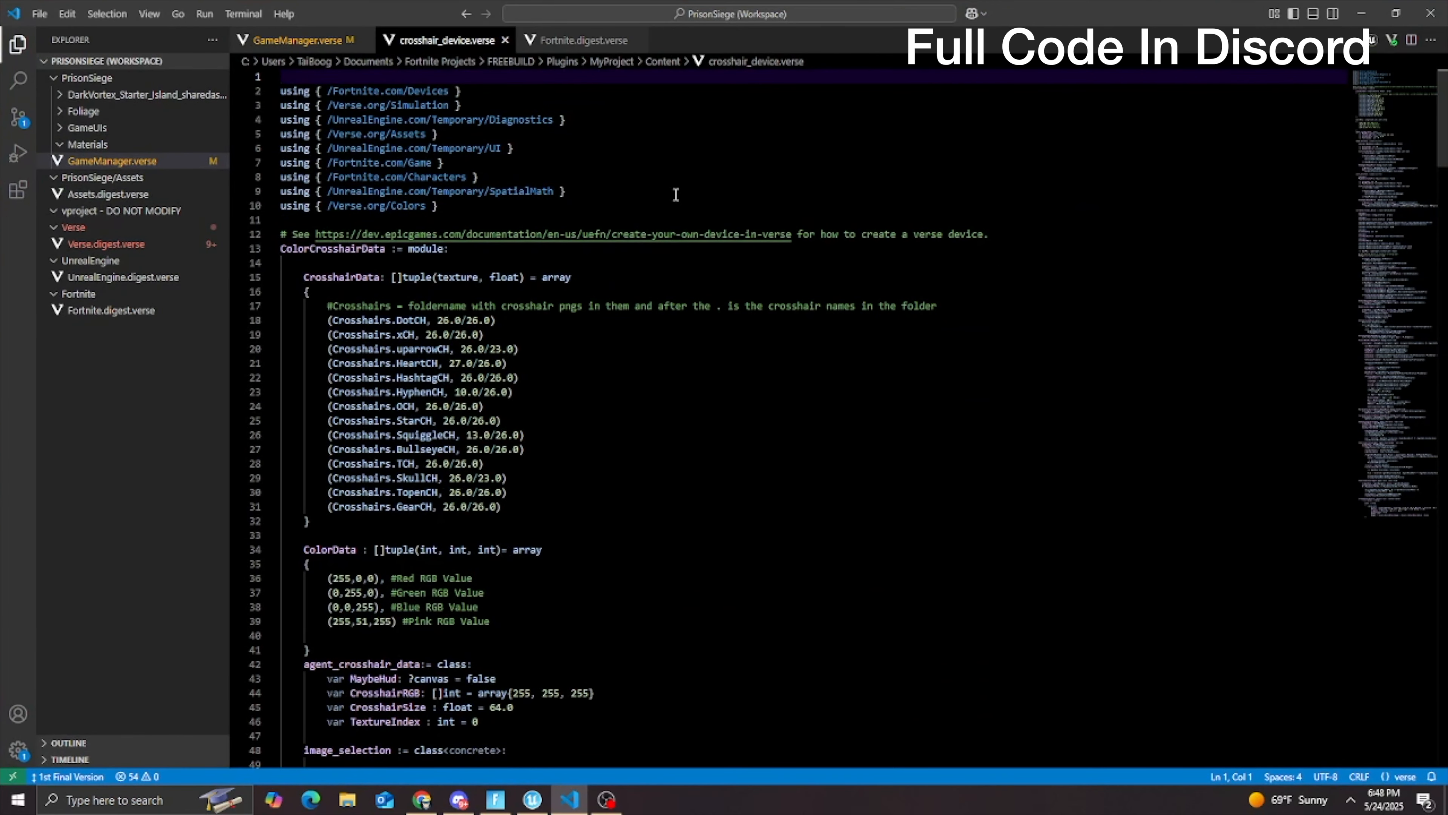
Step: Review the full crosshair_device.verse code, from the crosshair and colour data arrays through the device class to the CreateCanvas function
scroll(1094, 293, "down", 4)
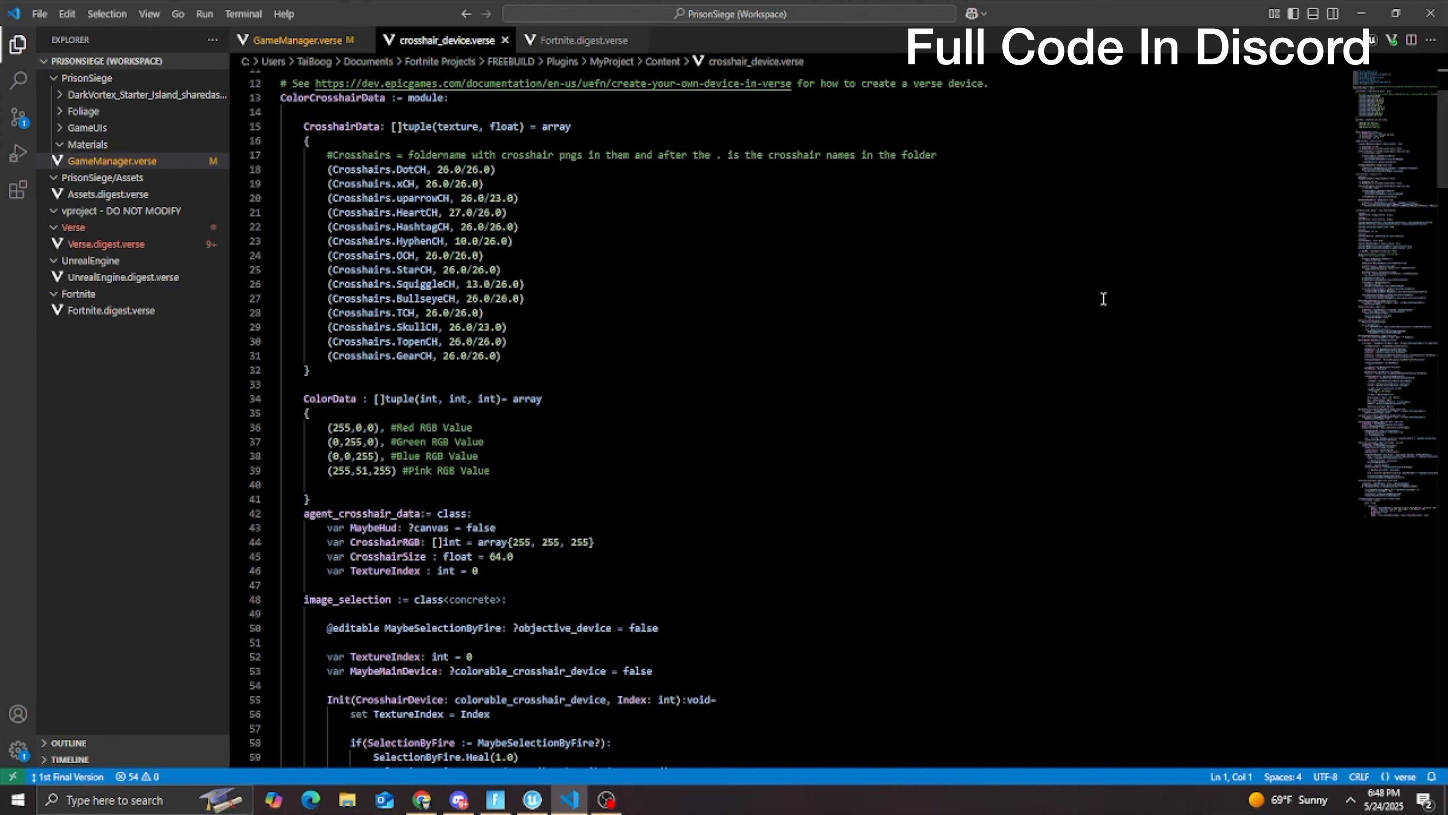
scroll(1103, 299, "down", 1)
scroll(1103, 298, "down", 4)
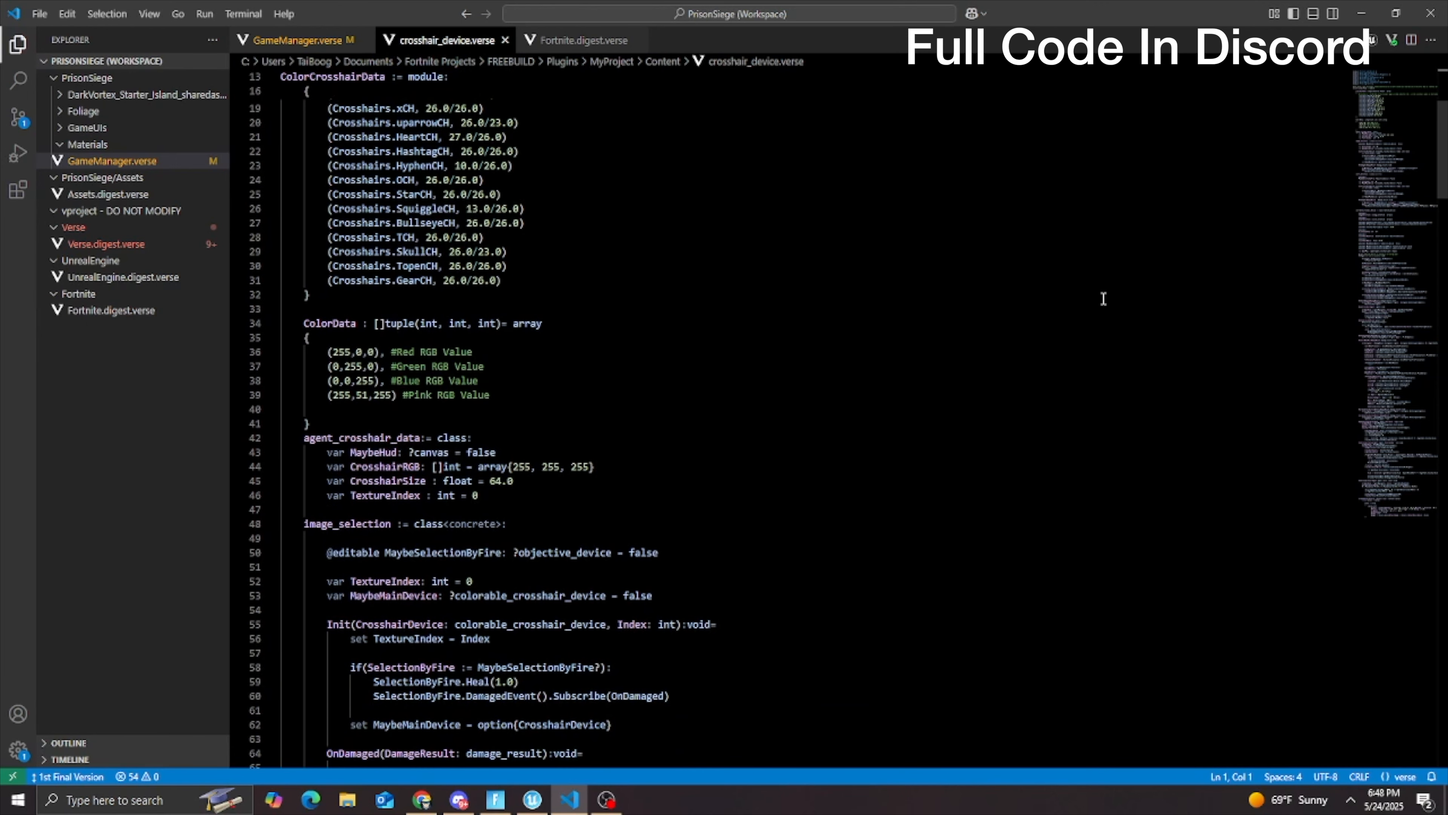
scroll(1100, 299, "down", 3)
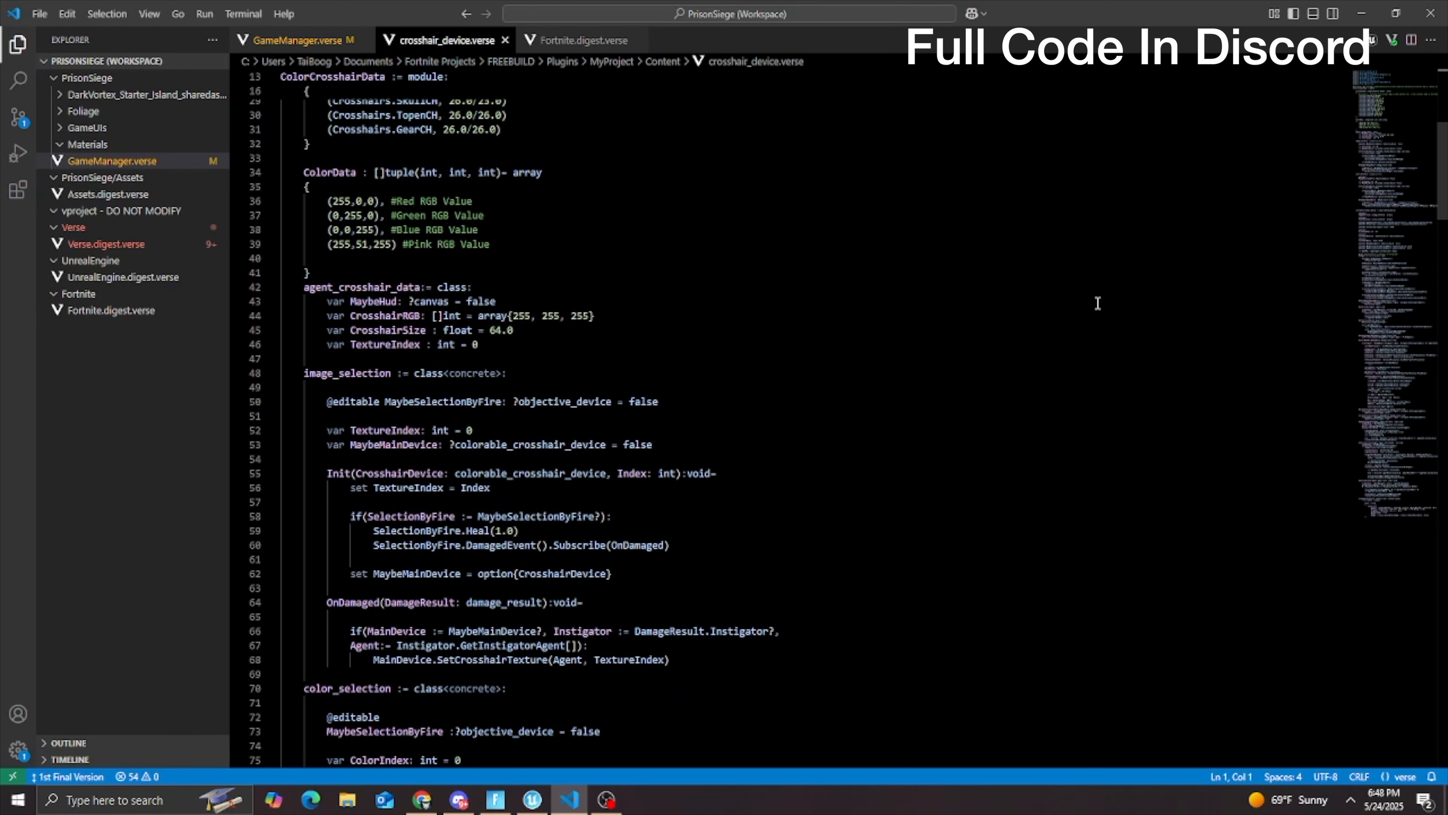
scroll(1093, 307, "down", 3)
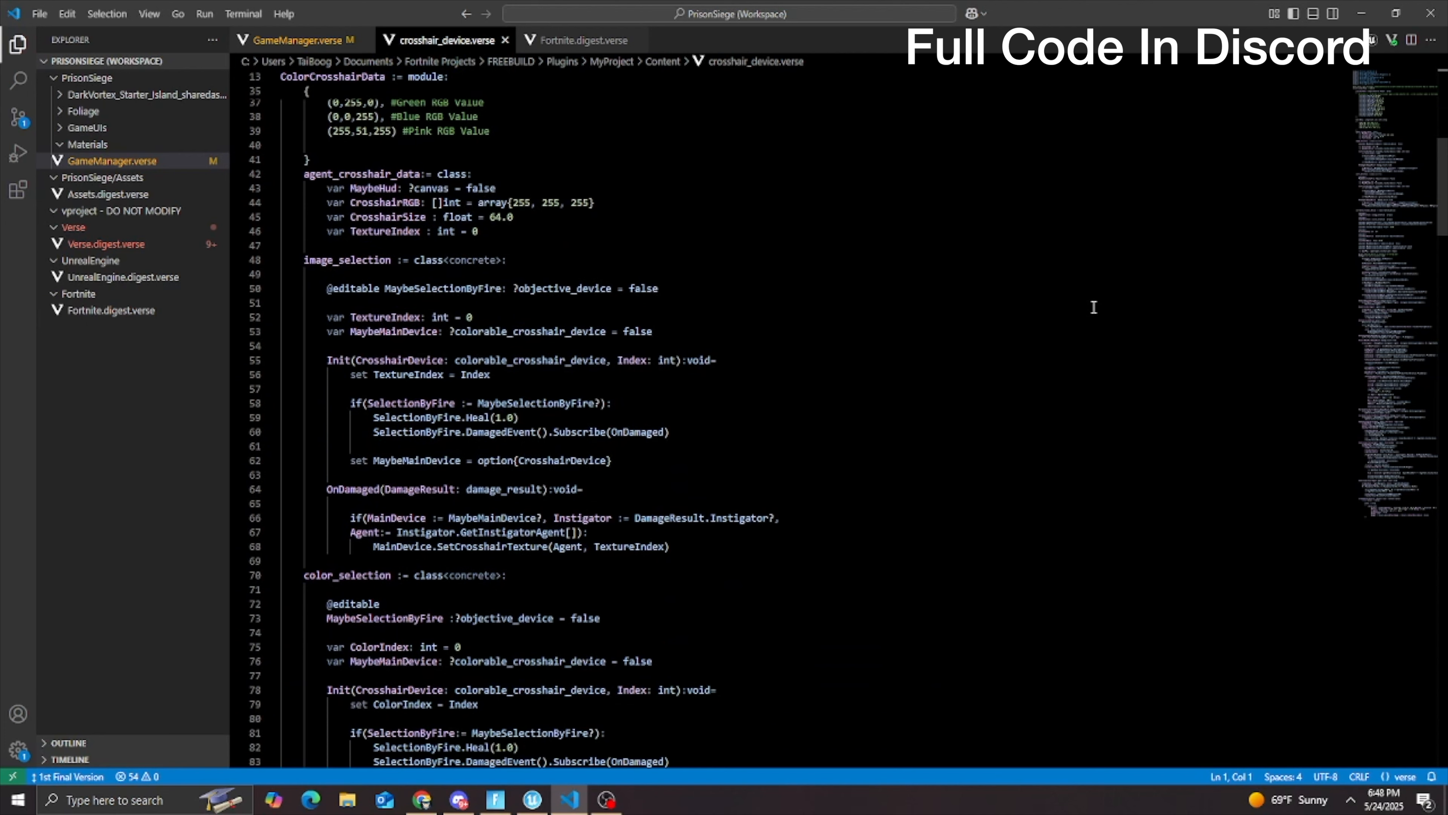
scroll(1094, 307, "down", 3)
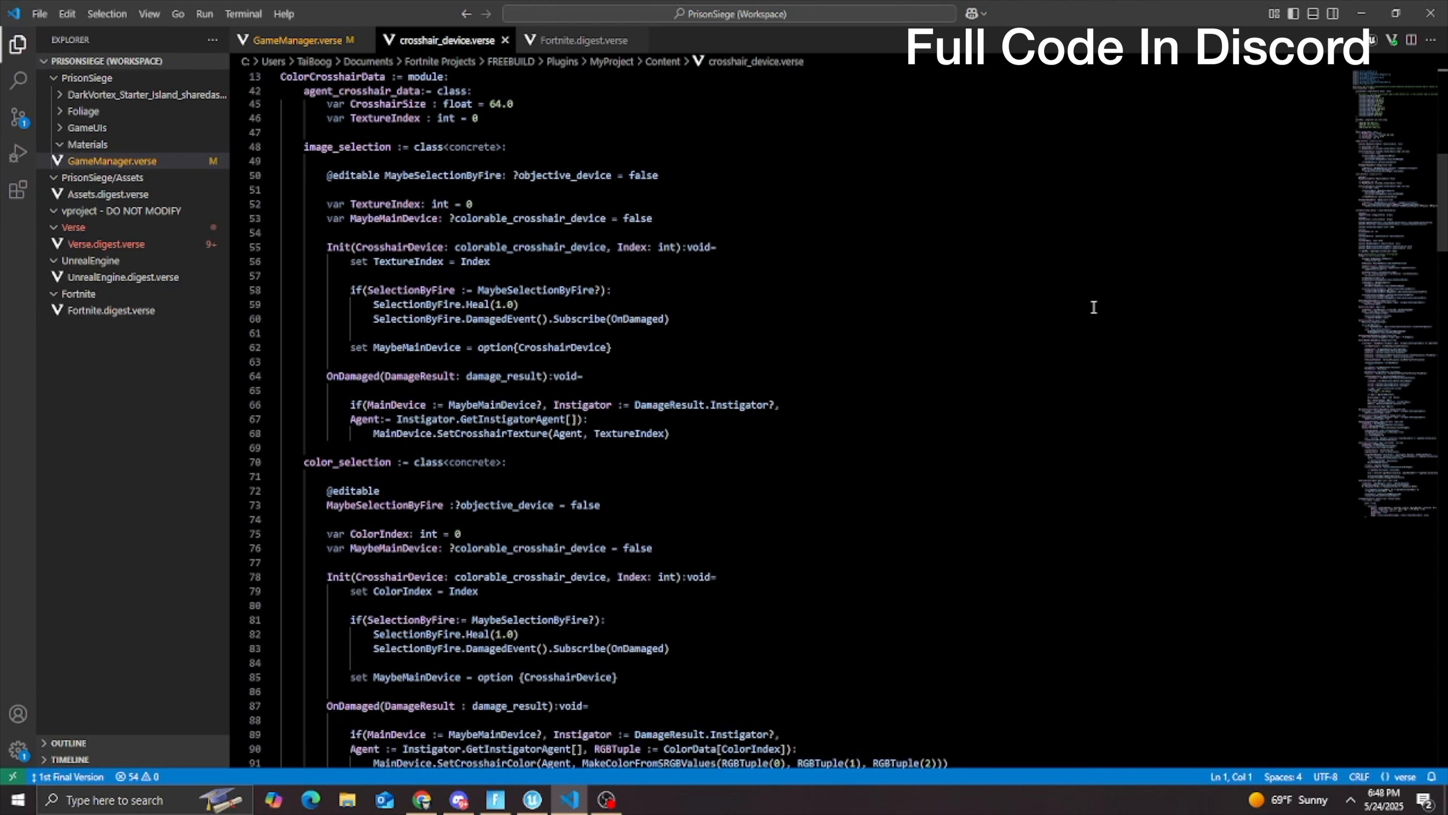
scroll(1094, 308, "down", 6)
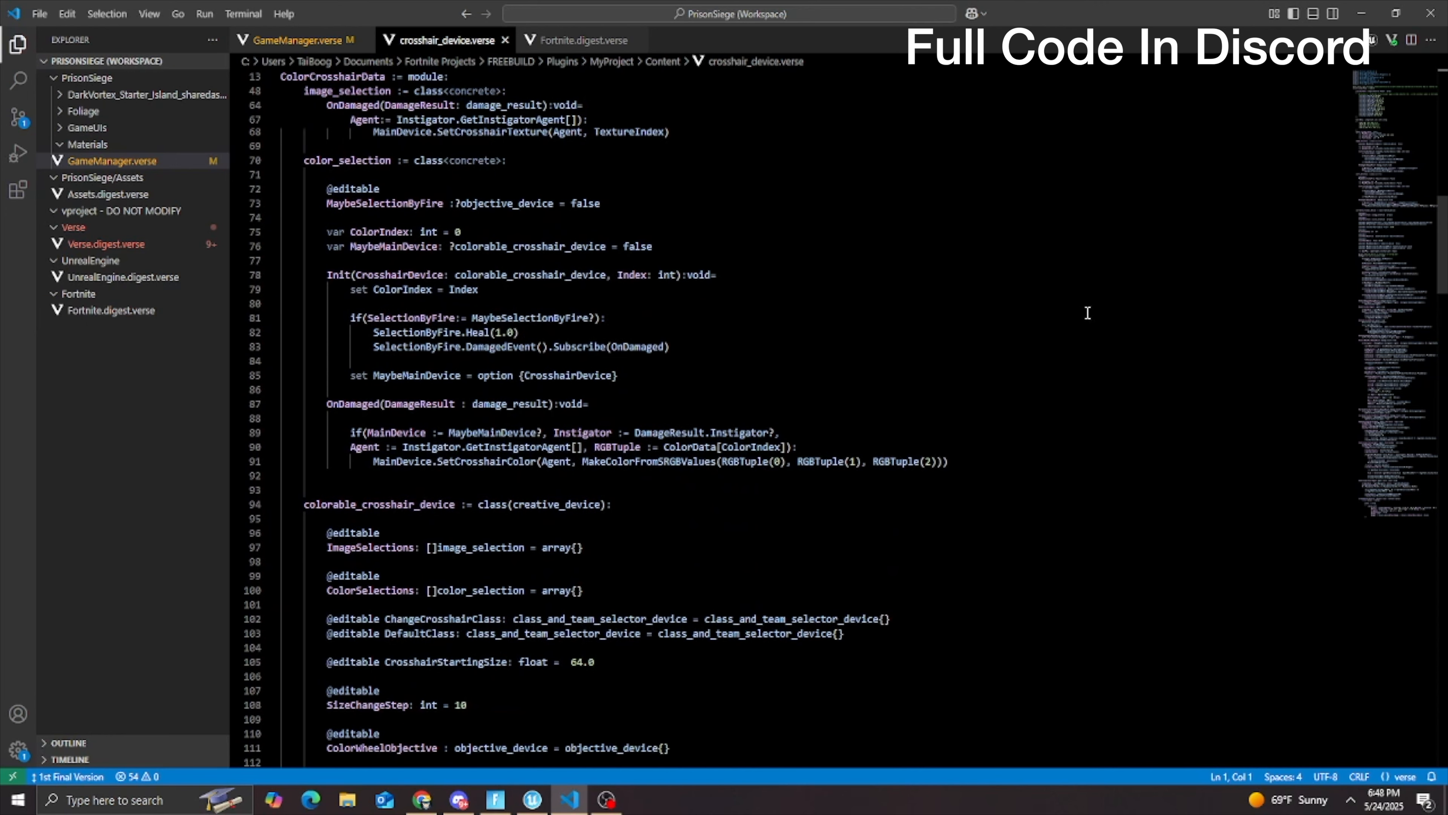
scroll(1087, 312, "down", 4)
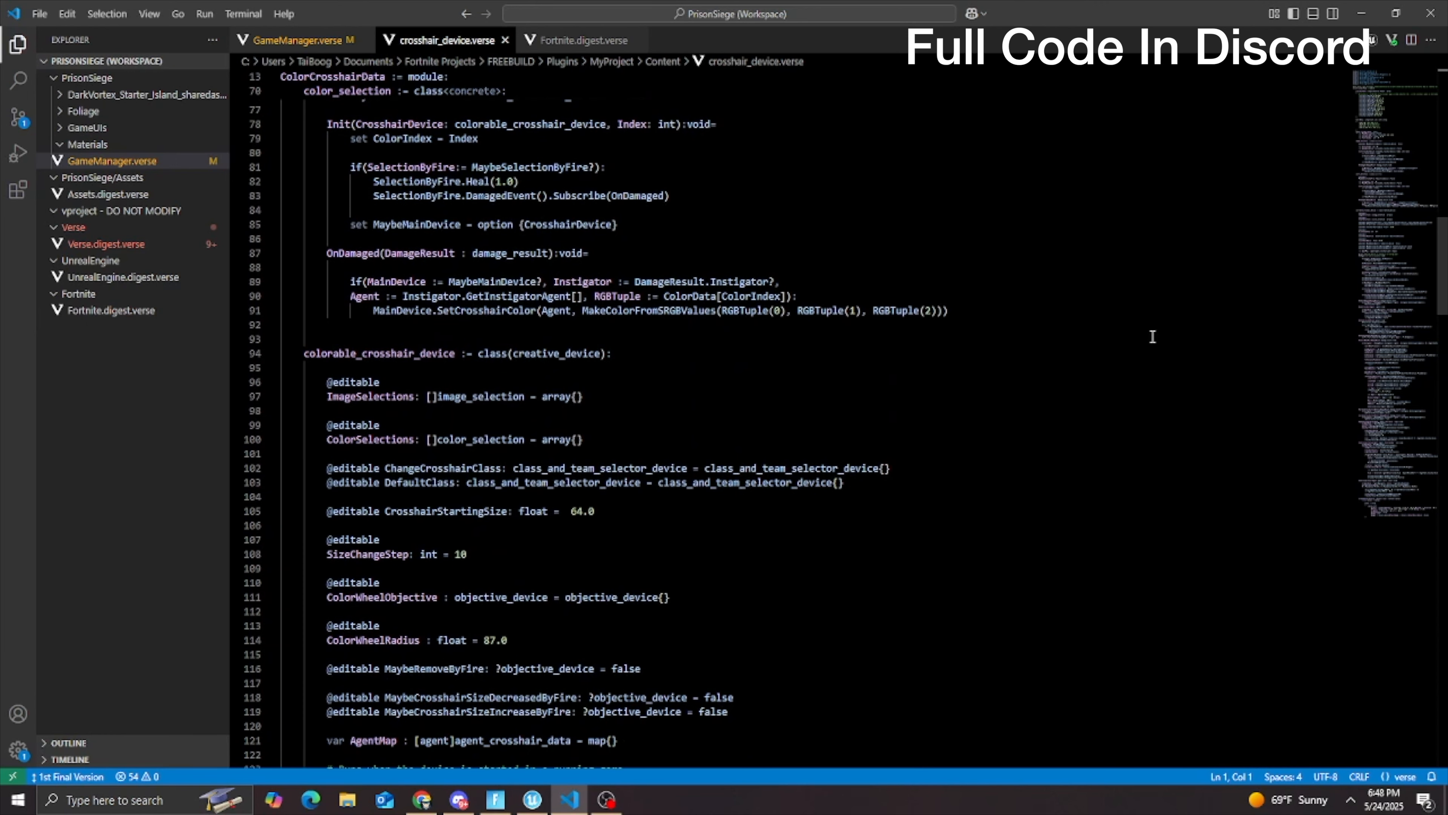
scroll(1152, 336, "down", 5)
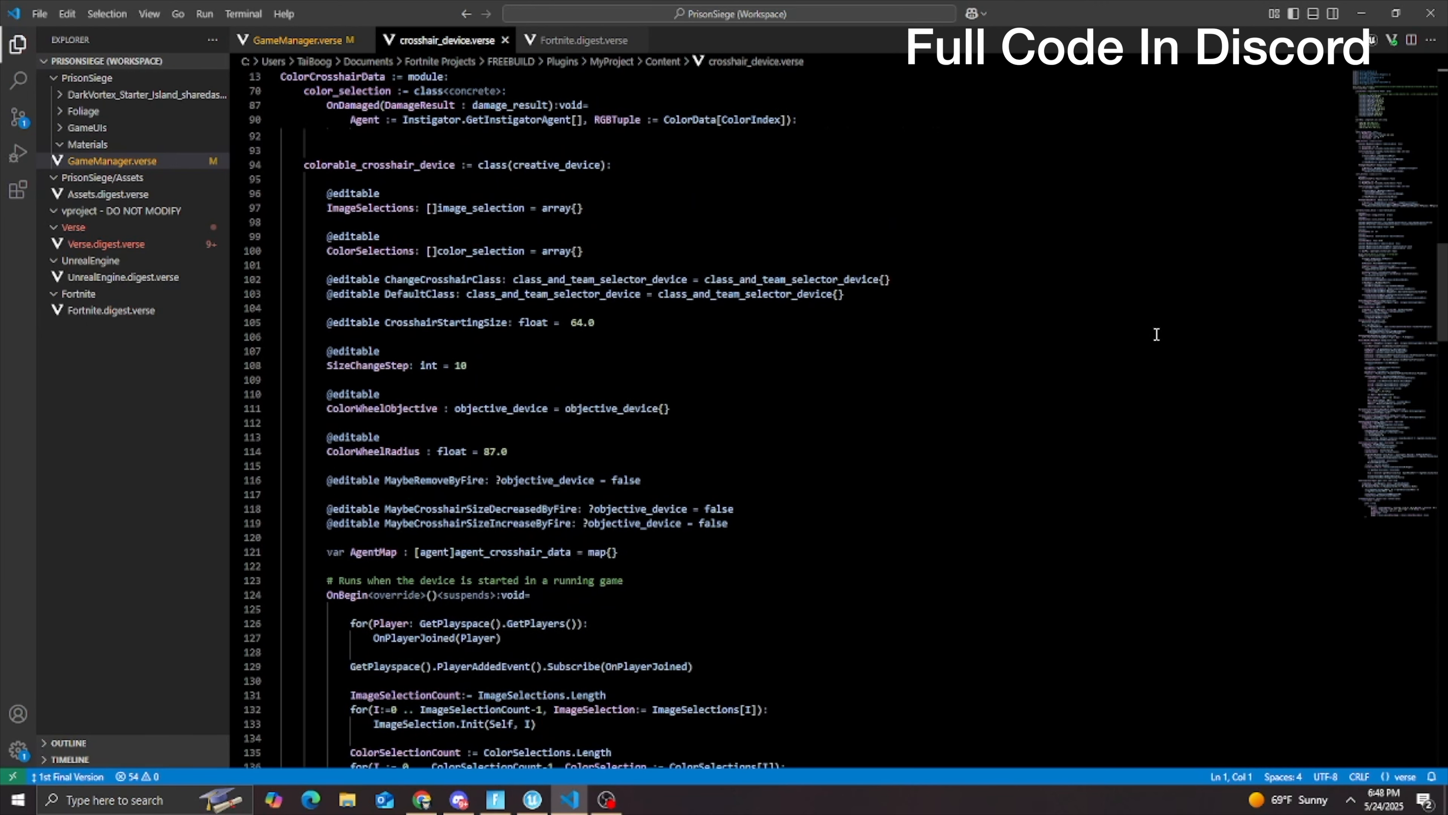
scroll(1158, 335, "down", 4)
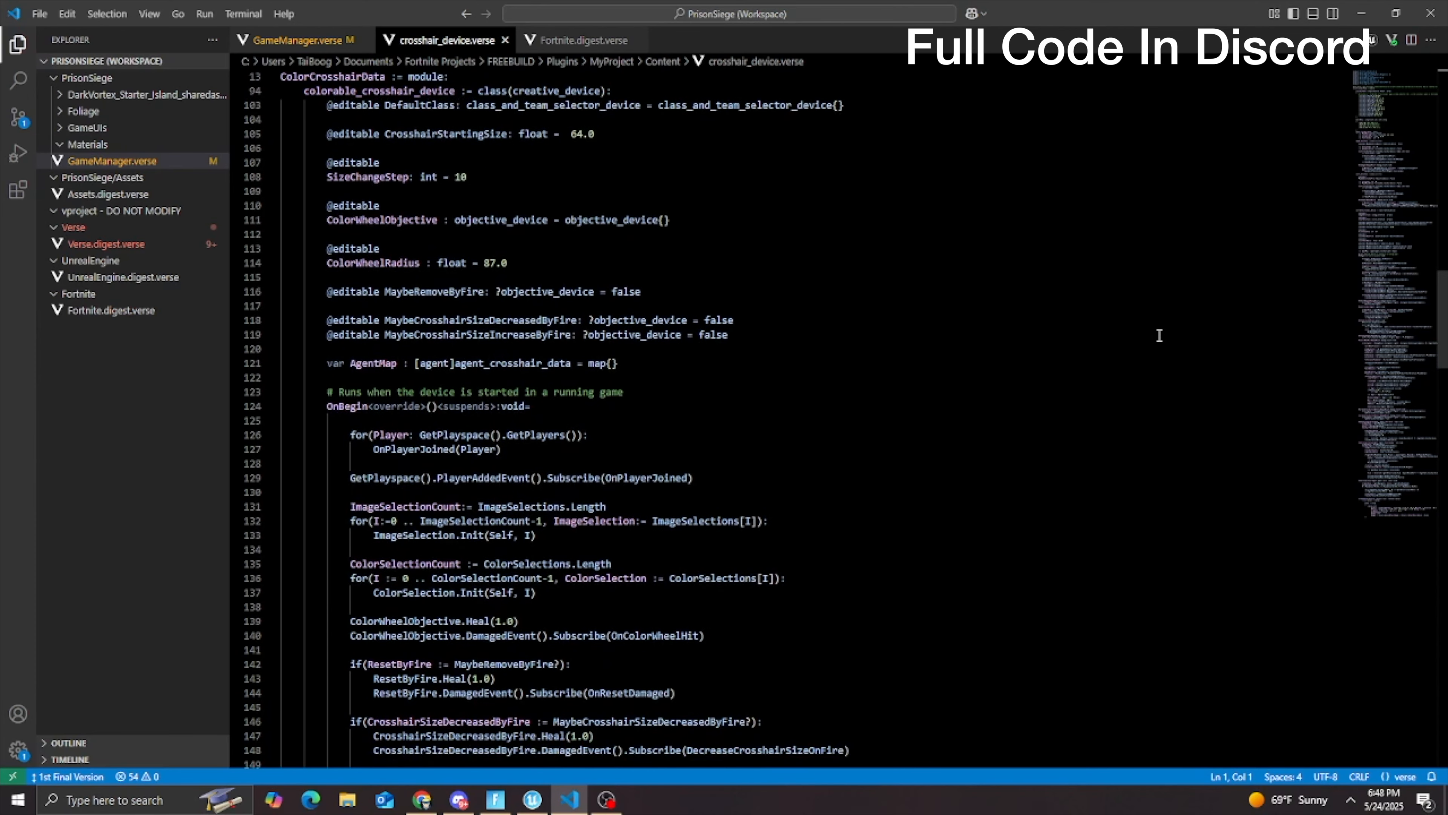
scroll(1159, 335, "down", 1)
scroll(1163, 335, "down", 5)
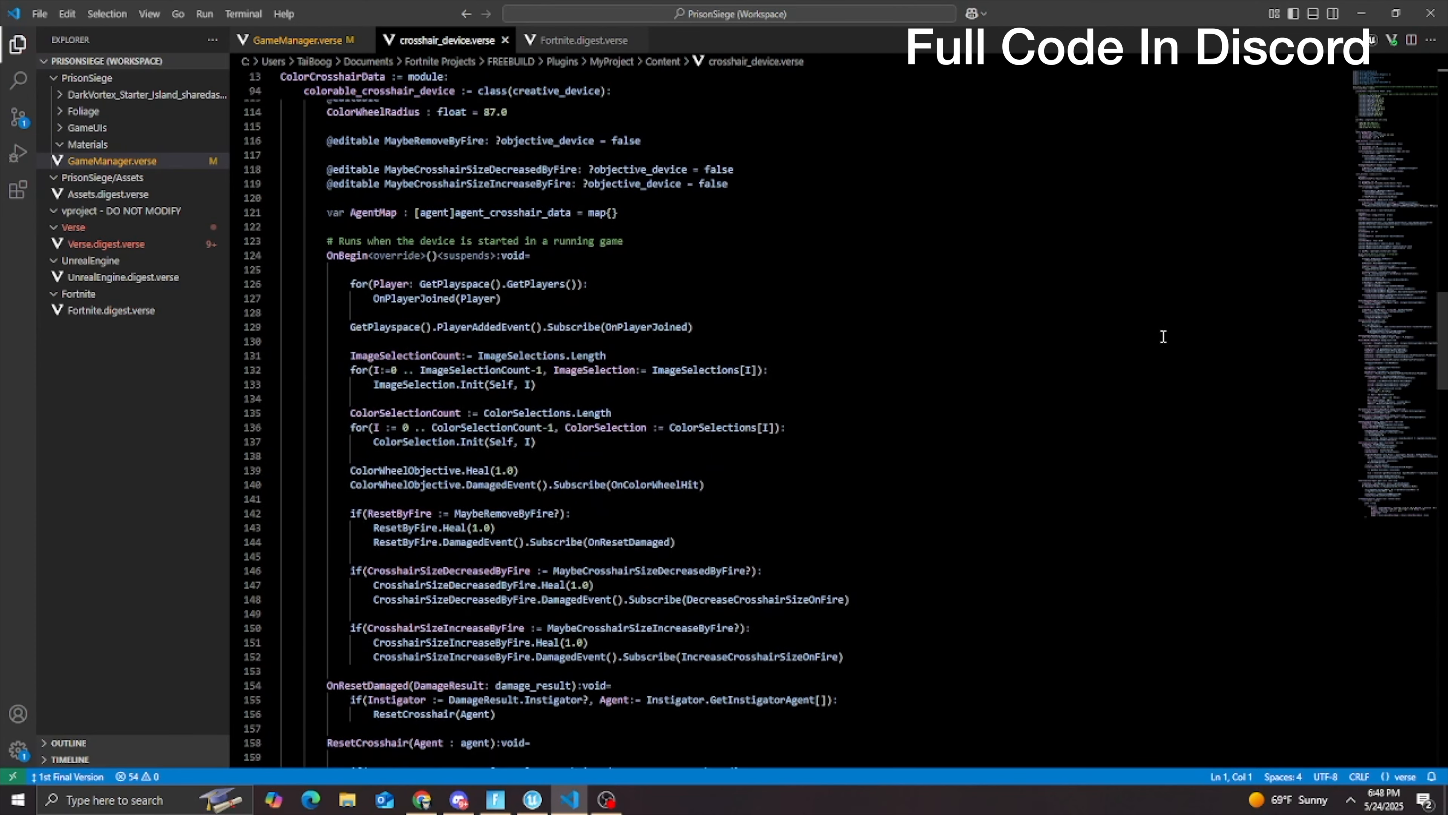
scroll(1163, 336, "down", 5)
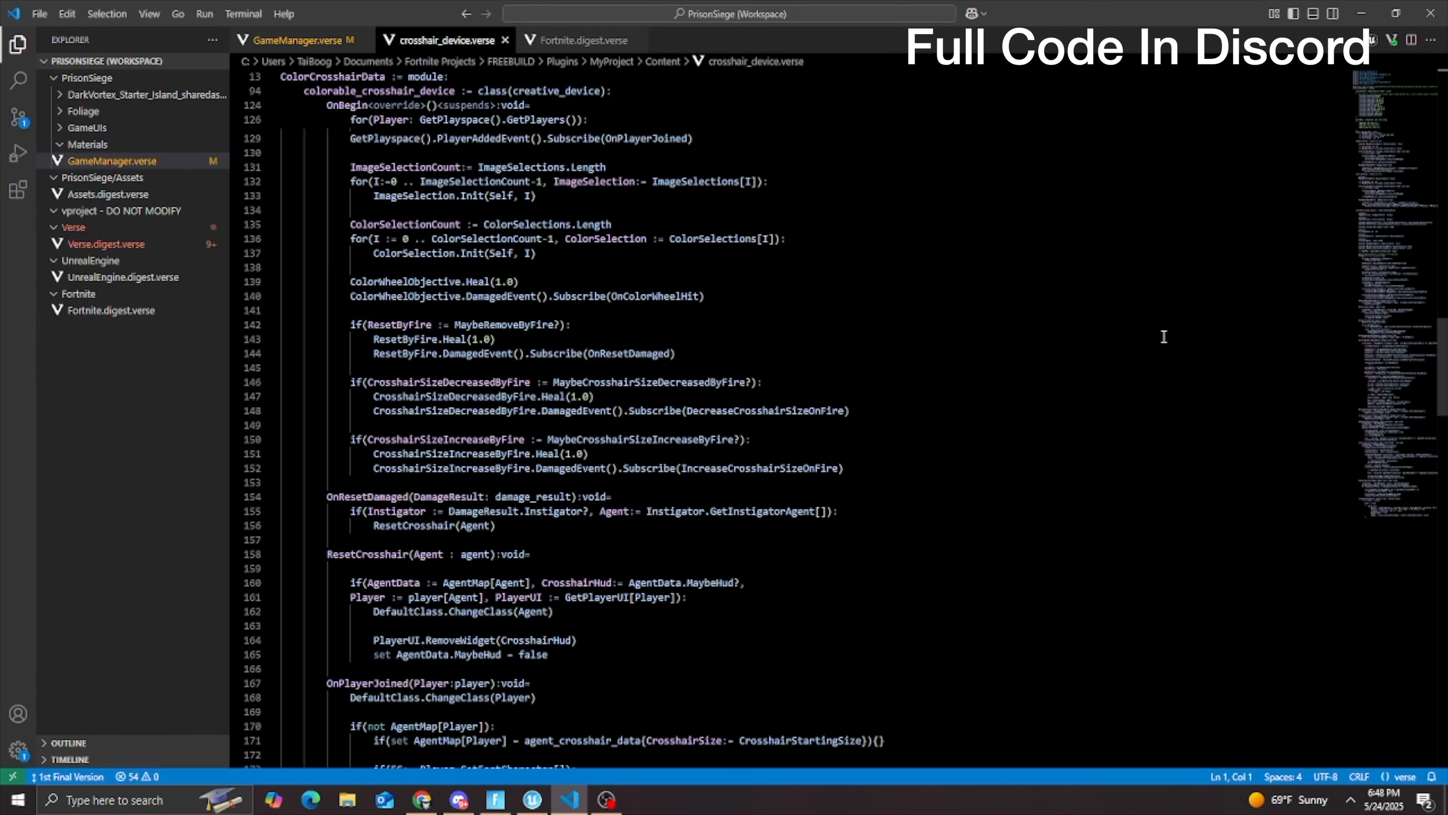
scroll(1165, 337, "down", 5)
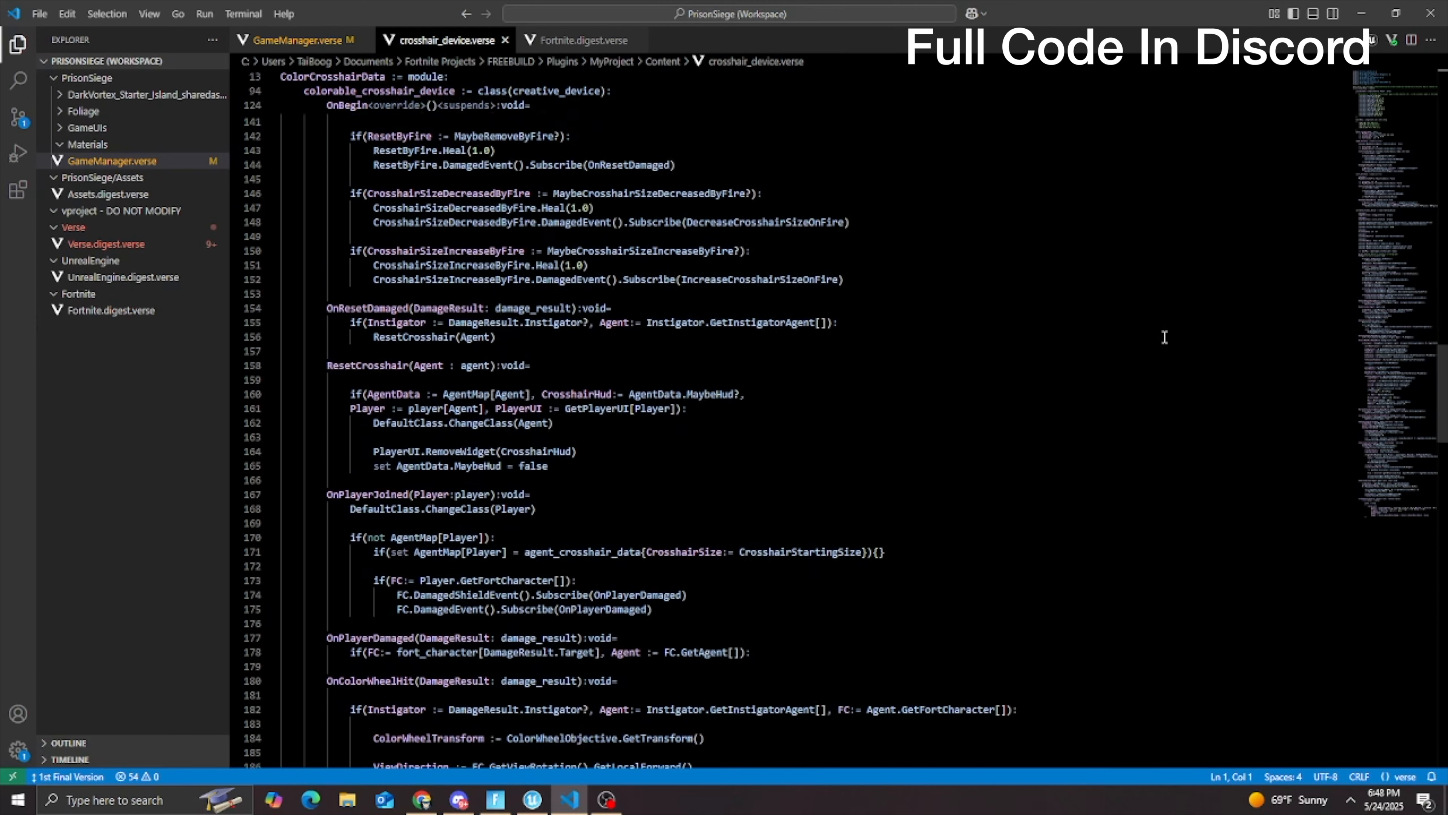
scroll(1166, 337, "down", 5)
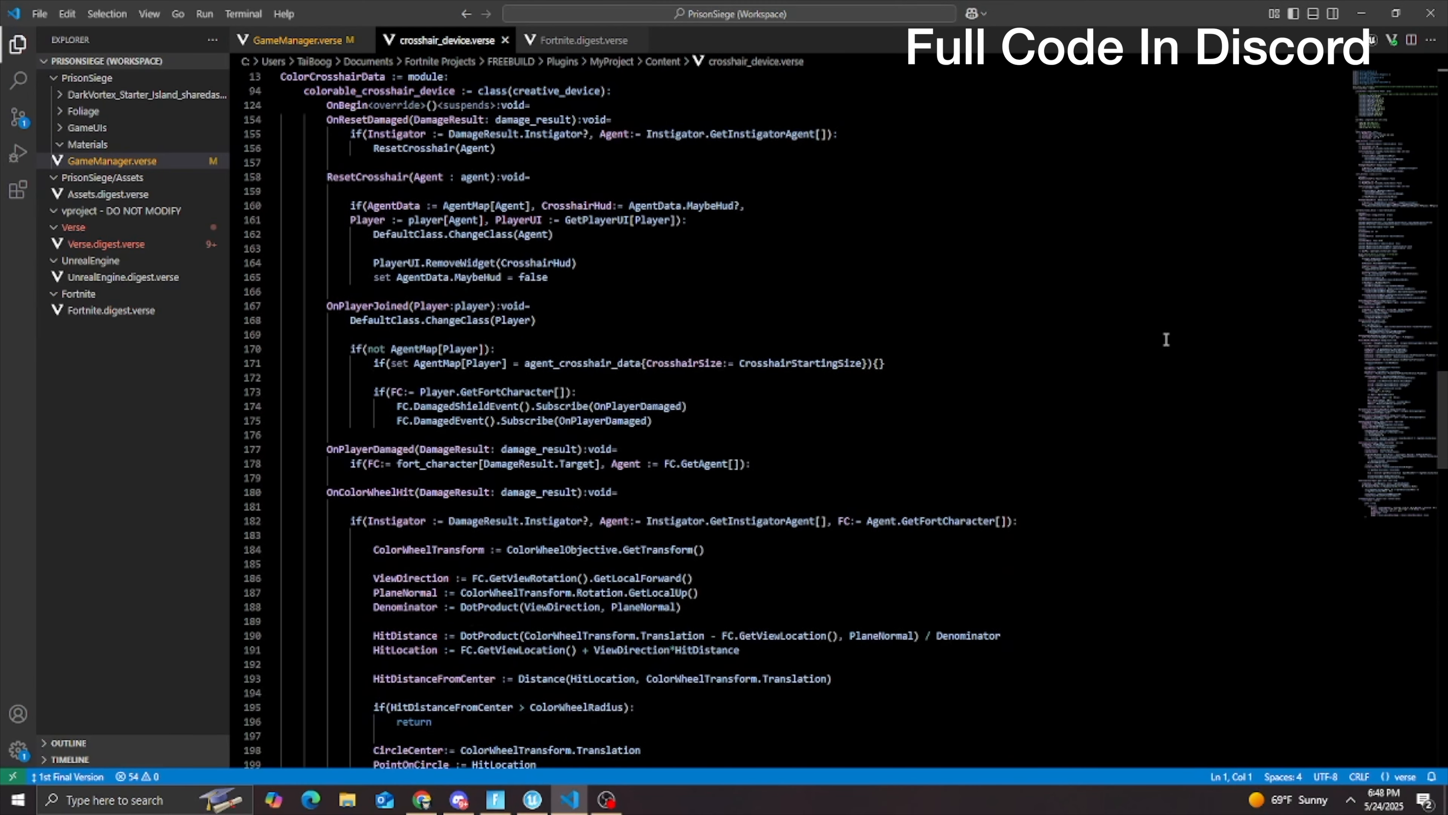
scroll(1169, 341, "down", 5)
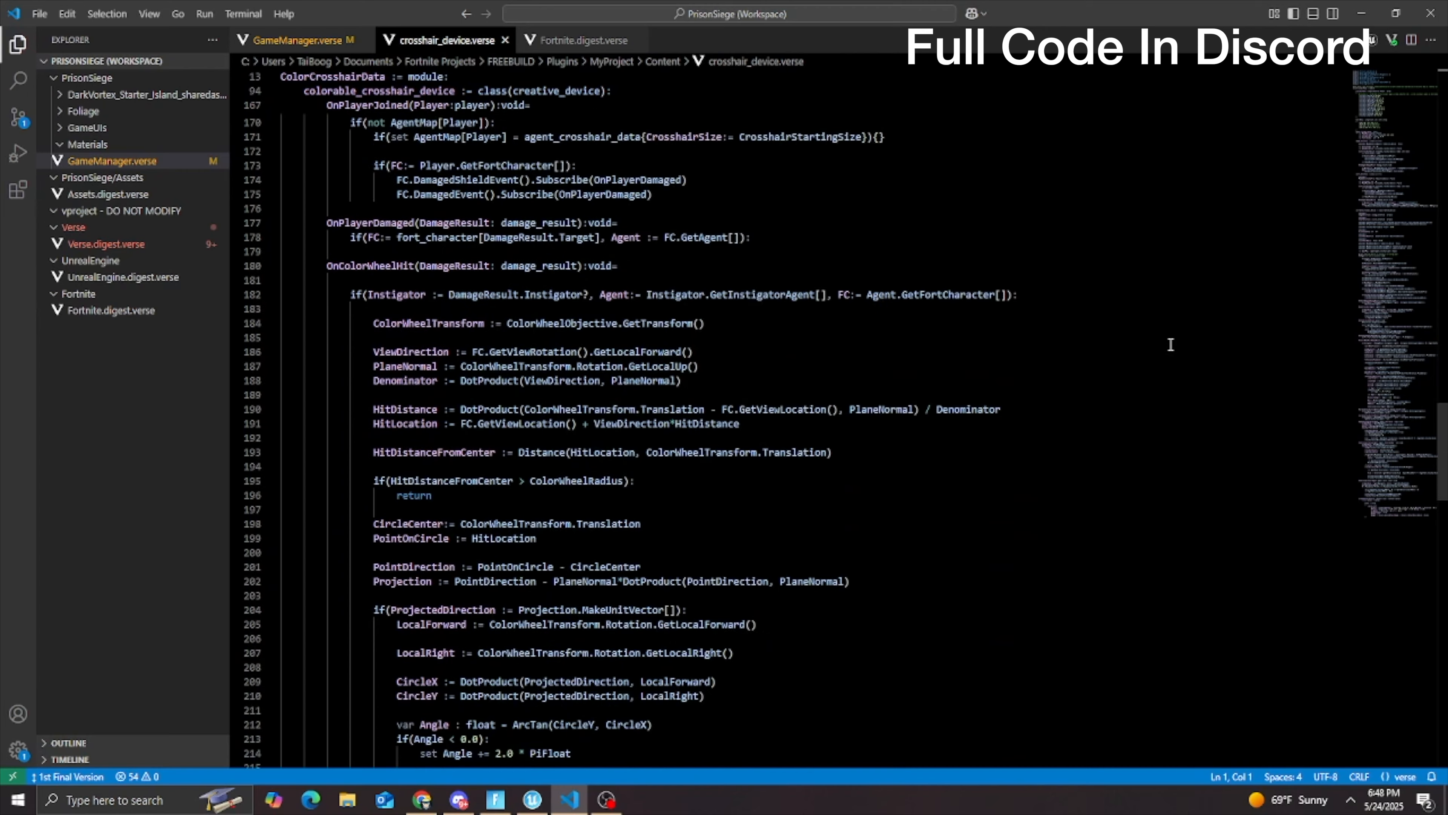
scroll(1171, 344, "down", 5)
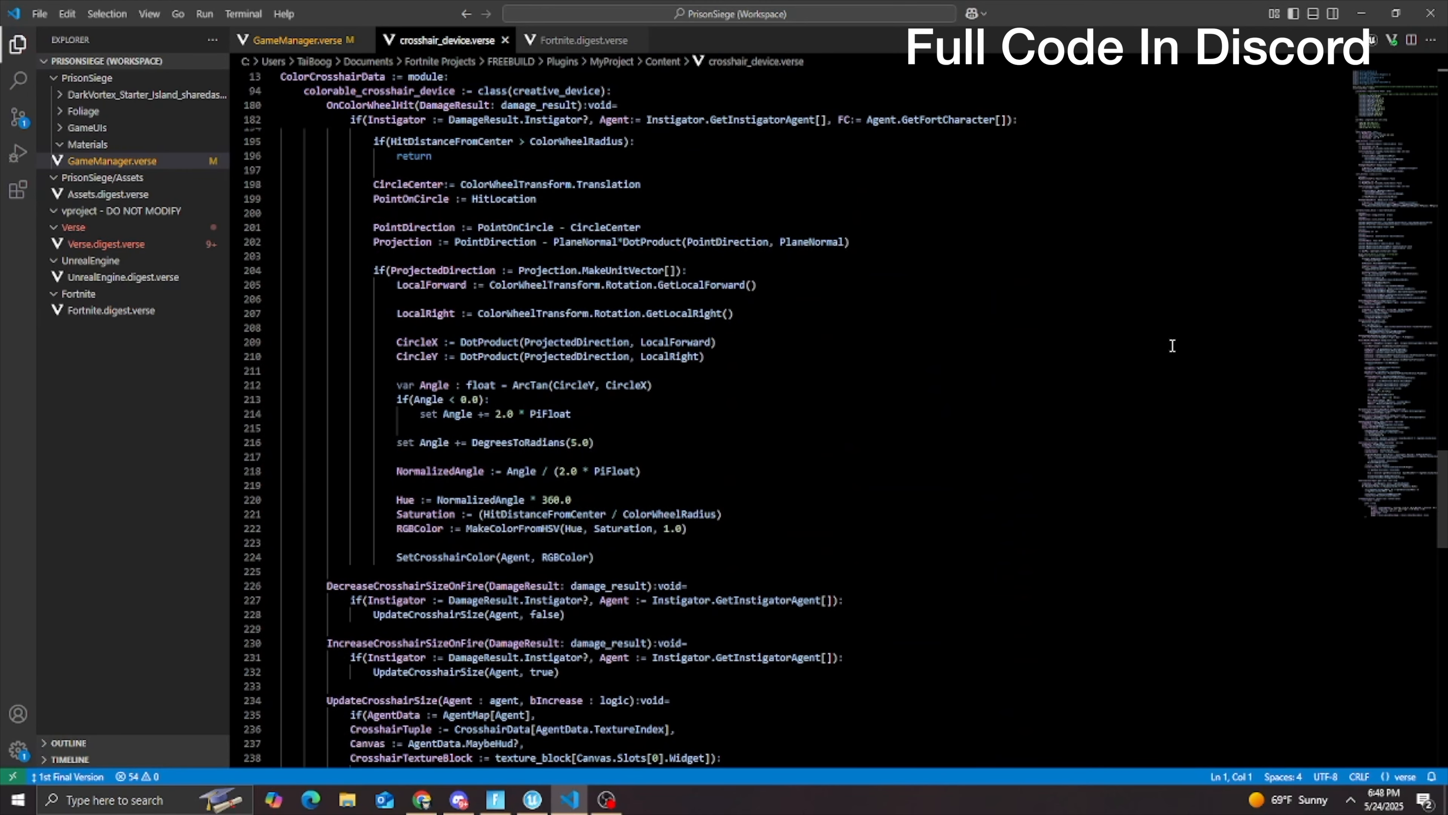
scroll(1172, 346, "down", 5)
scroll(1172, 346, "down", 5)
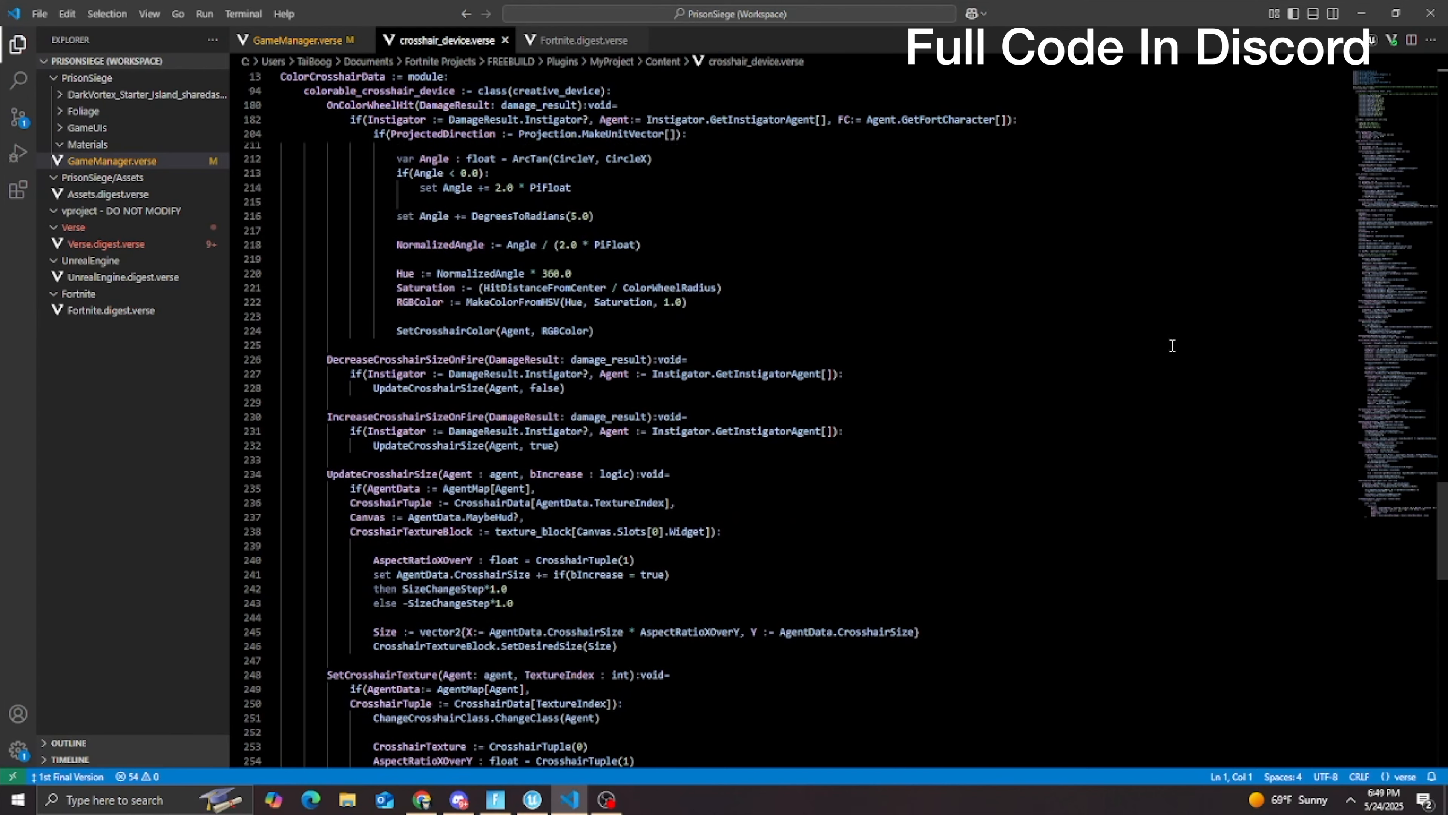
scroll(1172, 346, "down", 2)
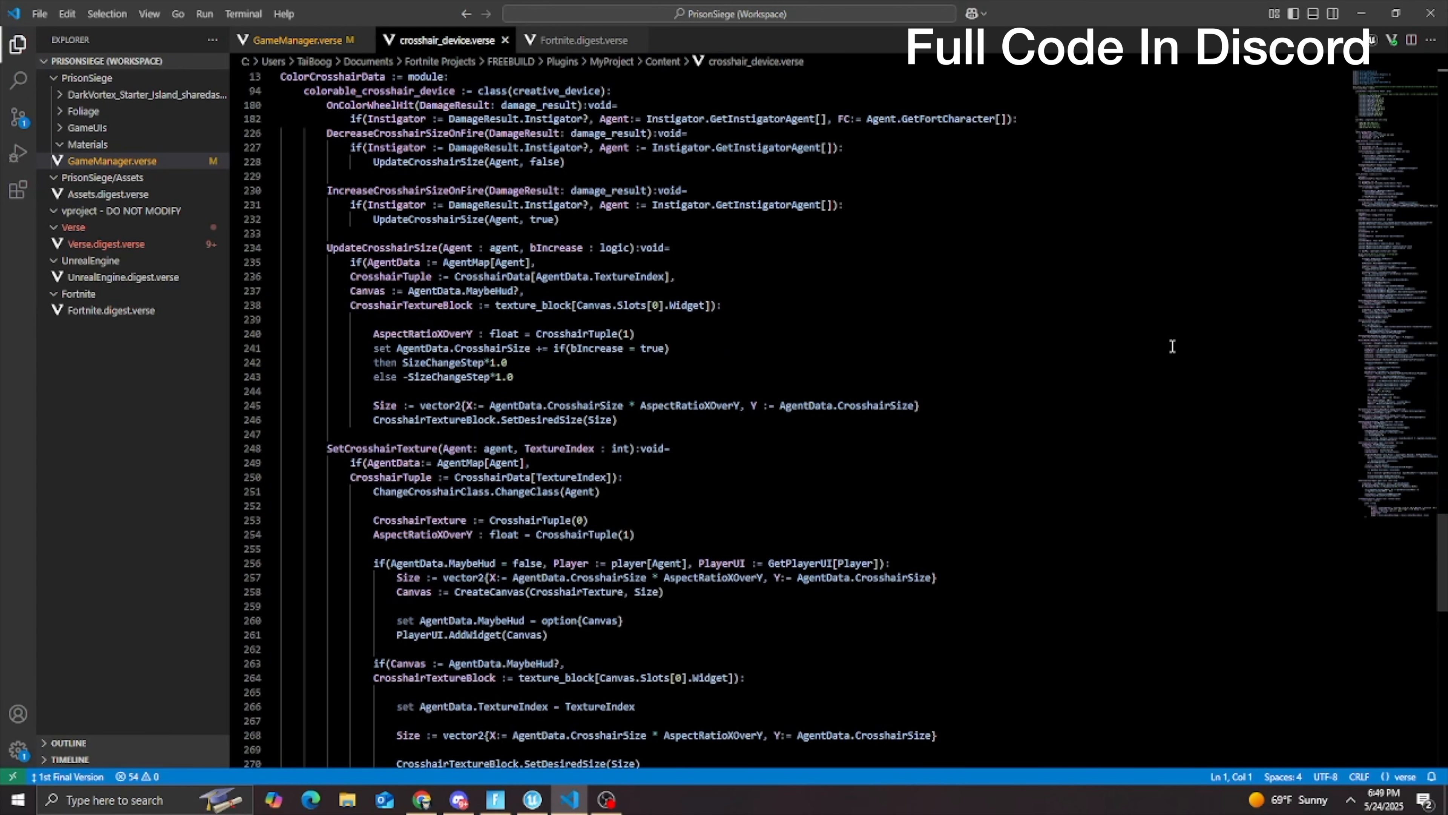
scroll(1172, 345, "down", 6)
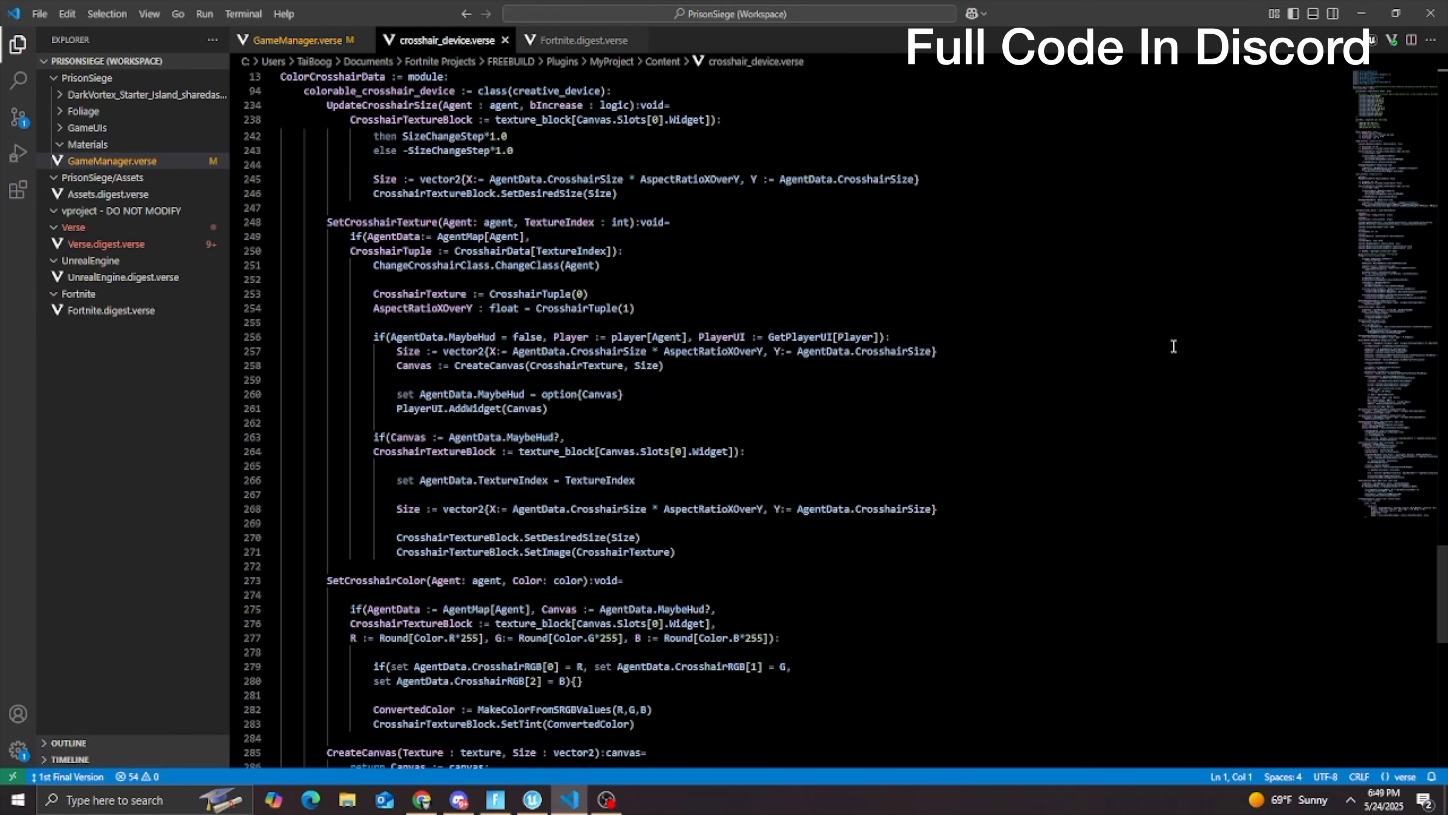
scroll(1173, 346, "down", 6)
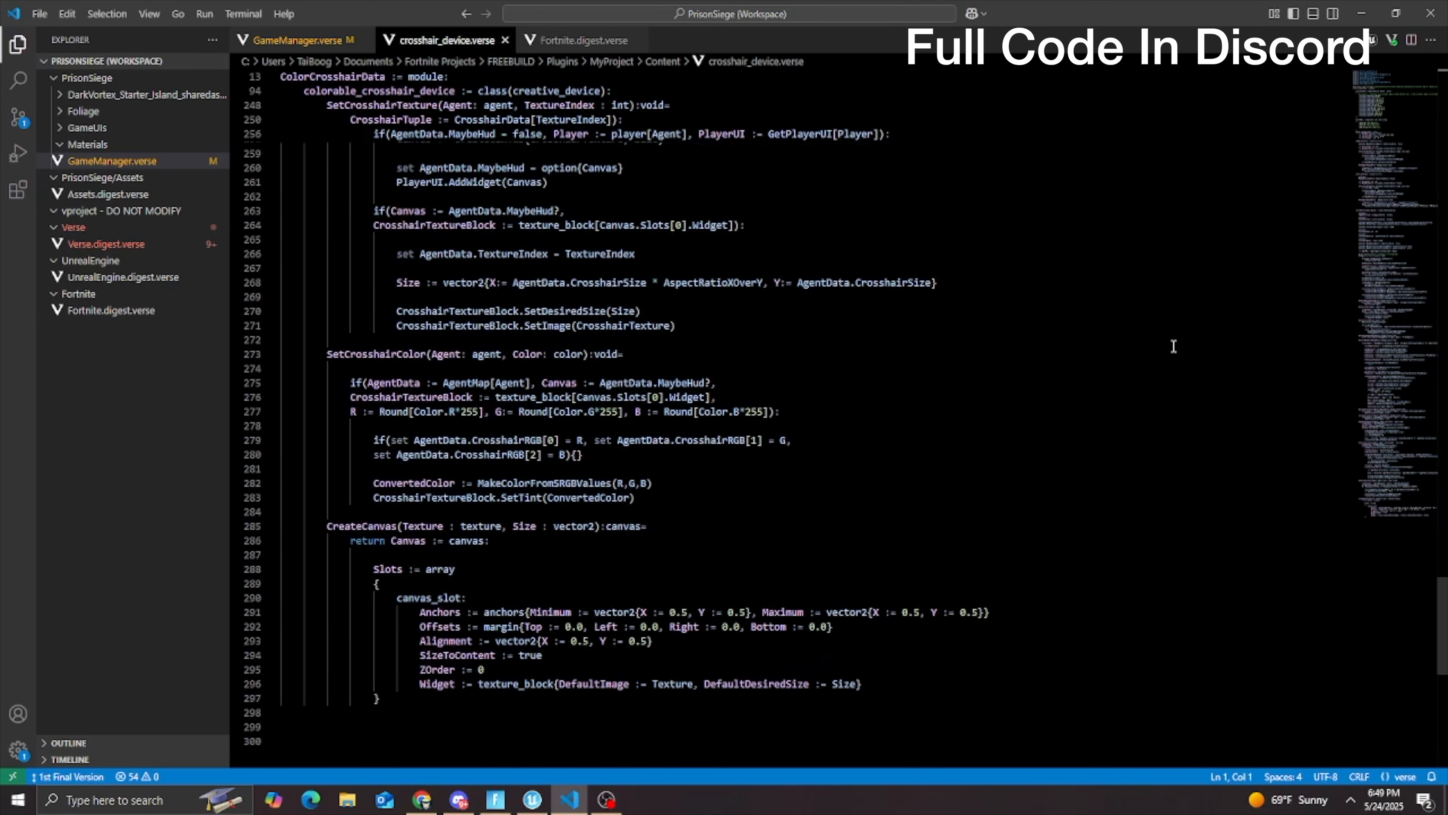
scroll(1174, 346, "down", 6)
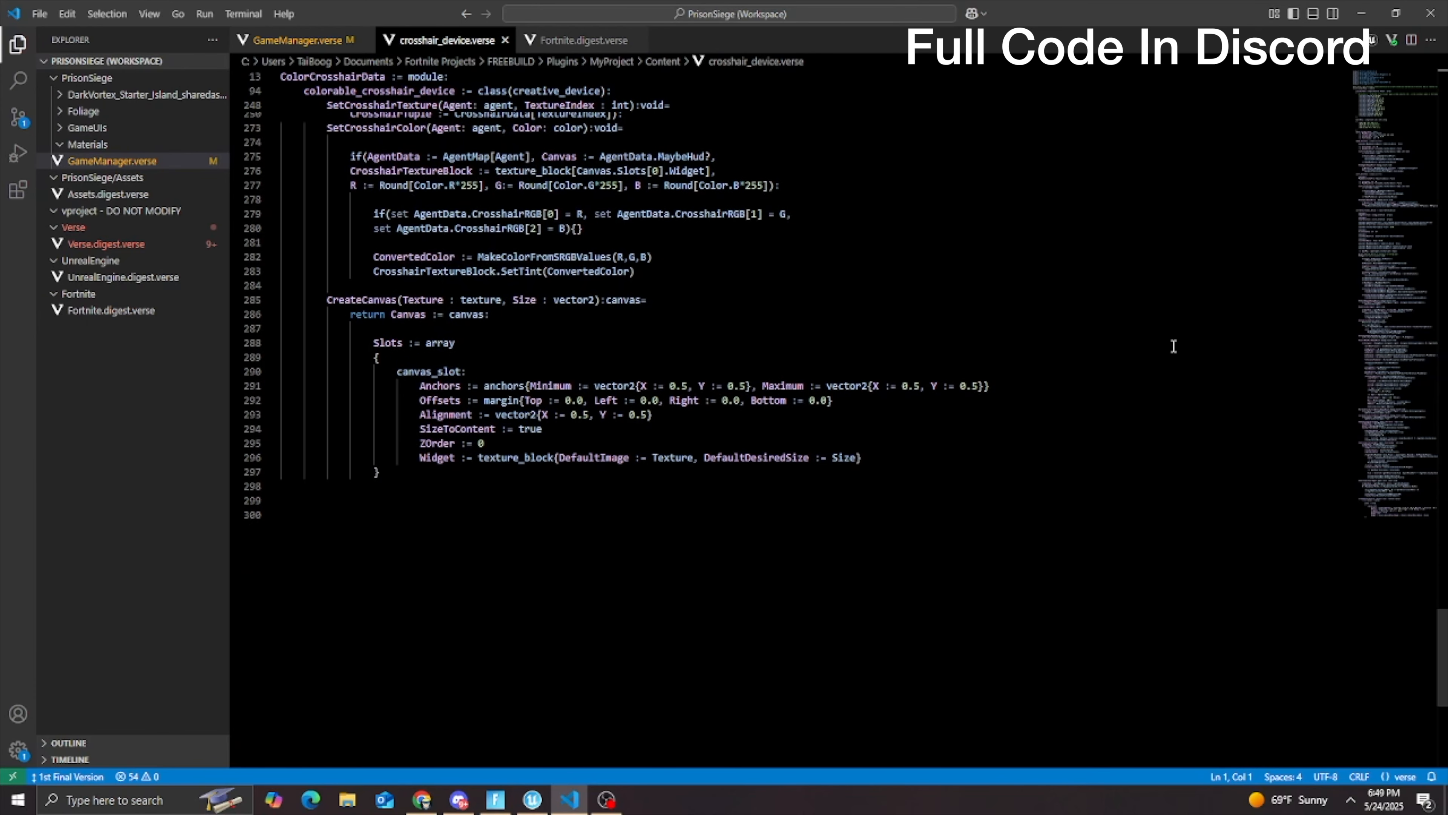
scroll(1174, 346, "down", 3)
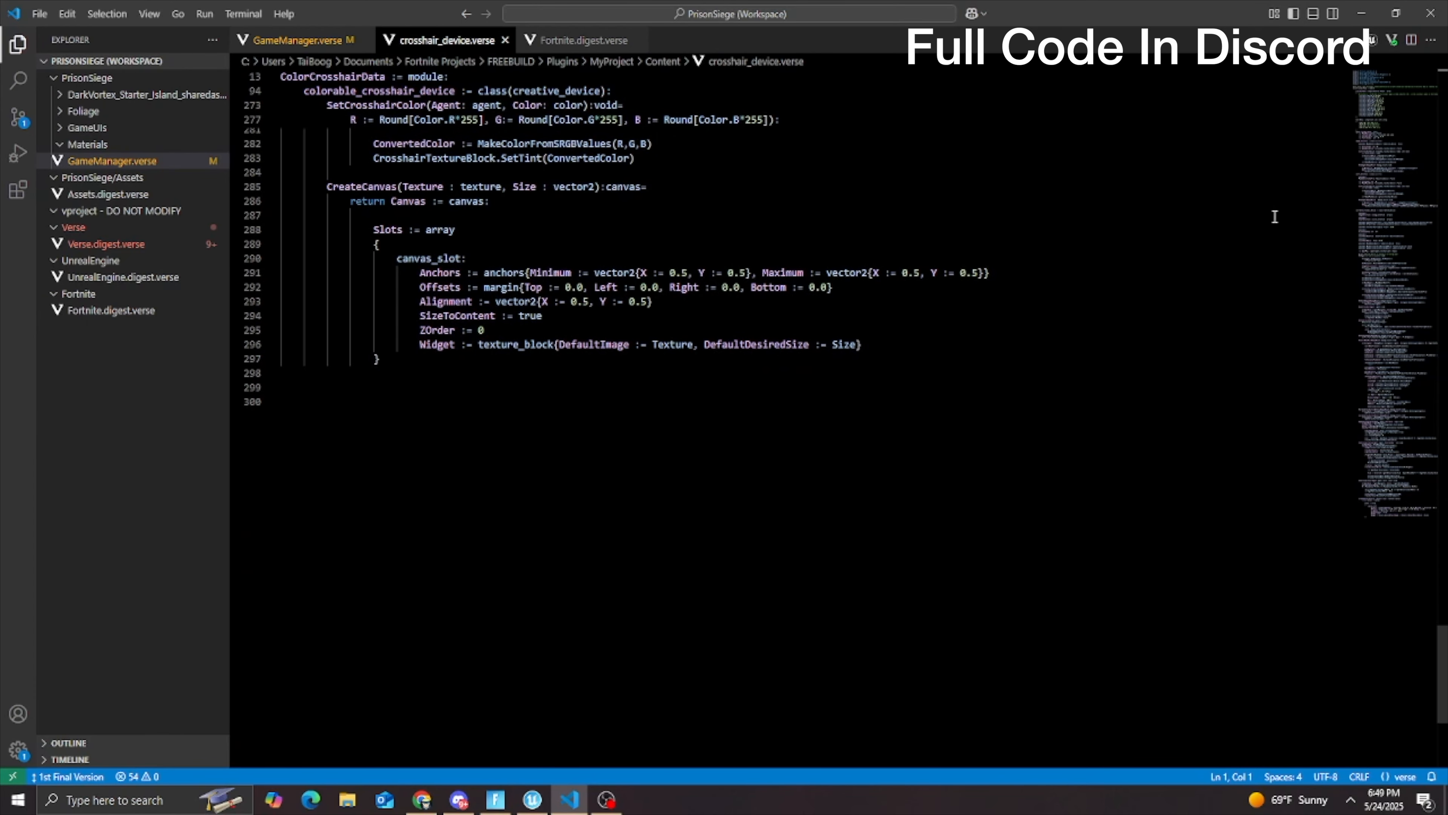
Step: In Unreal Editor, import the redrgb, Greenrgb, Bluergb, Pinkrgb, colorwheel, sizeup, size down and ResetCrosshairButton images from the desktop into the Crosshairs folder
left_click(1394, 17)
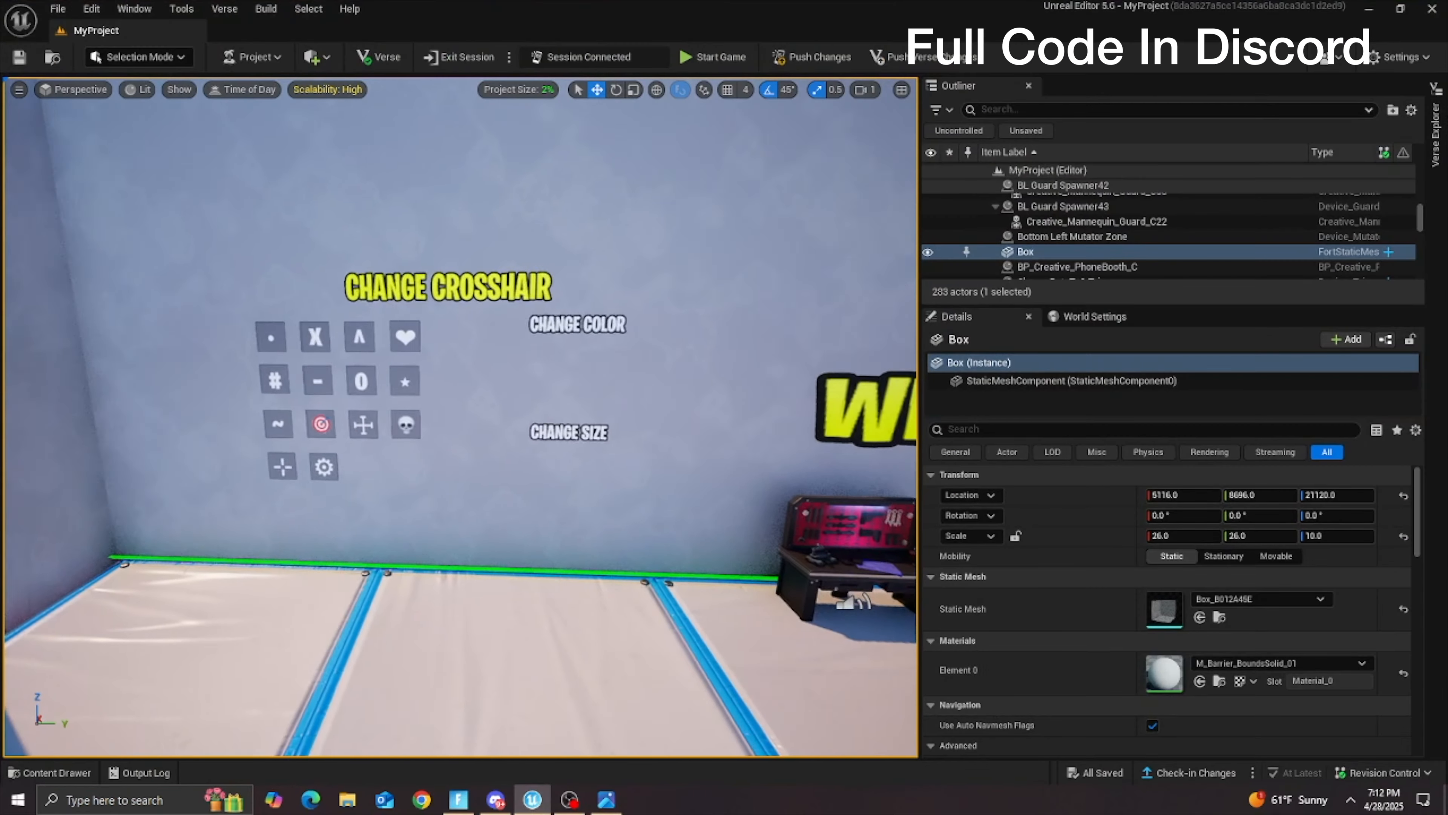
left_click(49, 773)
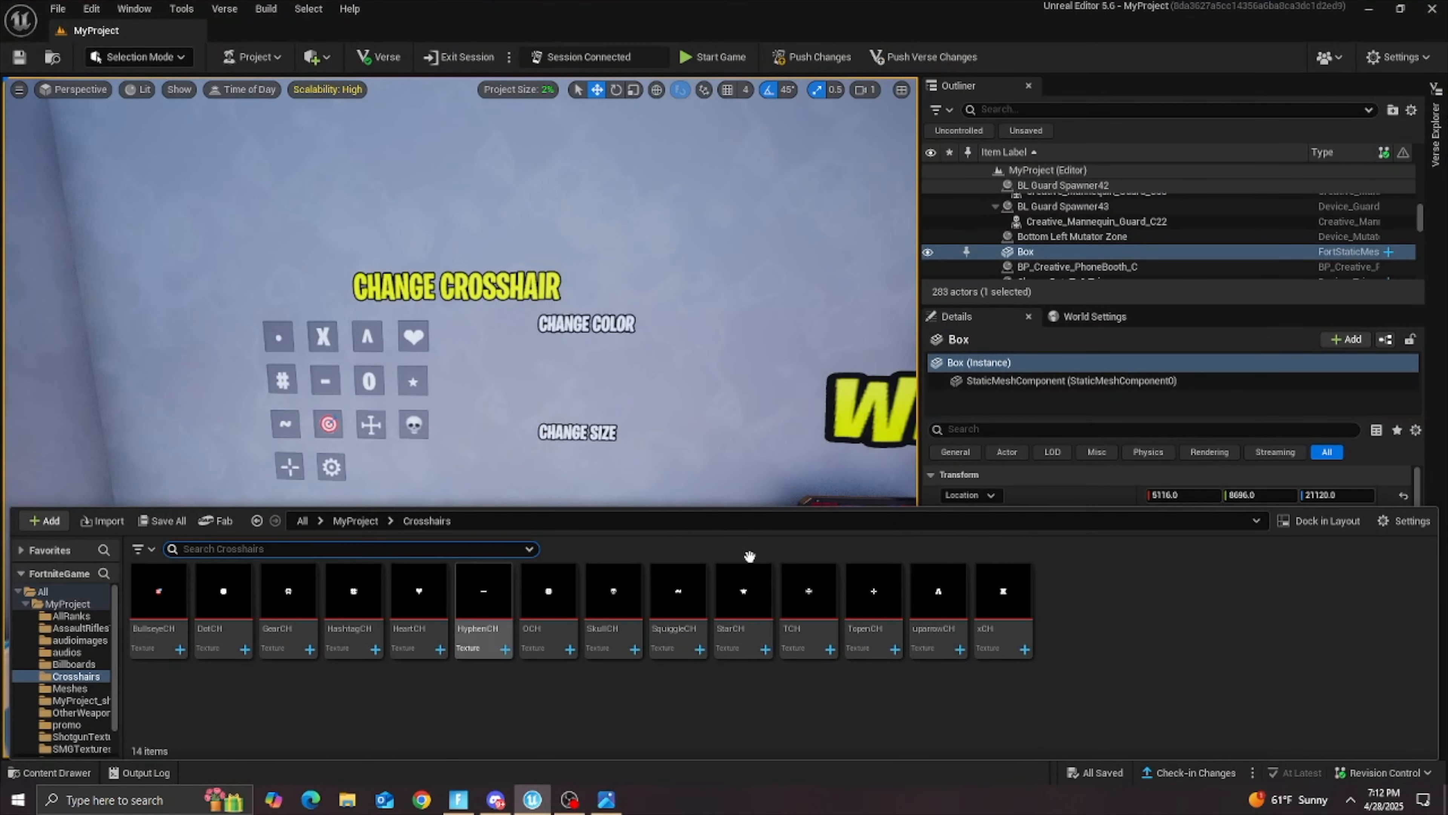
double_click(958, 17)
left_click(1426, 92)
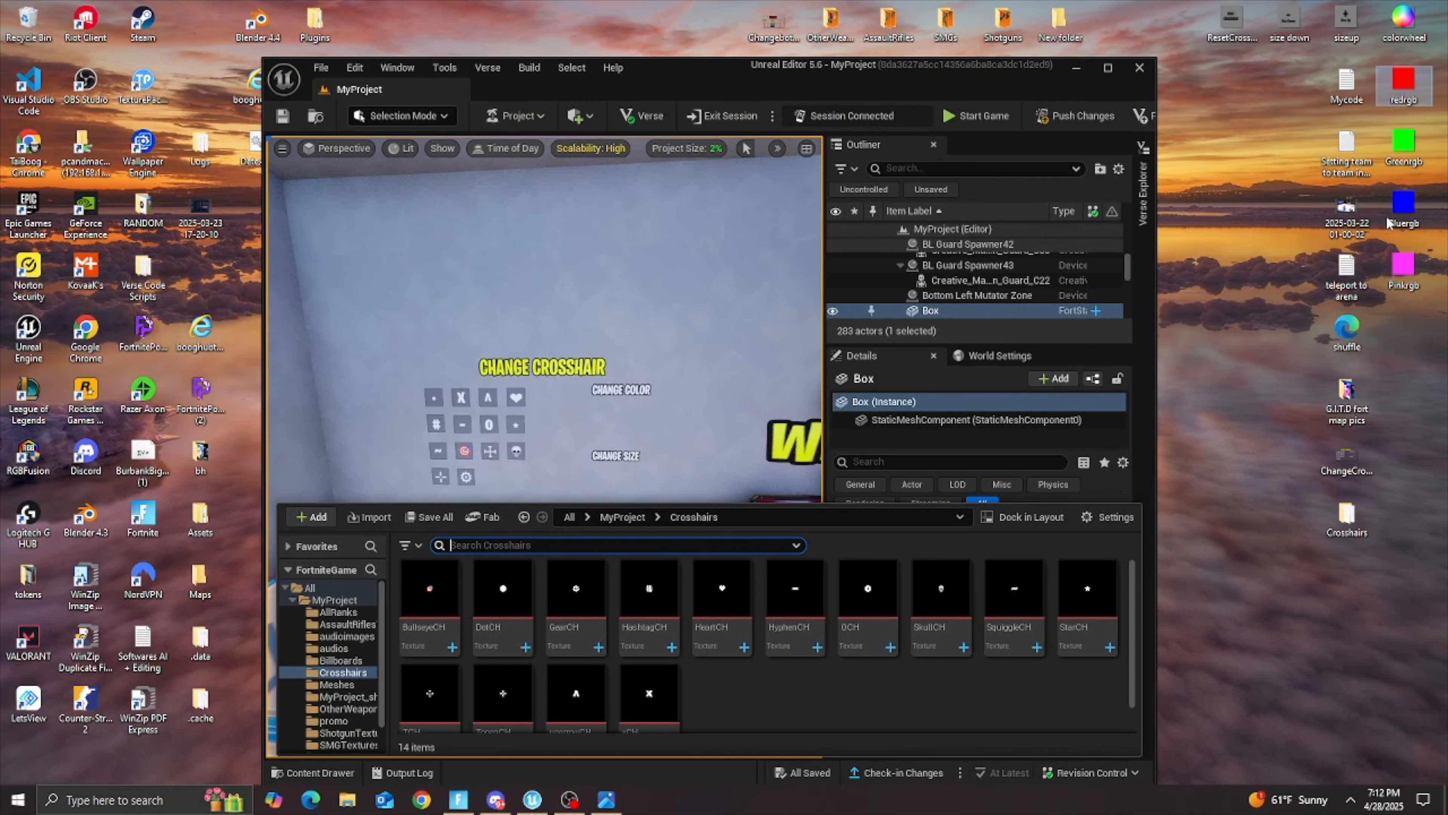
left_click(1398, 276)
left_click(1403, 140, "shift")
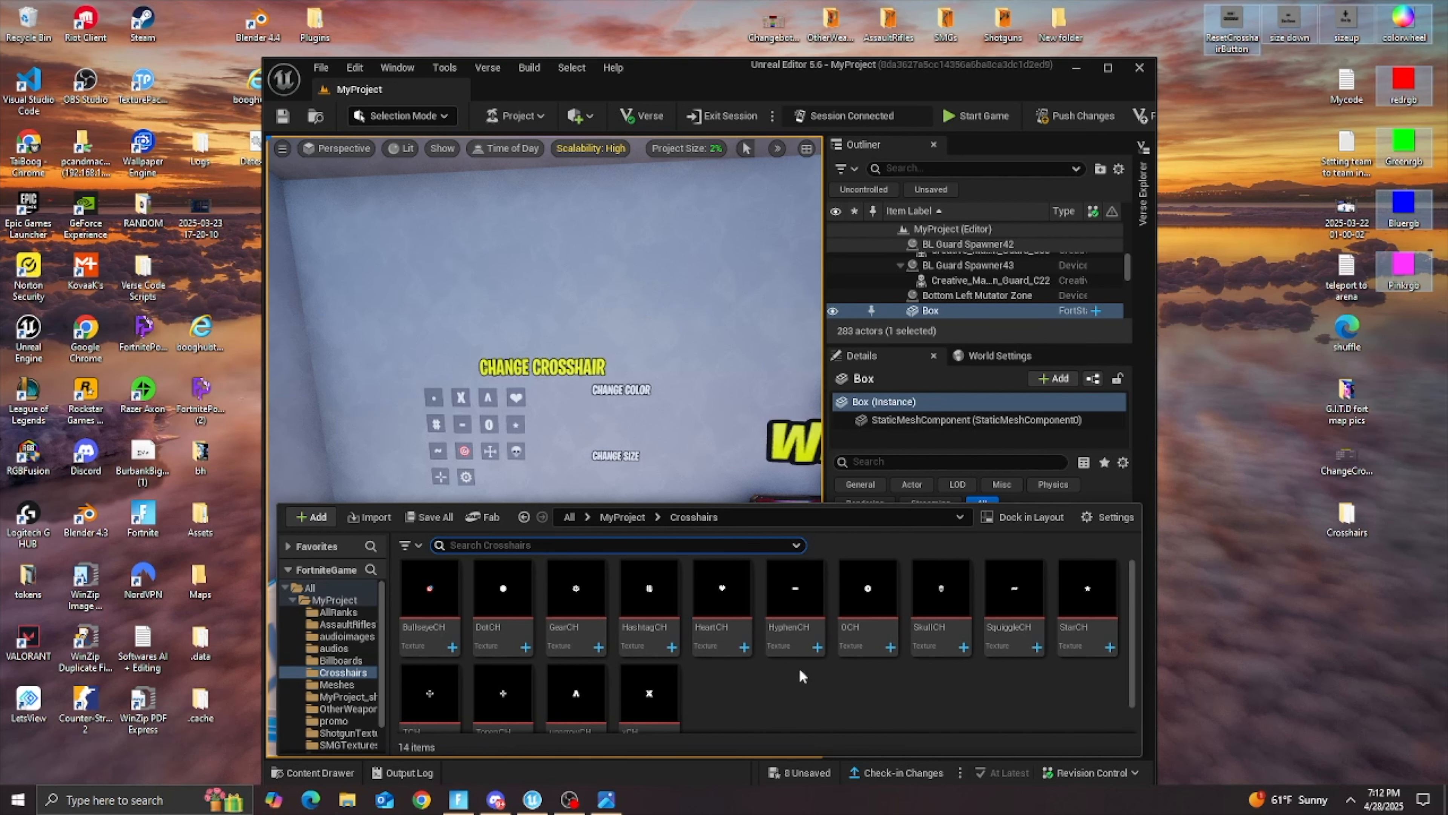
left_click_drag(801, 676, 803, 677)
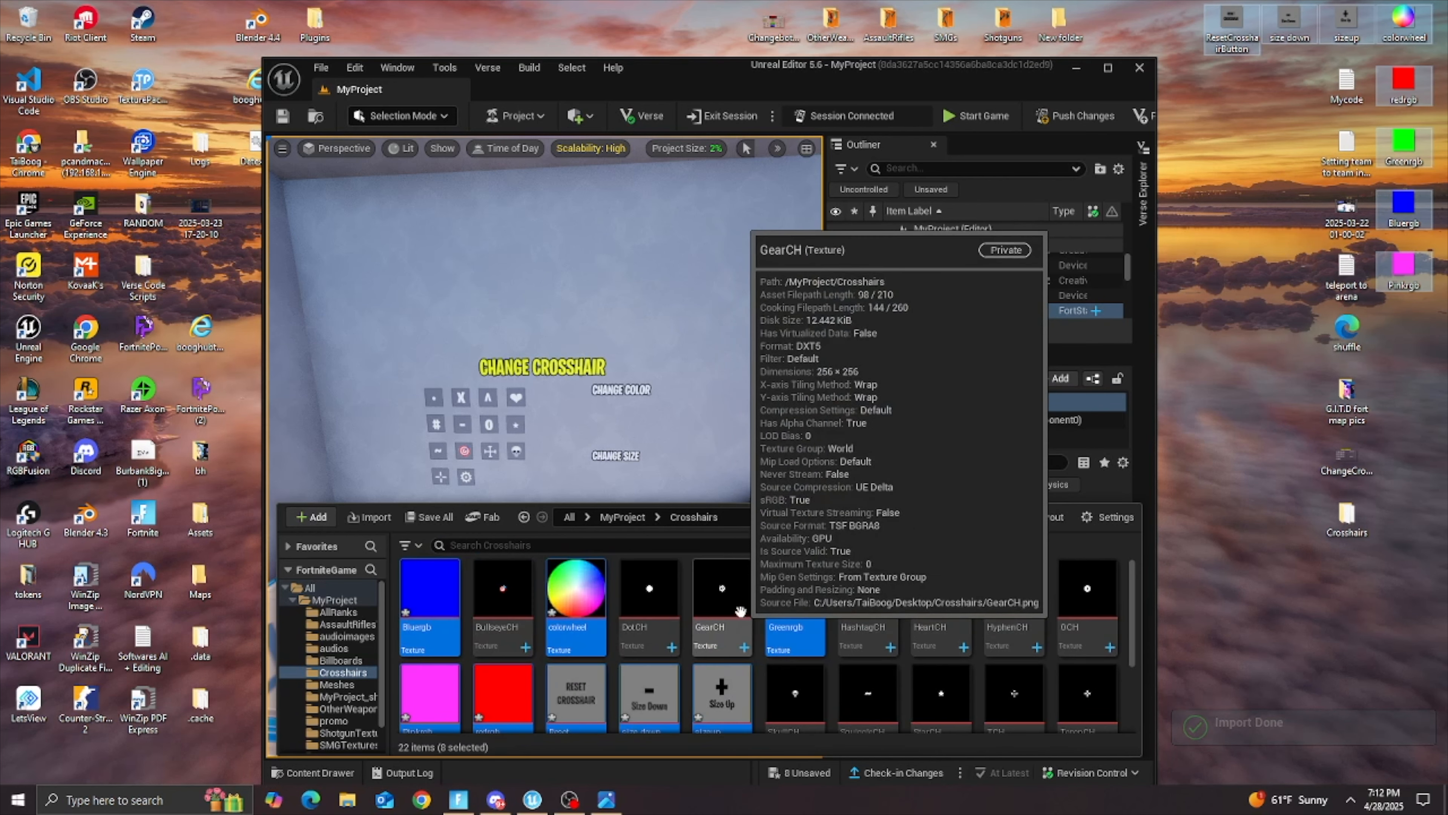
scroll(701, 593, "down", 1)
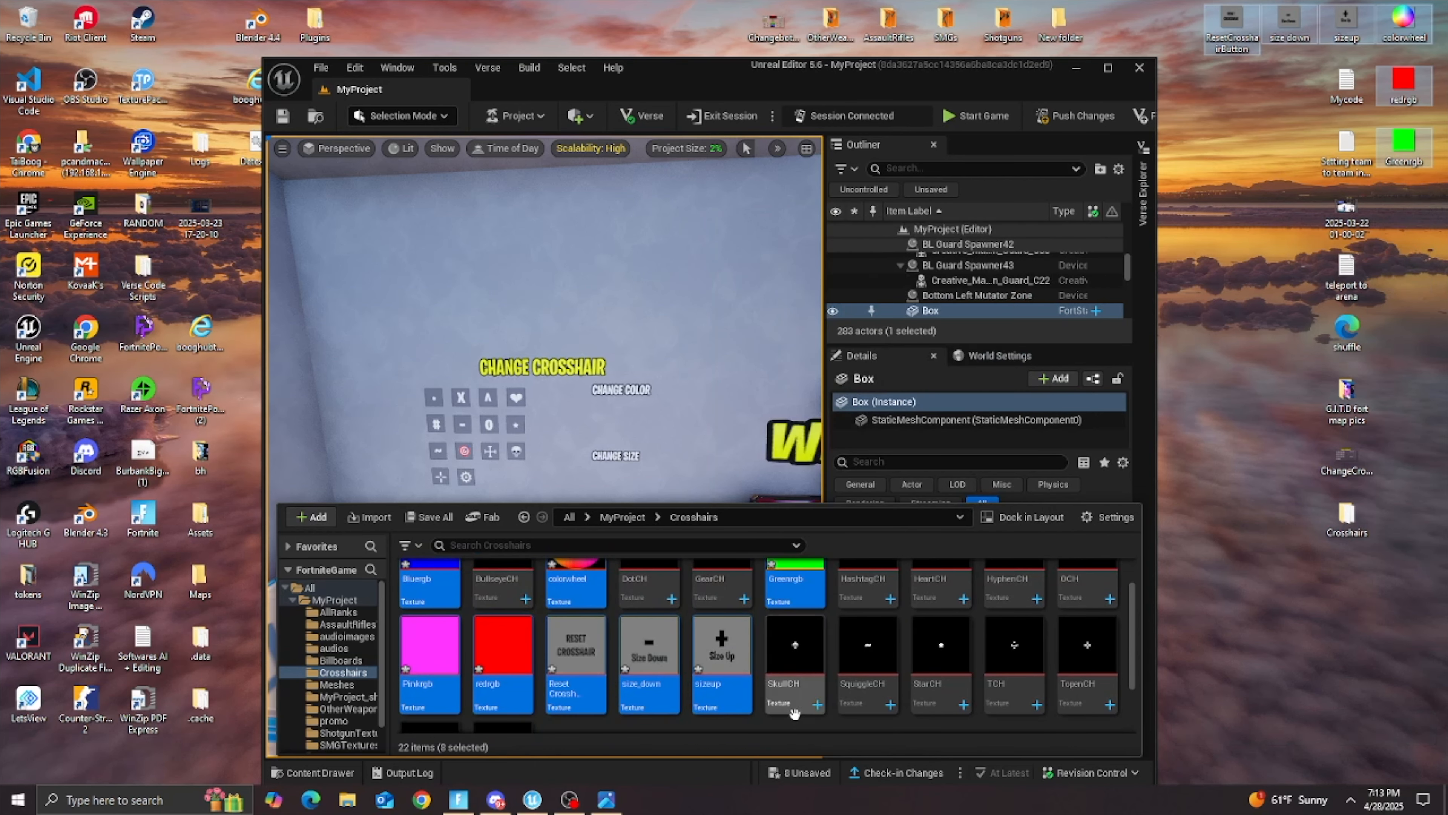
Step: Undo the last move of the crosshair wall objects and shift them back along the Y axis
left_click(771, 720)
key("ctrl+z")
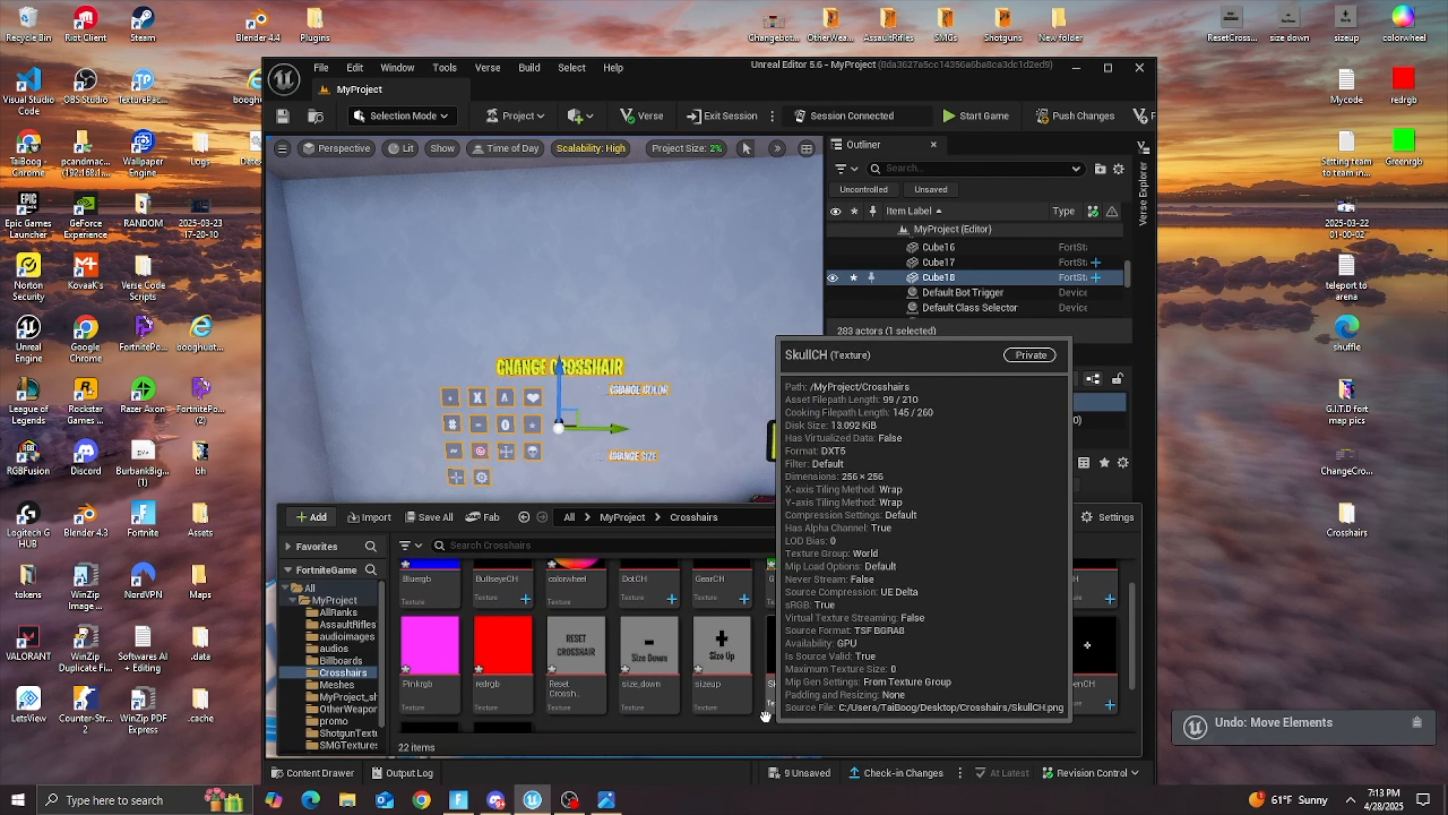
left_click_drag(602, 432, 578, 432)
Step: Search all content for "mesh" and place a Cube in front of the crosshair wall, beside the gear icon
scroll(589, 617, "up", 6)
scroll(589, 617, "down", 3)
left_click(1107, 67)
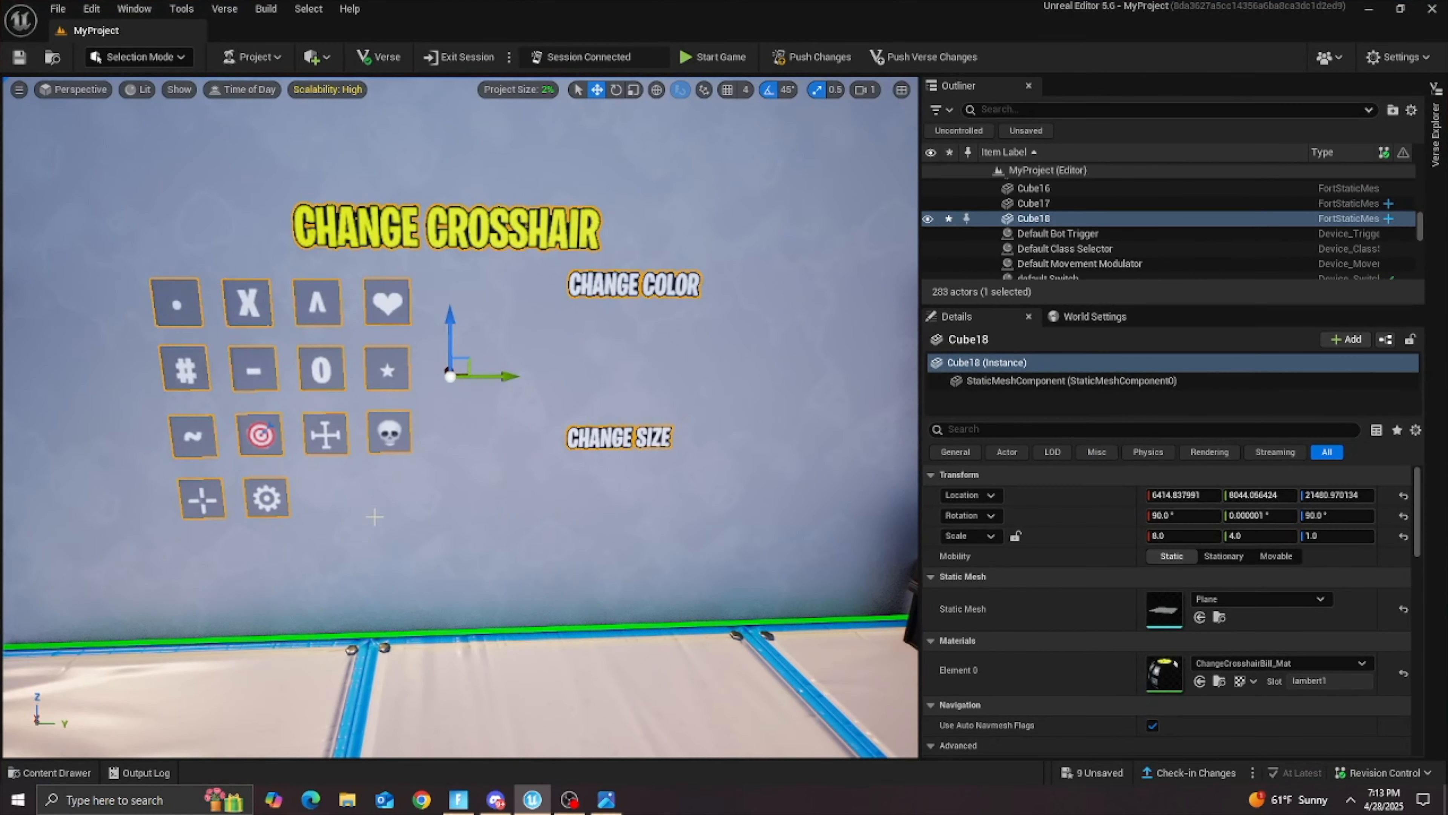
left_click(54, 772)
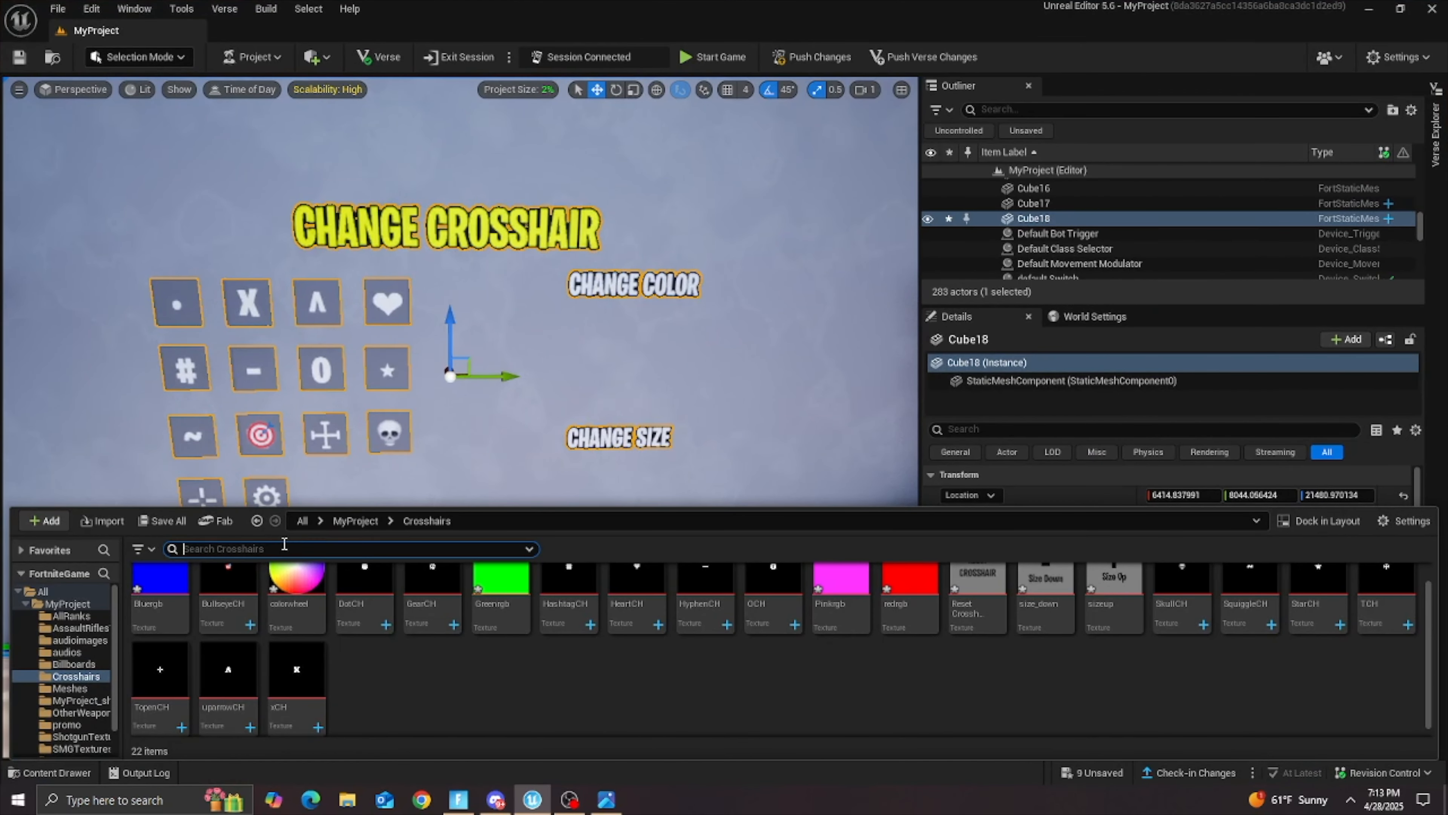
type("mesgh")
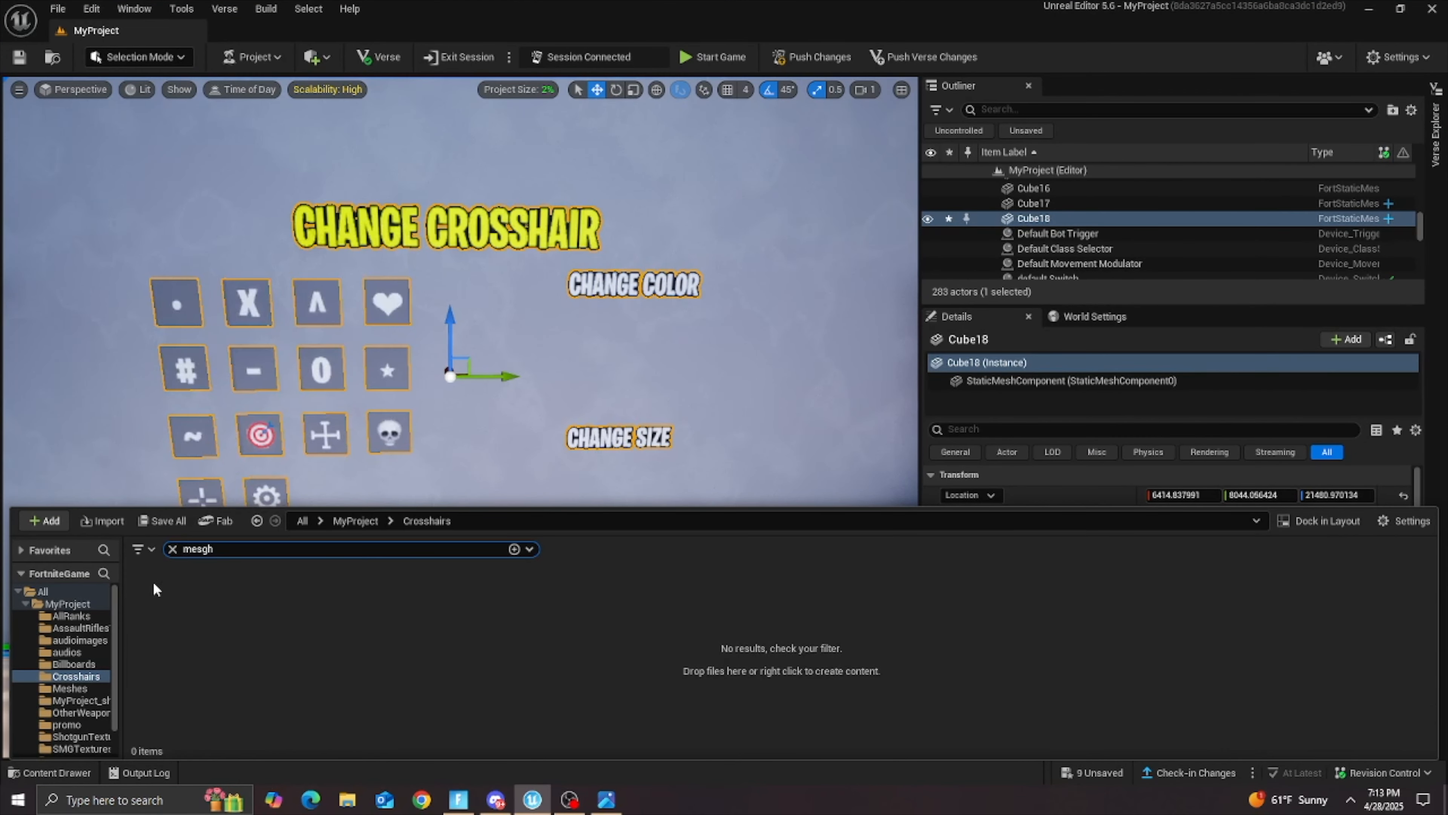
key("BackSpace")
key("BackSpace")
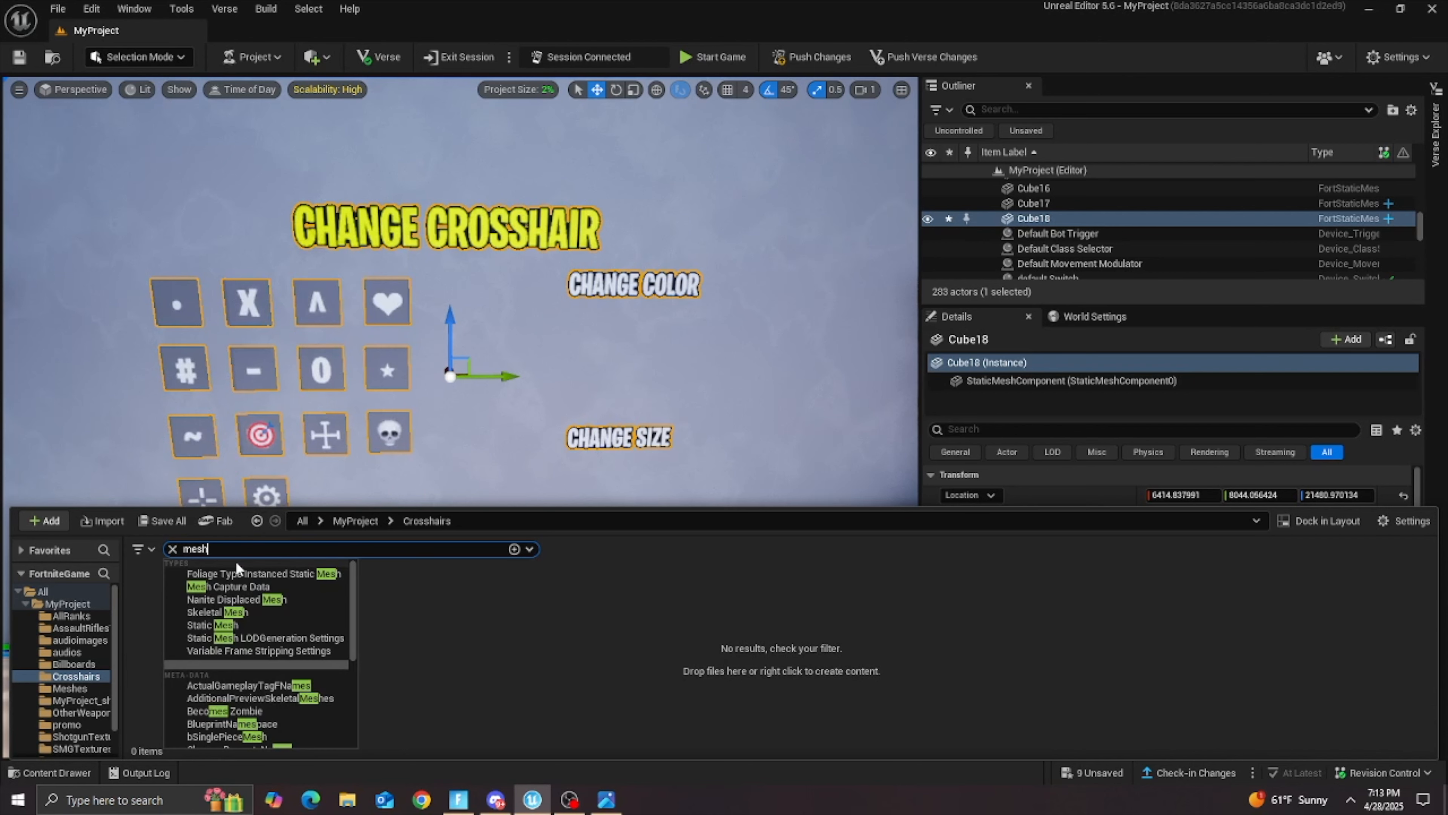
left_click(548, 623)
left_click(67, 604)
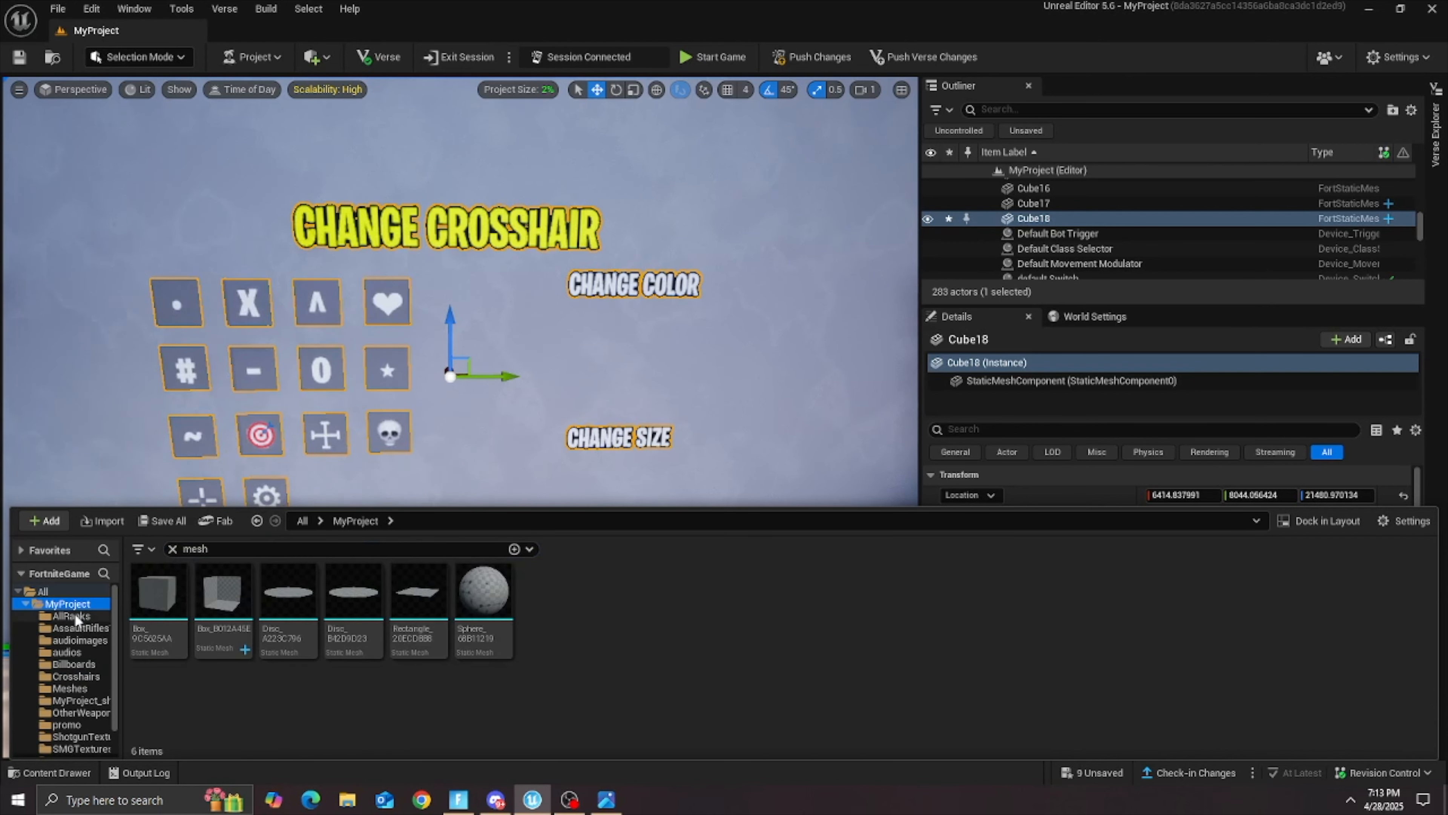
left_click(69, 595)
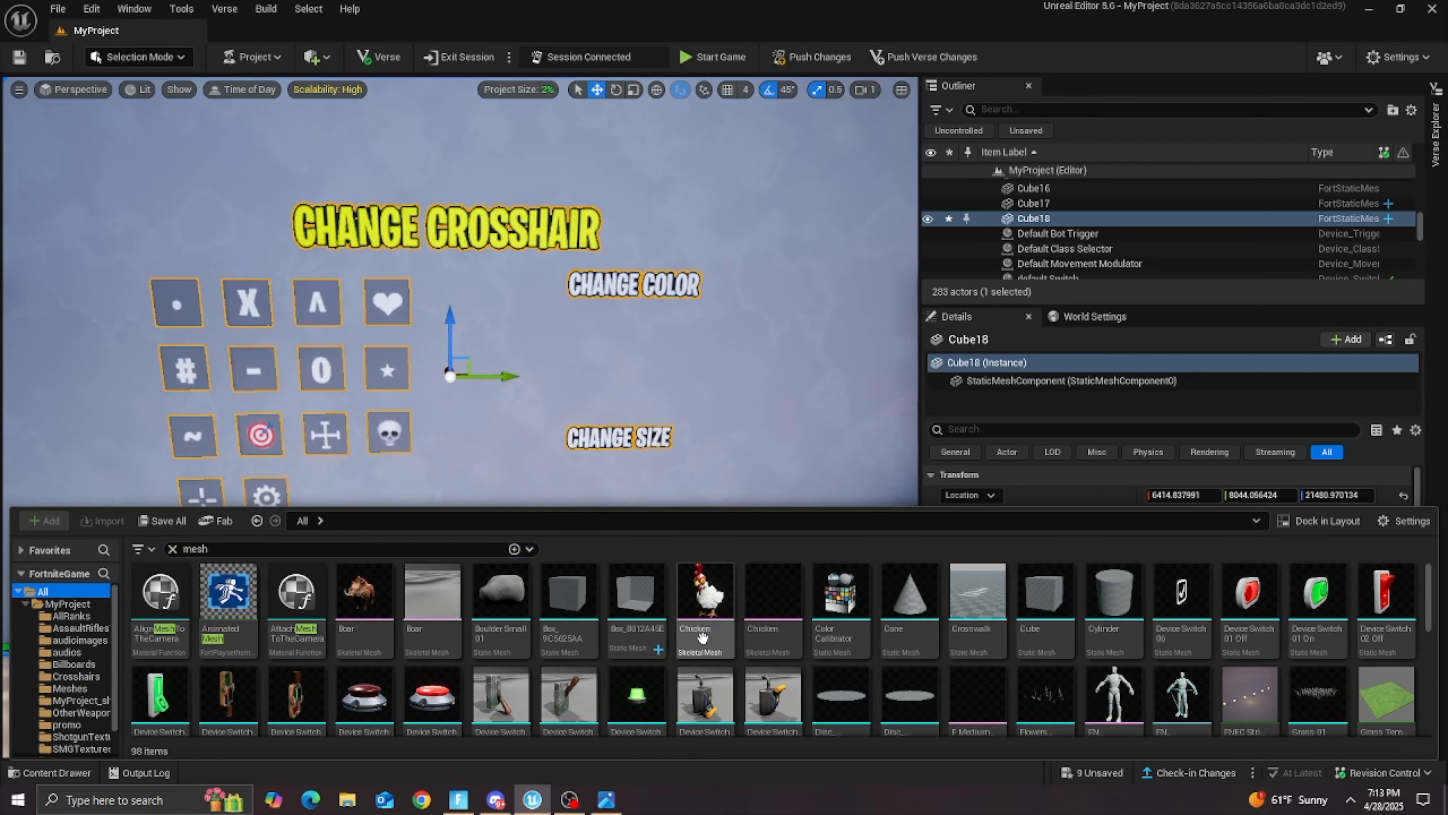
left_click_drag(1044, 598, 431, 492)
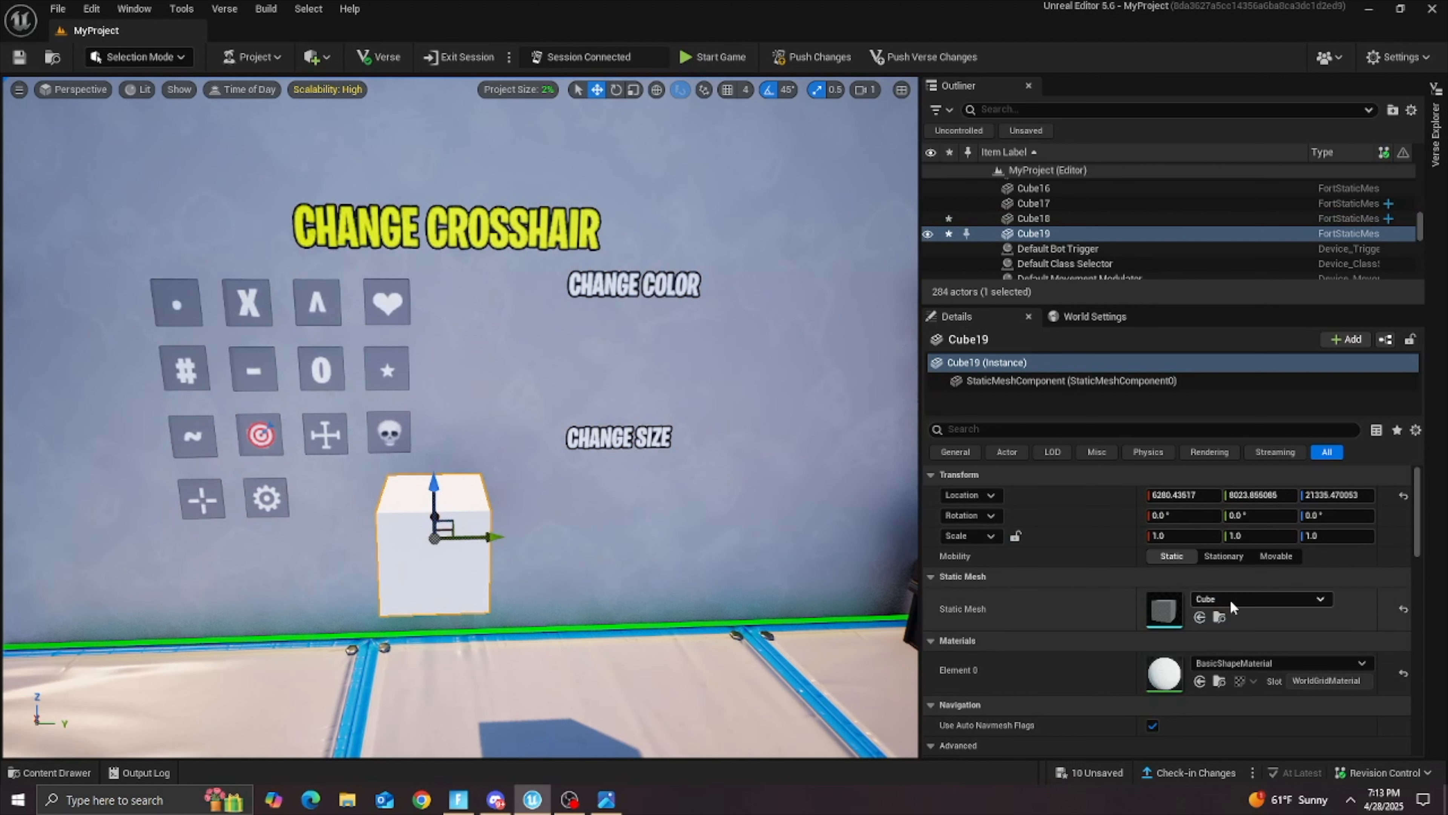
Step: Change the placed cube's static mesh to Plane and rotate it 90° about the Y axis to face the room
left_click(1243, 598)
type("plane")
left_click(1277, 419)
right_click_drag(548, 493, 605, 494)
key("a")
left_click(618, 91)
left_click_drag(569, 477, 599, 530)
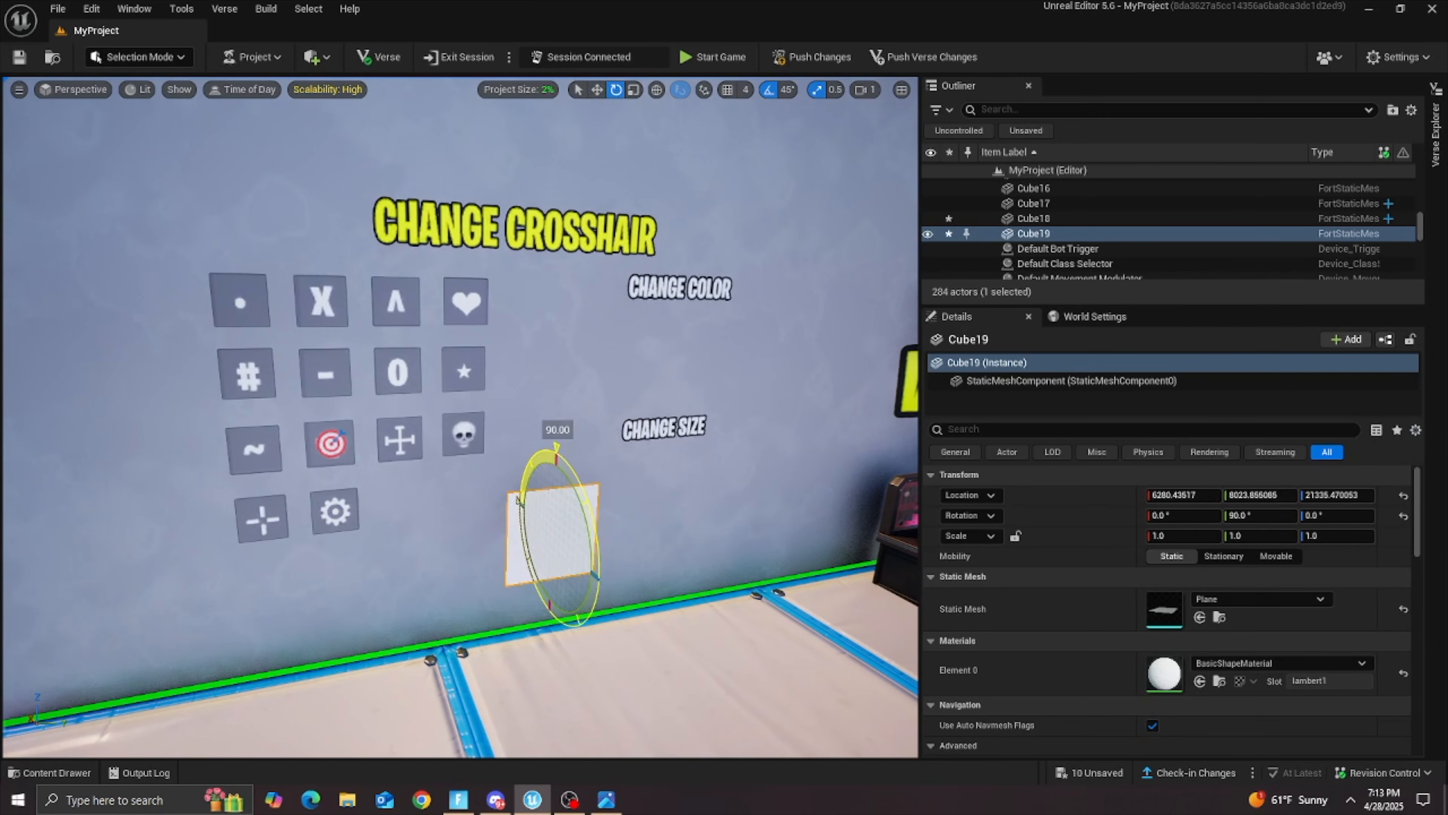
key("d")
right_click_drag(601, 472, 527, 525)
key("w")
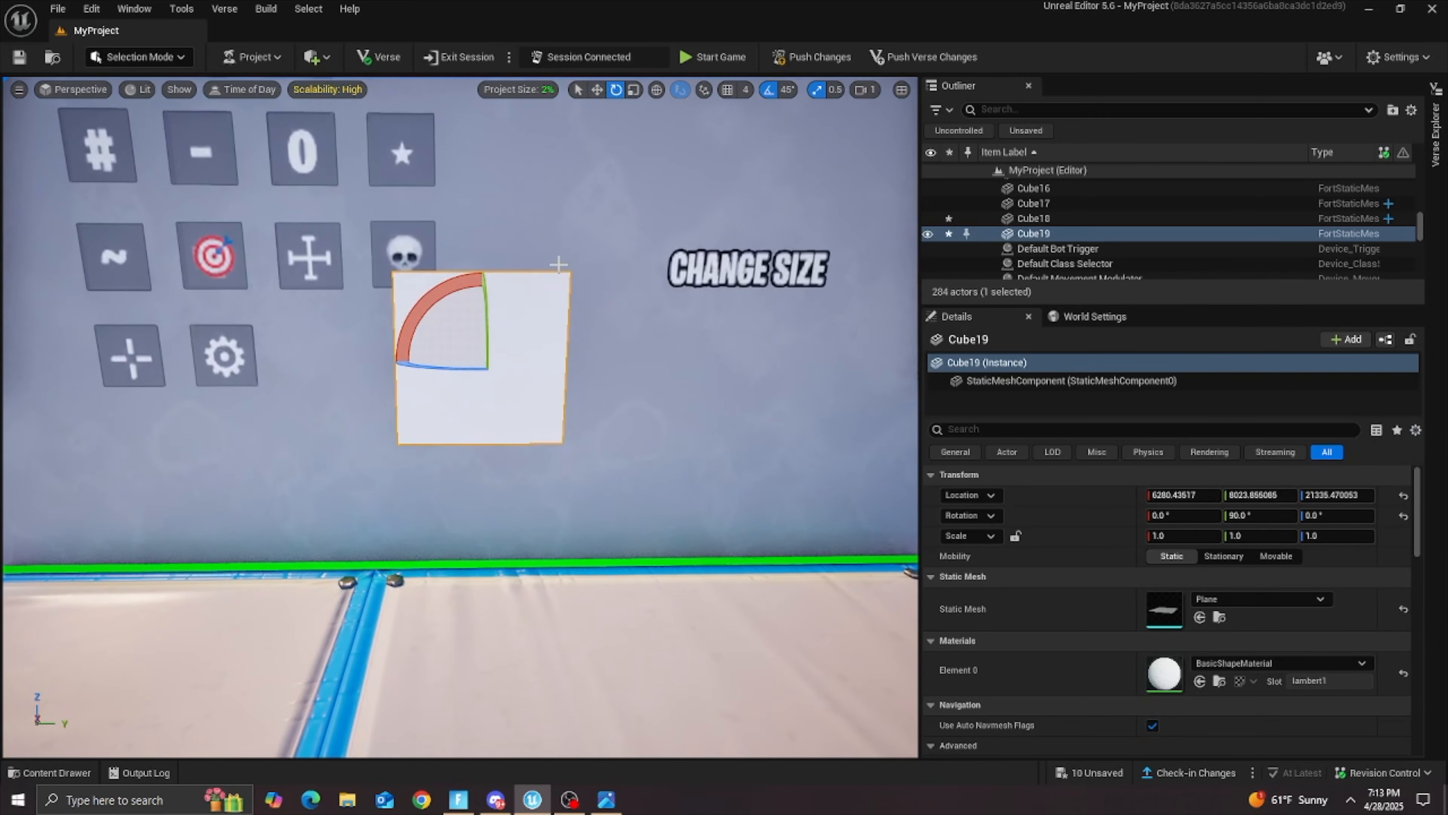
key("a")
right_click_drag(578, 370, 561, 411)
Step: Move the plane towards the wall and up into the space between the heart icon and the CHANGE COLOR text
left_click(596, 91)
key("d")
left_click_drag(492, 360, 613, 364)
key("a")
right_click_drag(582, 459, 664, 400)
key("s")
left_click_drag(560, 550, 409, 462)
key("d")
right_click_drag(409, 462, 274, 463)
key("s")
left_click_drag(586, 455, 582, 455)
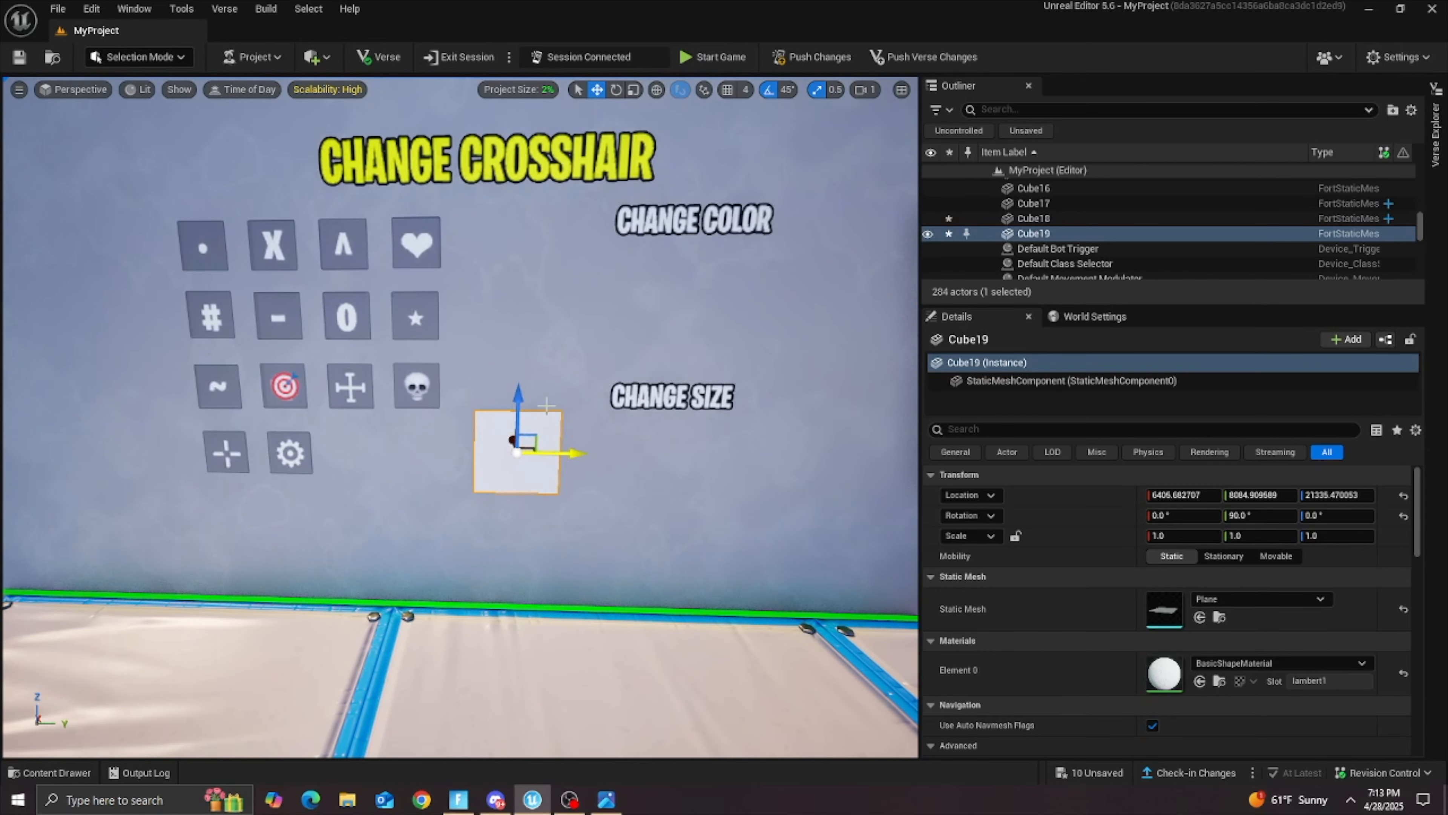
left_click_drag(519, 394, 519, 198)
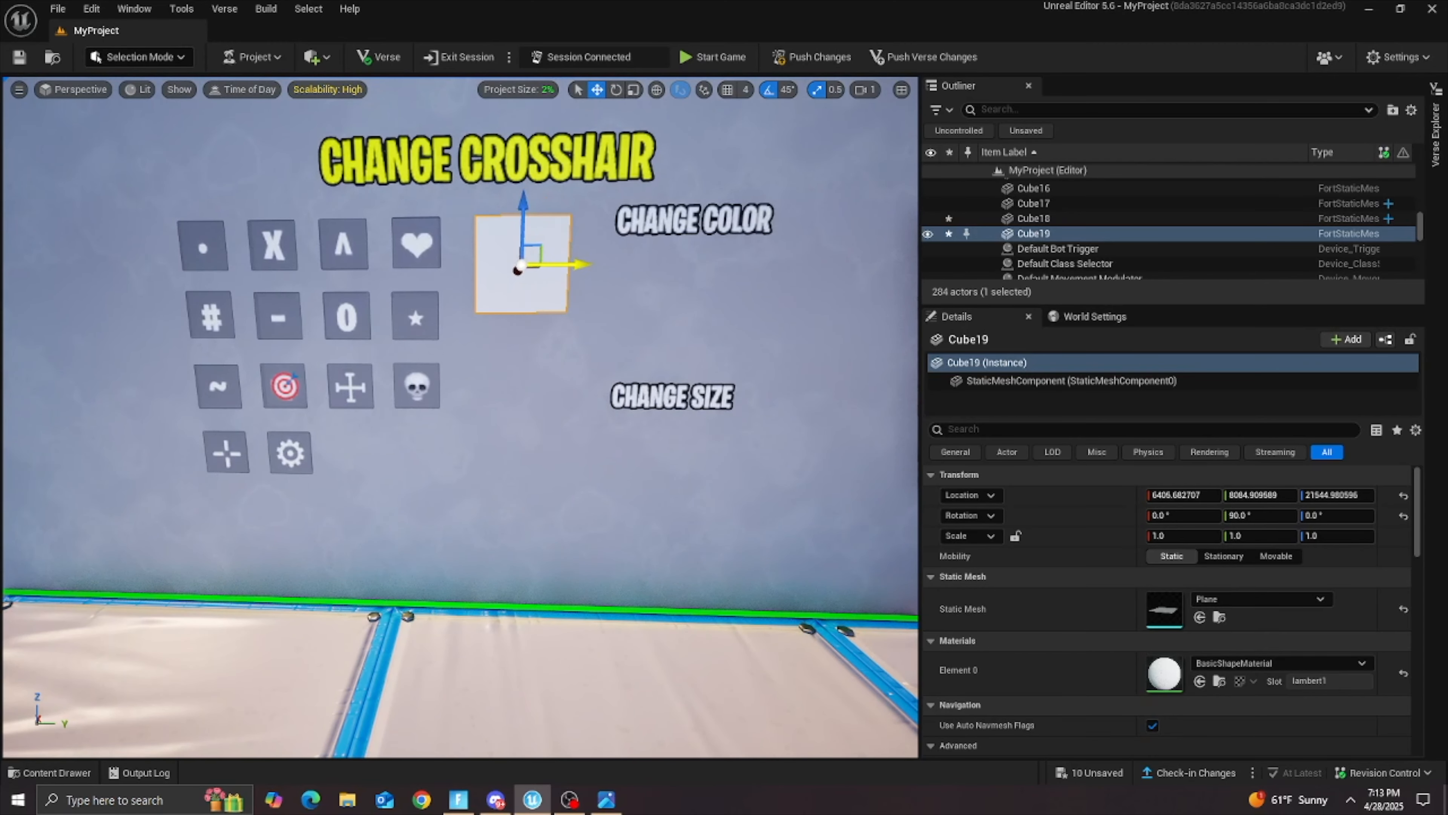
left_click_drag(570, 264, 576, 264)
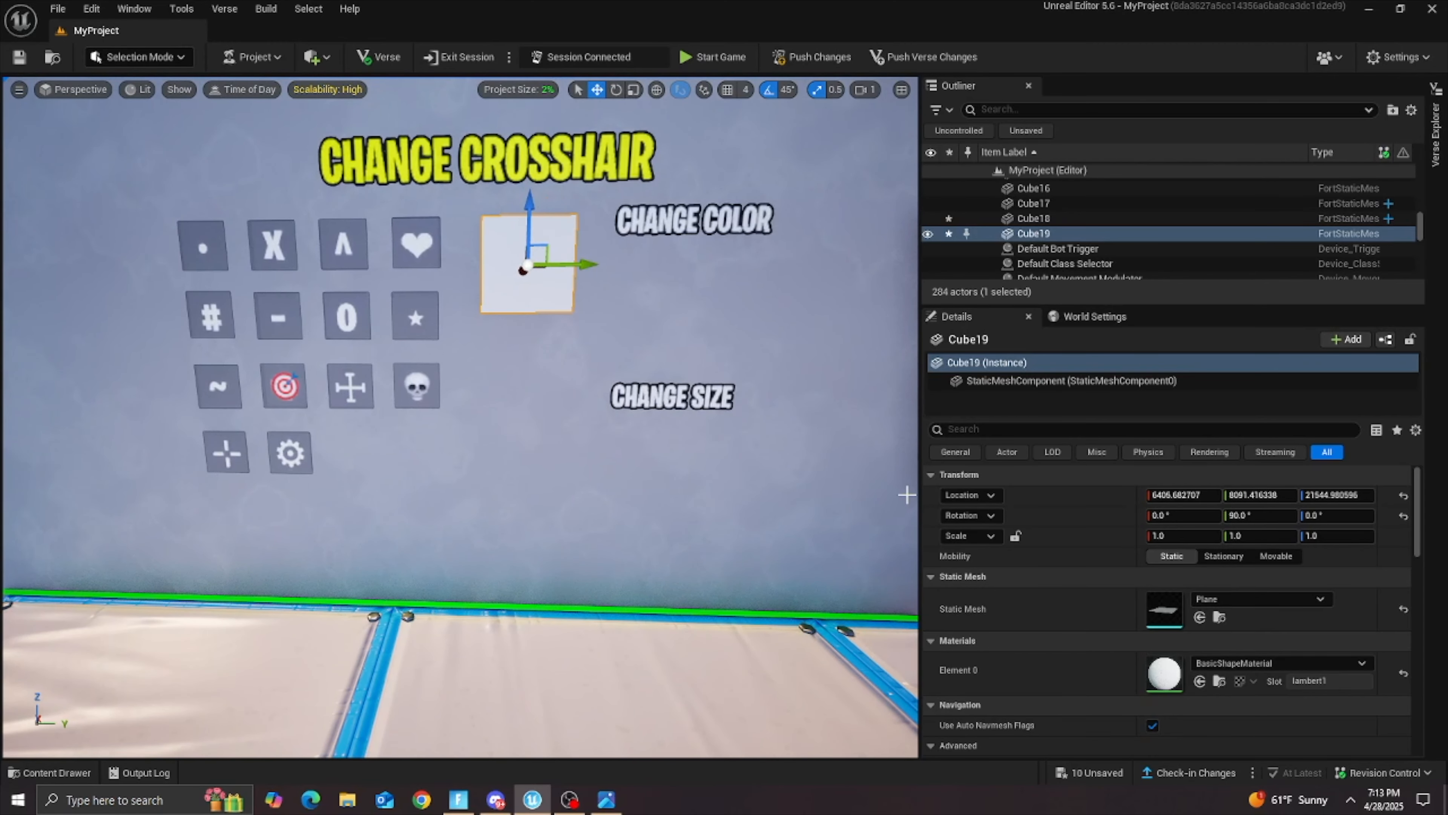
Step: Set the plane's X and Y scale to 0.7
left_click(1180, 531)
type(".7")
key("Return")
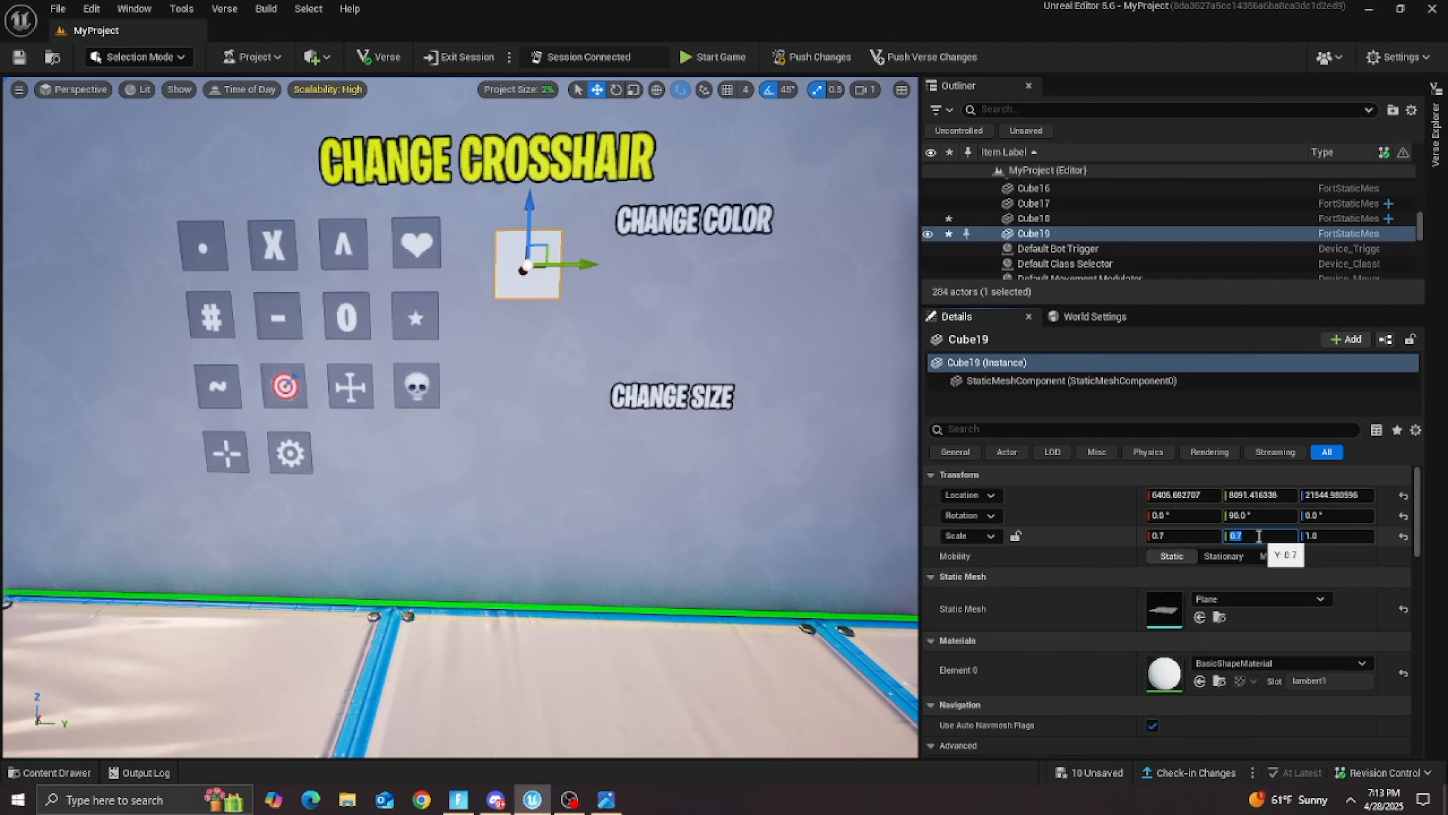
Step: Raise the scaled plane to the height of the top icon row and bring it flush with the wall
left_click(583, 368)
key("w")
right_click_drag(507, 284, 503, 310)
left_click(504, 311)
left_click_drag(506, 275, 534, 242)
key("w")
right_click_drag(535, 241, 687, 262)
key("s")
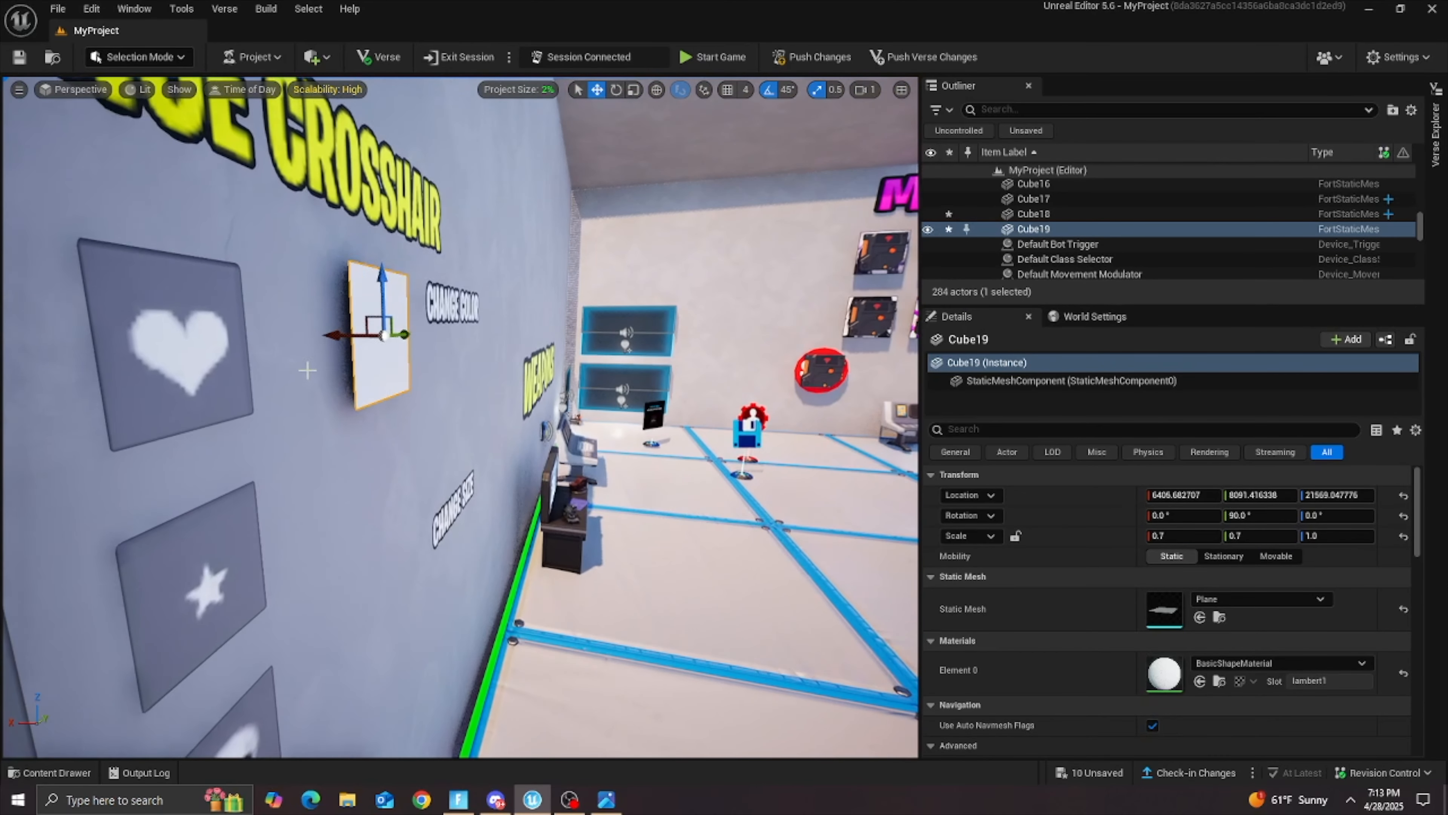
left_click_drag(346, 341, 331, 346)
right_click_drag(331, 346, 200, 342)
key("d")
key("a")
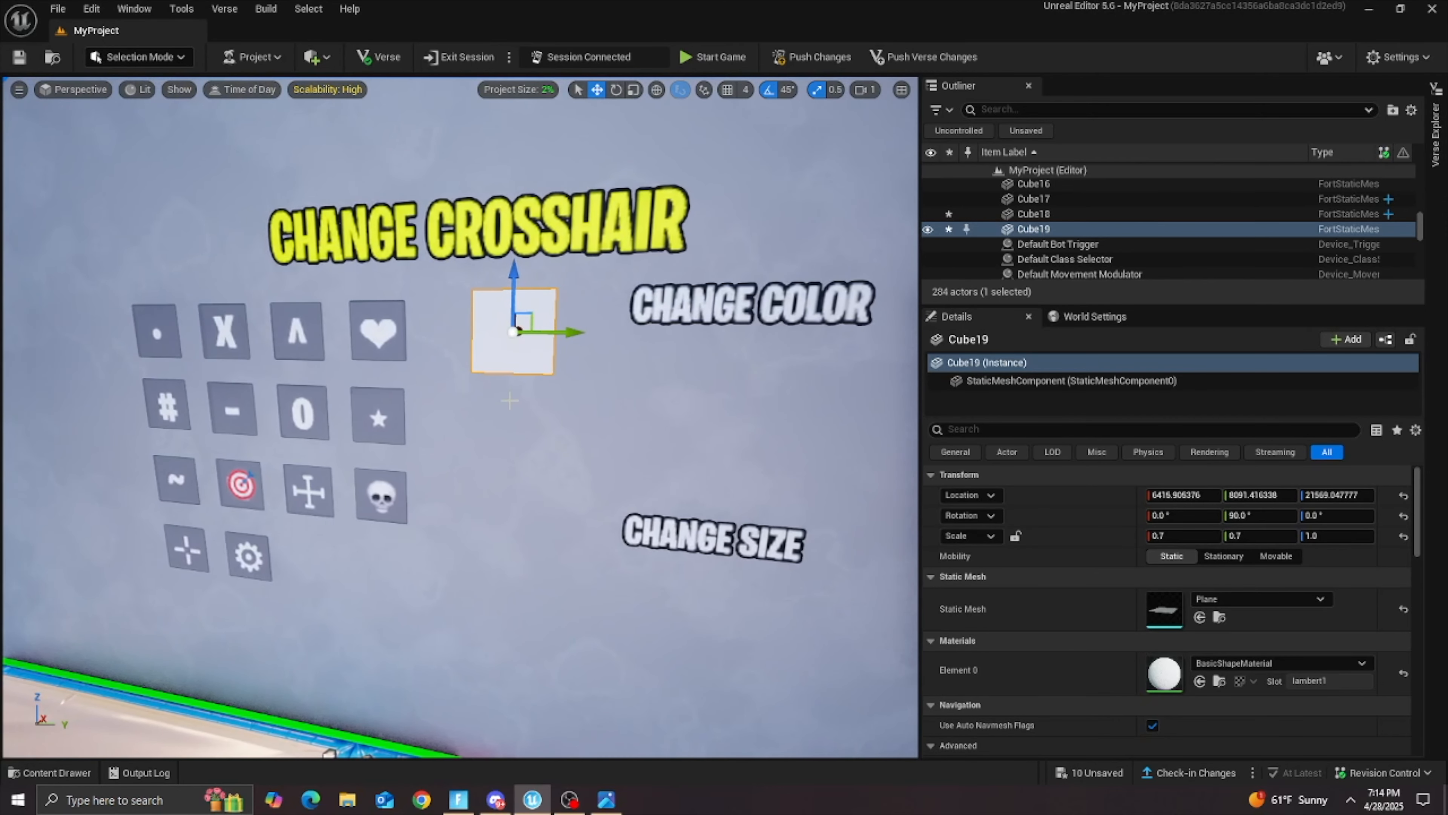
Step: Duplicate the plane three times downwards to form an evenly spaced column of four beside the icon grid
left_click_drag(527, 294, 508, 539, "alt")
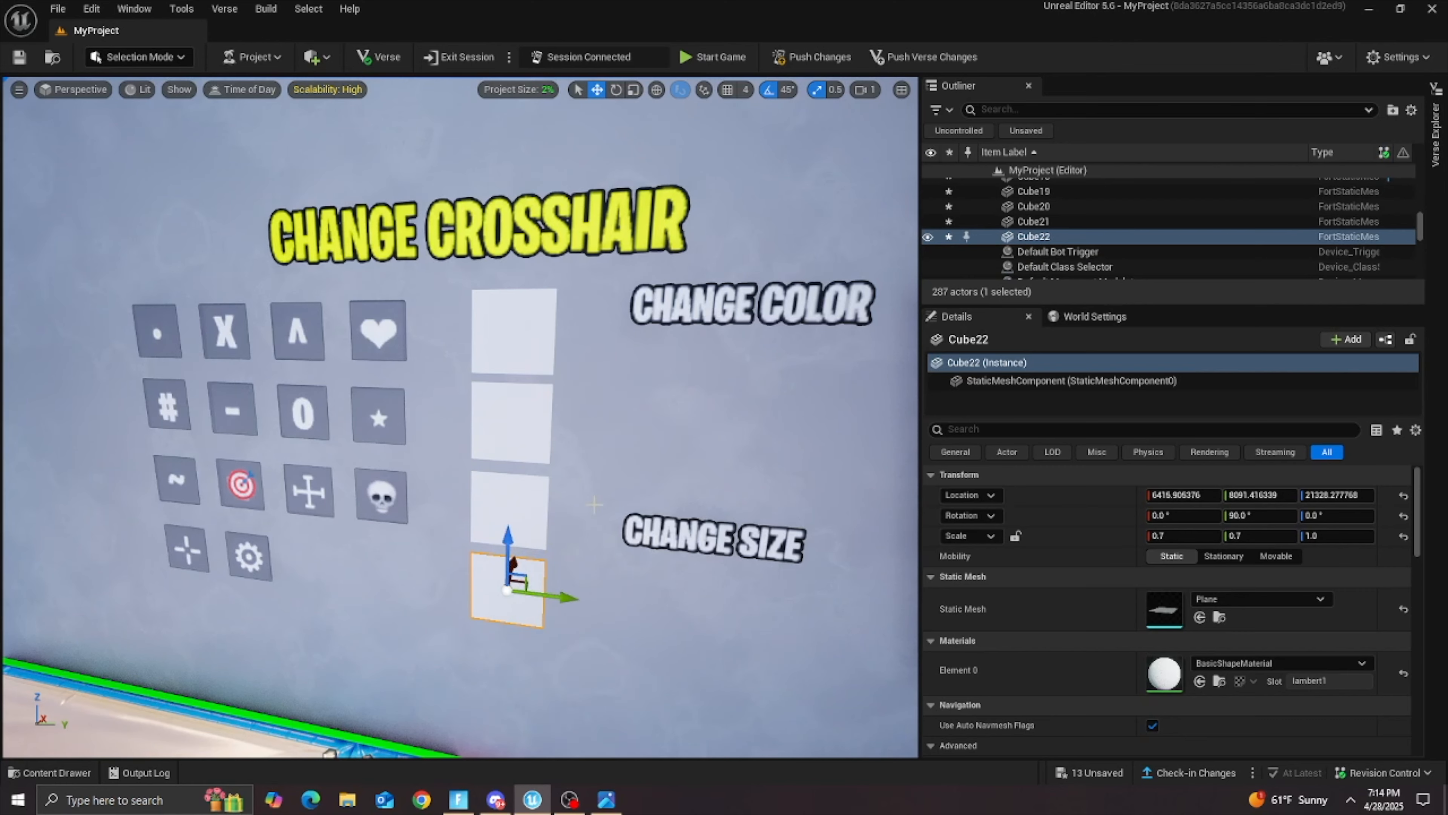
right_click_drag(580, 474, 608, 454)
Step: Copy the column's lowest plane to the space beside the gear icon and set the copy's Y scale to 2.0
left_click_drag(728, 409, 558, 430, "alt")
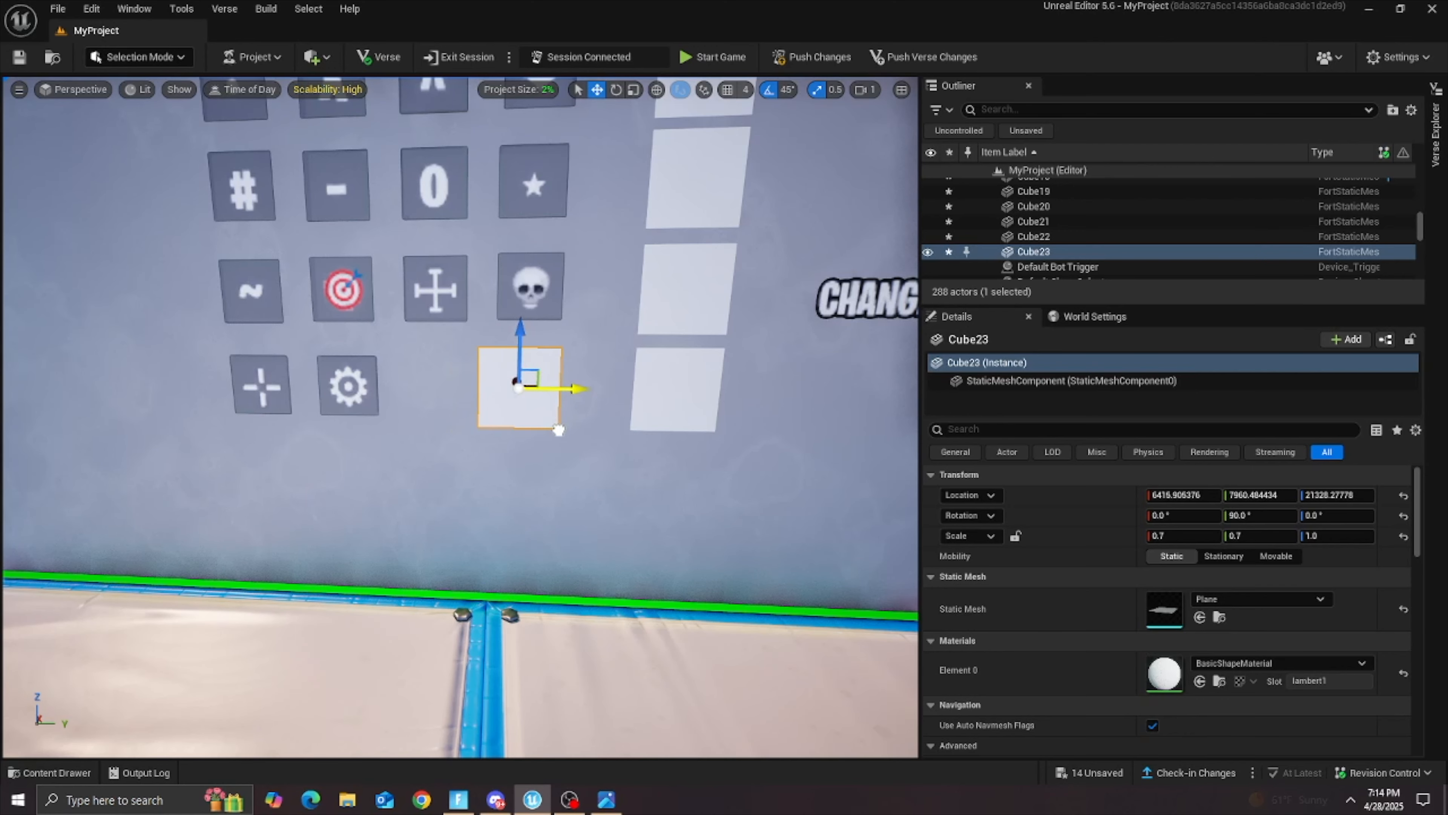
mouse_move(558, 431)
right_mouse_down()
mouse_move(622, 428)
mouse_move(570, 422)
right_mouse_up()
scroll(571, 422, "up", 4)
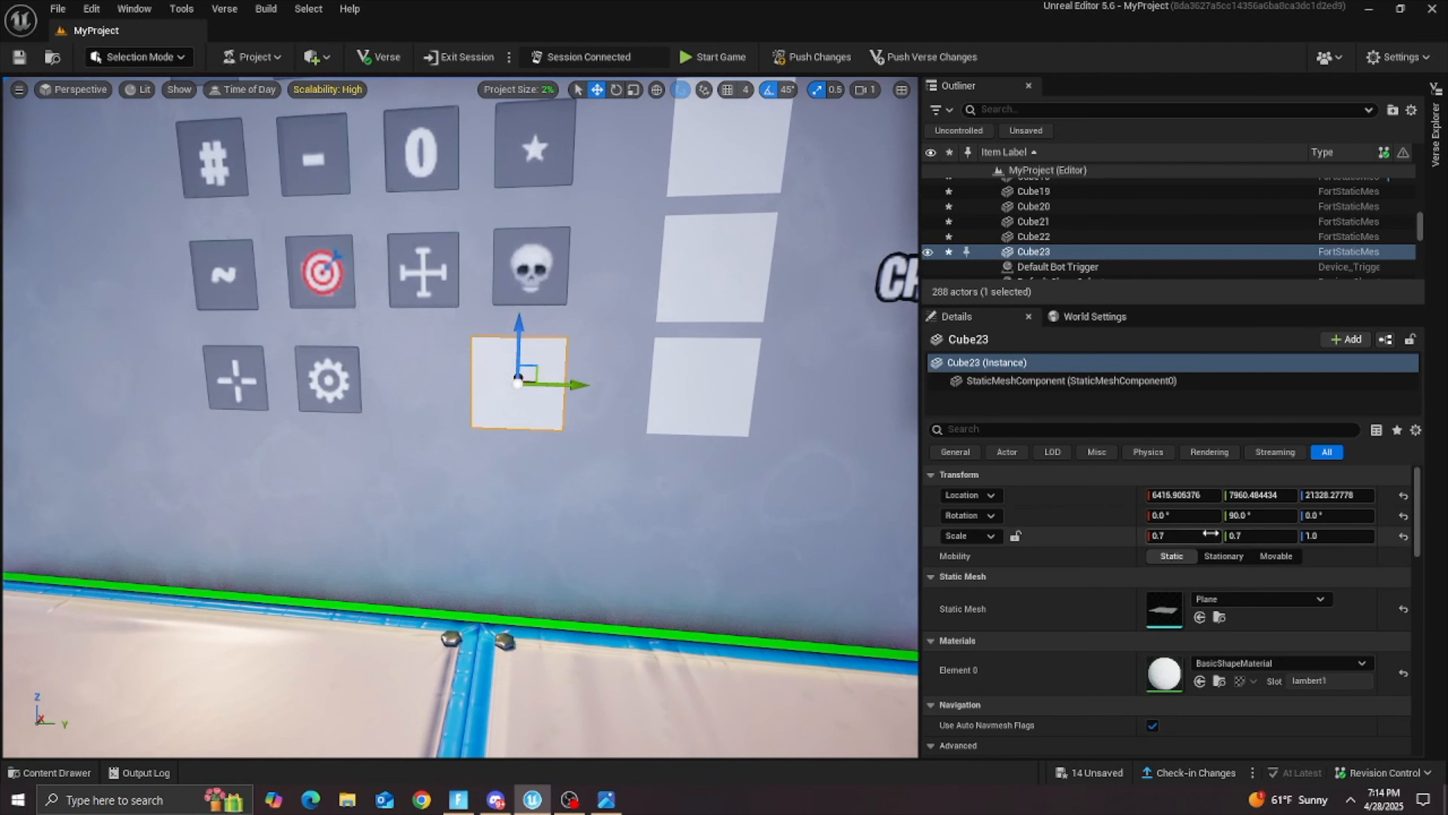
type("1")
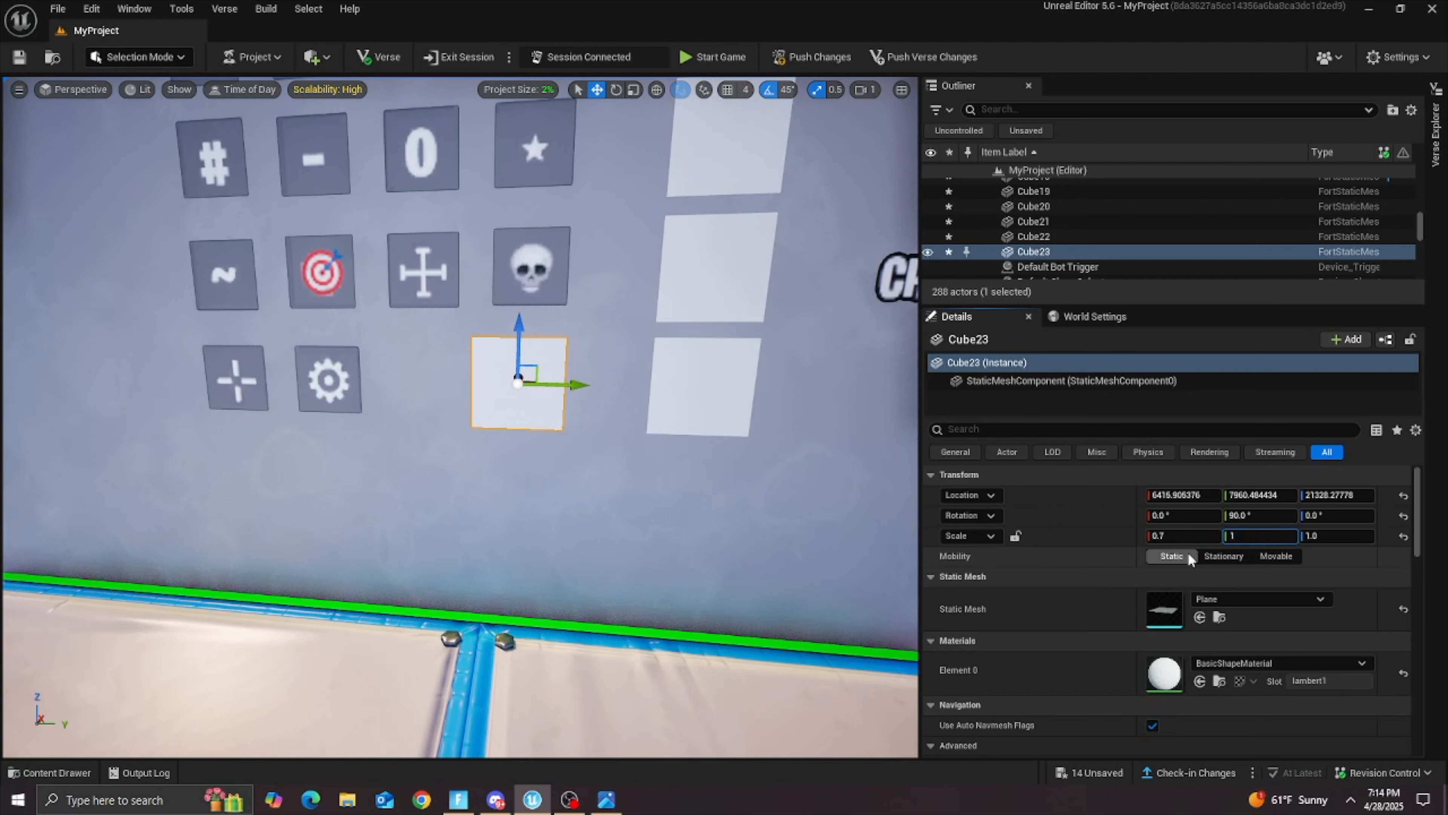
key("Return")
key("Return")
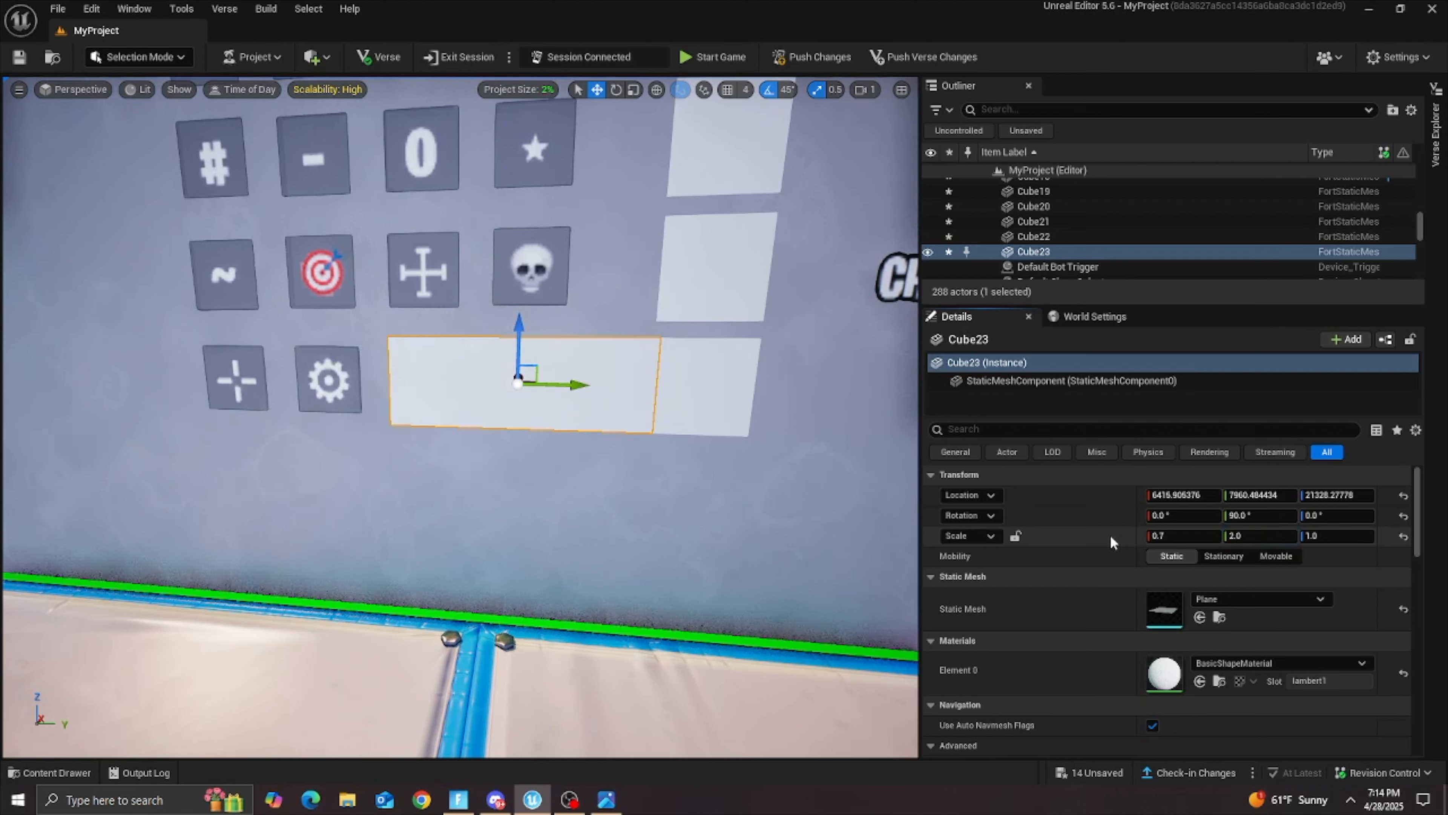
Step: Shift the wide plane along the Y axis to fit between the gear icon and the column of planes
left_click_drag(560, 384, 549, 384)
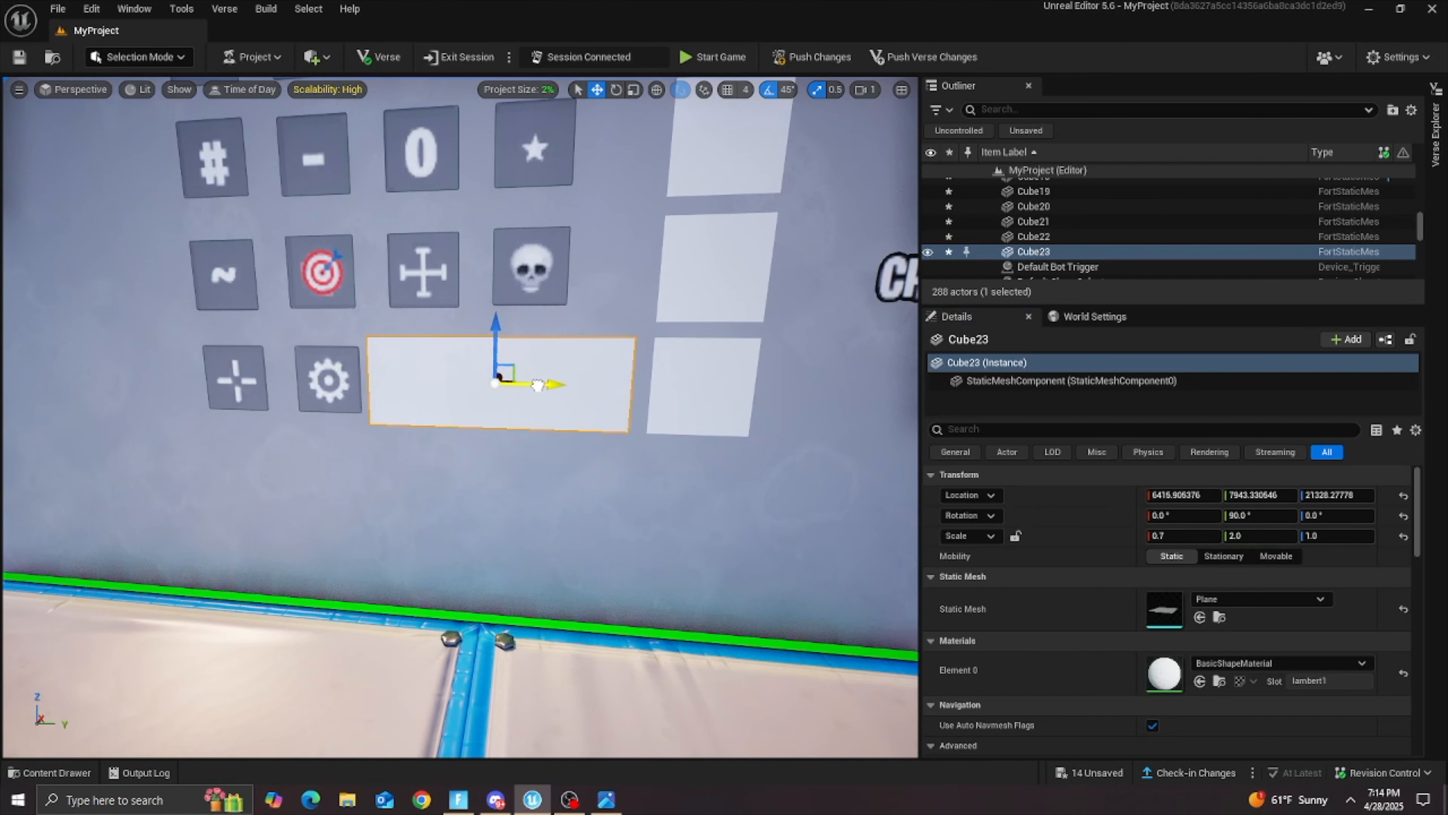
key("s")
right_click_drag(502, 482, 535, 478)
key("w")
key("s")
key("w")
key("w")
key("s")
key("s")
key("w")
key("s")
left_click(56, 773)
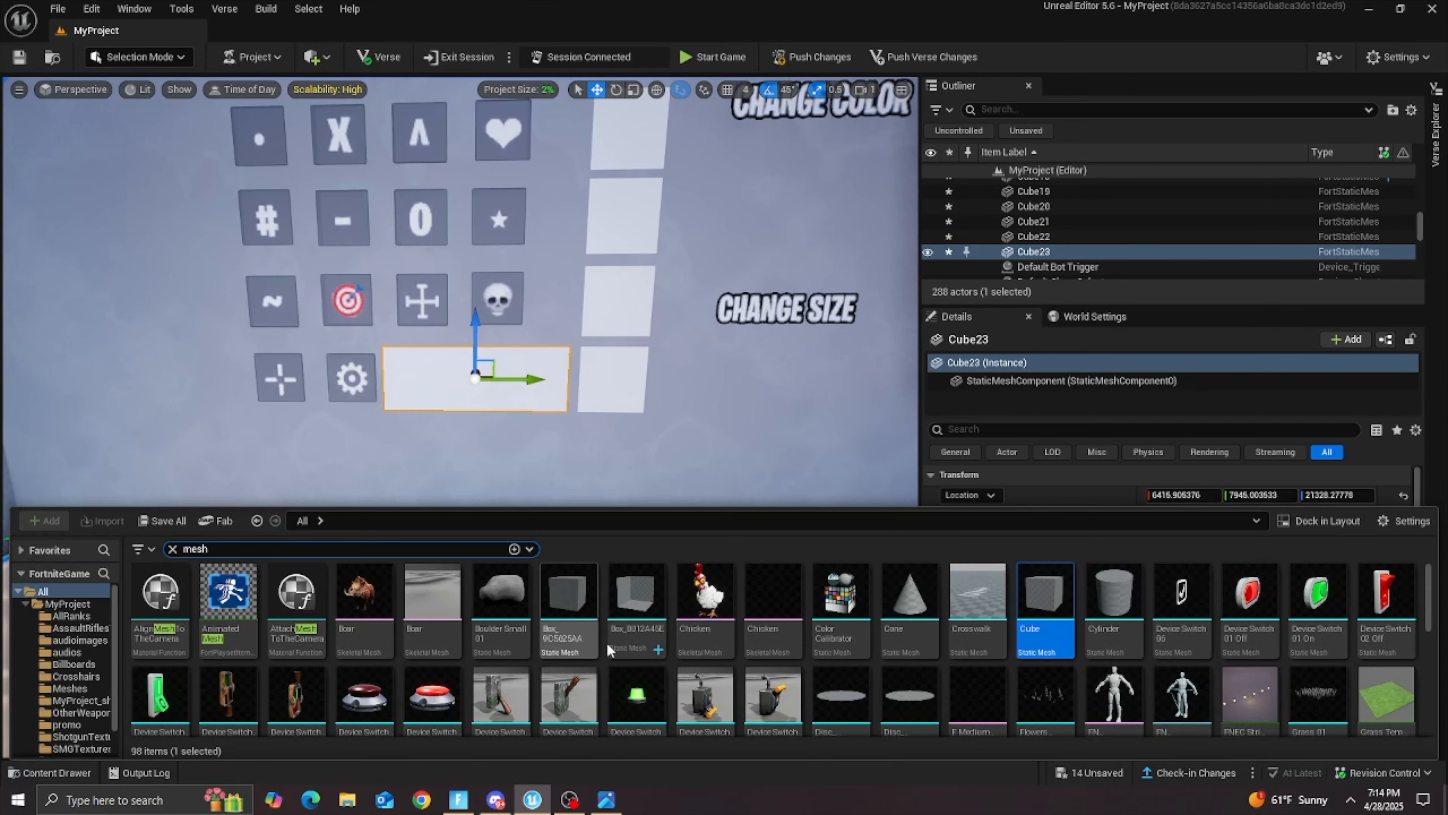
Step: Place two copies of the column's lowest plane side by side beneath the CHANGE SIZE text and tighten the gap between them
right_click_drag(582, 381, 589, 382)
key("s")
left_click(589, 382)
left_click_drag(628, 383, 808, 398, "alt")
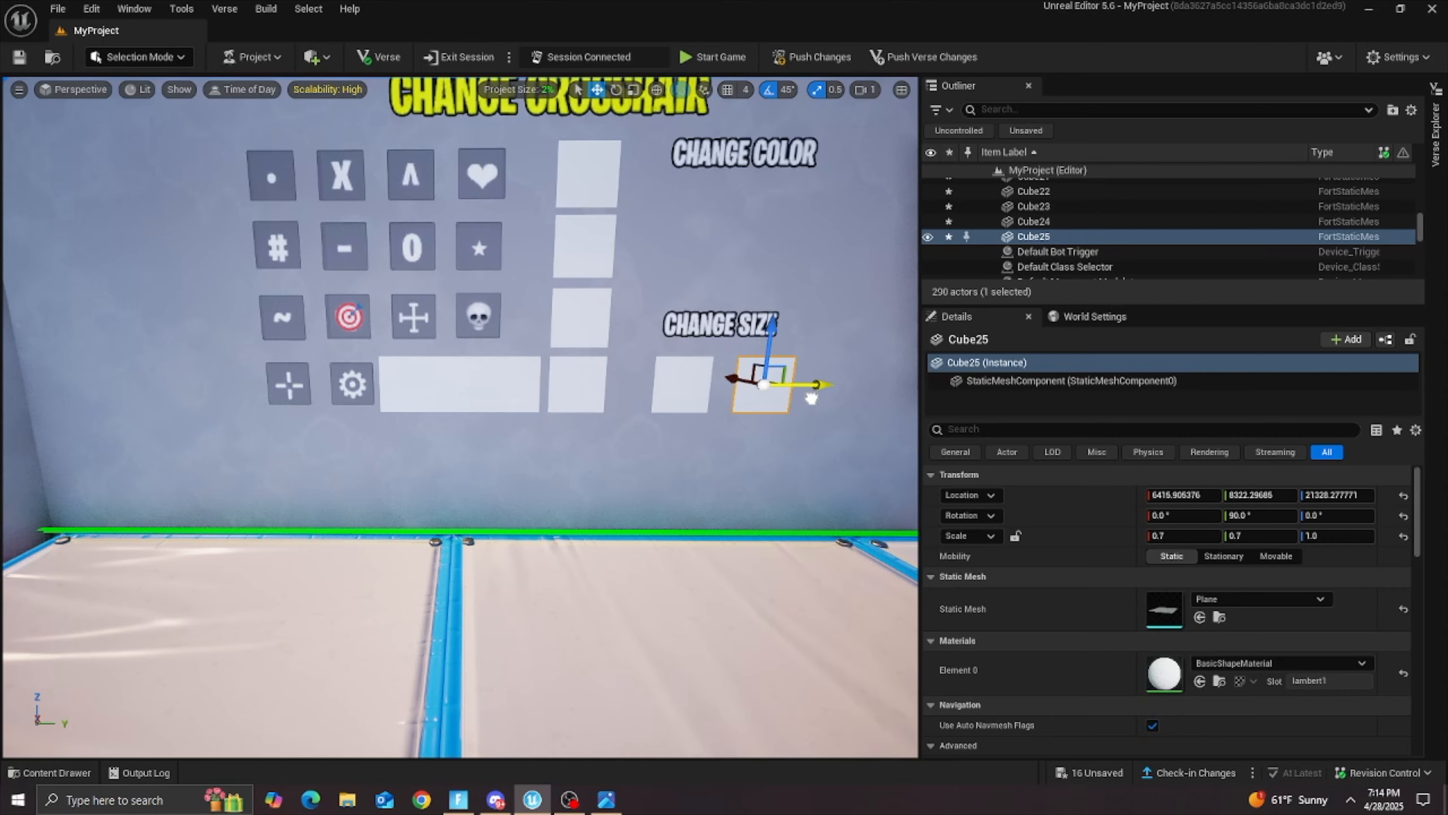
key("d")
right_click_drag(720, 467, 719, 467)
key("w")
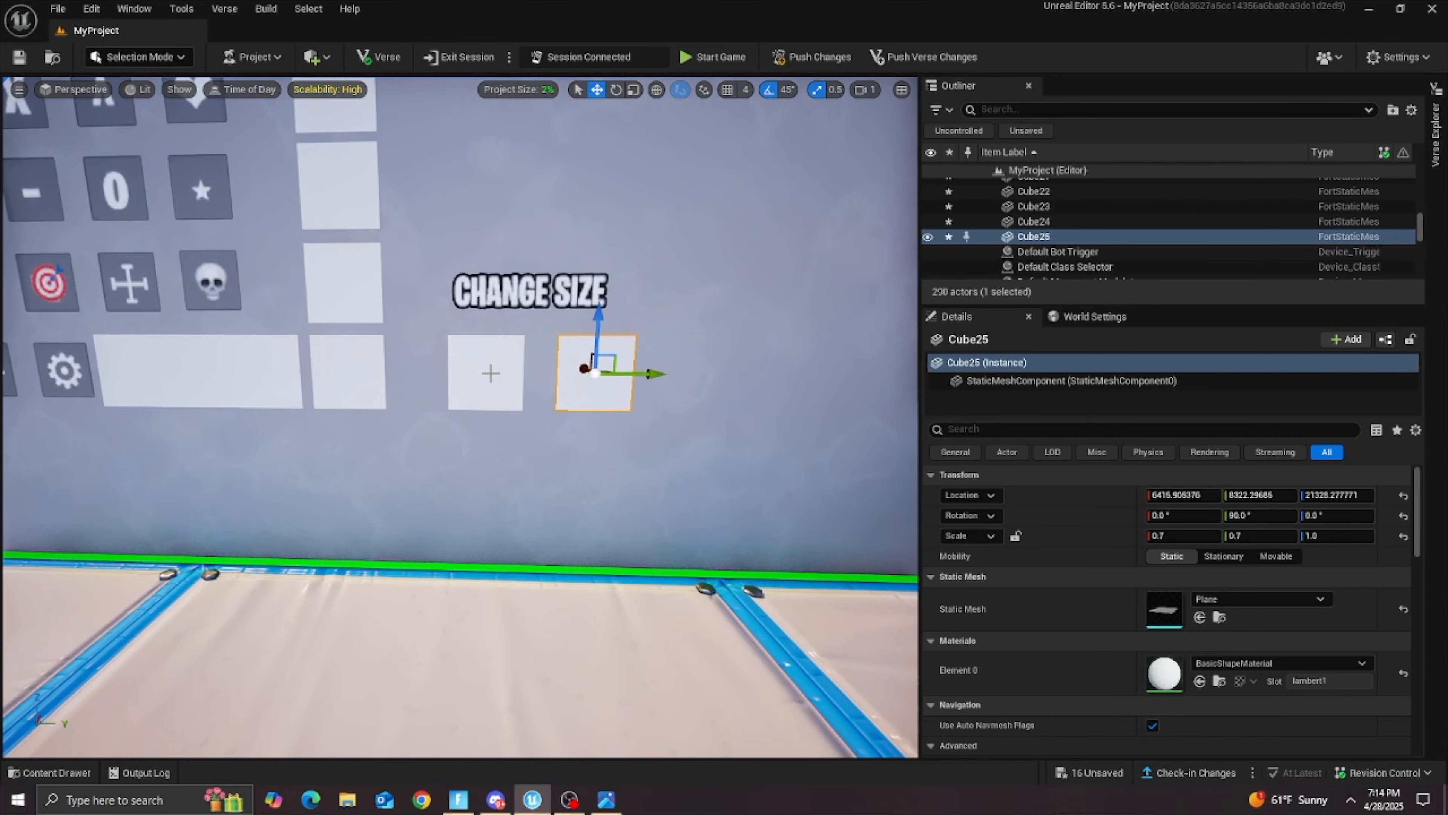
left_click_drag(643, 372, 626, 369)
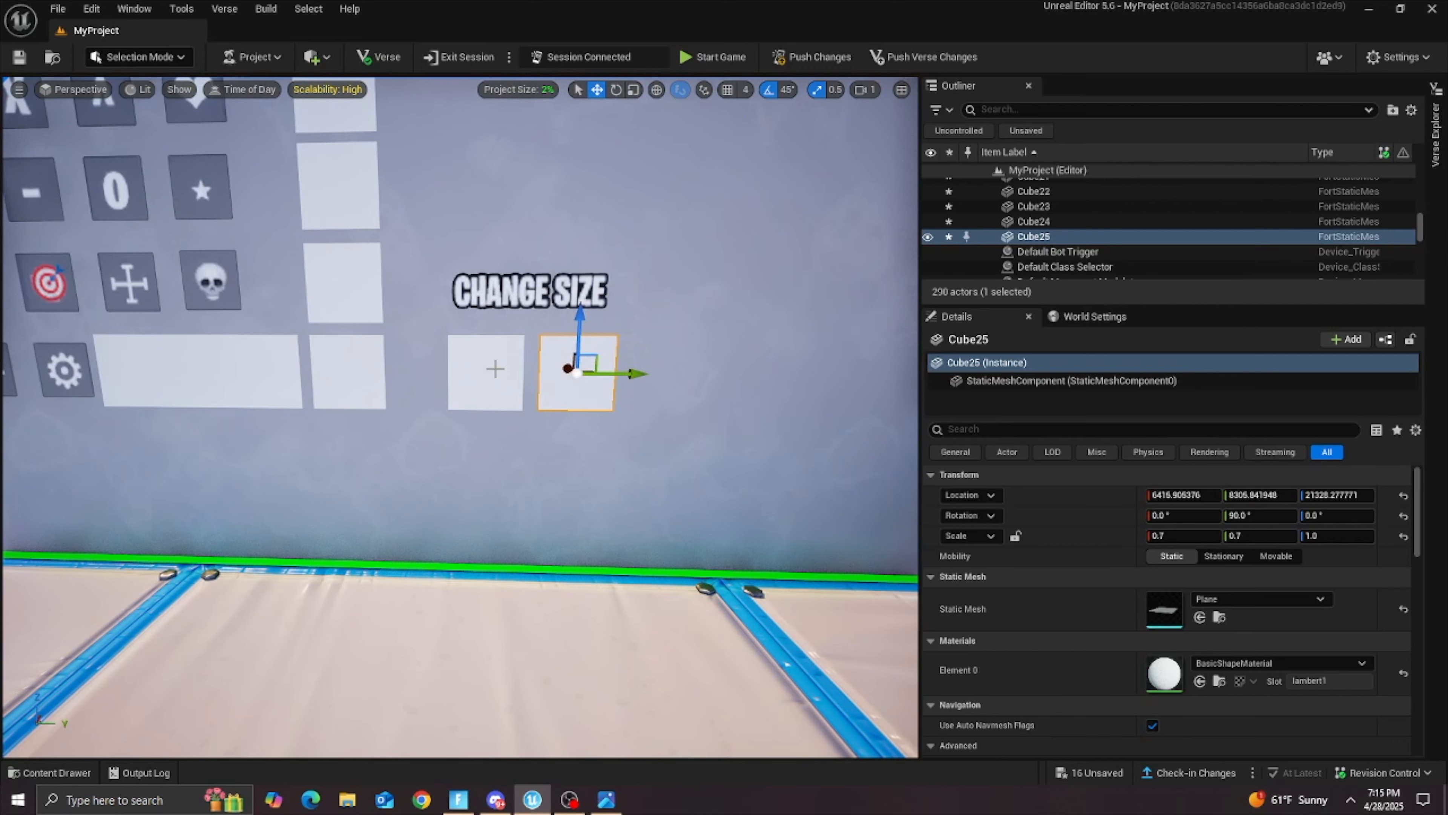
right_click_drag(576, 360, 575, 360)
key("s")
scroll(427, 359, "up", 4)
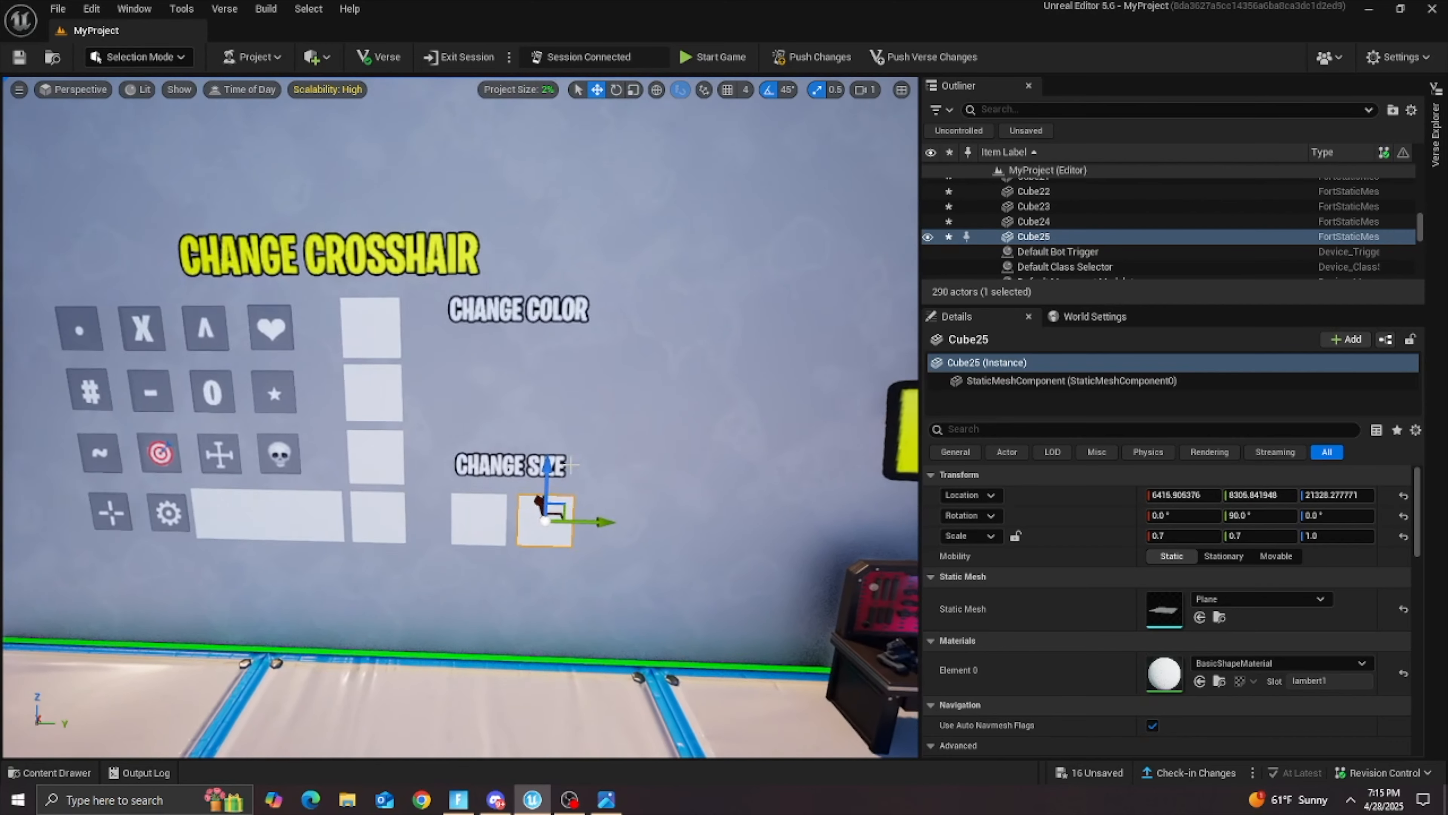
Step: Copy the column's top plane and place the copy beneath the CHANGE COLOR text
left_click(374, 338)
left_click_drag(406, 329, 559, 344, "alt")
left_click_drag(516, 280, 523, 324)
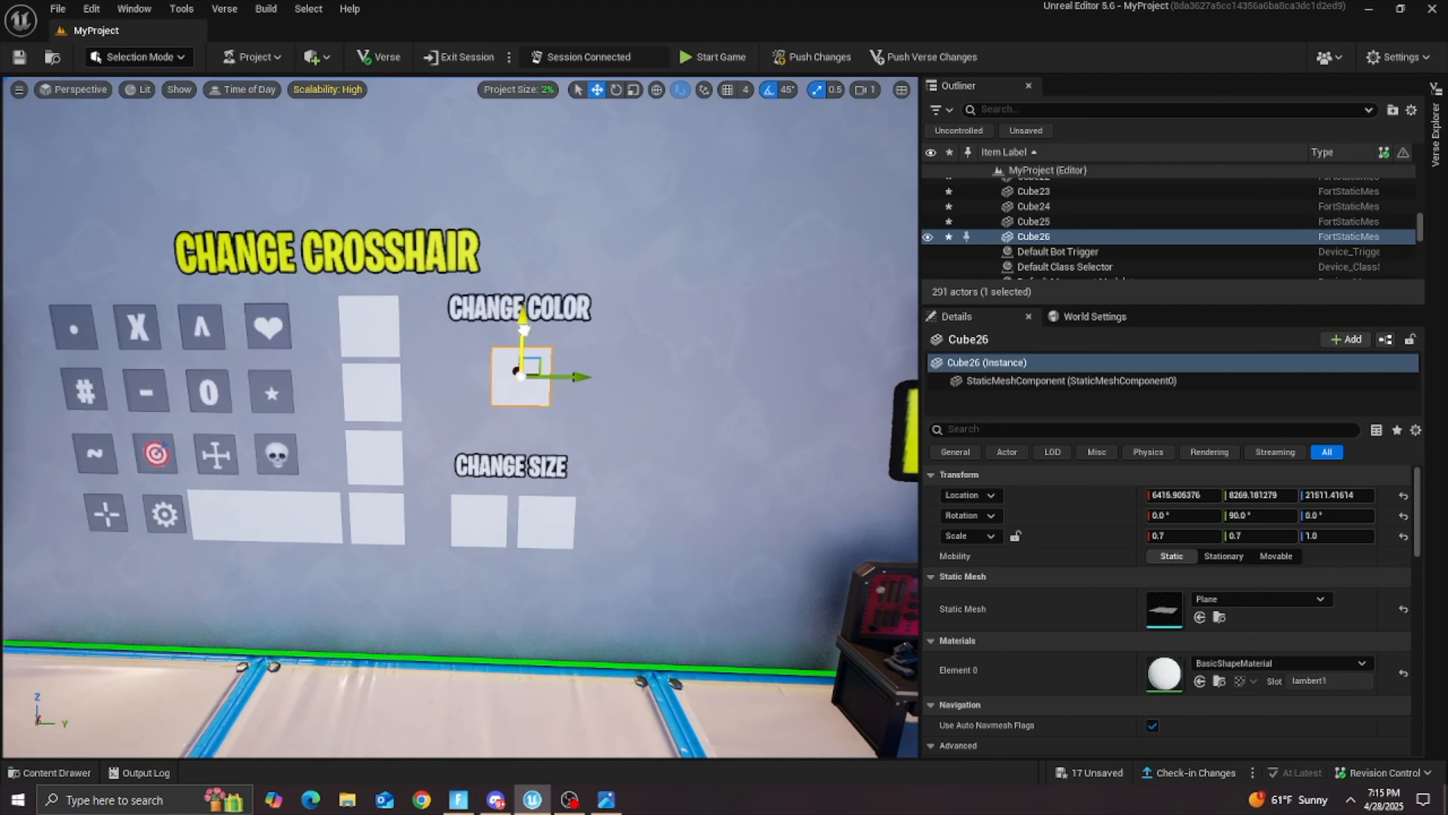
Step: Set the X and Y scale of the plane beneath CHANGE COLOR to 1.0
left_click(1163, 535)
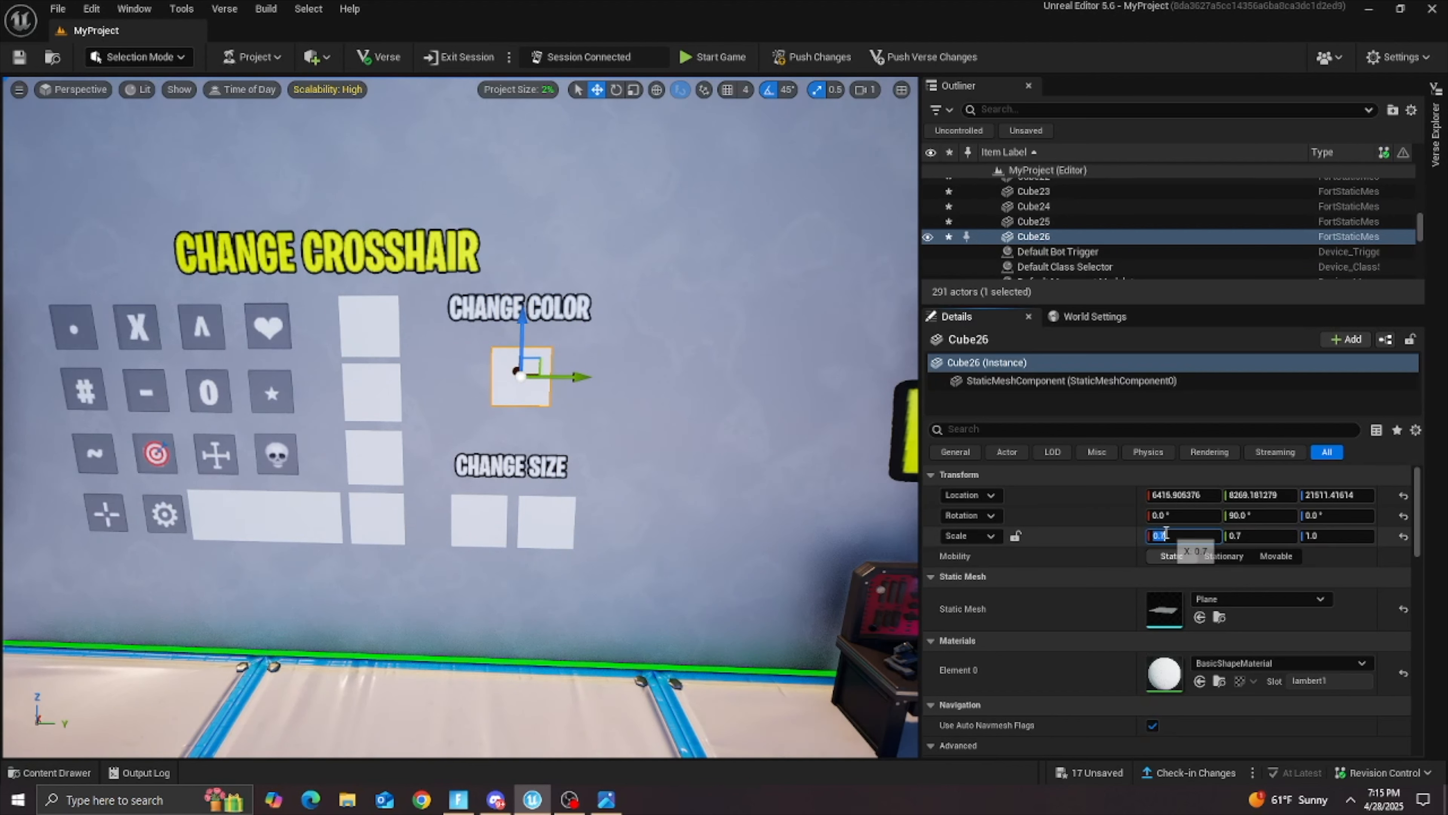
left_click(1248, 536)
type("1")
key("Return")
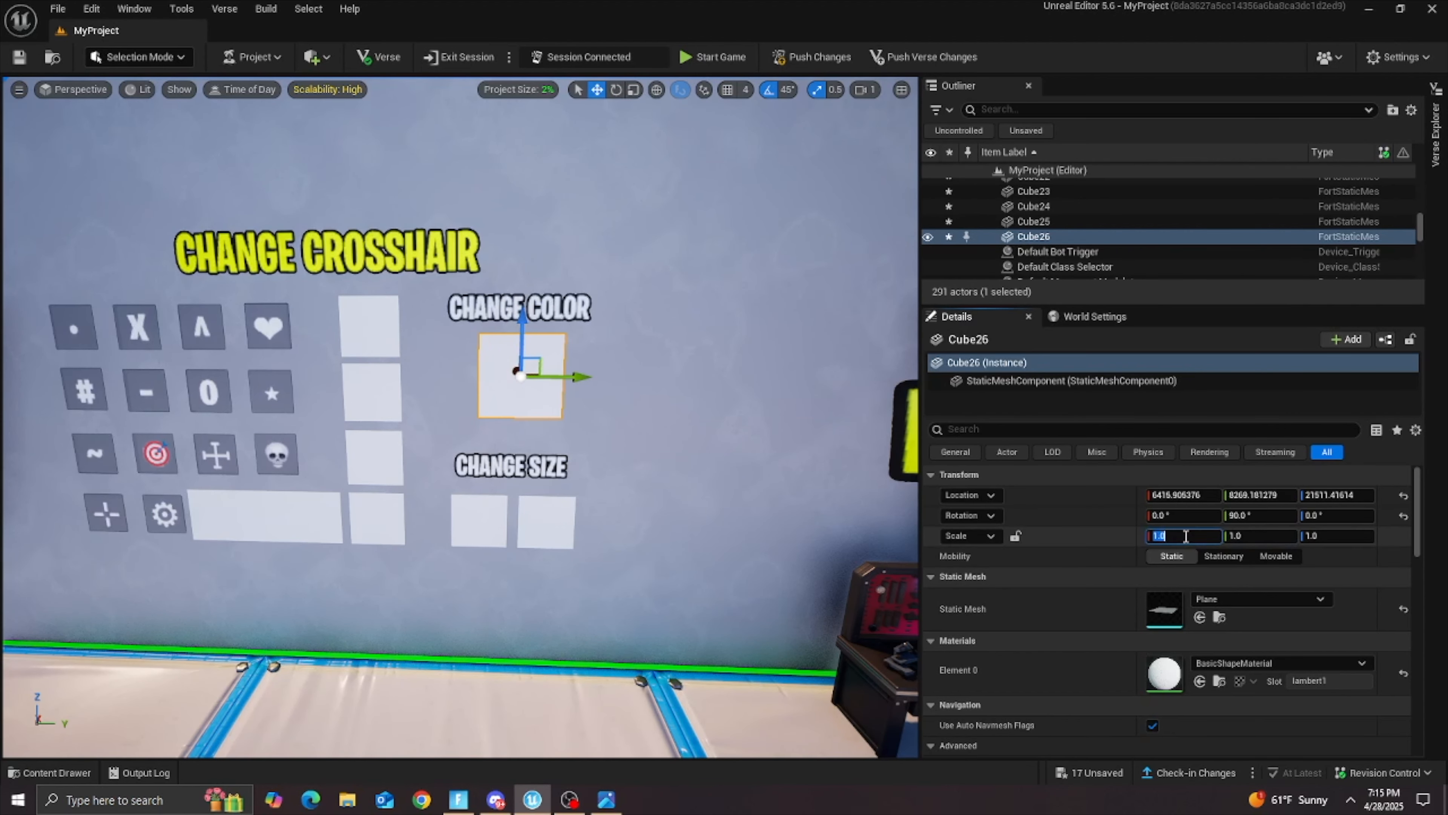
Step: Set the CHANGE COLOR plane's X and Y scale to 1.5 and align it between the CHANGE COLOR and CHANGE SIZE texts
left_click(1179, 536)
type("1.")
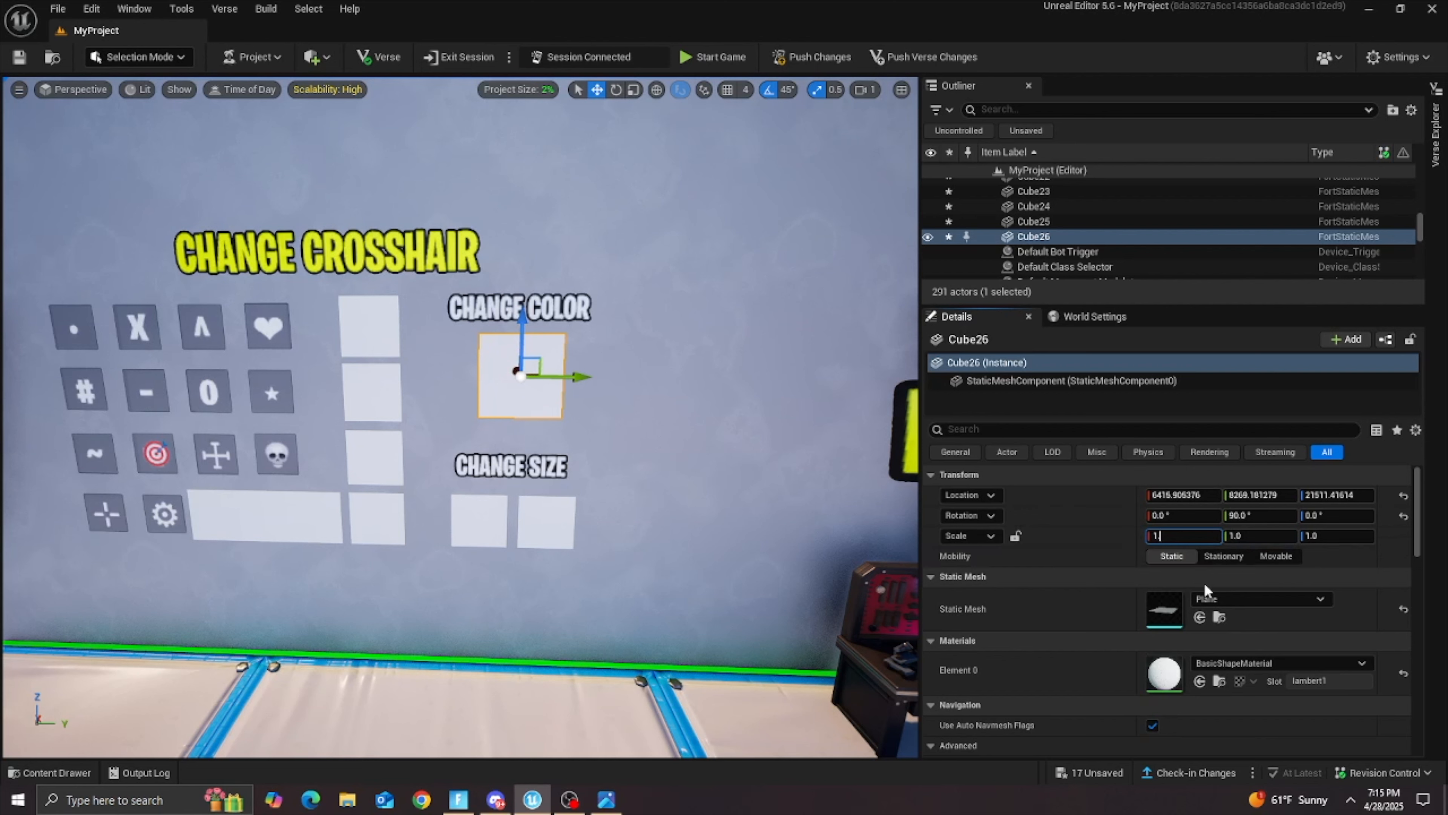
type("5")
key("Return")
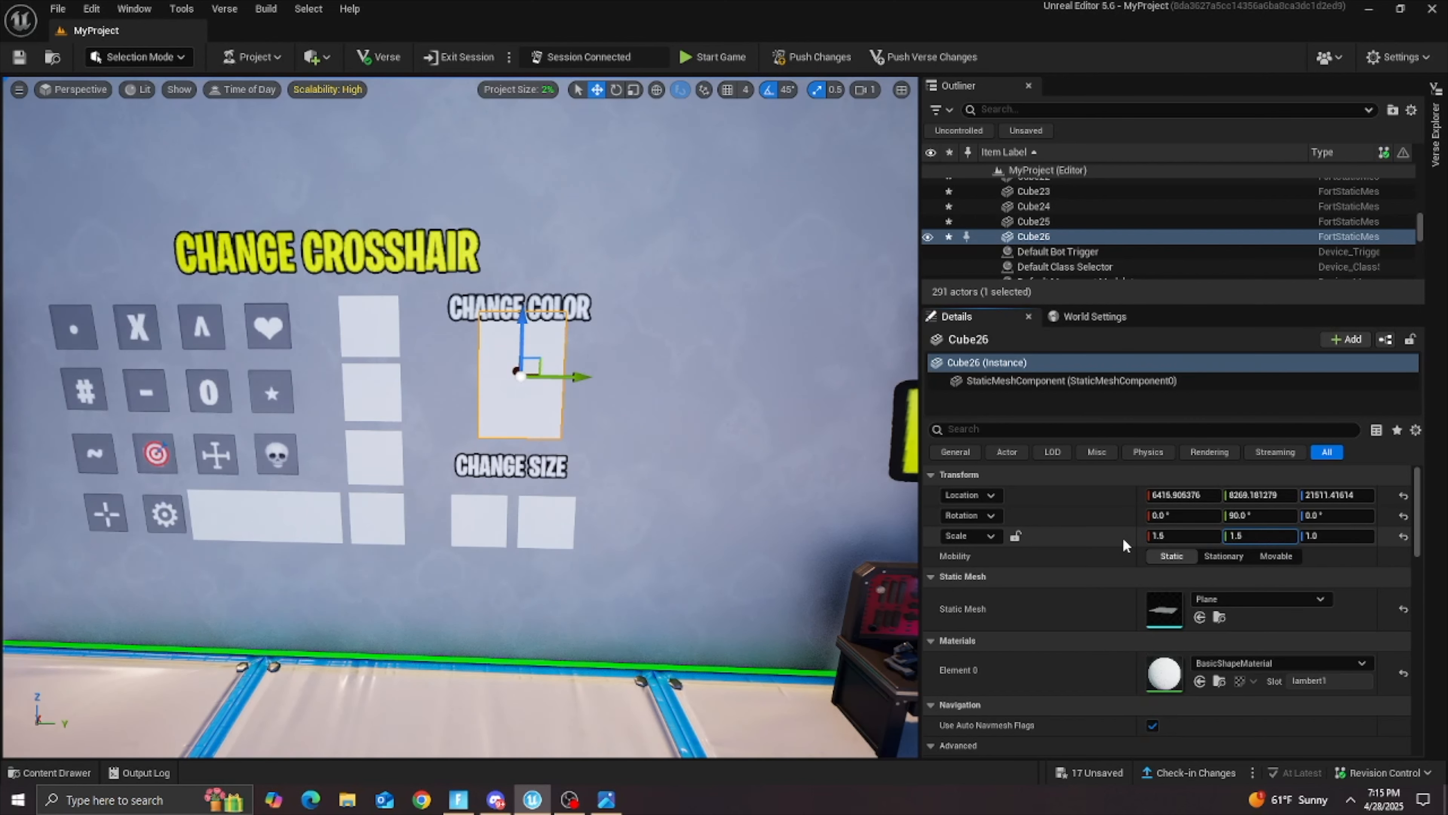
type("1.5")
key("Return")
left_click_drag(519, 321, 514, 338)
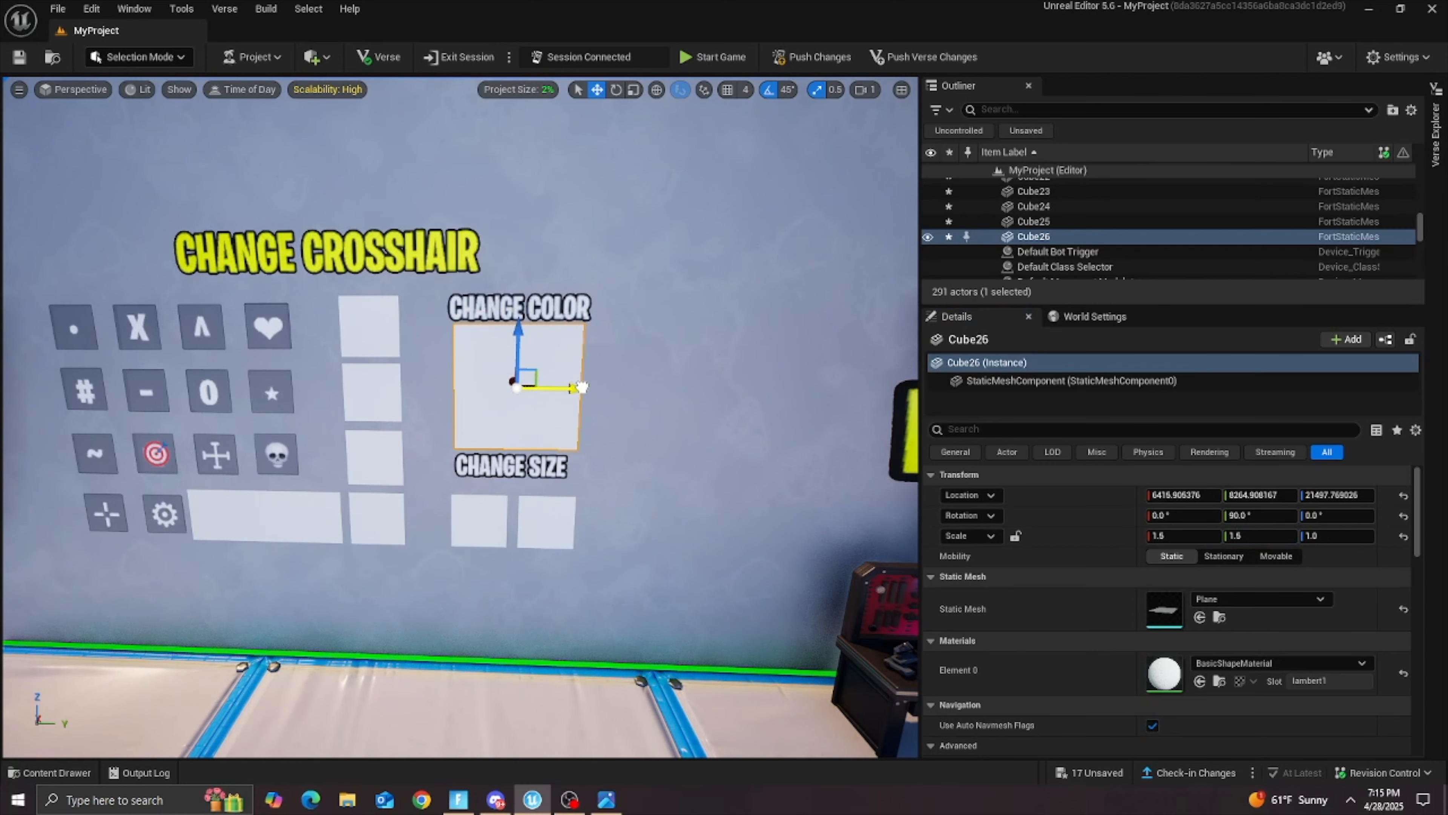
mouse_move(638, 424)
right_mouse_down()
mouse_move(577, 421)
mouse_move(621, 420)
right_mouse_up()
key("w")
key("s")
key("s")
key("w")
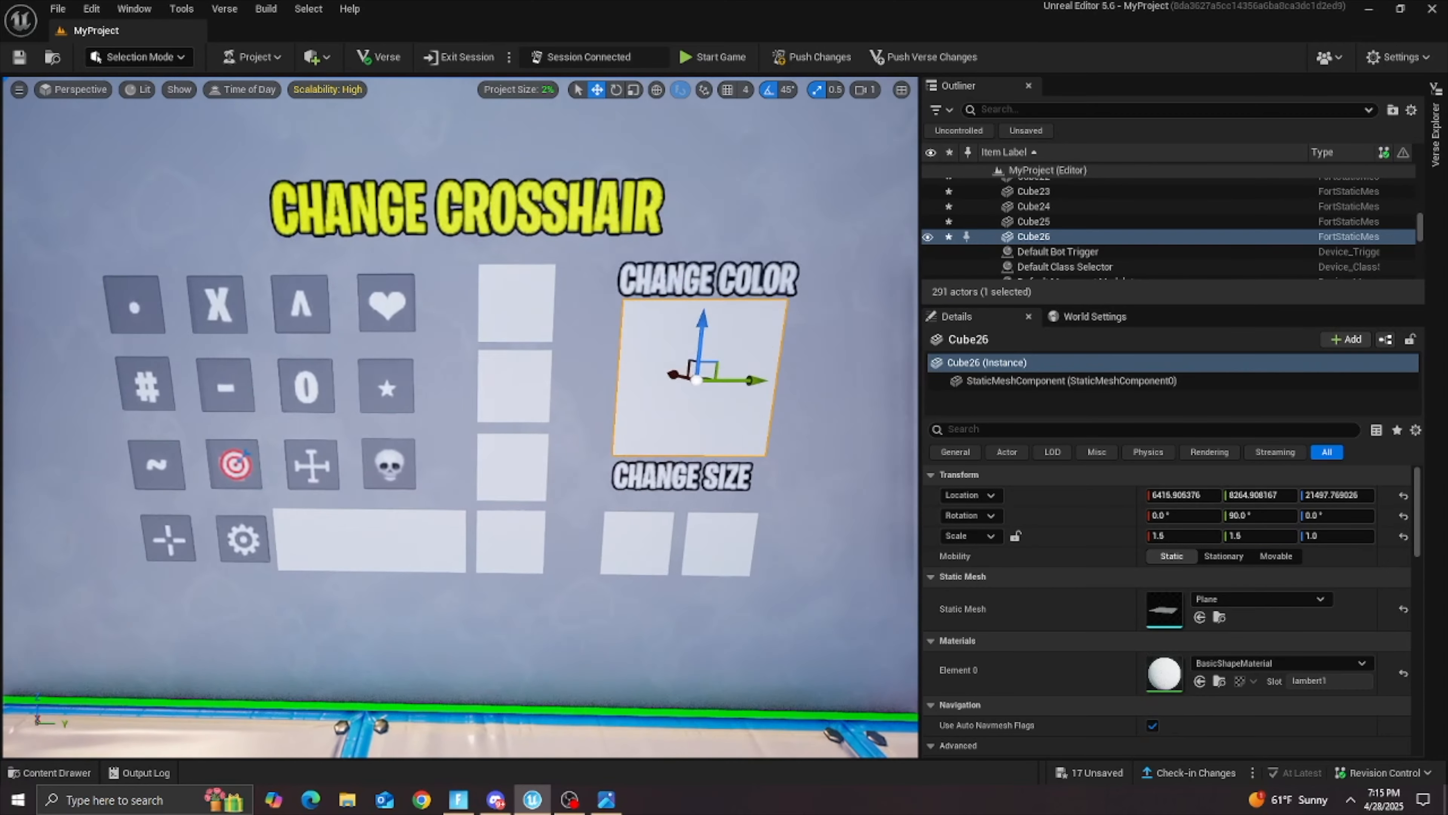
Step: Apply the redrgb texture from the project's Crosshairs folder to the top plane of the column
left_click(49, 772)
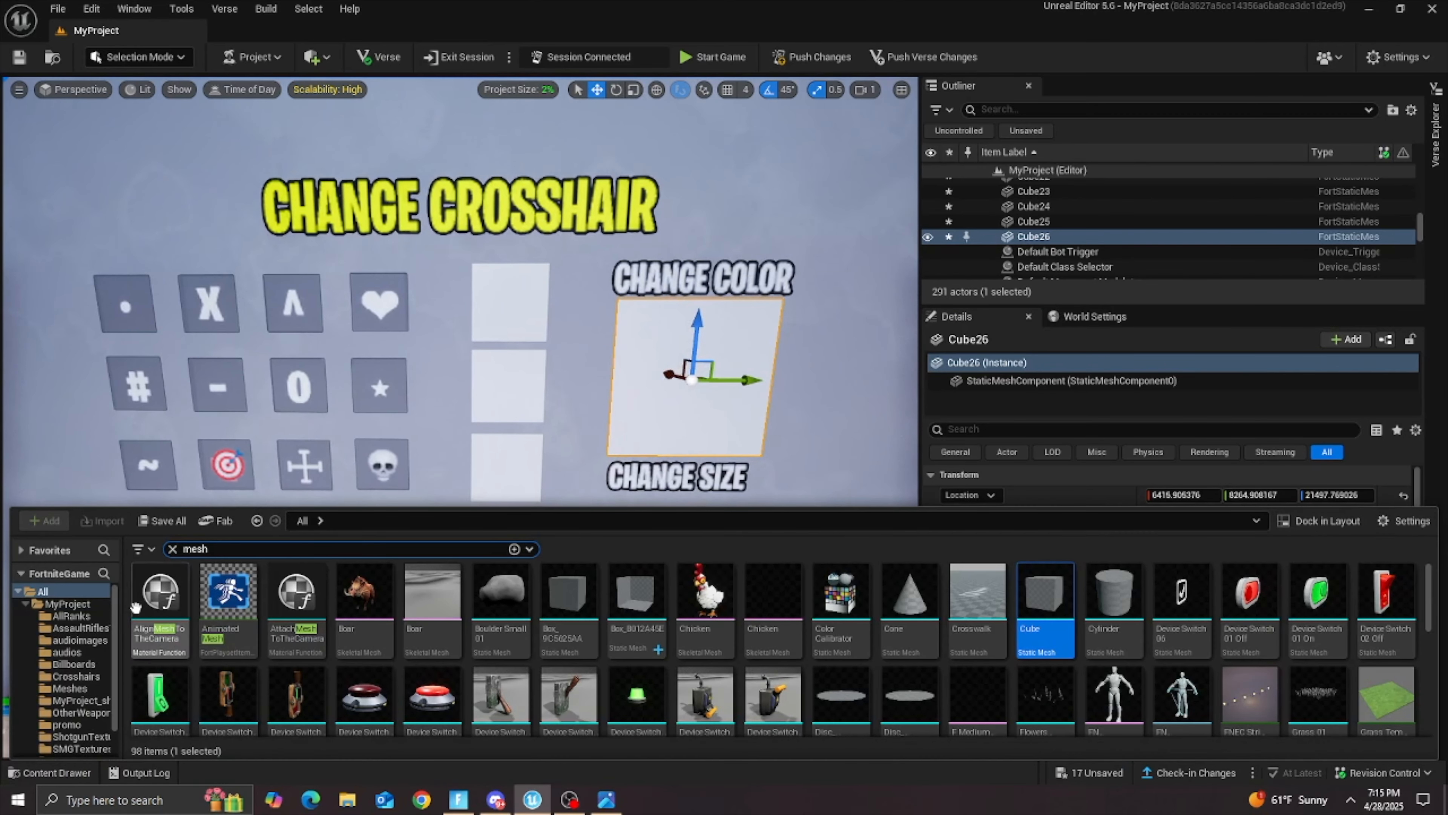
left_click(78, 604)
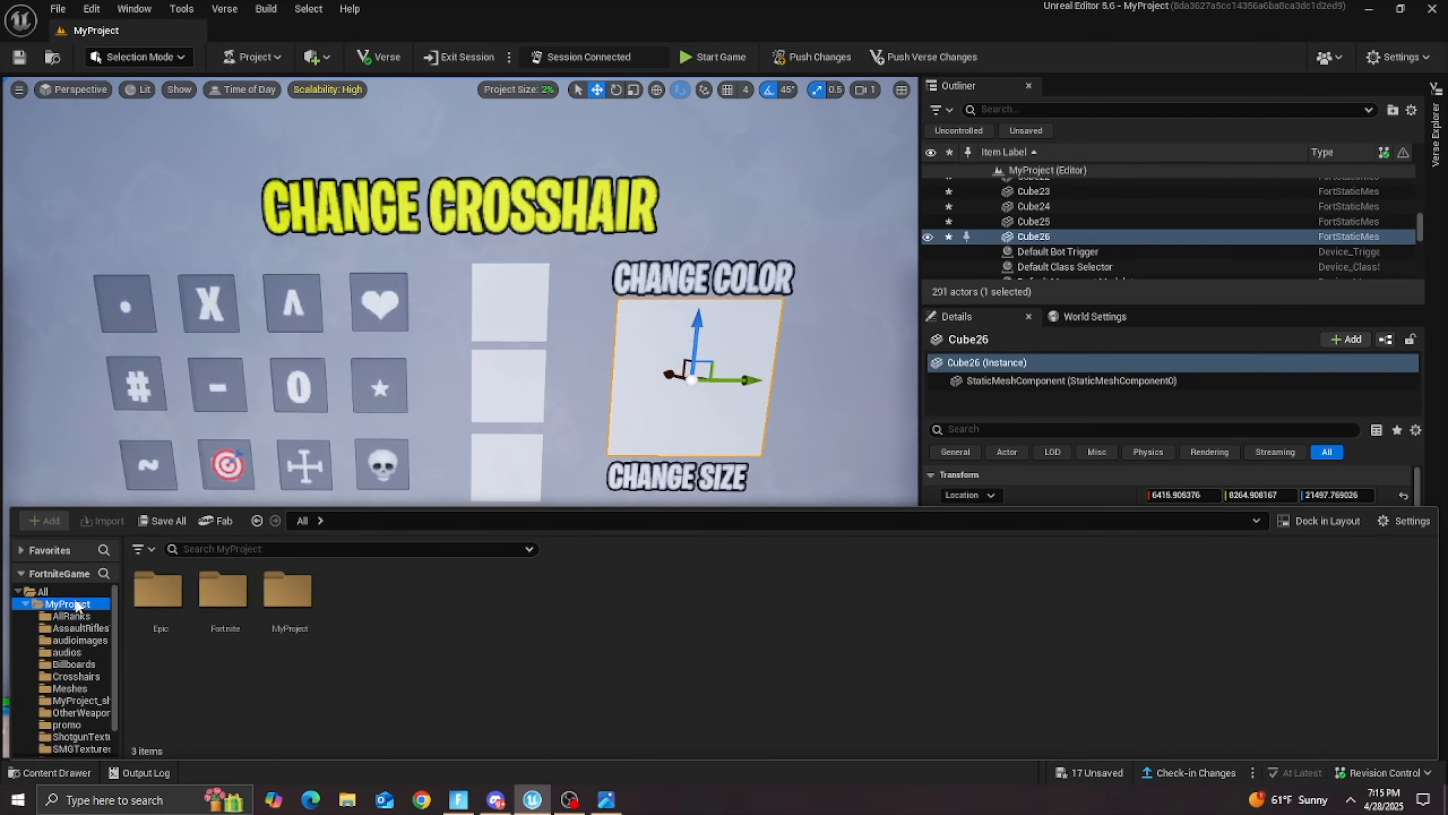
scroll(847, 609, "down", 2)
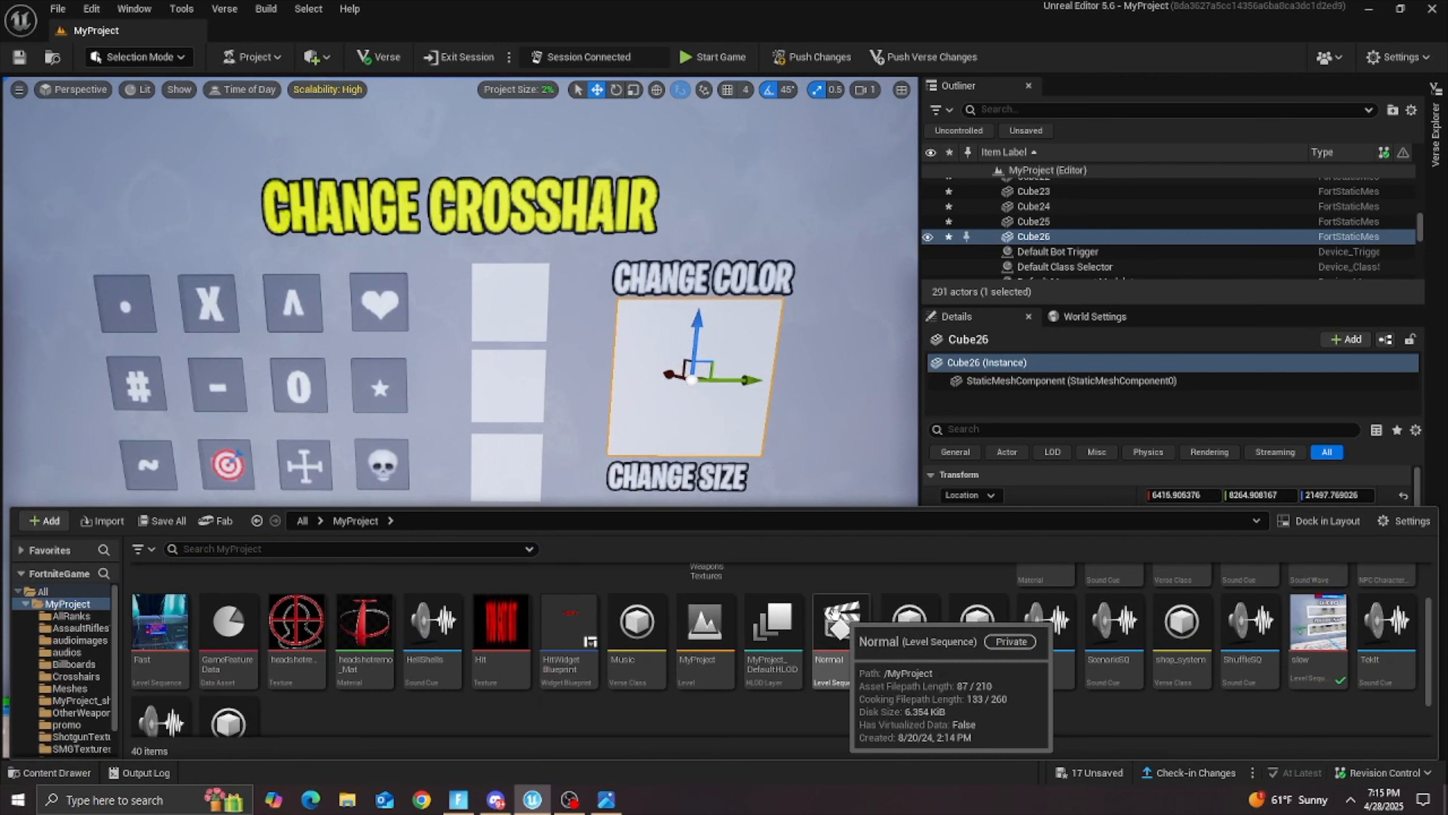
scroll(684, 662, "up", 2)
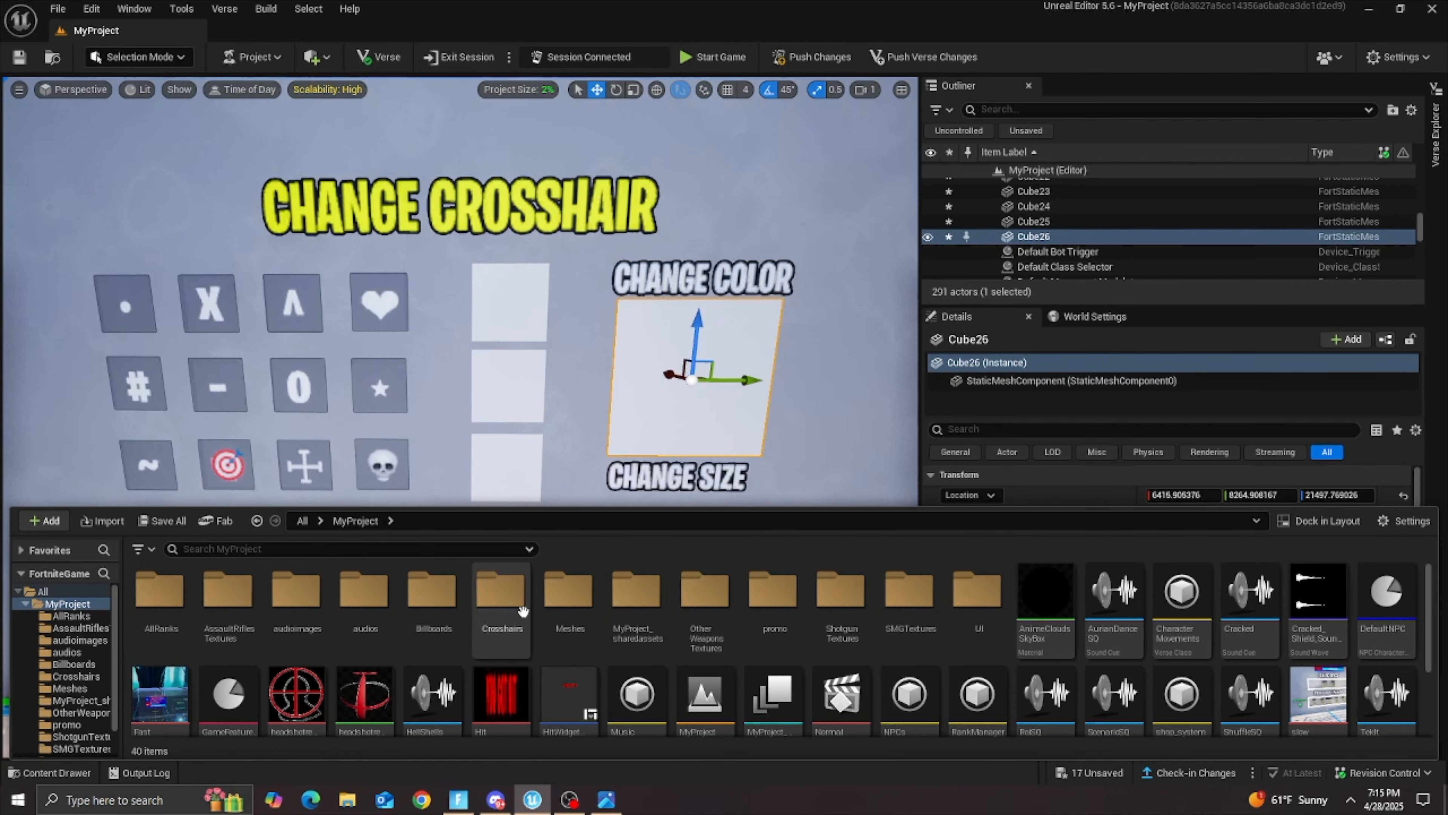
double_click(516, 600)
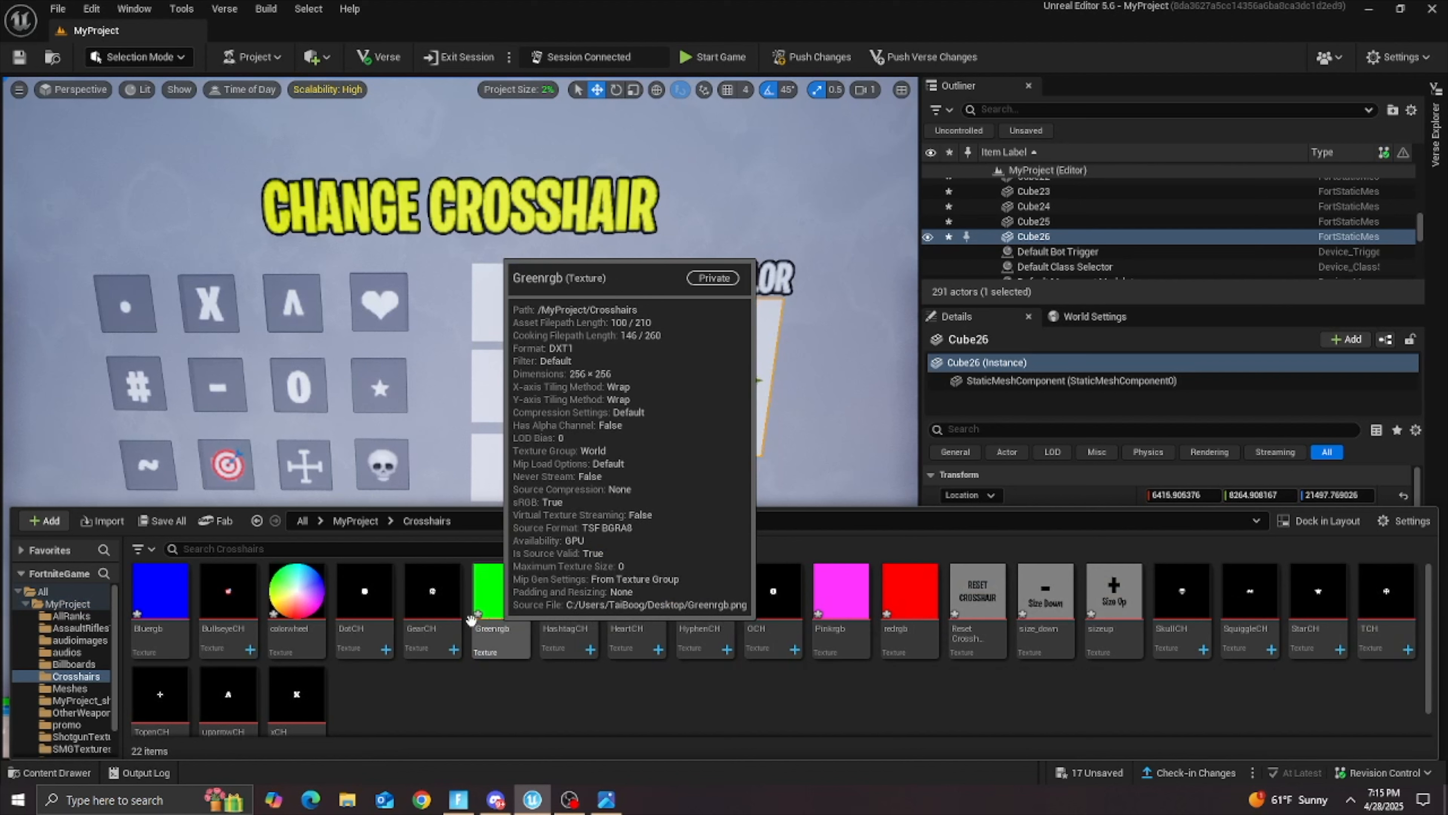
left_click_drag(912, 628, 510, 300)
Step: View the redrgb texture in its own editor and close it again
left_click(57, 772)
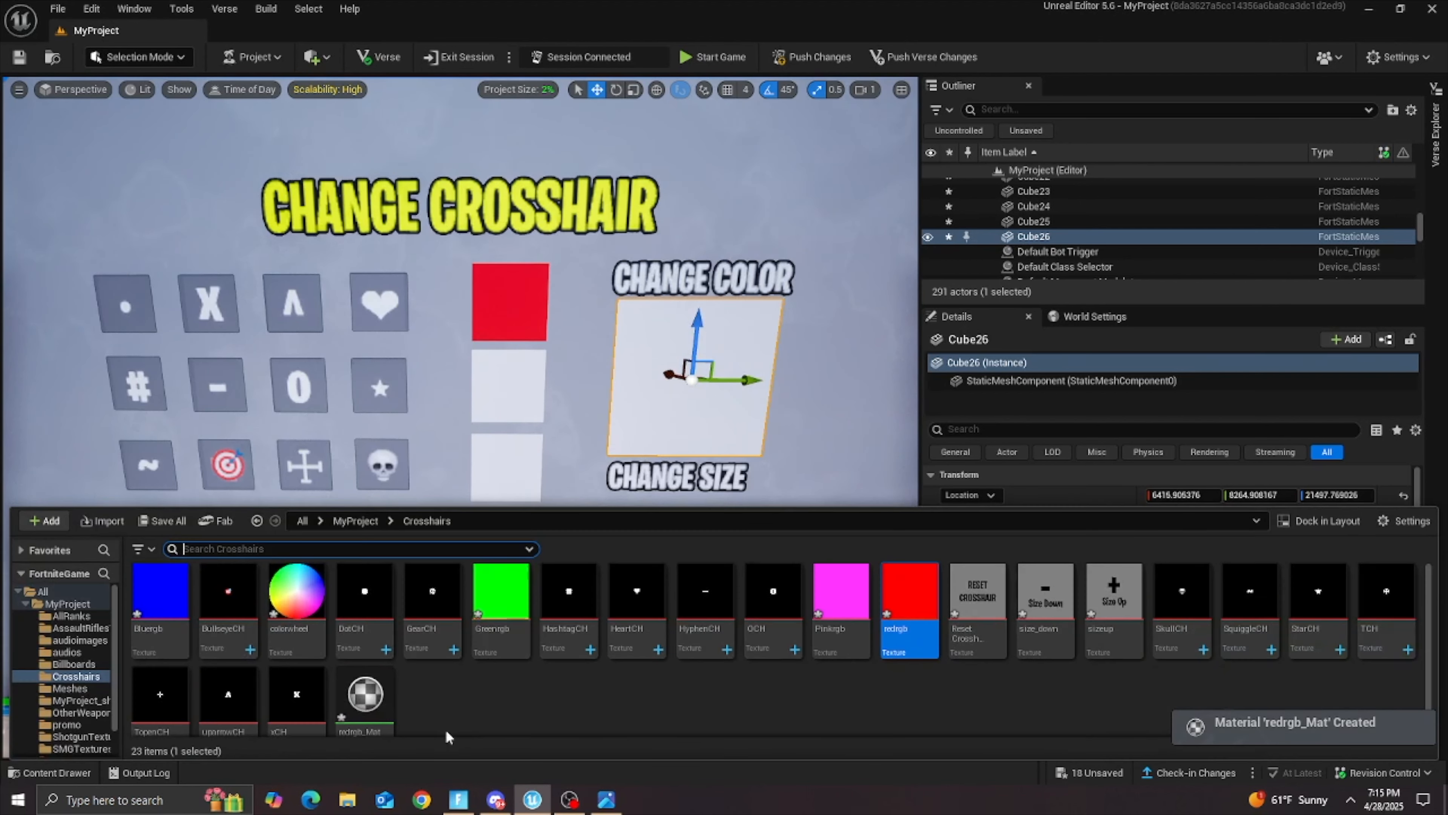
double_click(912, 600)
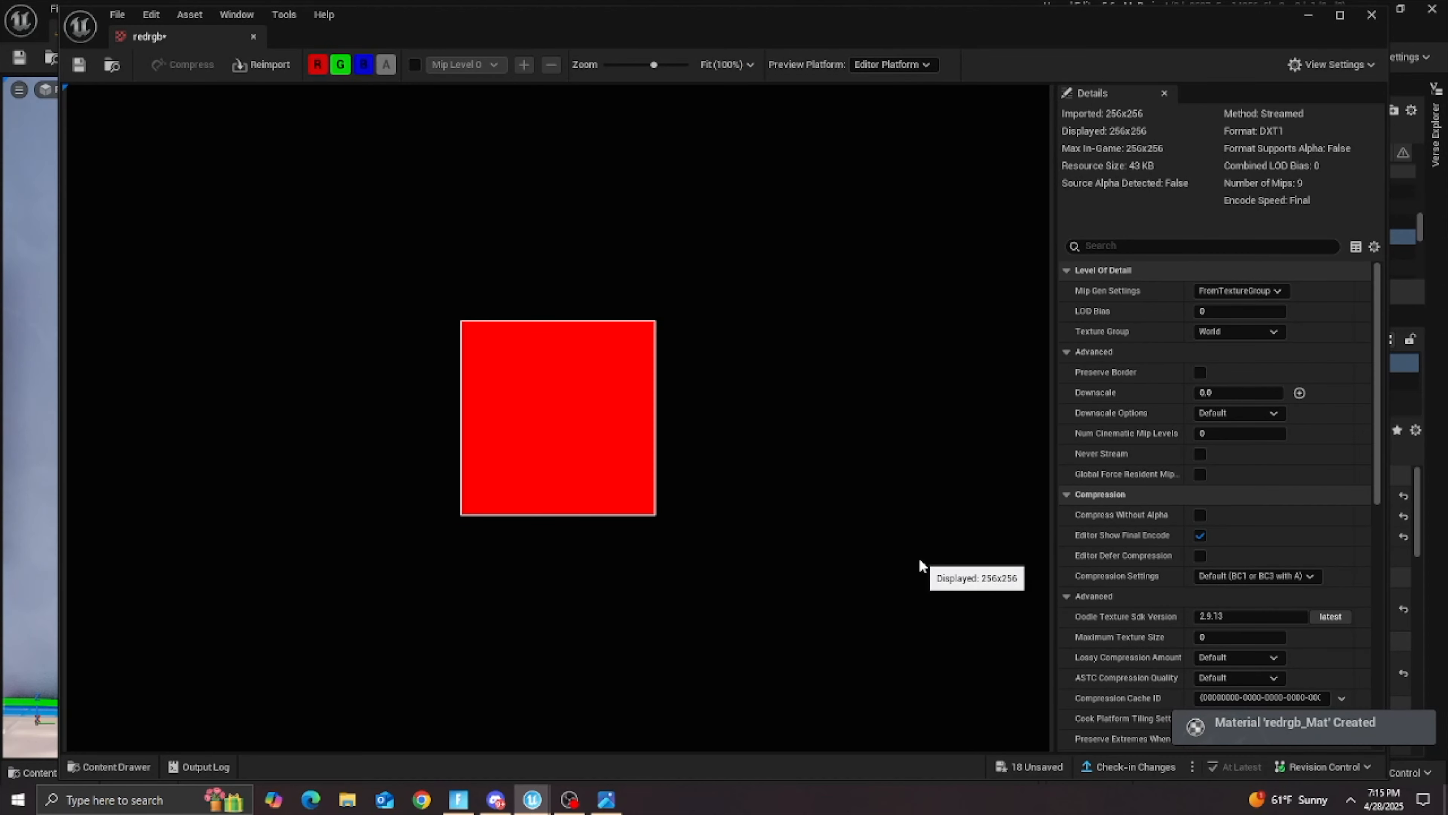
left_click(1371, 16)
Step: Apply the Greenrgb texture from the Crosshairs folder to the second plane of the column
left_click(33, 777)
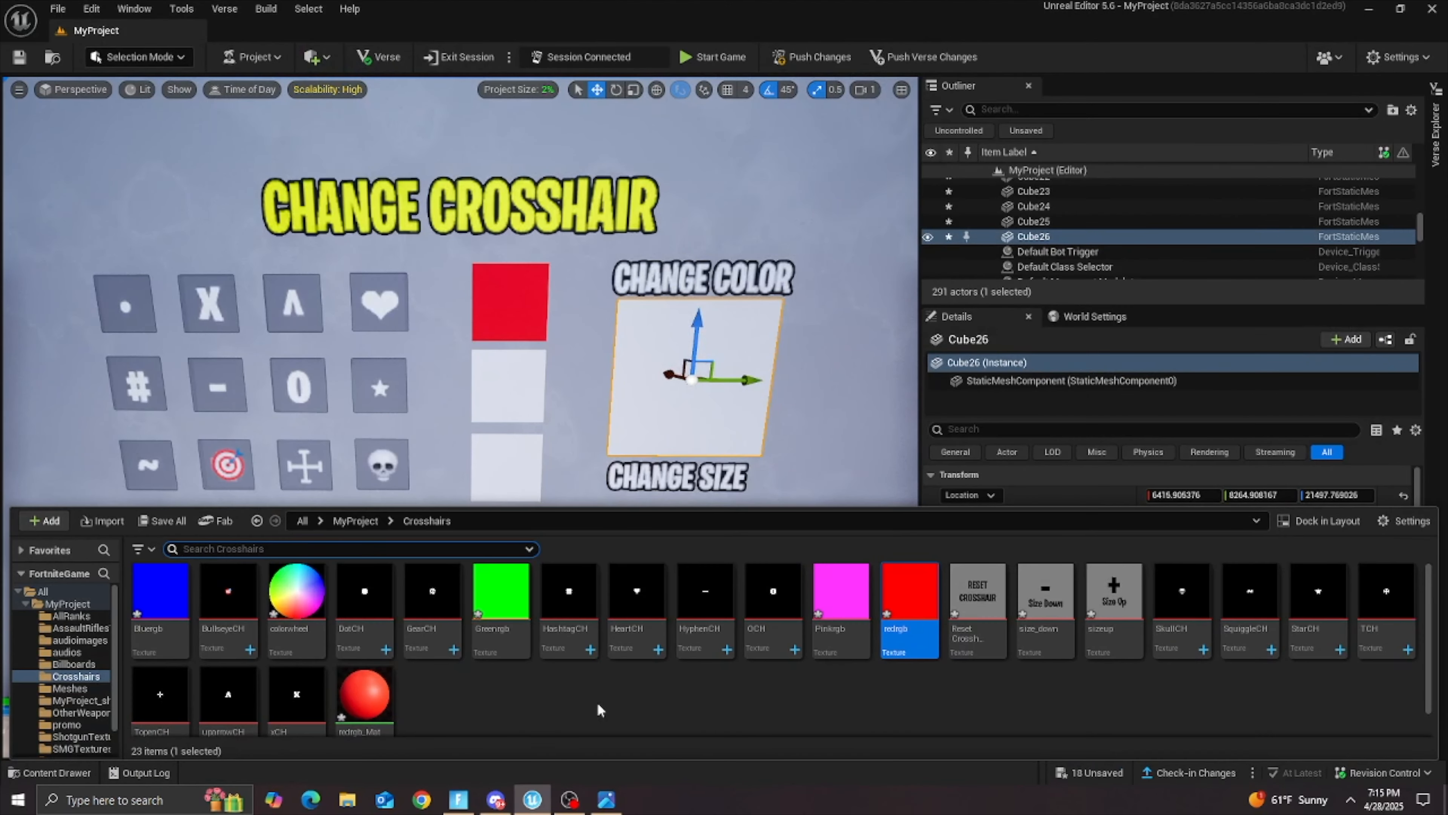
left_click_drag(512, 595, 503, 375)
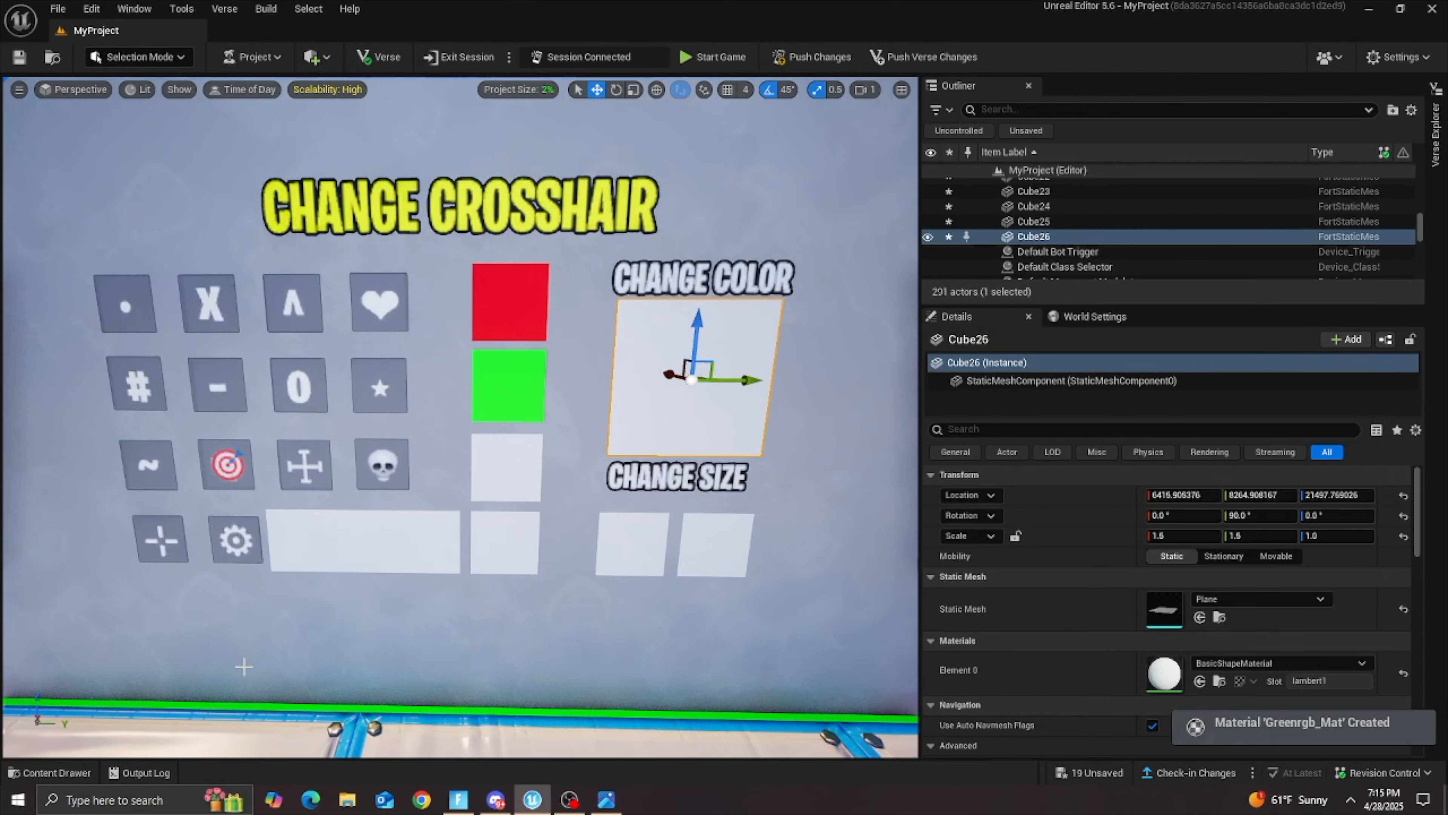
Step: Apply the Bluergb texture to the third plane of the color column and the Pinkrgb texture to the fourth plane
right_click_drag(399, 665, 399, 707)
key("w")
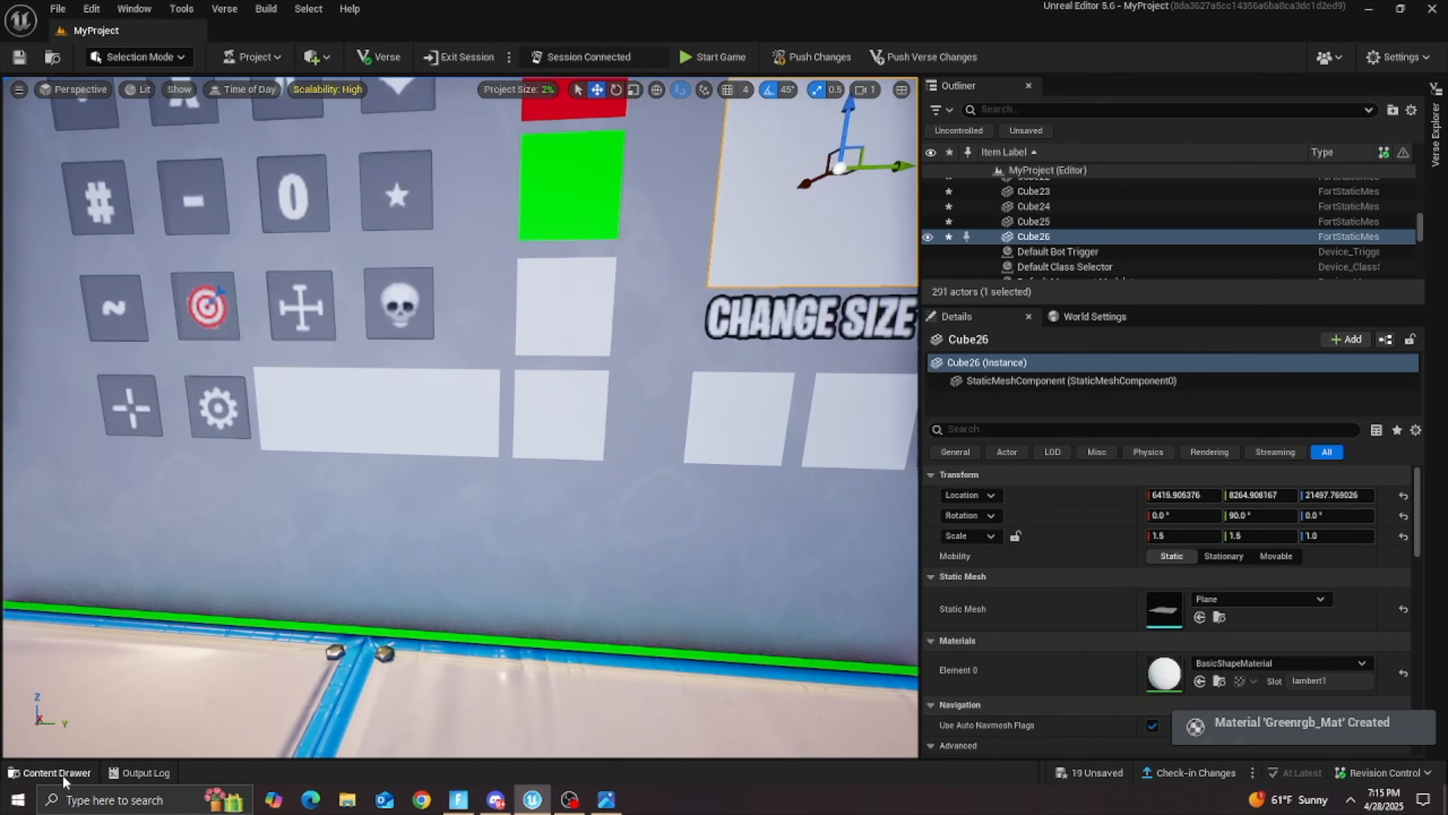
left_click(61, 774)
left_click_drag(161, 591, 561, 302)
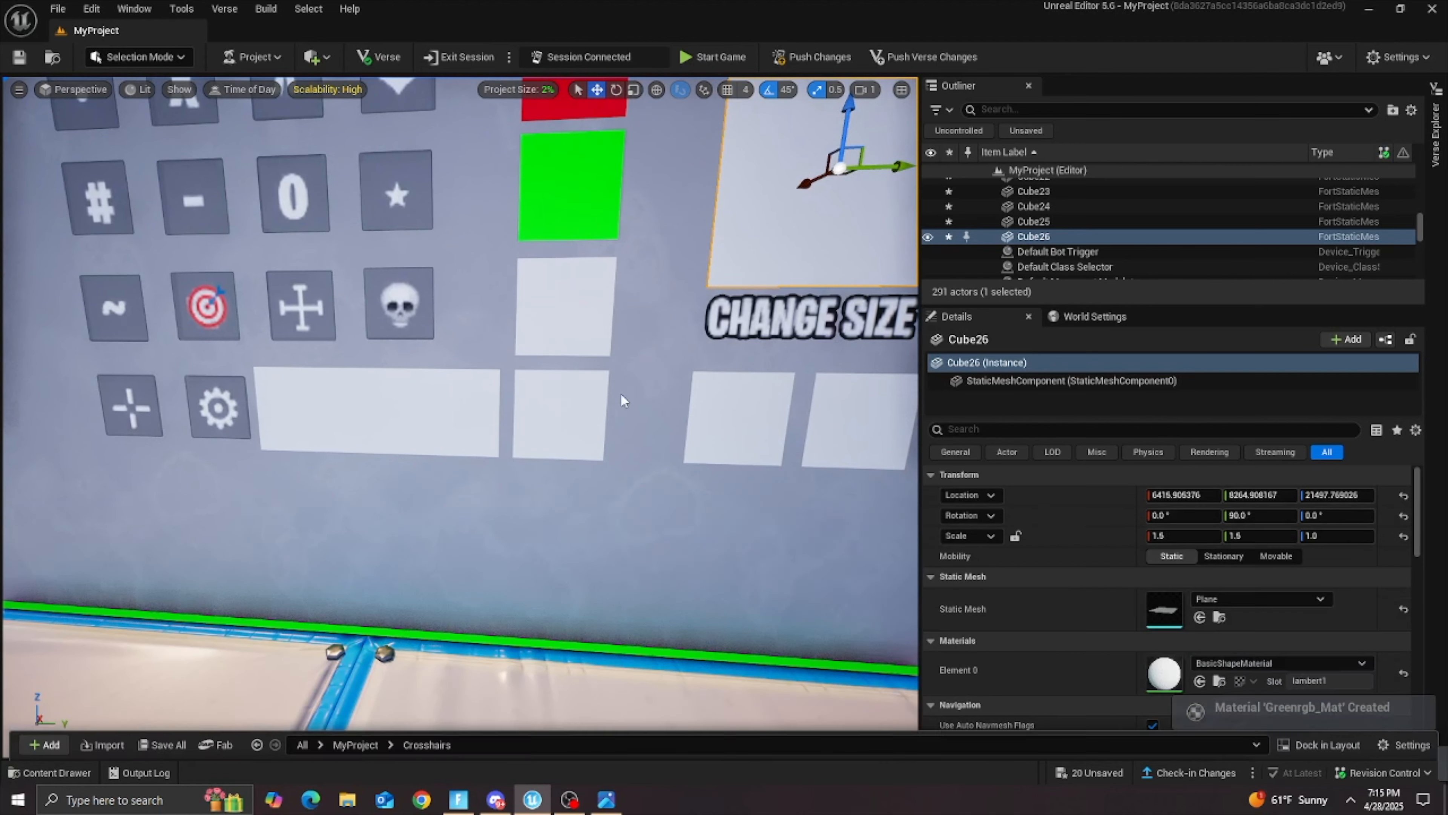
left_click(57, 772)
left_click_drag(834, 593, 599, 418)
Step: Apply the ResetCrosshairButton texture to the wide plane beside the gear icon and rotate the plane 90° so its text reads horizontally
left_click(40, 773)
left_click_drag(977, 604, 374, 402)
scroll(373, 402, "up", 2)
key("d")
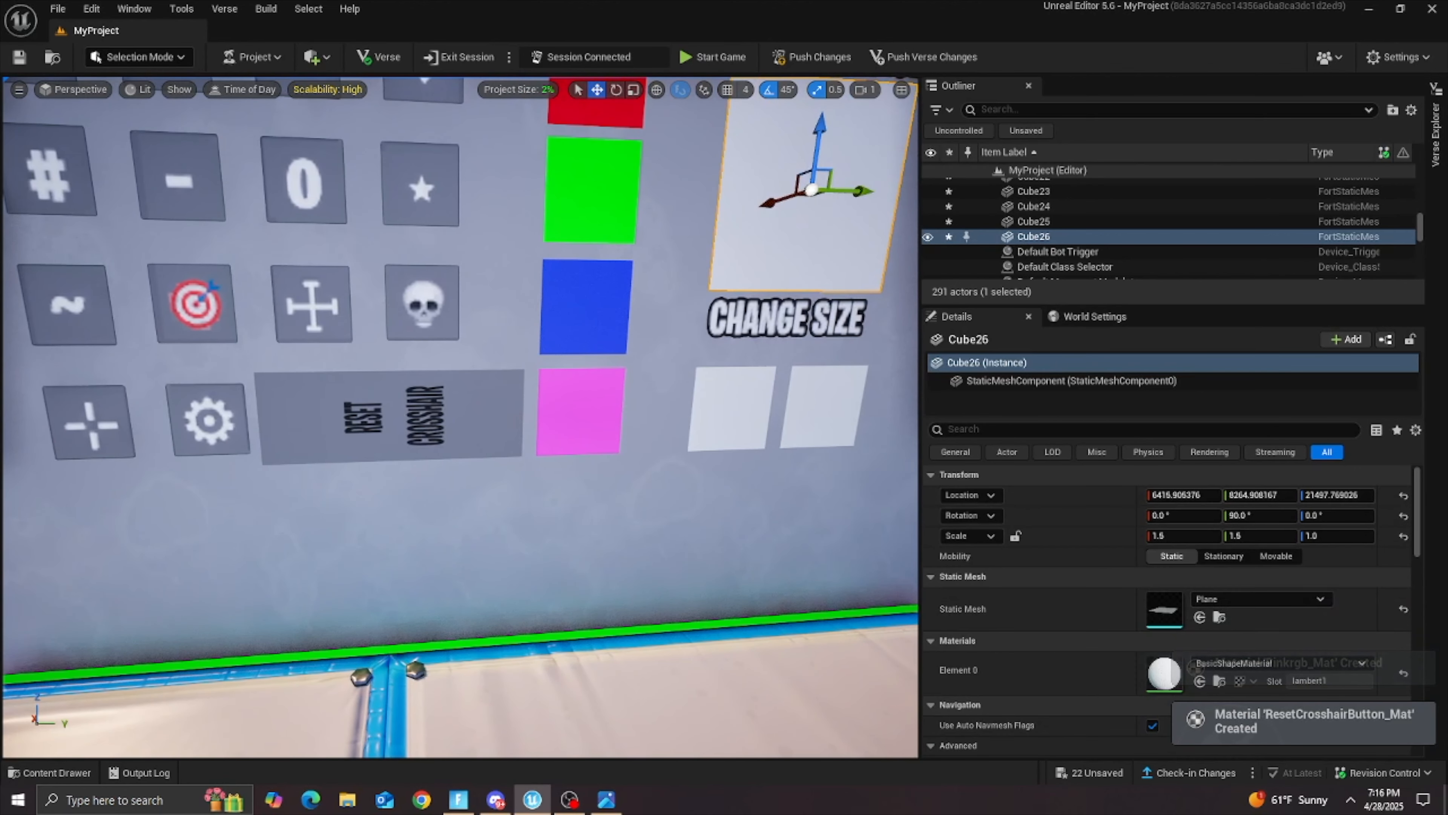
left_click(394, 448)
key("e")
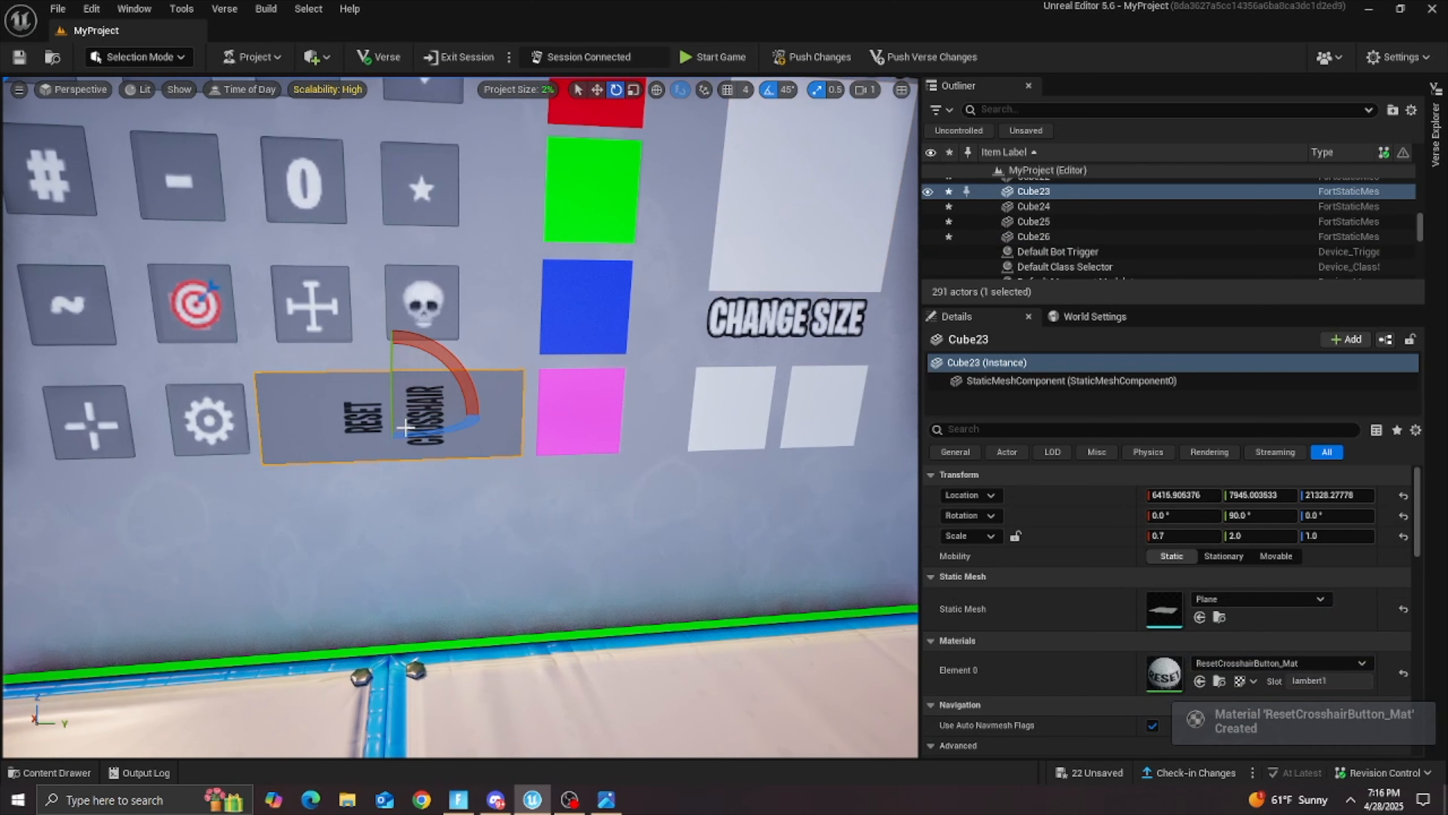
left_click_drag(456, 370, 502, 388)
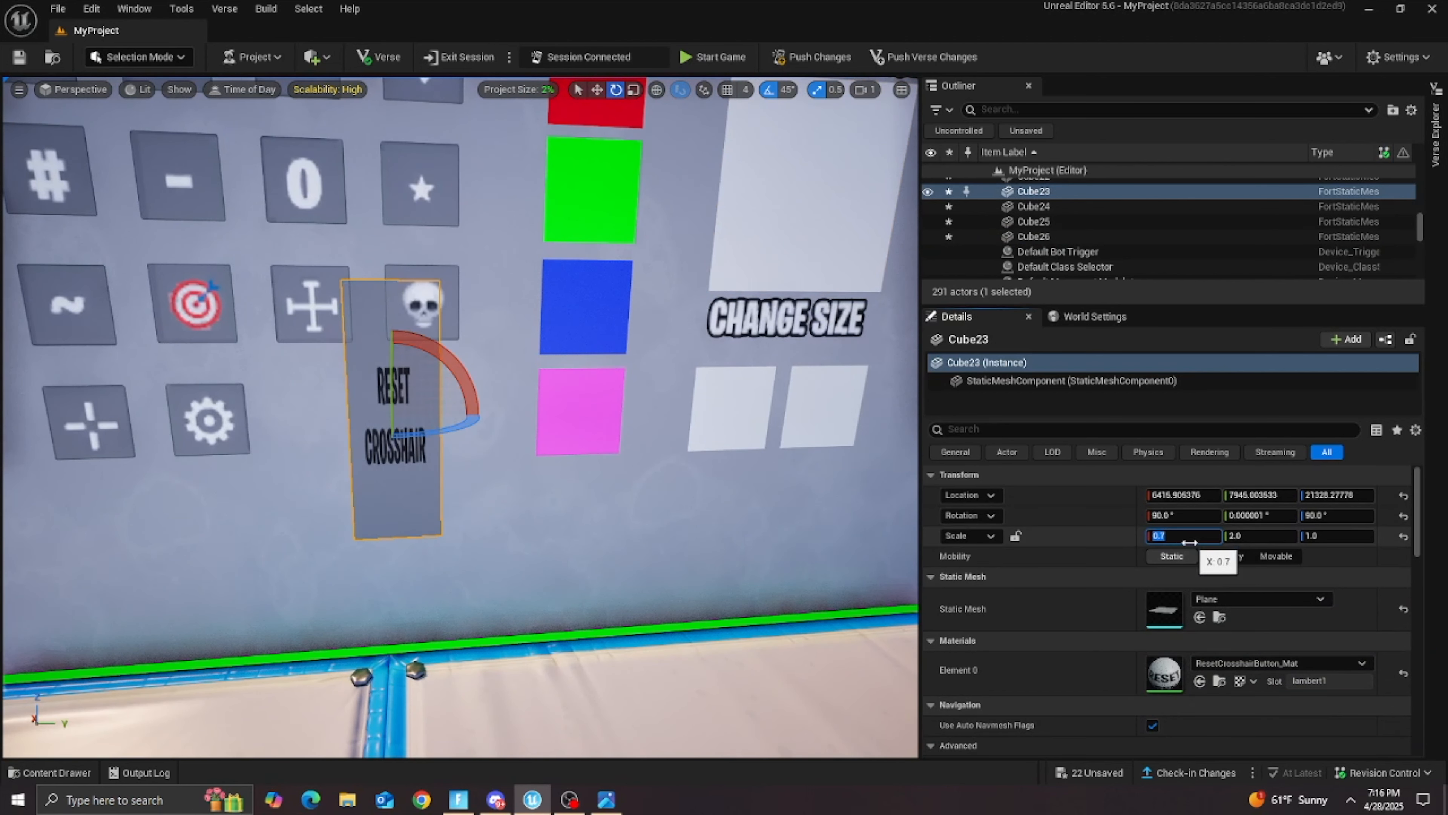
Step: Set the RESET CROSSHAIR plane's X scale to 2 and its Y scale to 1
type("2")
key("Return")
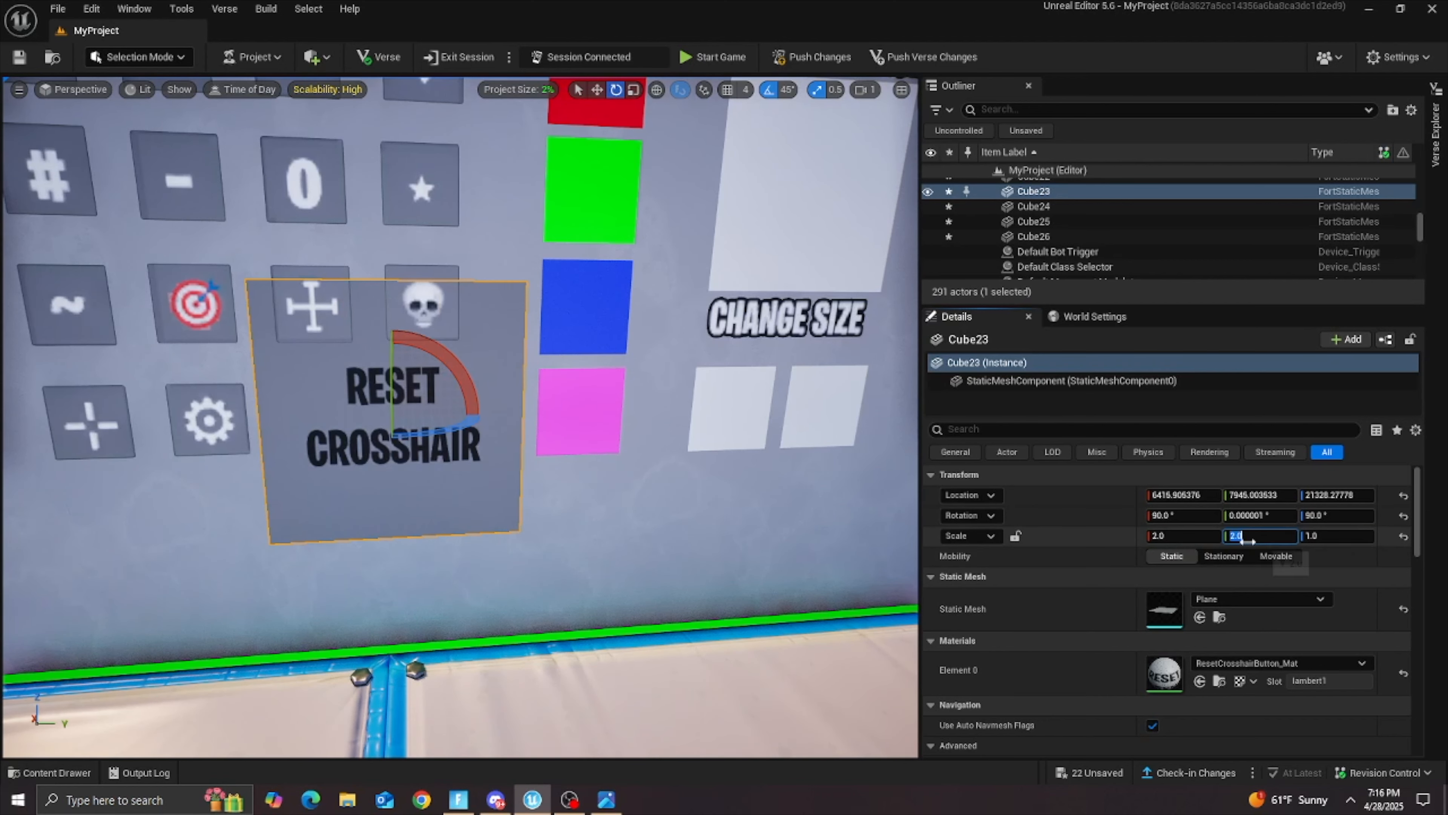
type("1")
key("Return")
Step: Apply the colorwheel texture from the Crosshairs folder to the large plane between the CHANGE COLOR and CHANGE SIZE texts
key("s")
right_click_drag(655, 468, 710, 385)
key("s")
key("s")
key("a")
key("s")
key("w")
key("w")
left_click(56, 773)
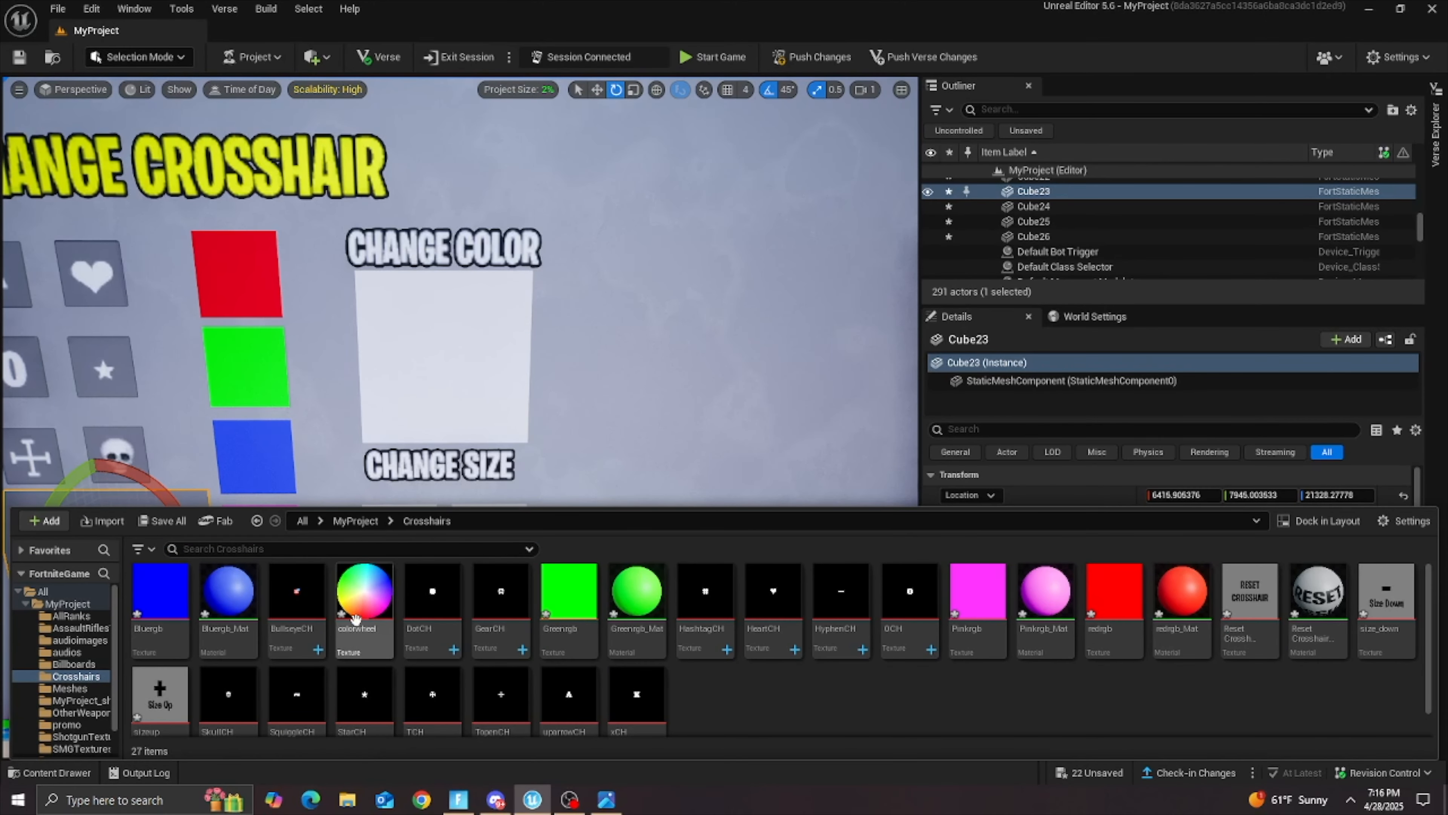
left_click_drag(359, 593, 488, 326)
Step: Apply the size_down texture to the first plane under CHANGE SIZE and rotate the plane 90° so its label is upright
right_click_drag(460, 350, 433, 402)
key("a")
key("d")
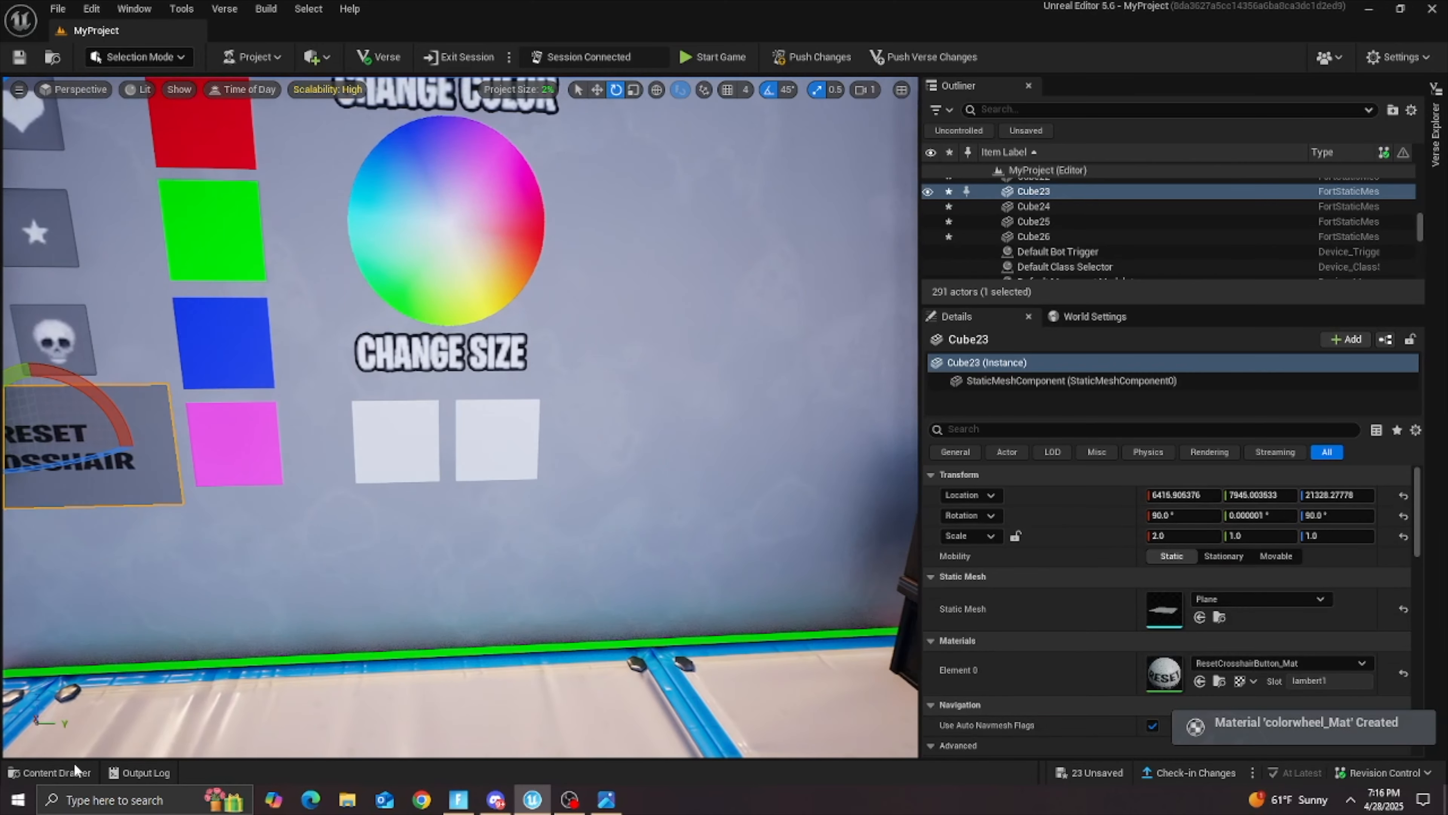
left_click(69, 770)
left_click_drag(1389, 627, 395, 440)
left_click(408, 438)
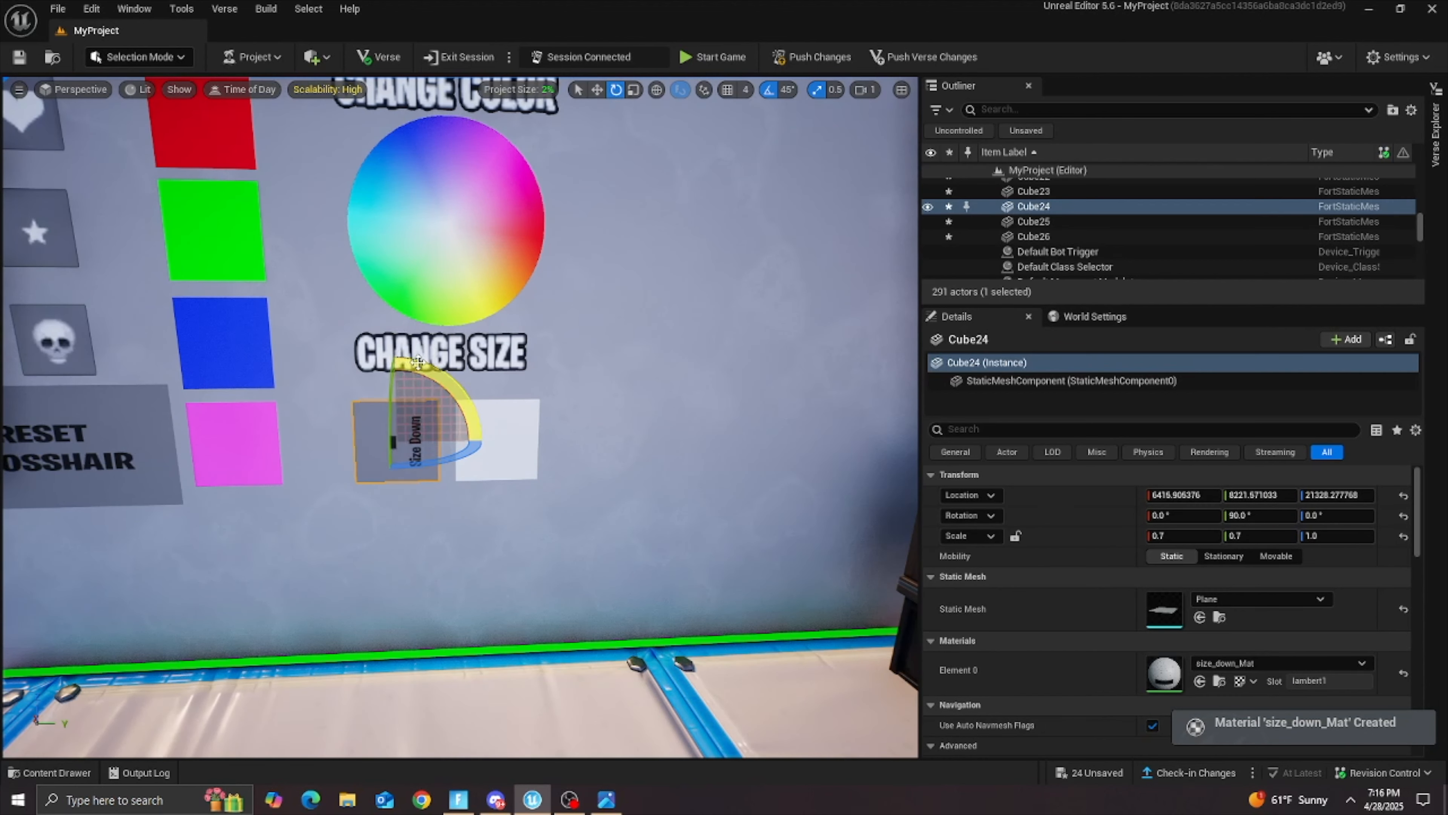
left_click_drag(457, 394, 477, 491)
Step: Apply the sizeup texture to the second plane under CHANGE SIZE and rotate the plane so its label is upright
left_click(56, 773)
left_click_drag(155, 689, 533, 441)
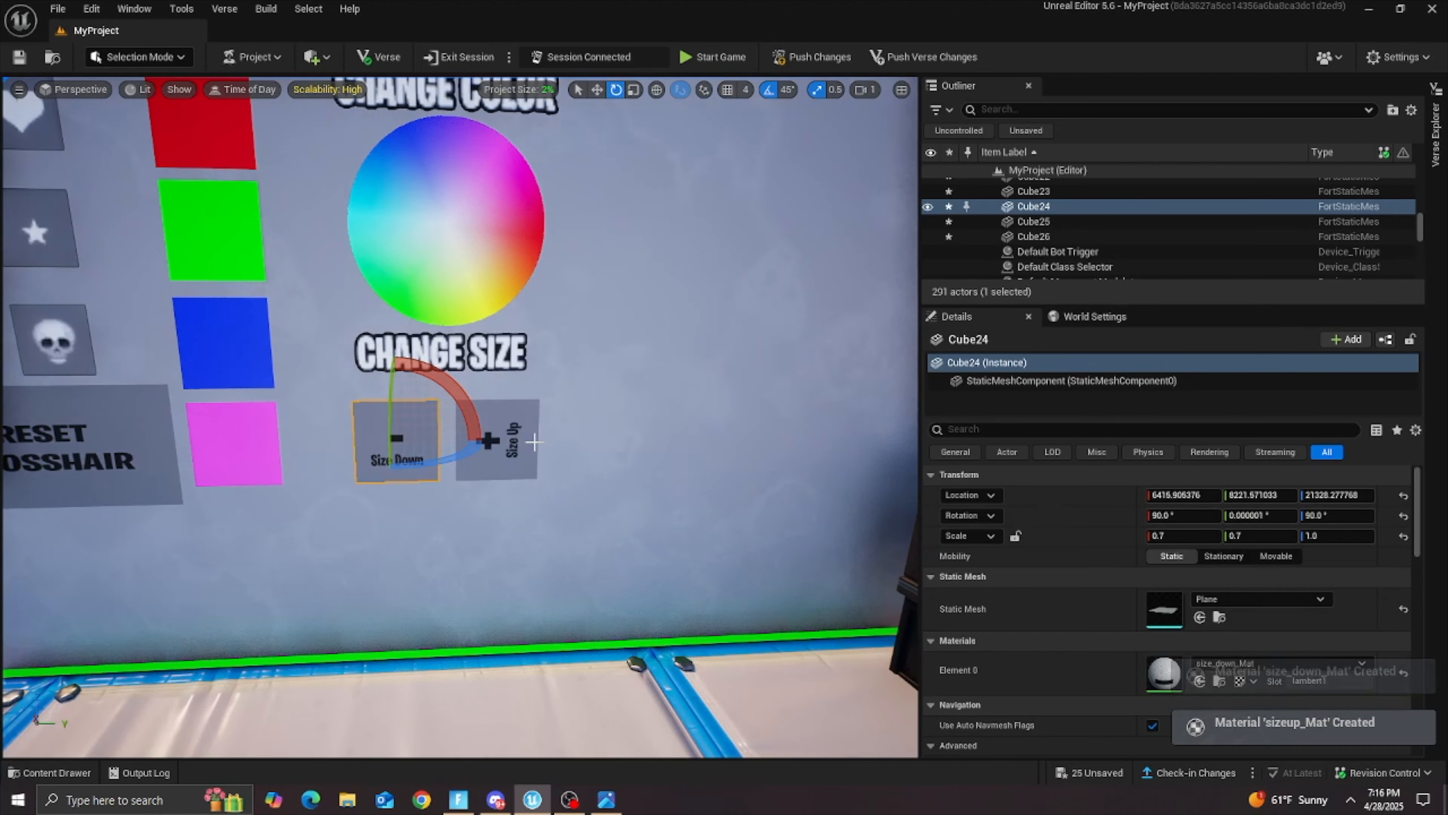
left_click(497, 442)
left_click_drag(484, 370, 493, 301)
Step: Move the RESET CROSSHAIR plane down below the crosshair icon rows and shift it sideways under the gear icon
right_click_drag(494, 301, 379, 301)
key("s")
key("w")
key("s")
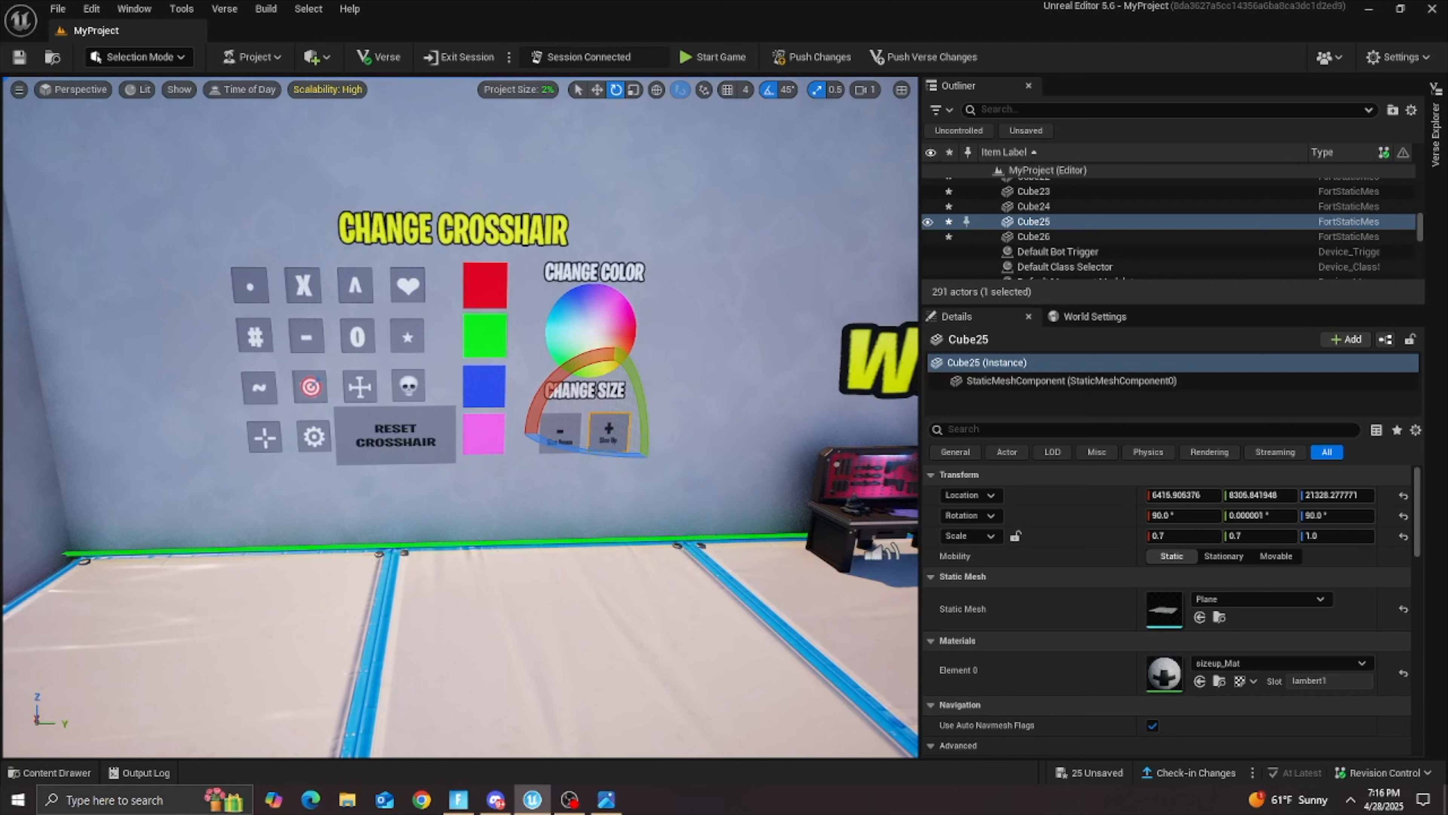
left_click(368, 454)
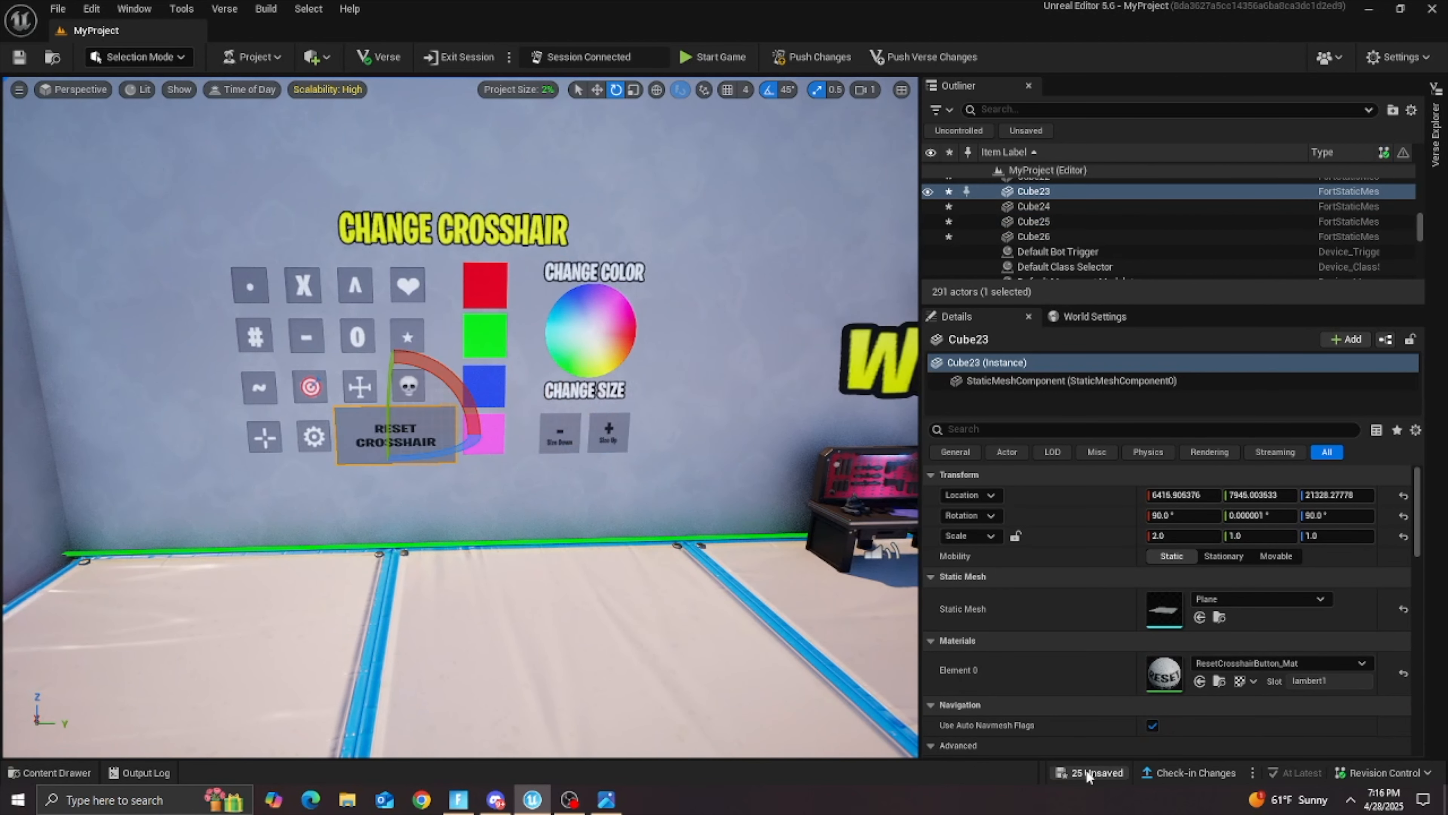
key("w")
left_click_drag(394, 391, 393, 450)
left_click_drag(442, 506, 391, 506)
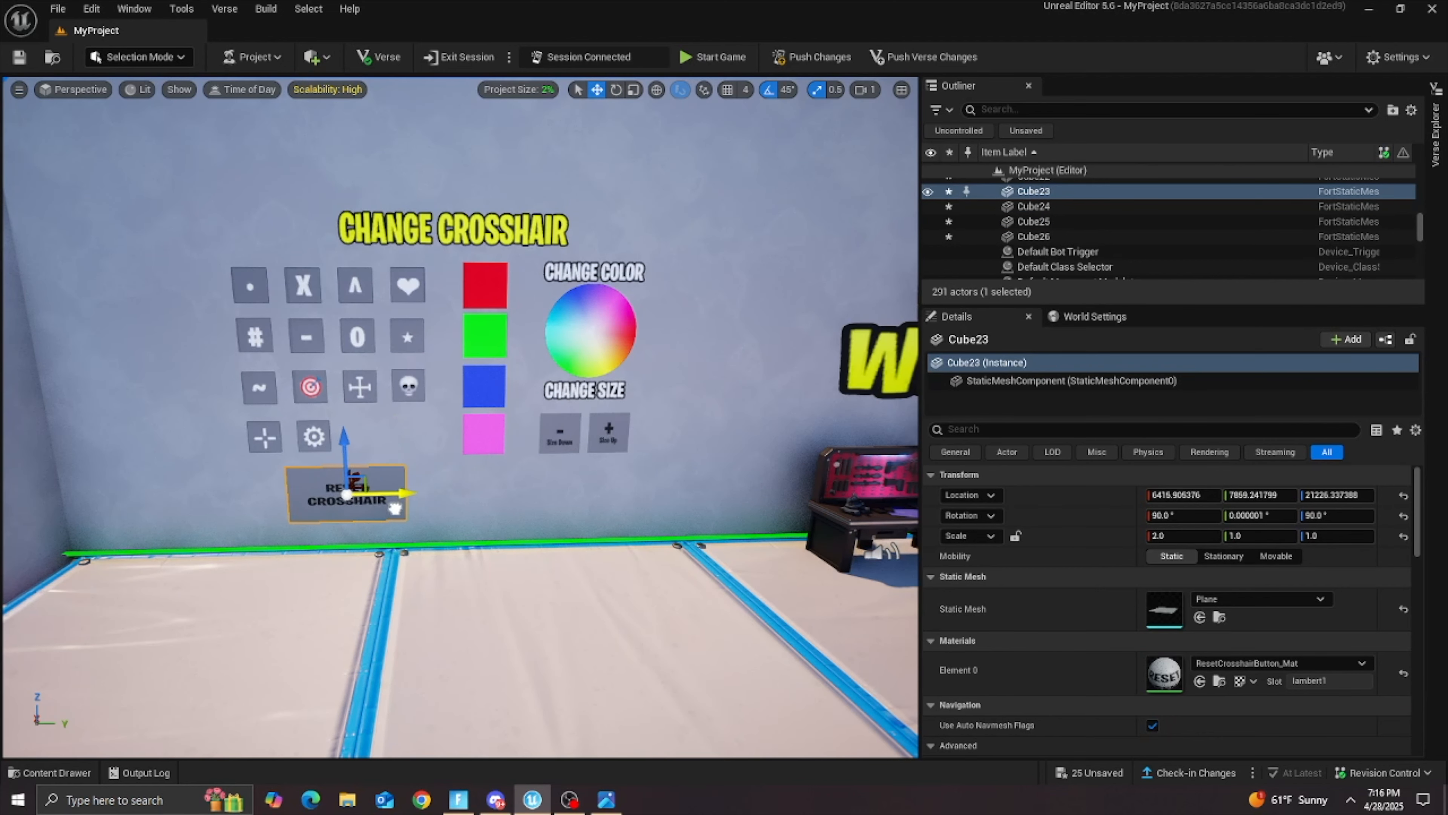
key("f")
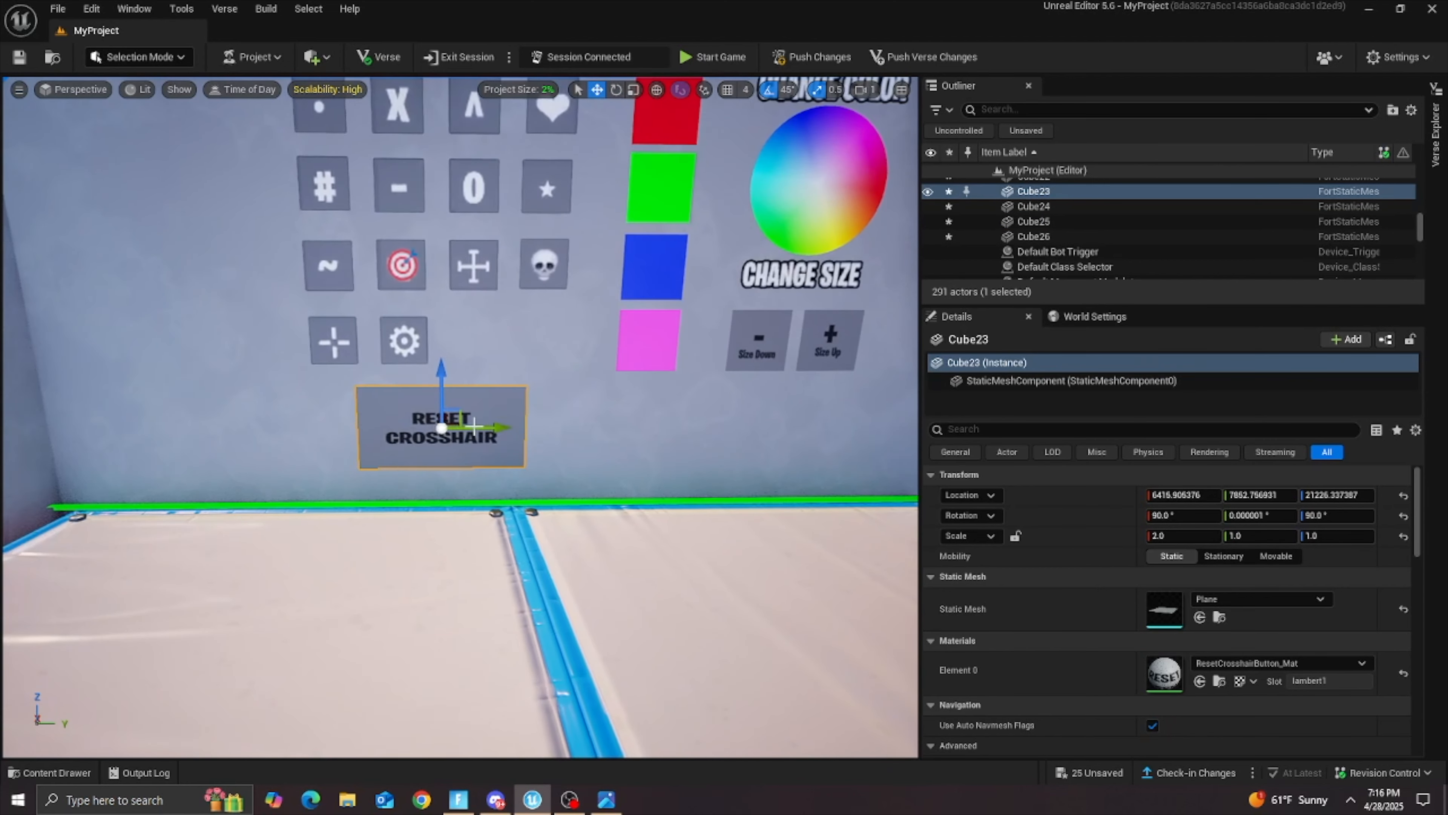
left_click_drag(484, 429, 505, 429)
scroll(505, 429, "down", 5)
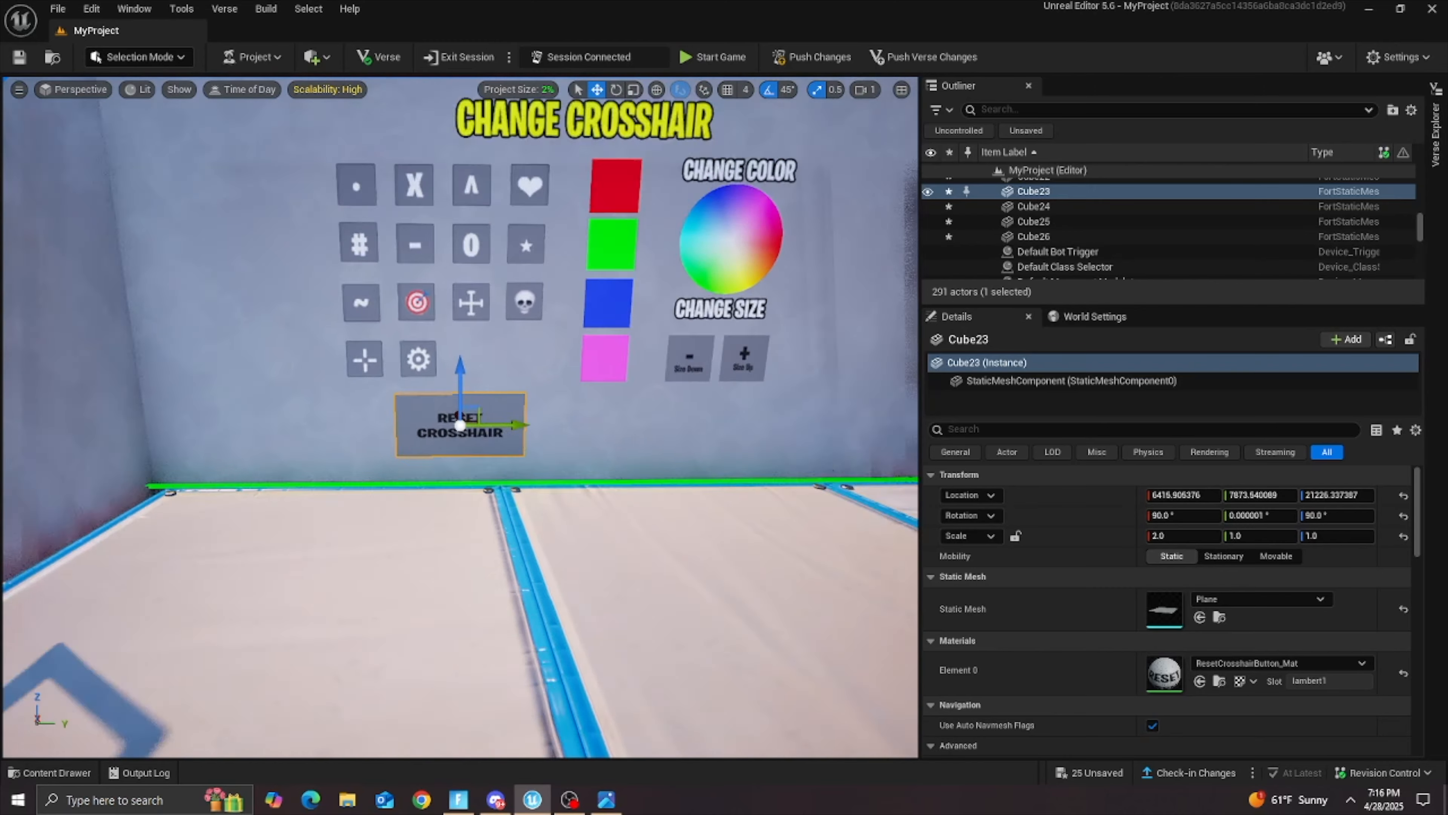
key("w")
mouse_move(555, 320)
right_mouse_down()
mouse_move(556, 280)
mouse_move(567, 305)
mouse_move(556, 298)
right_mouse_up()
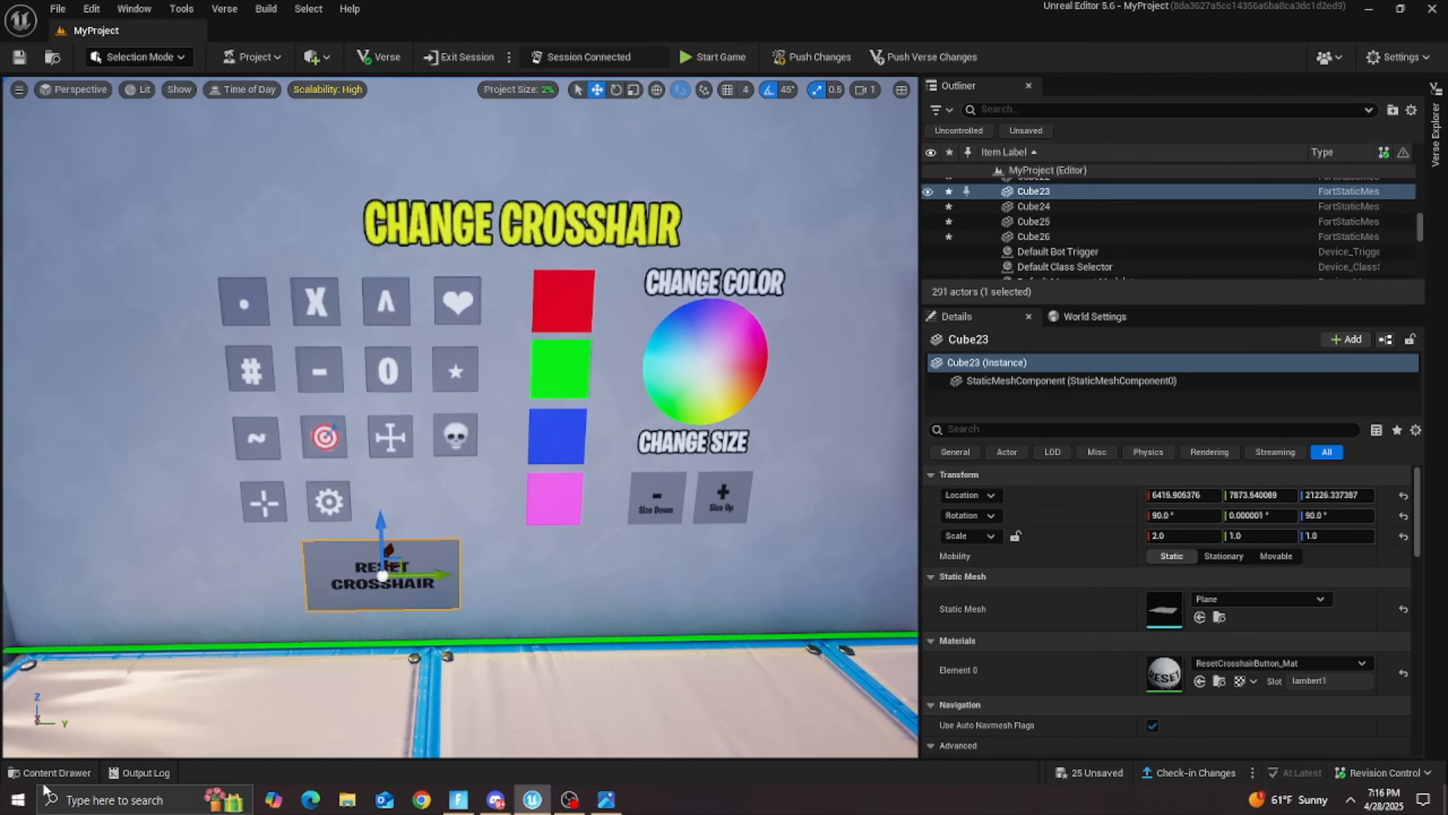
left_click(456, 614)
Step: Review the finished wall by selecting the crosshair icons and the color, reset, color wheel and size planes in turn
left_click(61, 774)
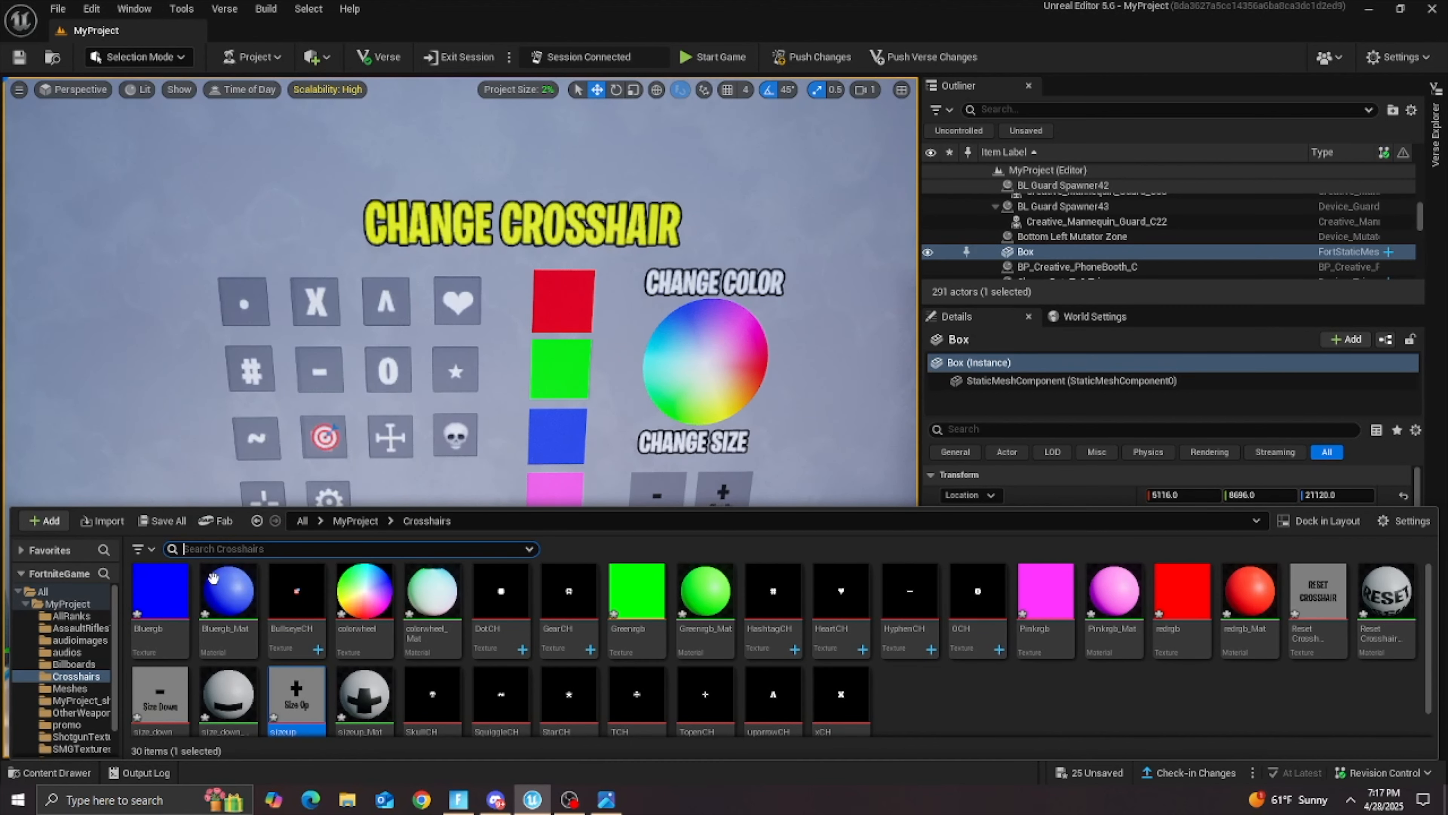
right_click_drag(541, 181, 557, 182)
key("s")
key("s")
key("w")
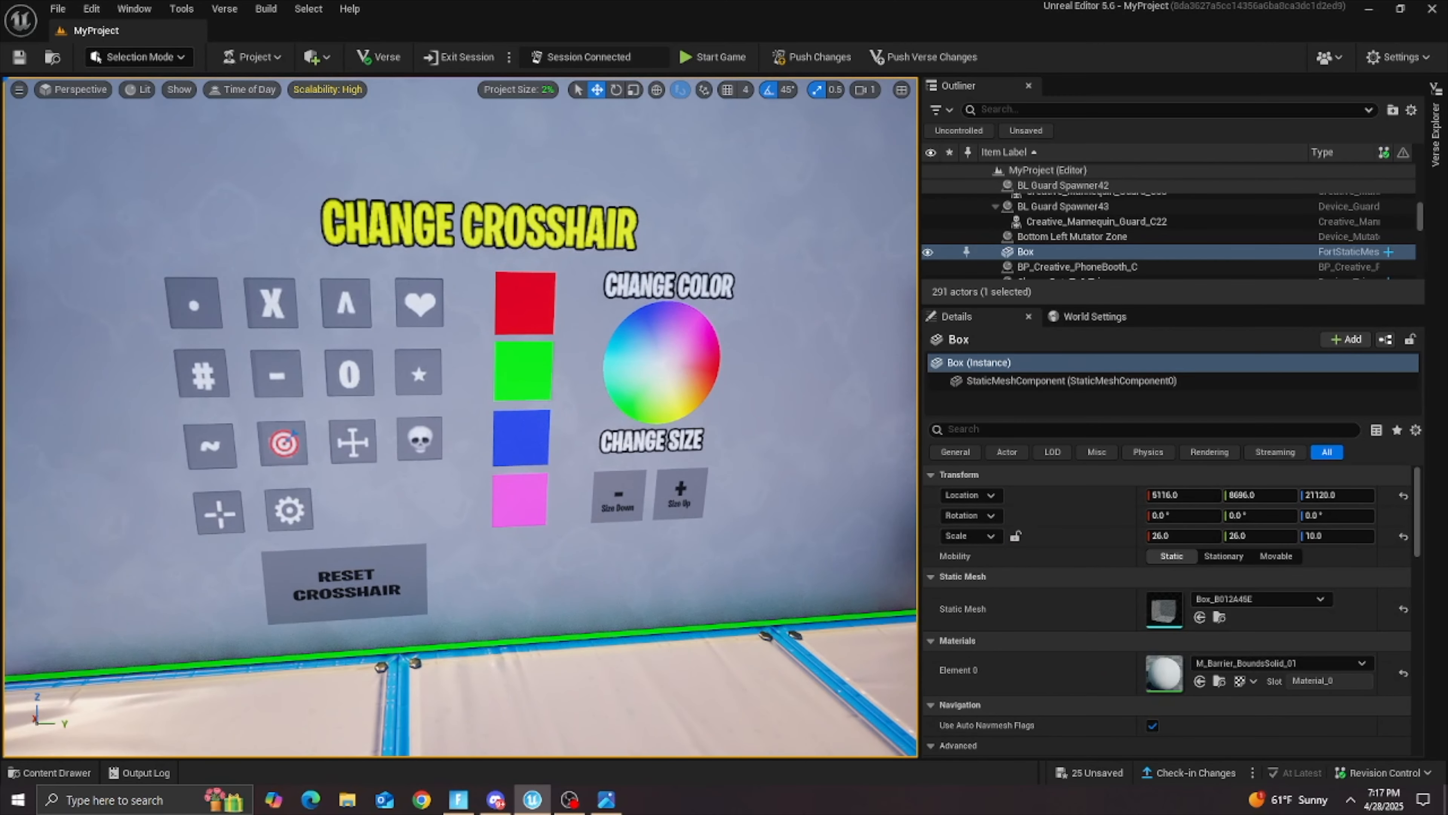
left_click(403, 274)
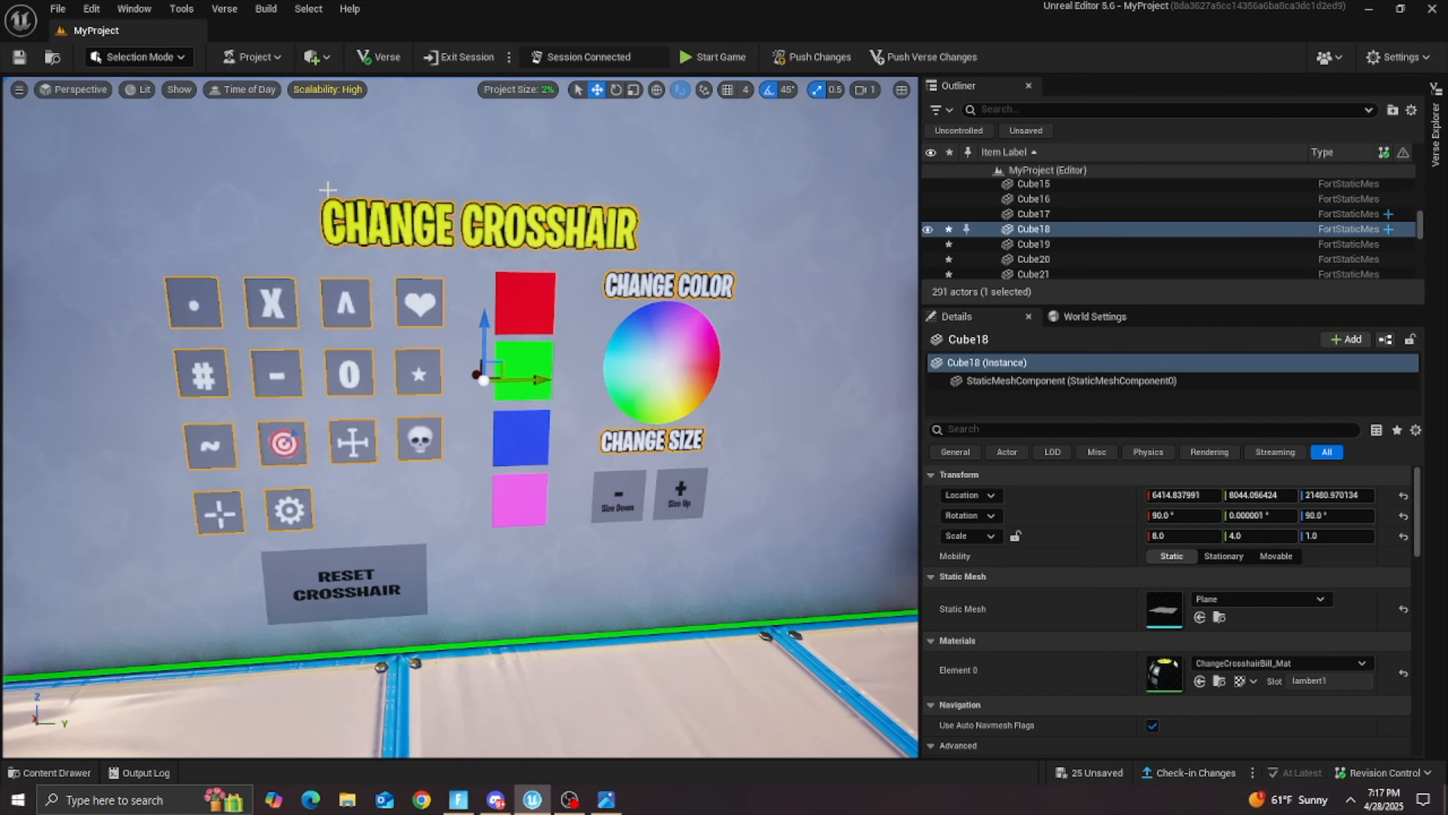
left_click(558, 300)
left_click(537, 301)
left_click(536, 338)
left_click(534, 385)
left_click(523, 437)
left_click(519, 499)
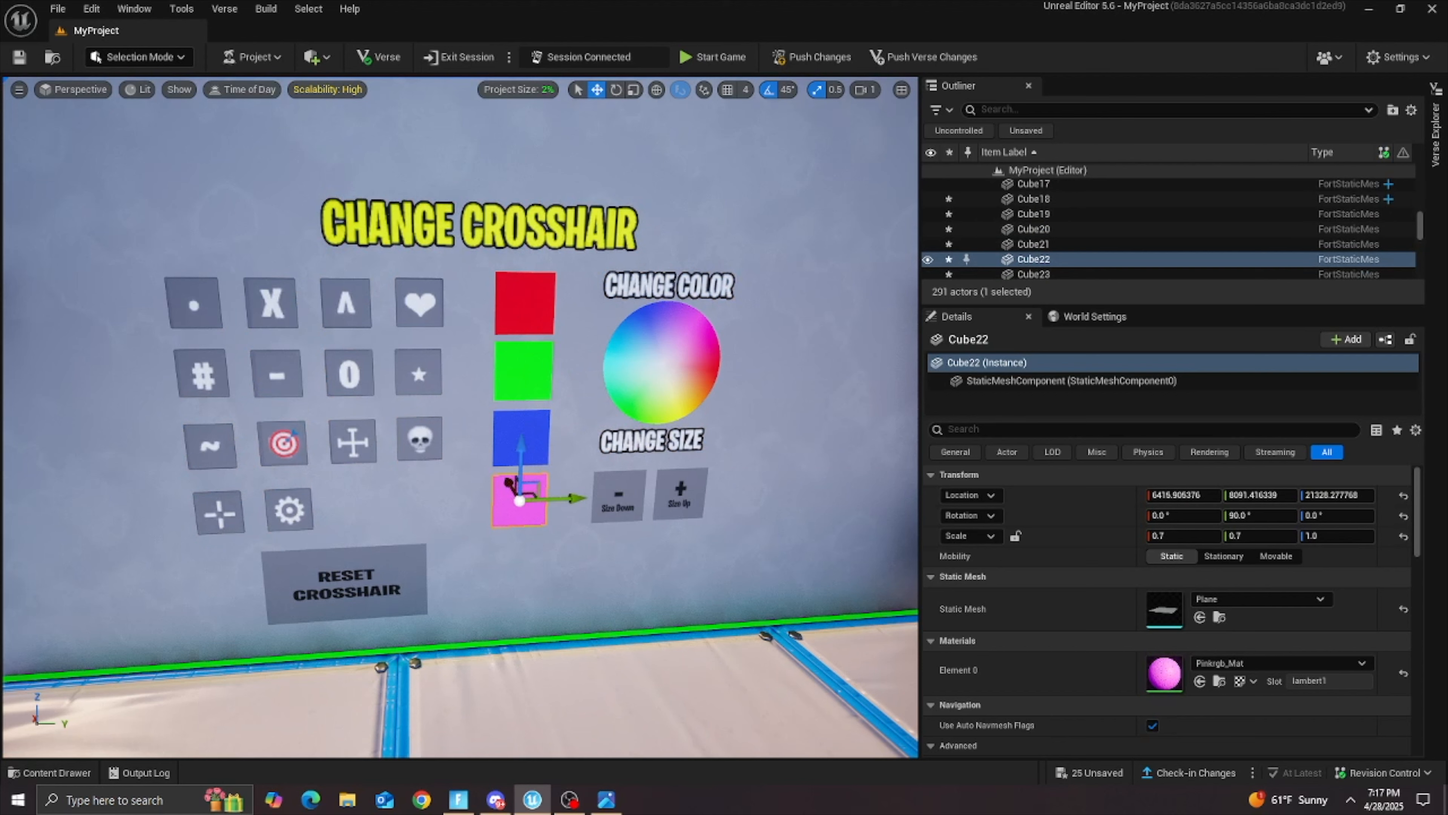
left_click(345, 582)
left_click(619, 495)
left_click(678, 493)
left_click(664, 356)
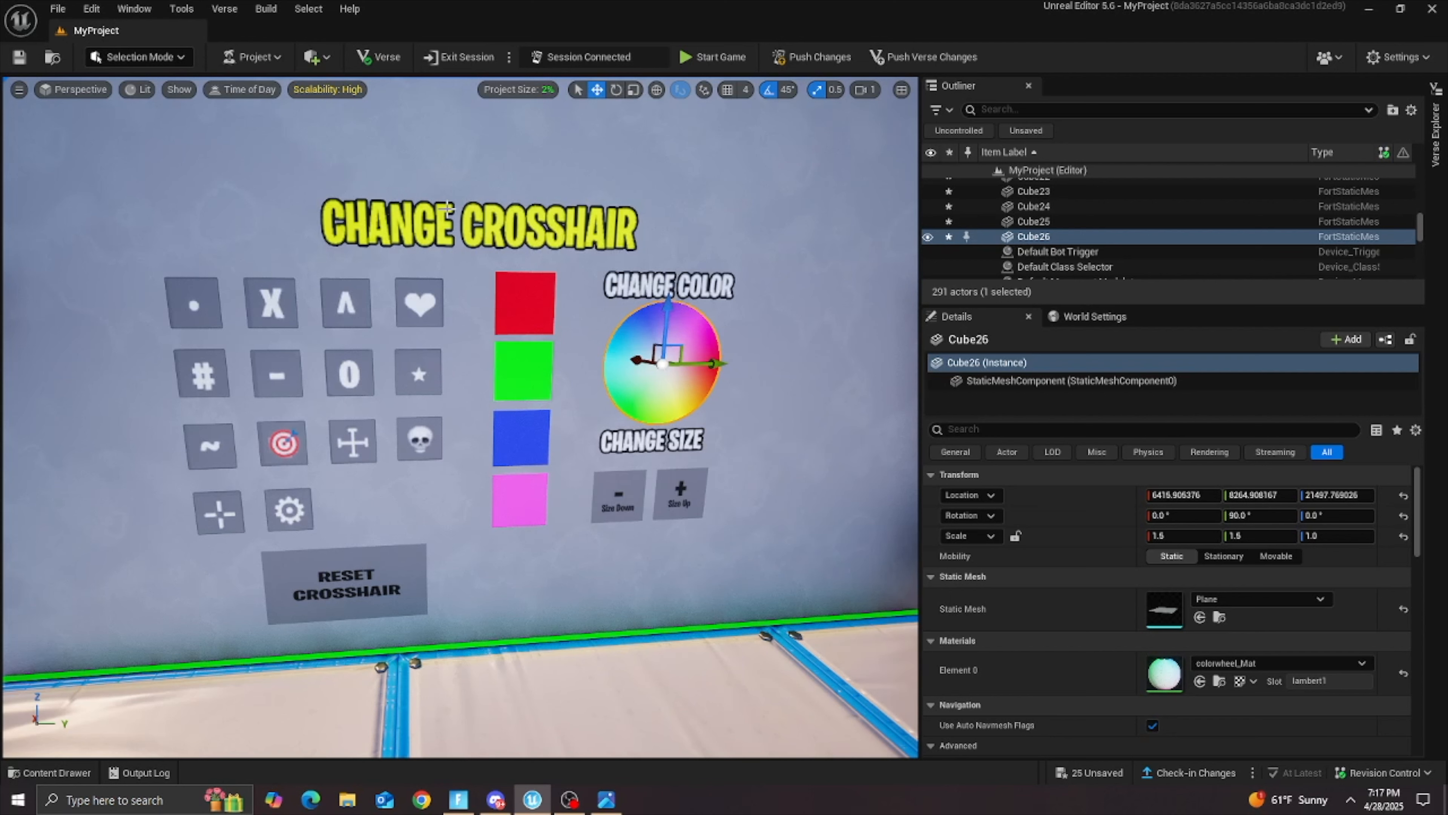
left_click(524, 304)
left_click(523, 370)
left_click(521, 438)
left_click(519, 497)
left_click(365, 577)
left_click(662, 376)
left_click(630, 494)
left_click(679, 495)
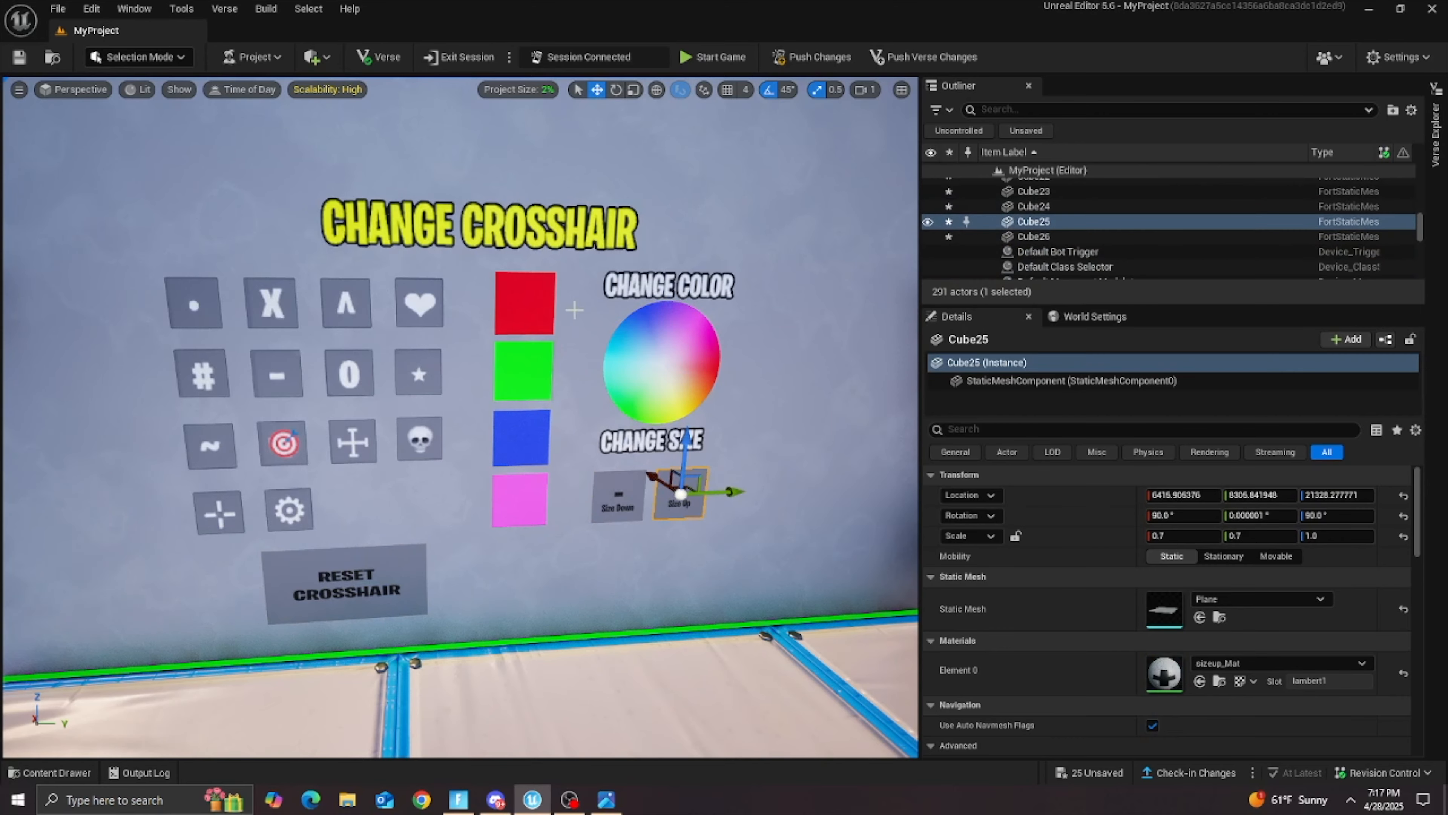
left_click(758, 530)
Step: Search the Fortnite content for "objective" and place an Objective device on the floor below the RESET CROSSHAIR plane
right_click_drag(758, 530, 661, 538)
key("s")
key("w")
key("s")
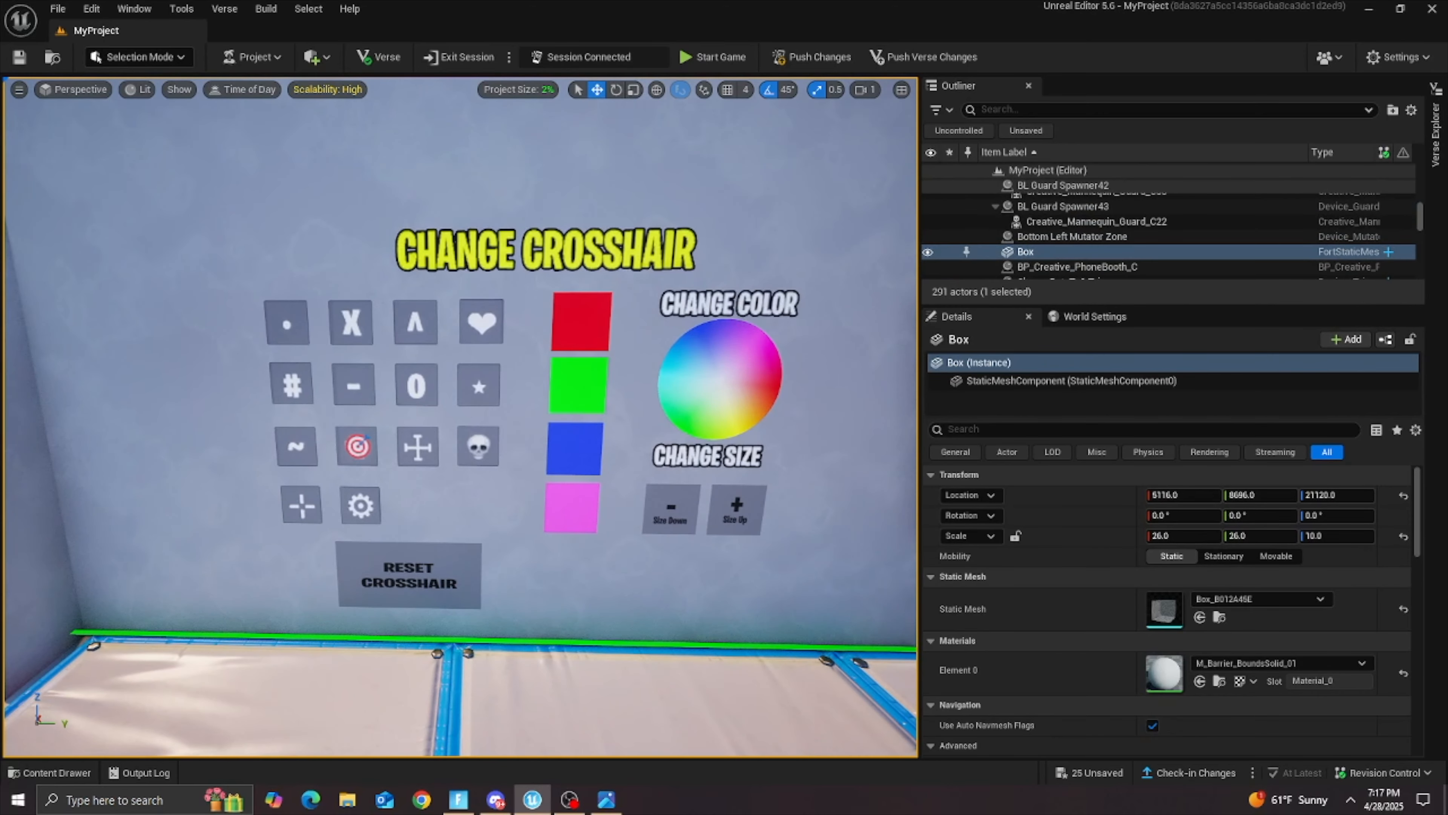
left_click(51, 772)
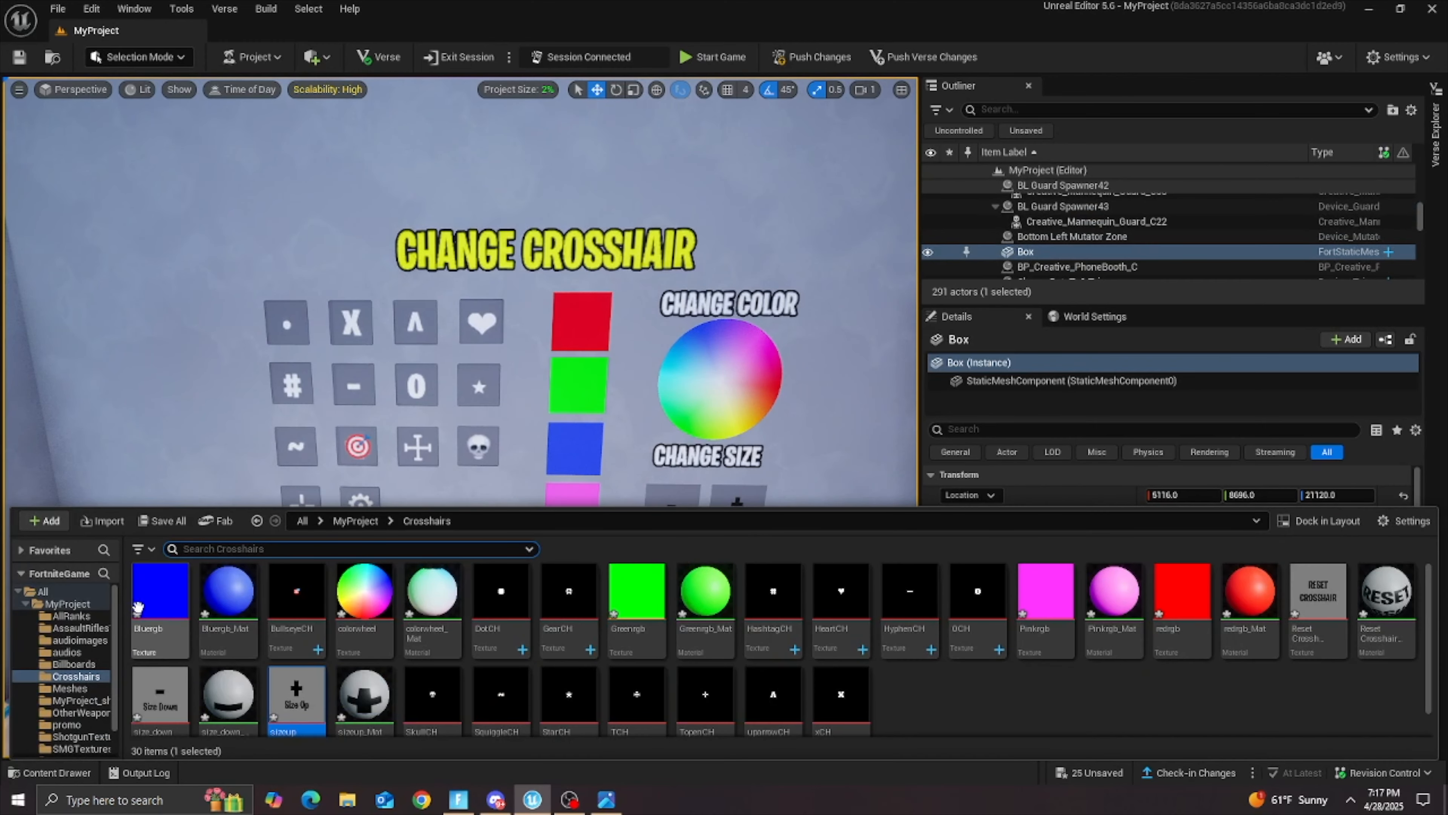
left_click(67, 604)
left_click(254, 548)
type("o")
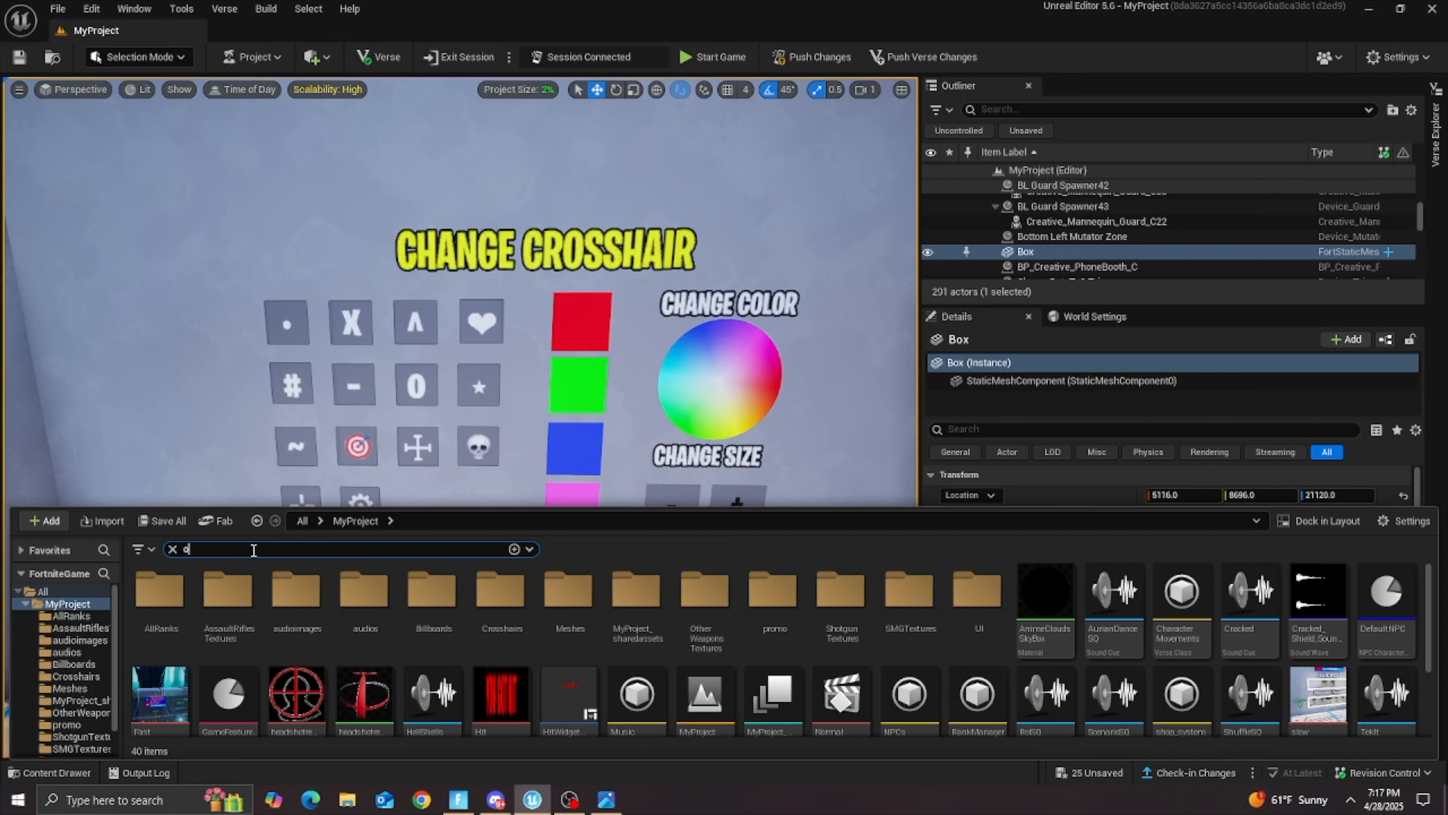
type("bjective")
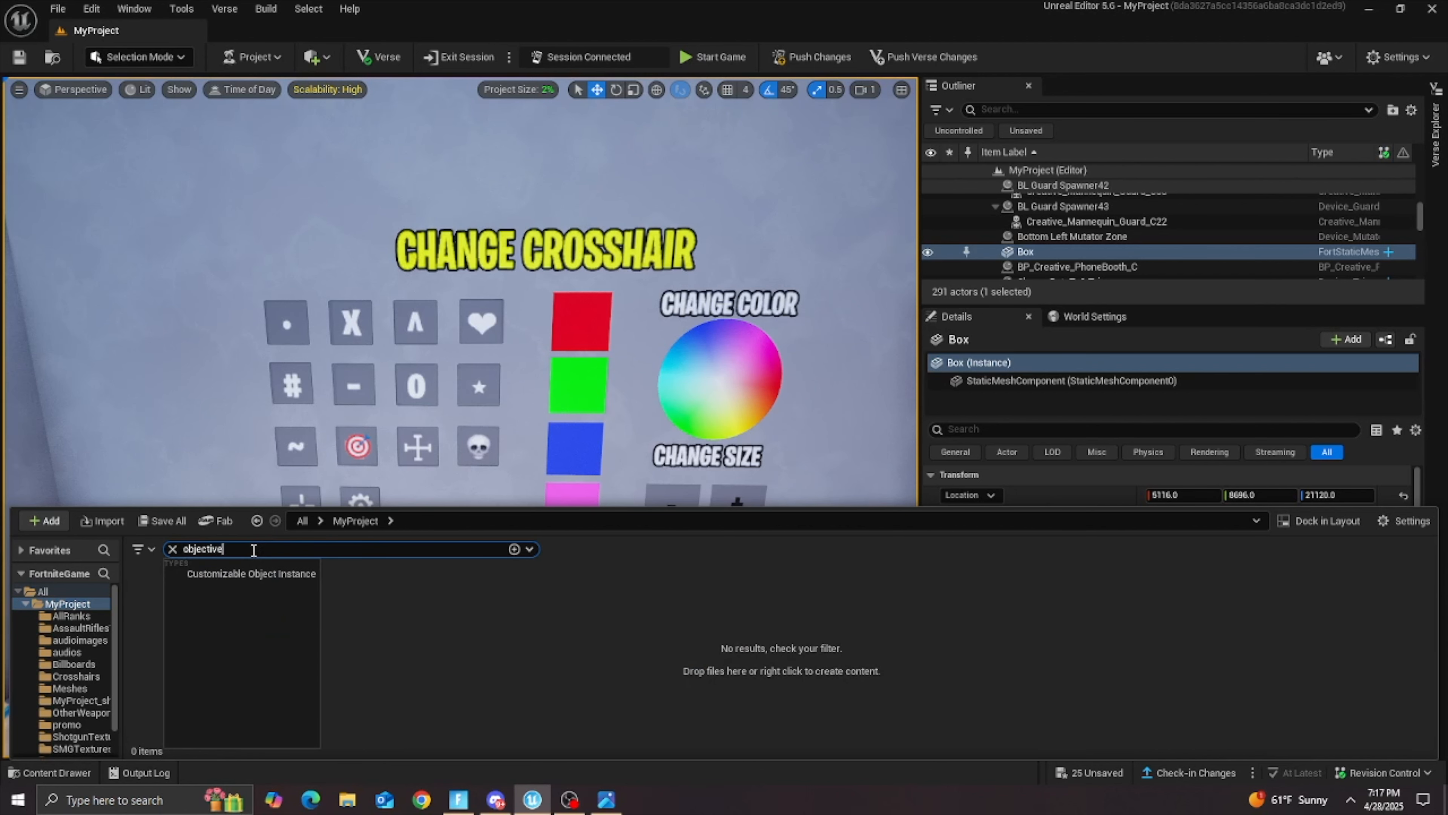
left_click(62, 605)
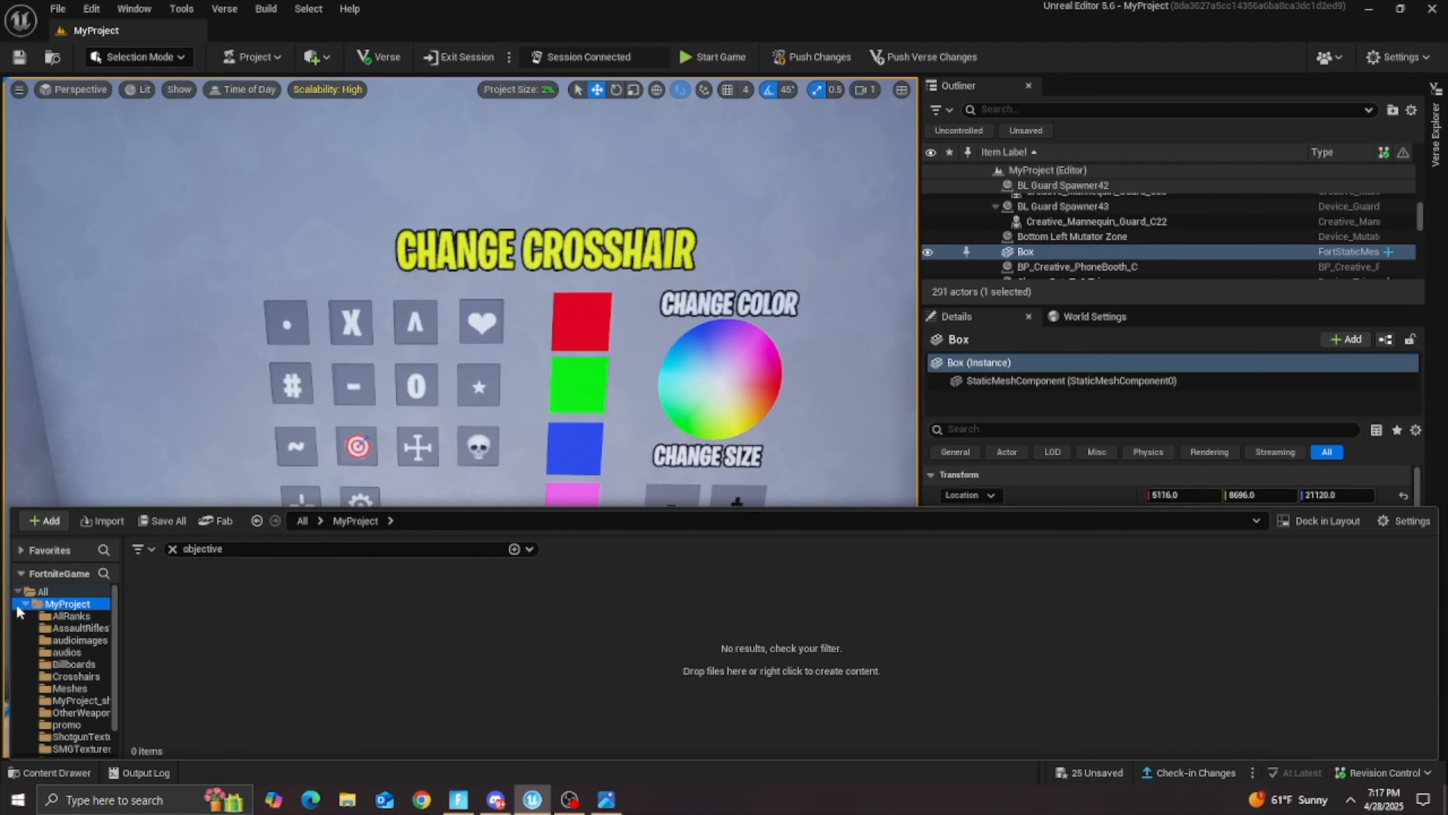
left_click(27, 604)
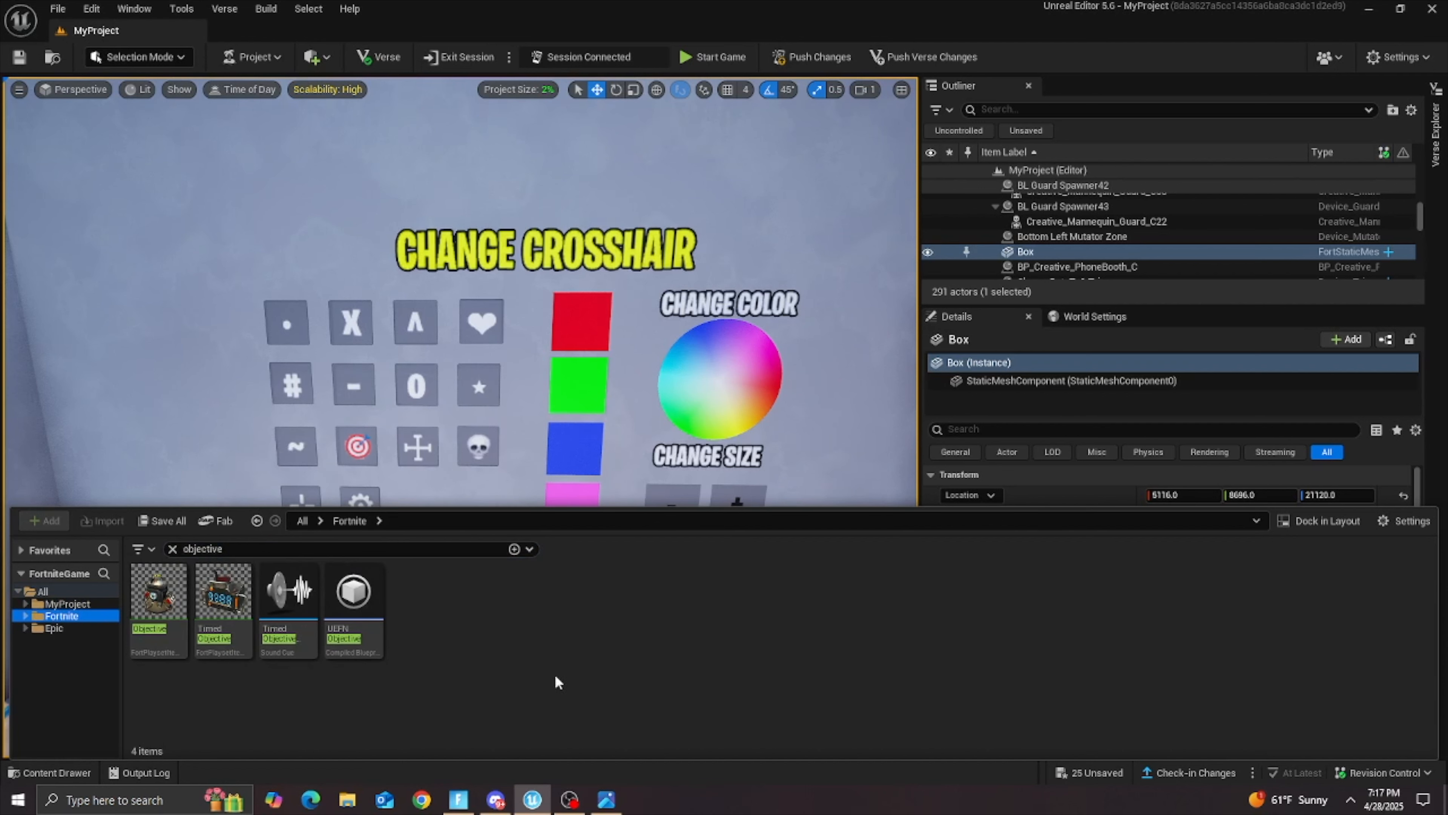
left_click_drag(168, 610, 373, 676)
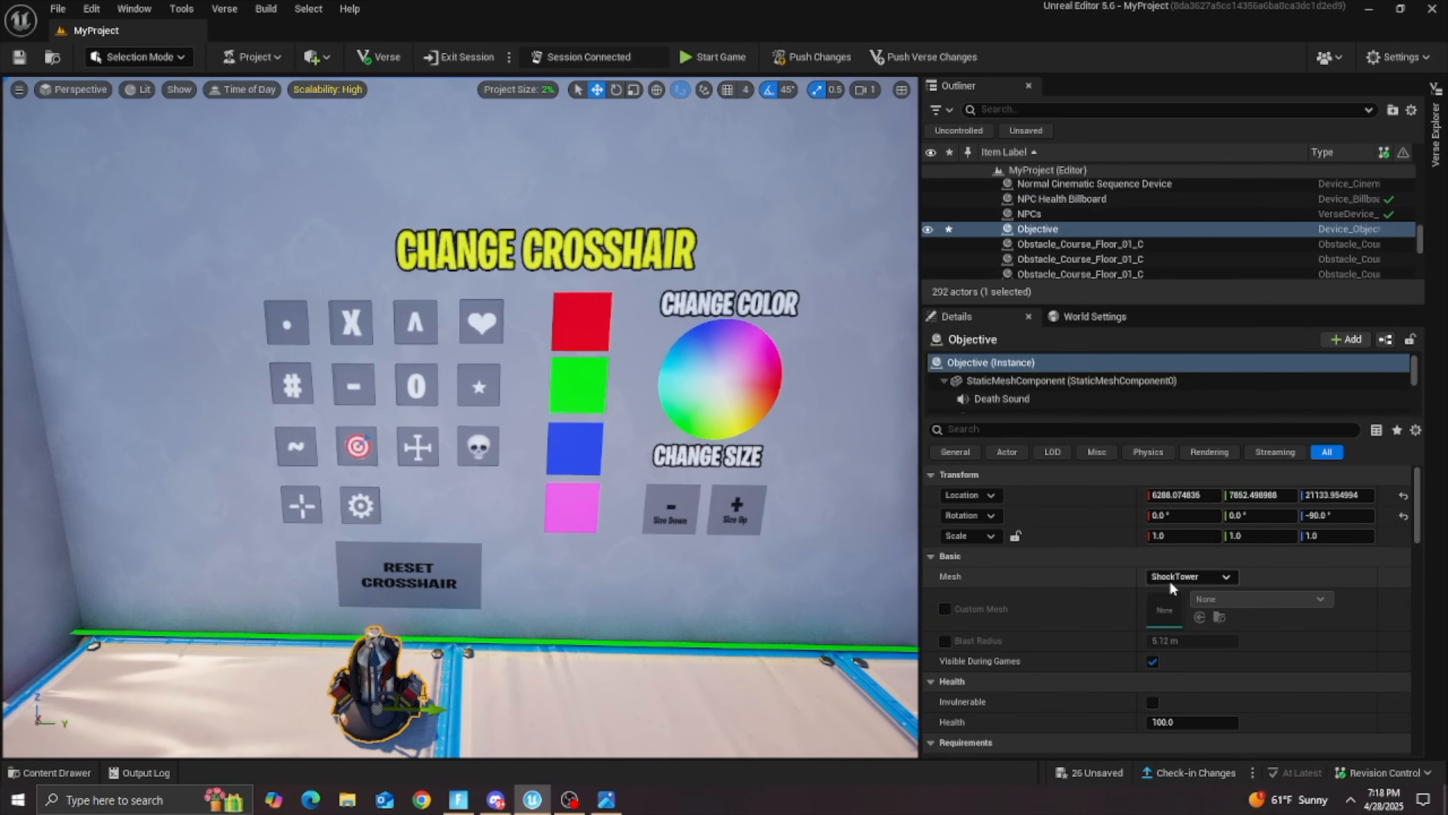
Step: Enable the Objective device's custom mesh and set it to the Plane static mesh
left_click(945, 609)
left_click(1226, 599)
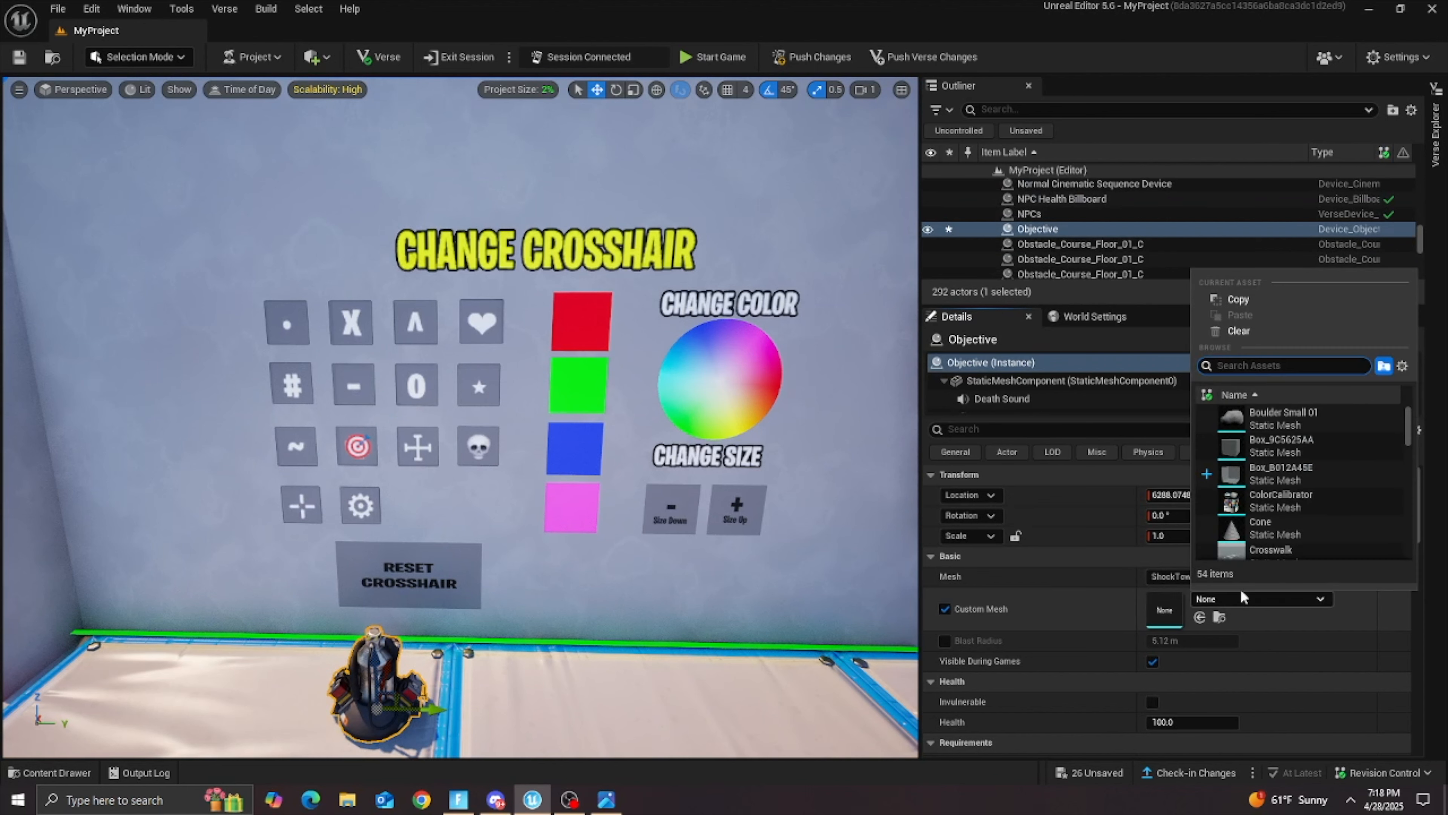
scroll(1282, 473, "down", 8)
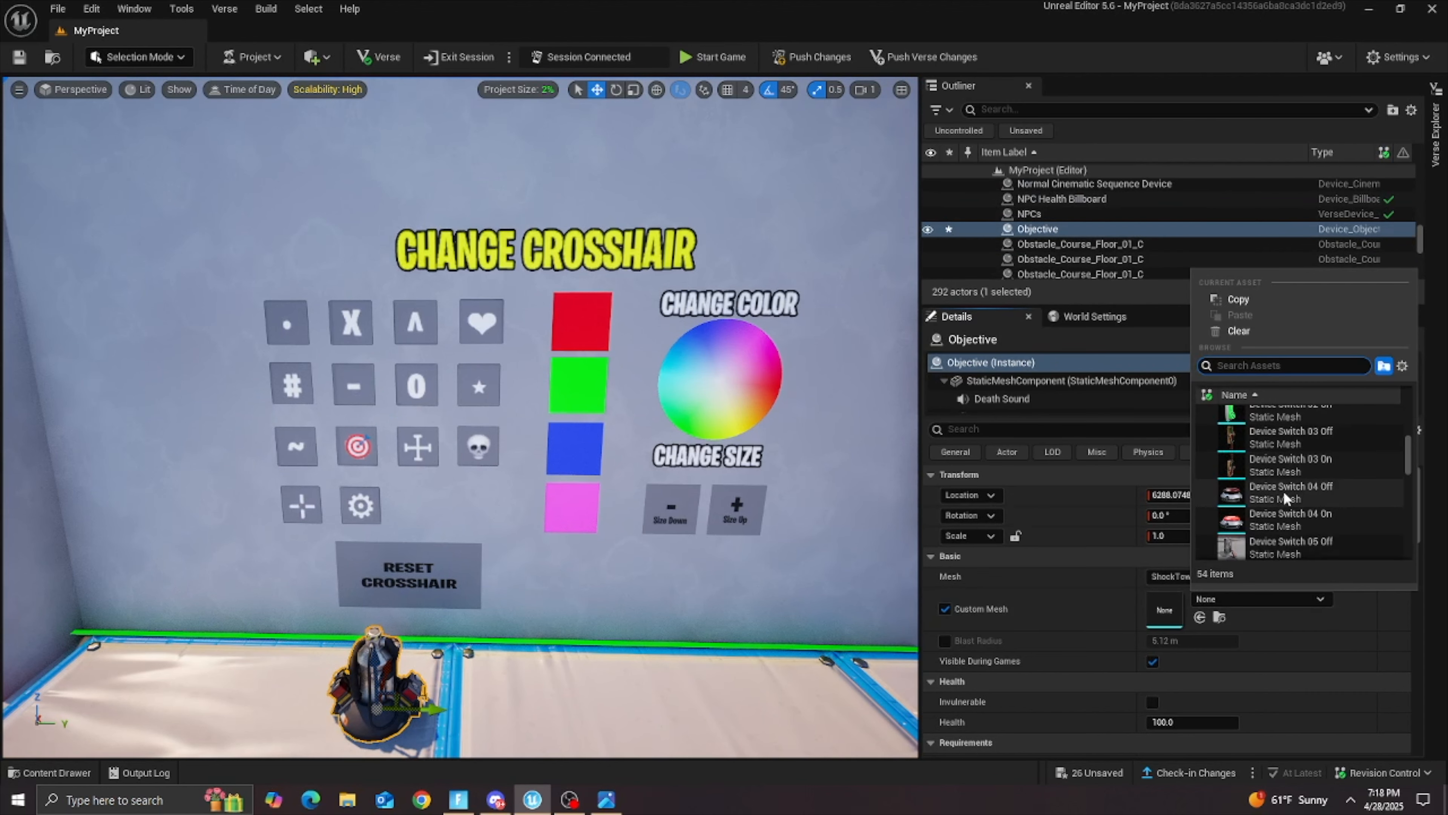
scroll(1282, 492, "up", 2)
left_click(1258, 365)
type("plane")
left_click(1339, 421)
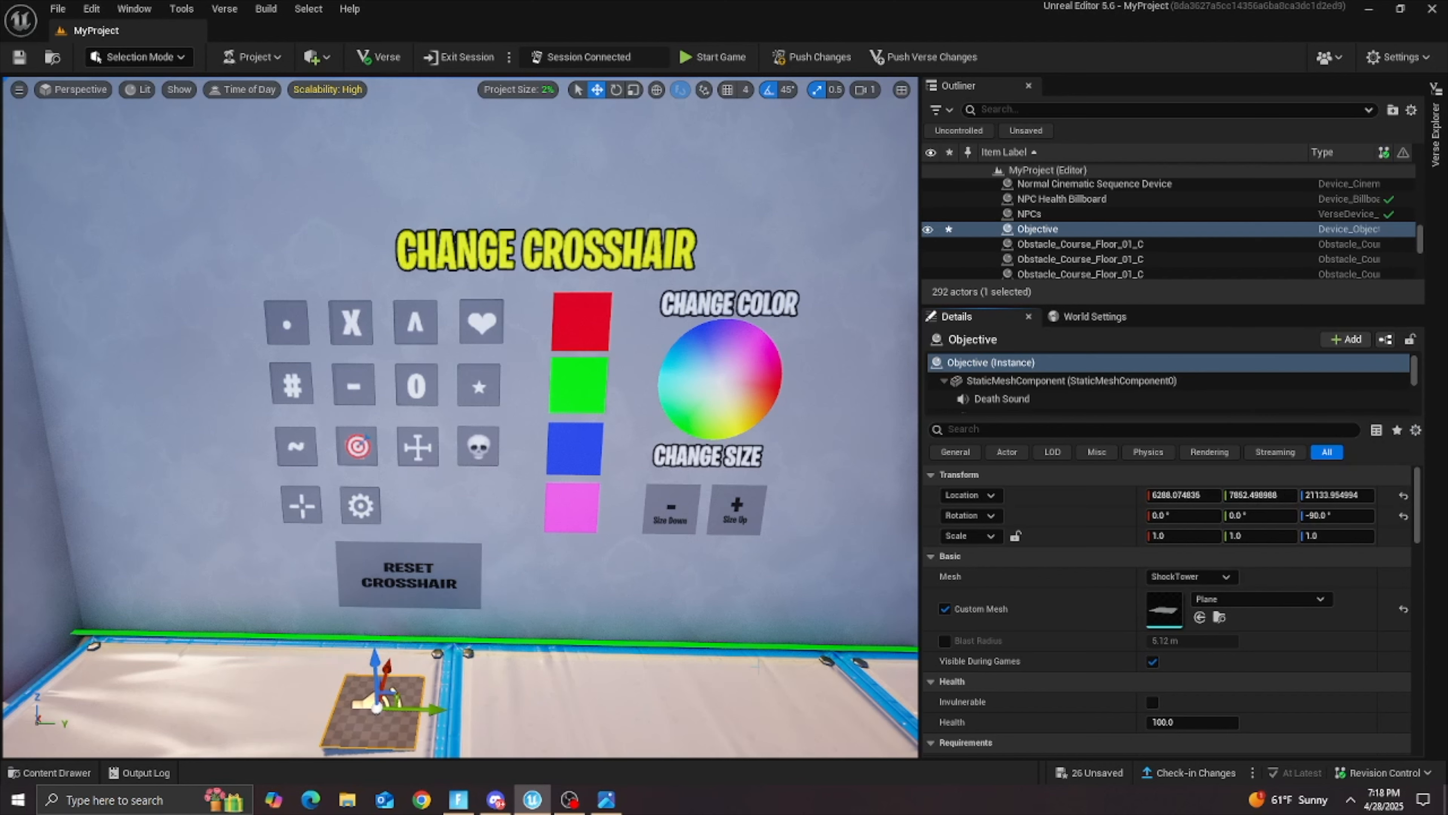
Step: Rotate the Objective device's plane upright to face out from the wall and move it in front of the dot crosshair icon
right_click_drag(713, 616, 826, 616)
right_click_drag(615, 135, 610, 246)
left_click(616, 89)
left_click_drag(407, 555, 393, 289)
left_click(597, 89)
right_click_drag(393, 288, 342, 268)
key("s")
right_click_drag(605, 428, 710, 430)
left_click_drag(542, 419, 382, 419)
left_click_drag(339, 369, 356, 157)
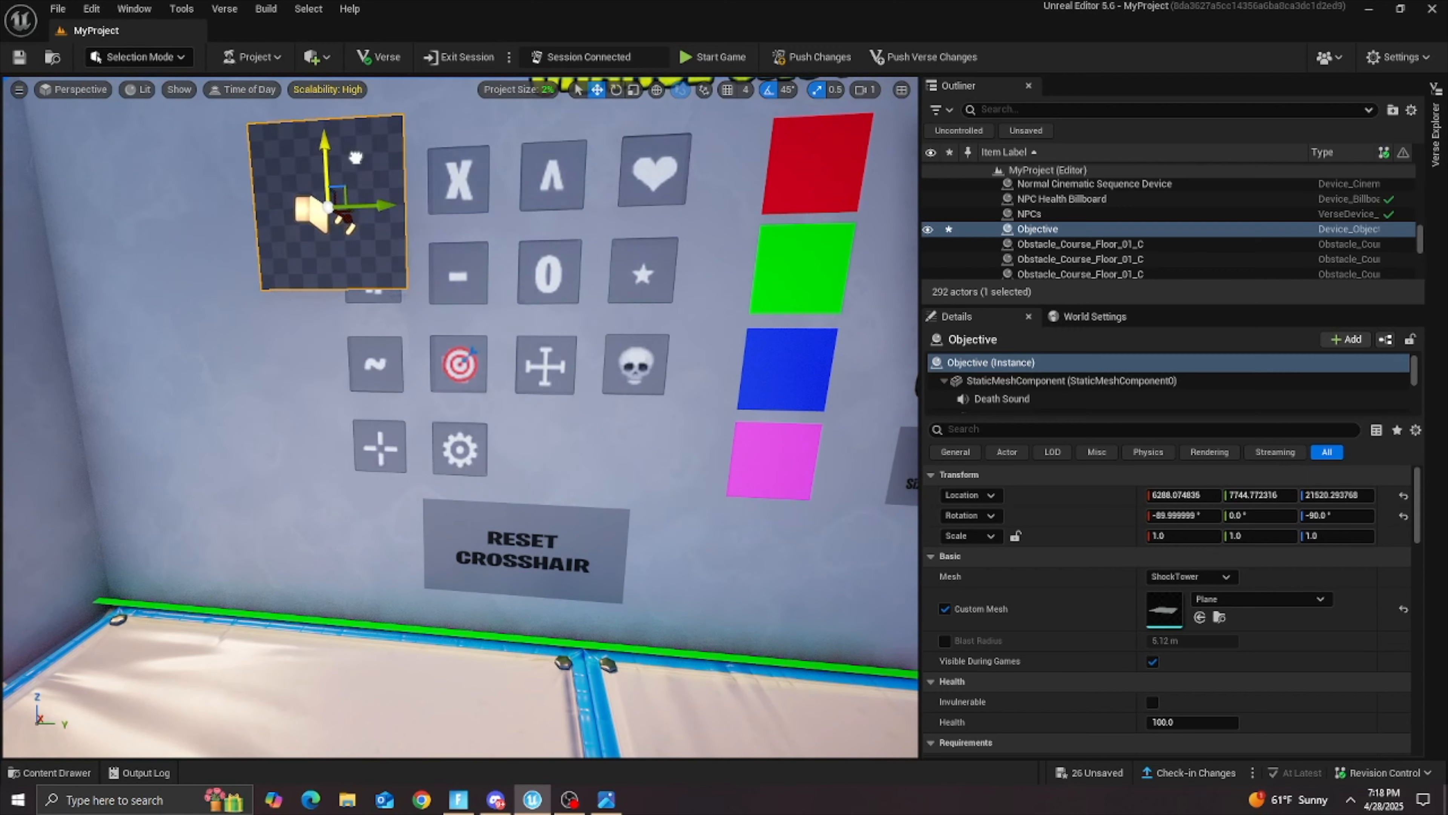
key("s")
right_click_drag(357, 171, 274, 129)
Step: Rename the selected Objective device as DotObjective
left_click(1033, 231)
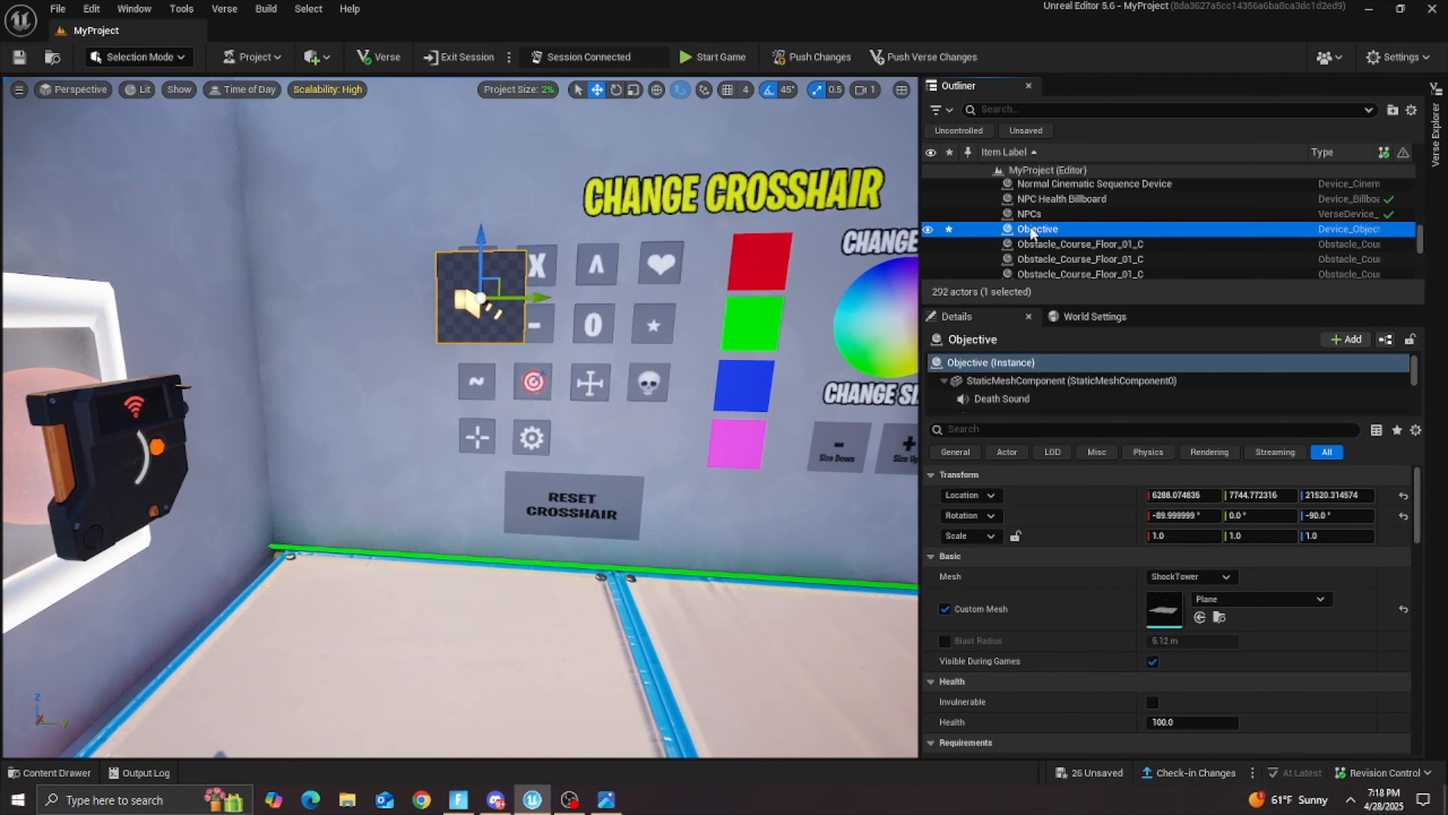
left_click(1032, 229)
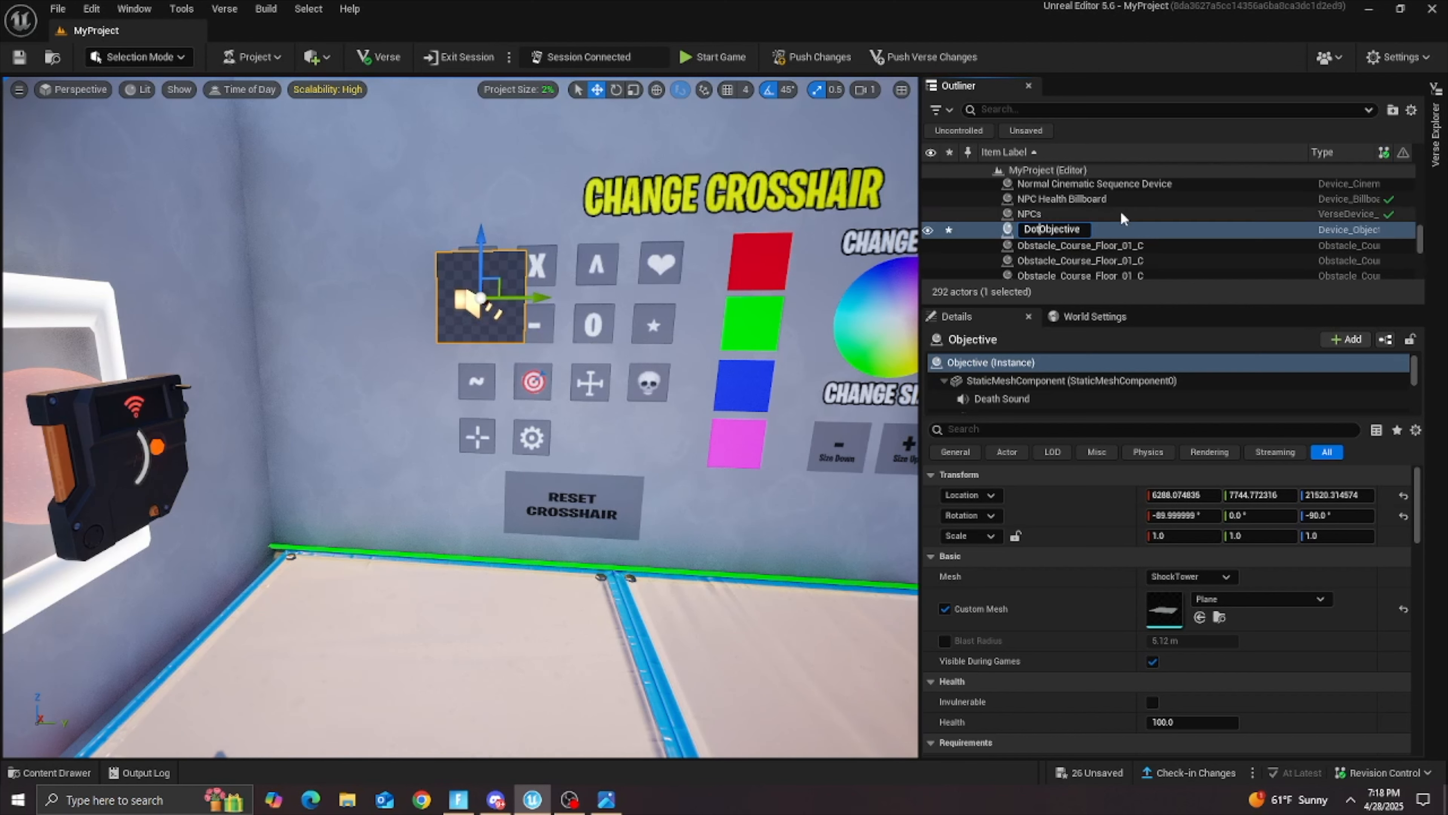
key("Return")
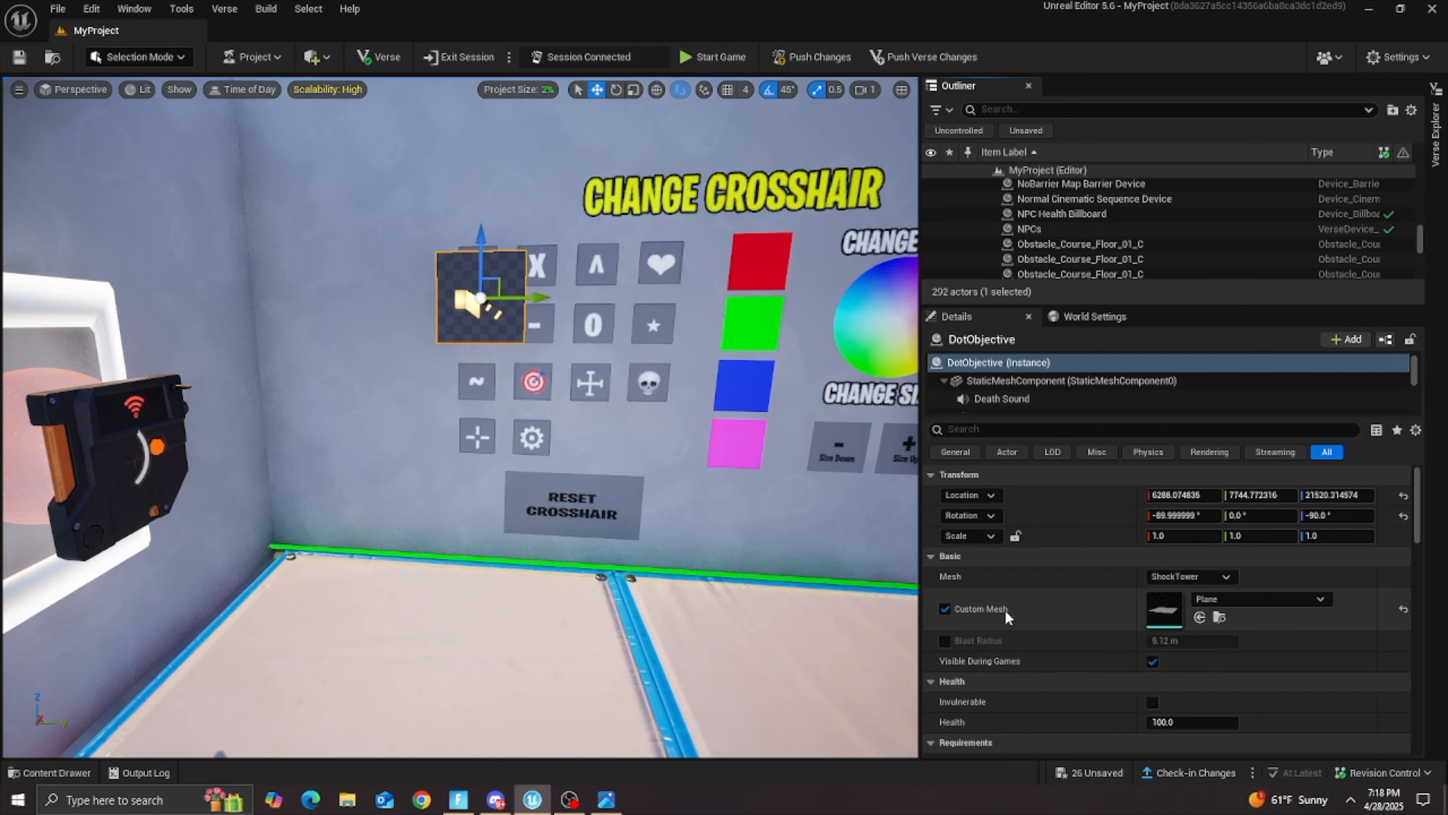
Step: Push DotObjective back against the wall and raise it over the dot crosshair icon
key("w")
right_click_drag(514, 311, 678, 285)
left_click_drag(288, 445, 177, 409)
left_click(170, 327)
left_click(189, 417)
left_click_drag(184, 368, 175, 289)
key("d")
right_click_drag(174, 289, 61, 293)
key("w")
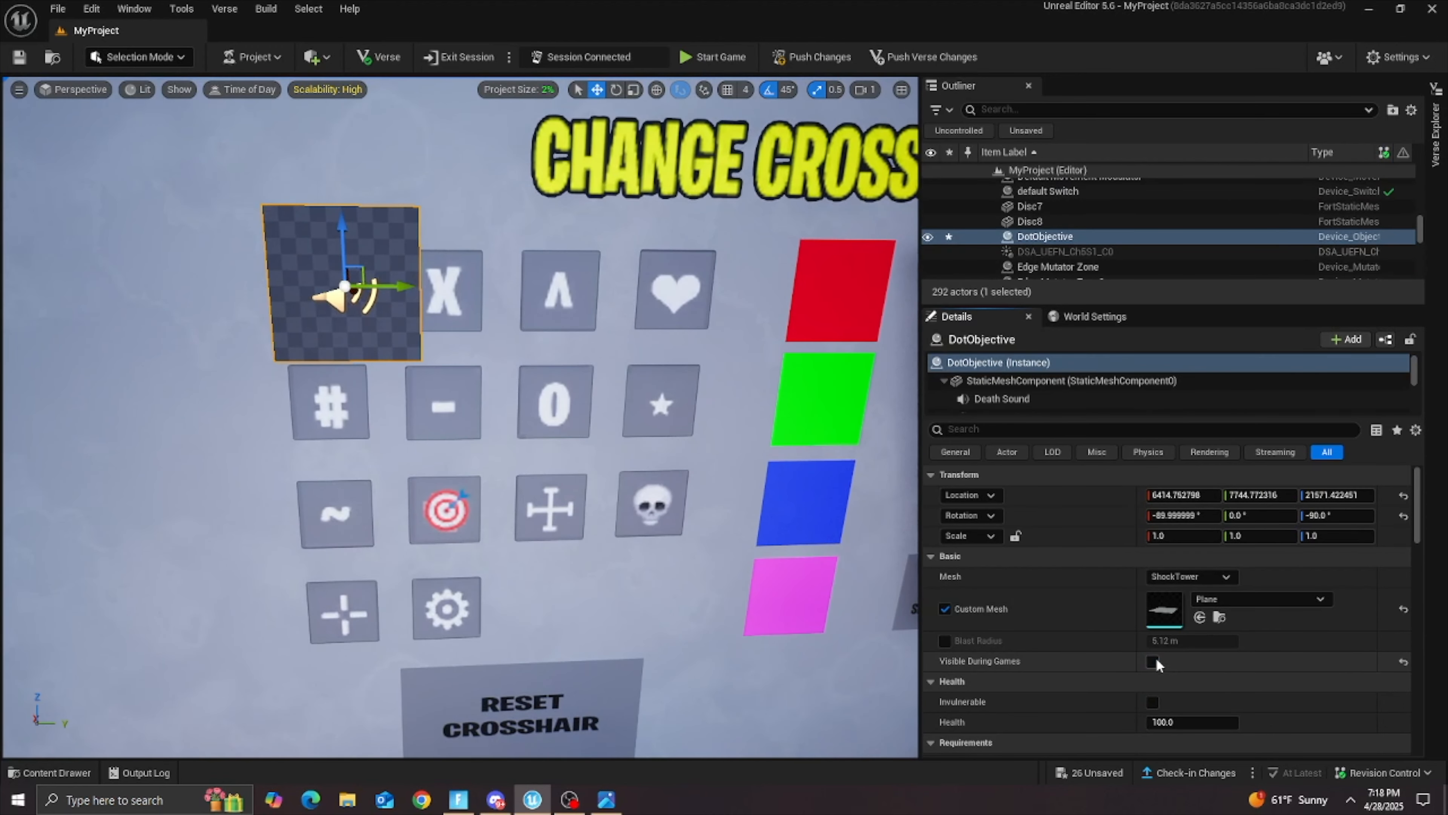
Step: Turn off DotObjective's Visible During Games option and save all unsaved changes
left_click(1153, 661)
key("a")
right_click_drag(405, 311, 442, 319)
key("s")
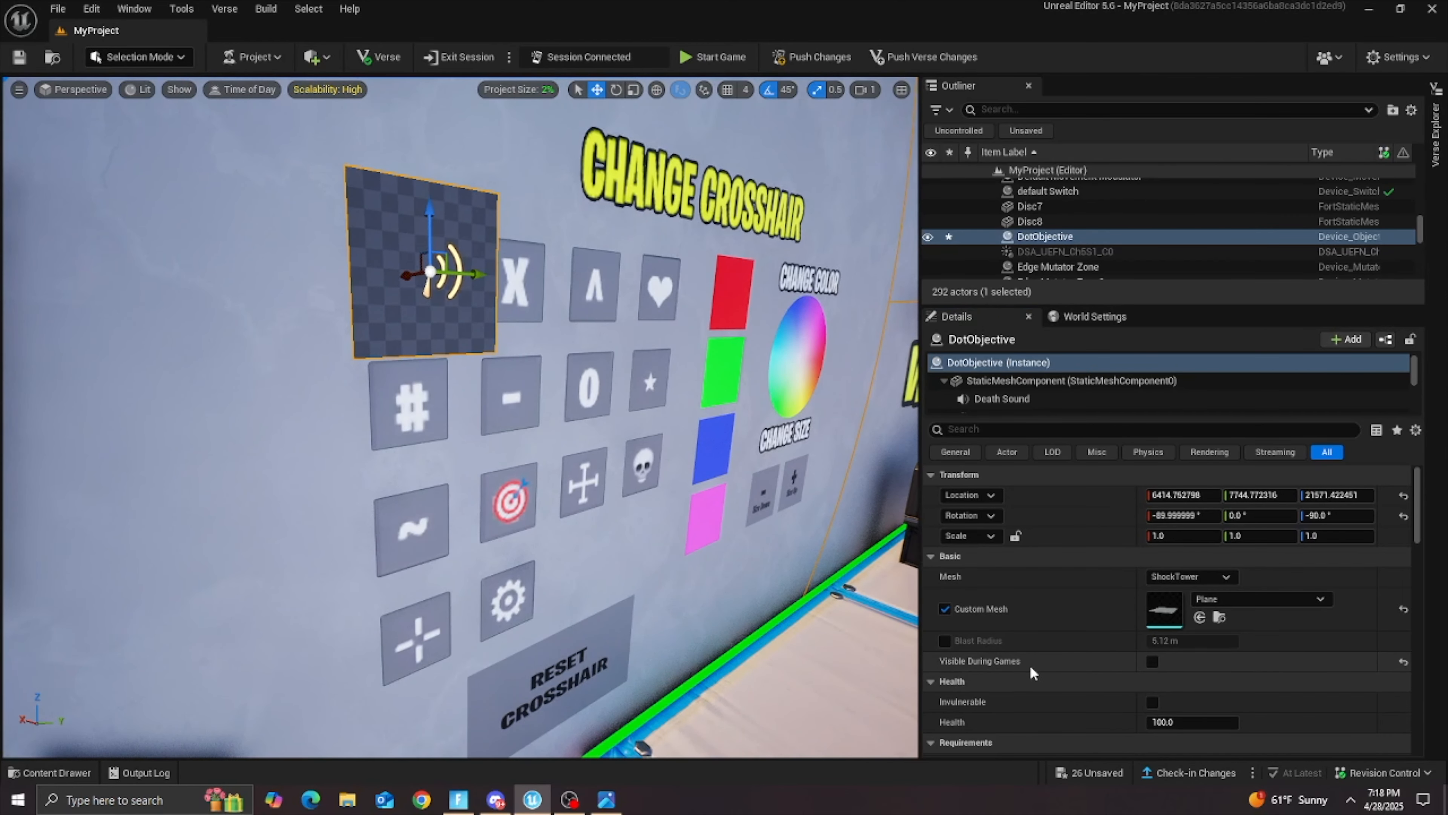
scroll(988, 668, "down", 5)
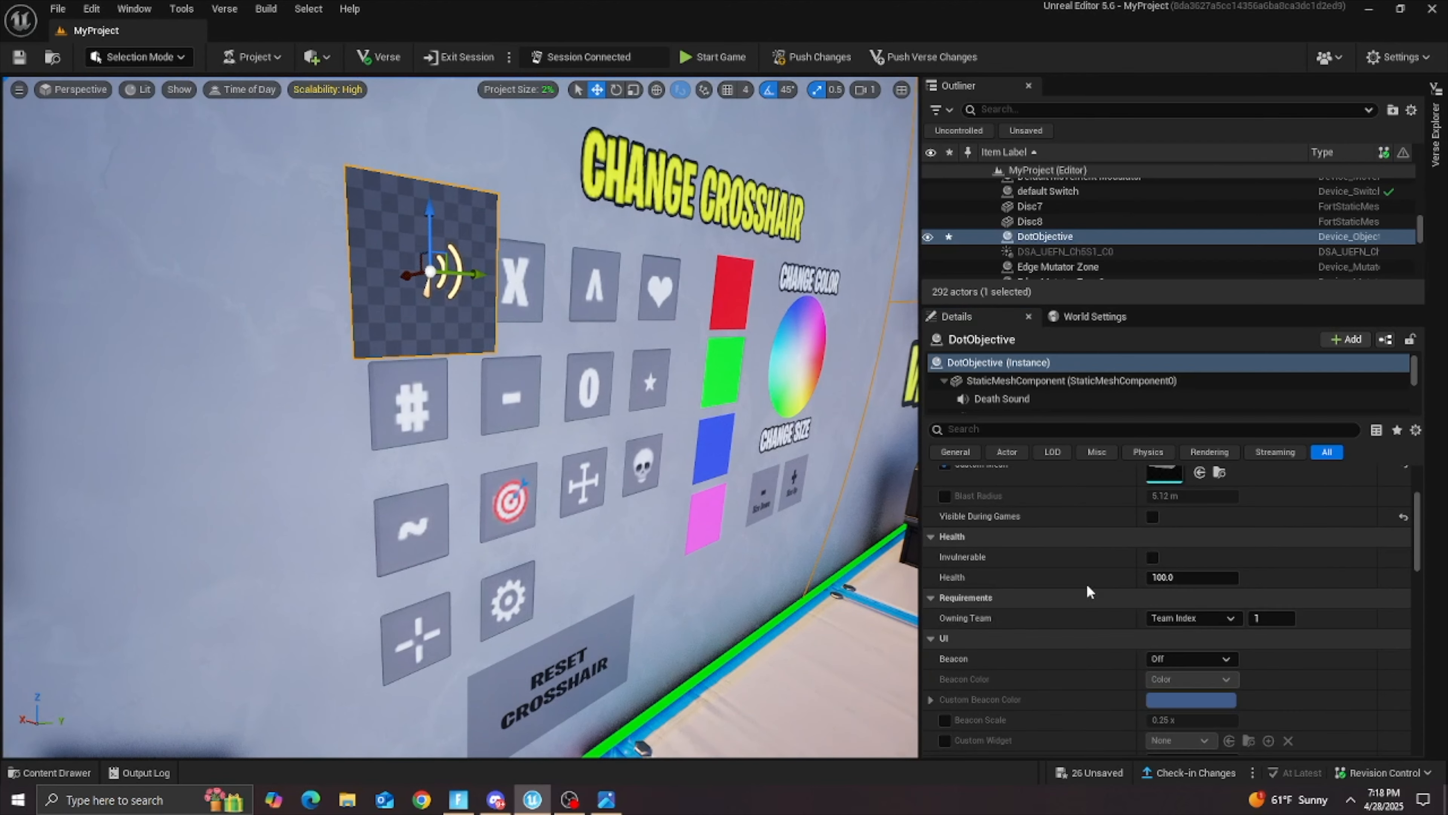
scroll(1020, 585, "down", 6)
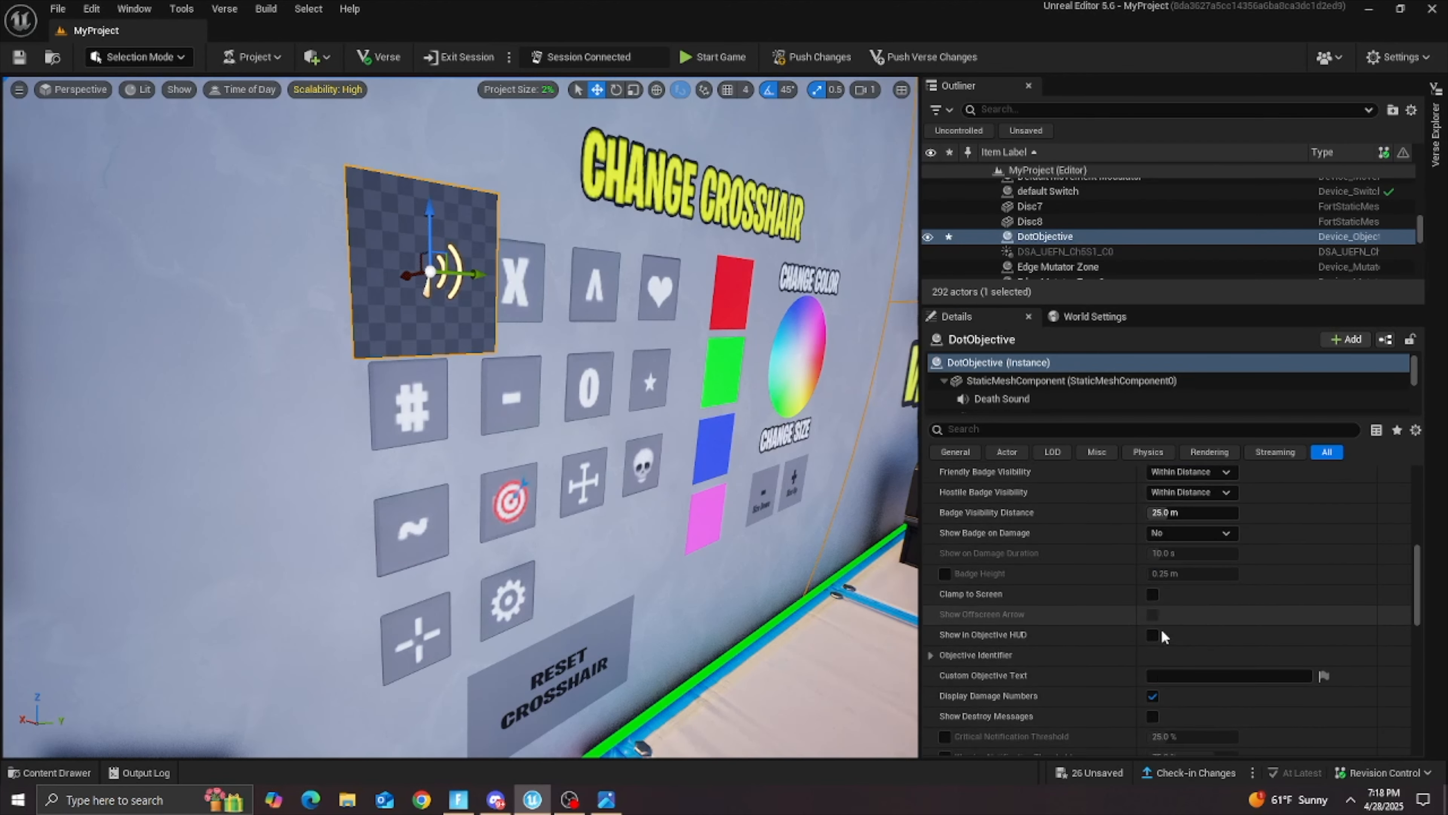
scroll(1155, 634, "down", 5)
scroll(1106, 624, "up", 8)
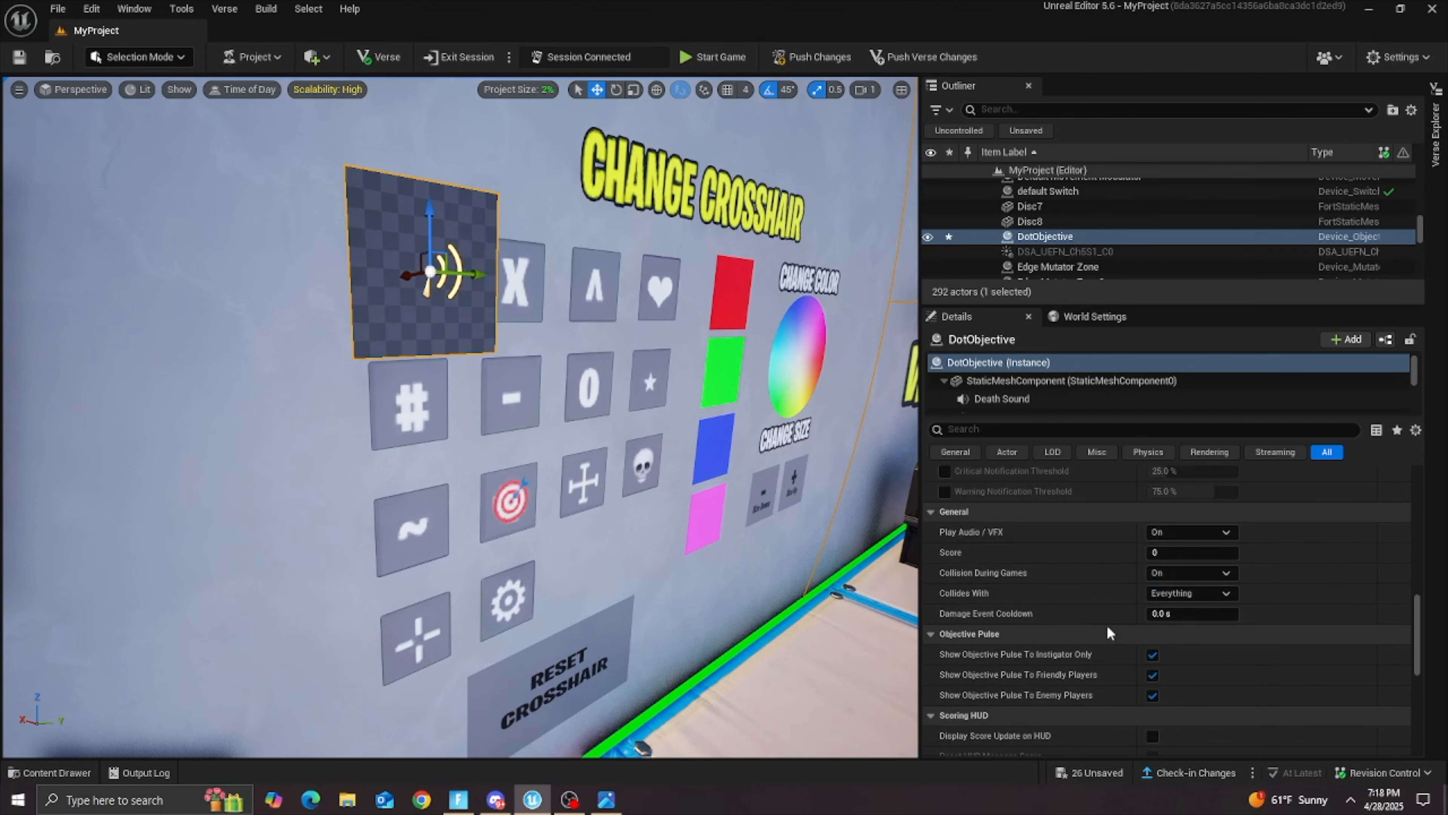
scroll(1202, 676, "up", 8)
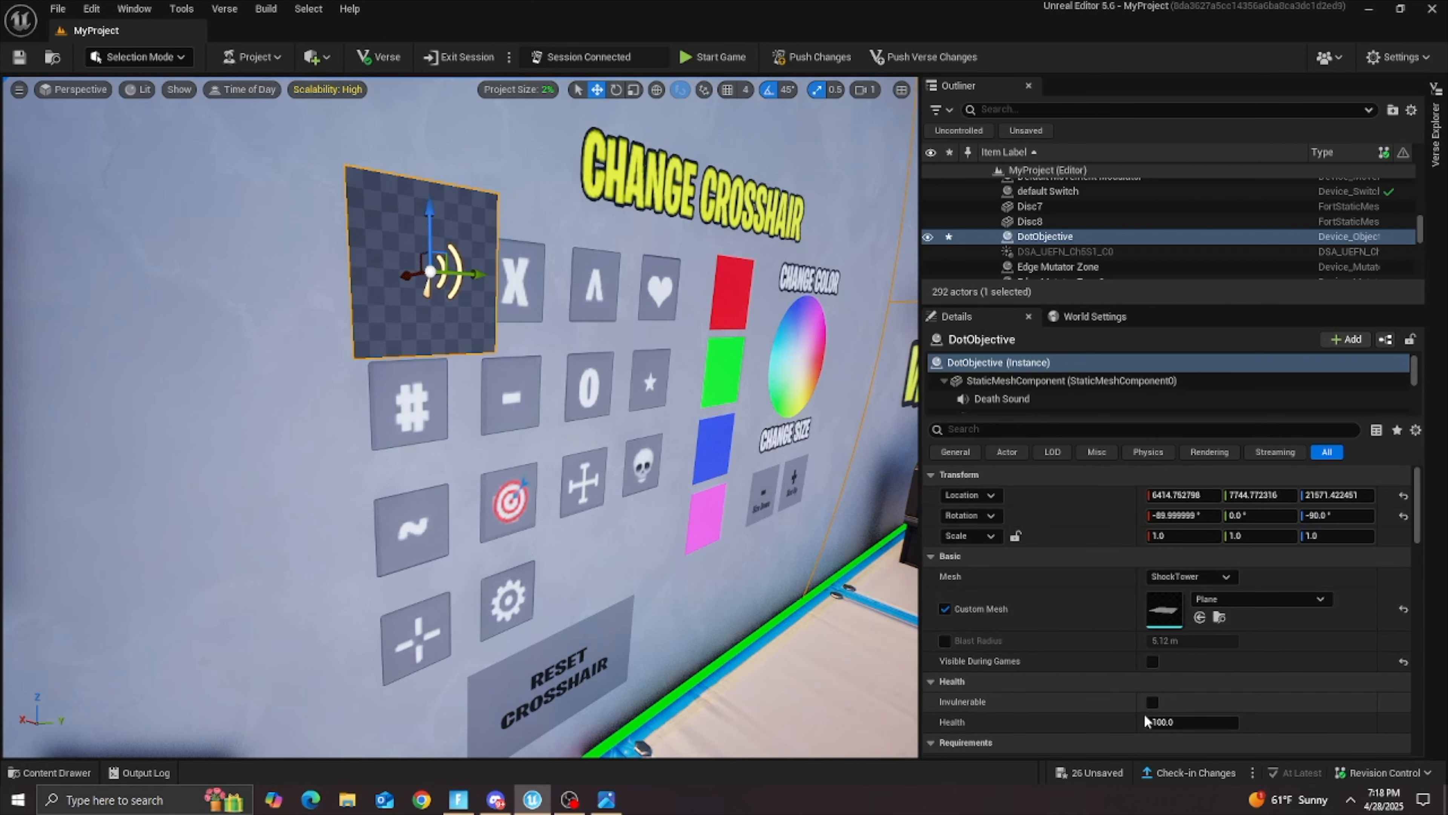
left_click(1110, 778)
left_click(921, 568)
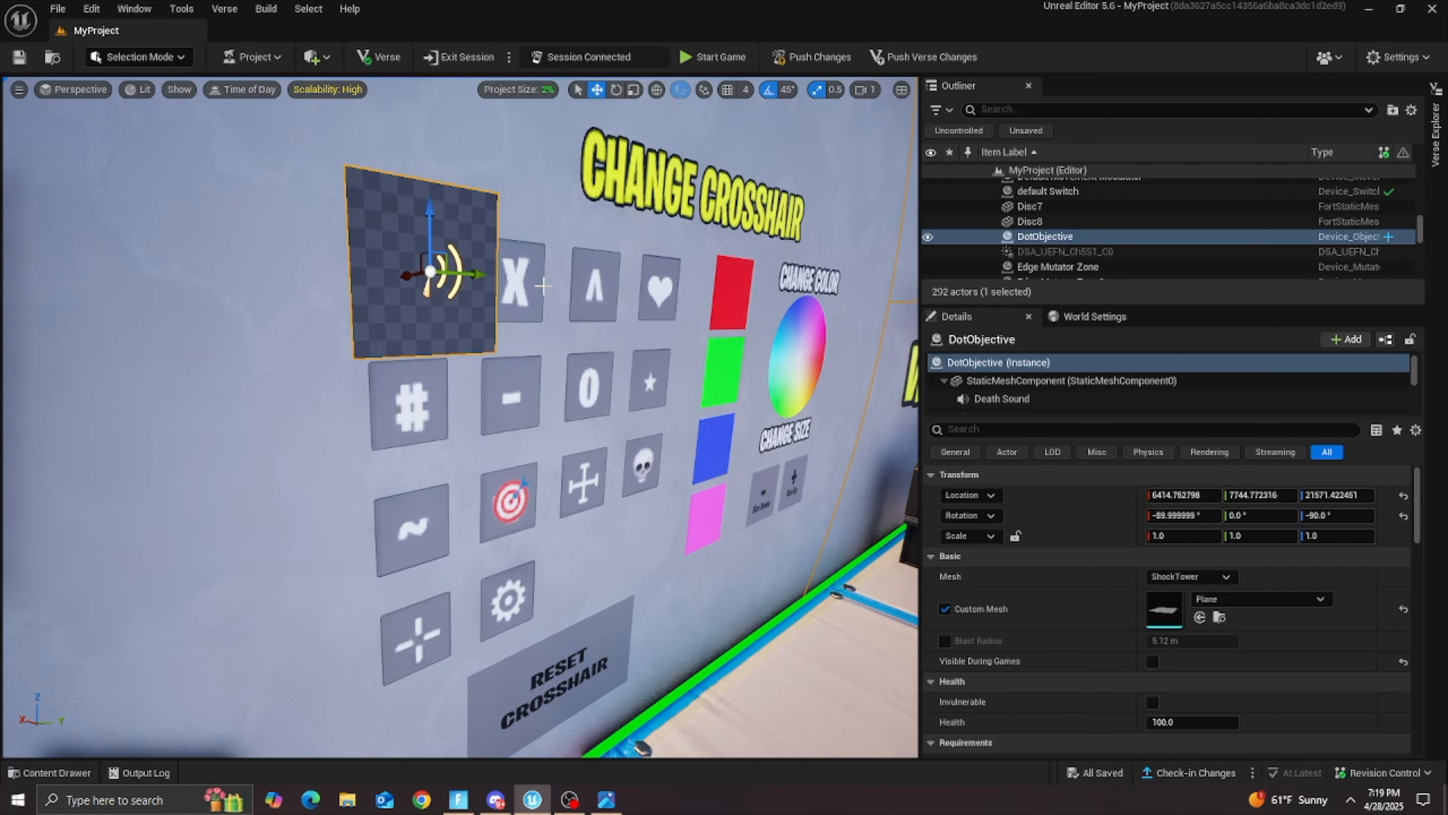
Step: Set DotObjective's X and Y scale to 0.7
right_click_drag(578, 307, 502, 307)
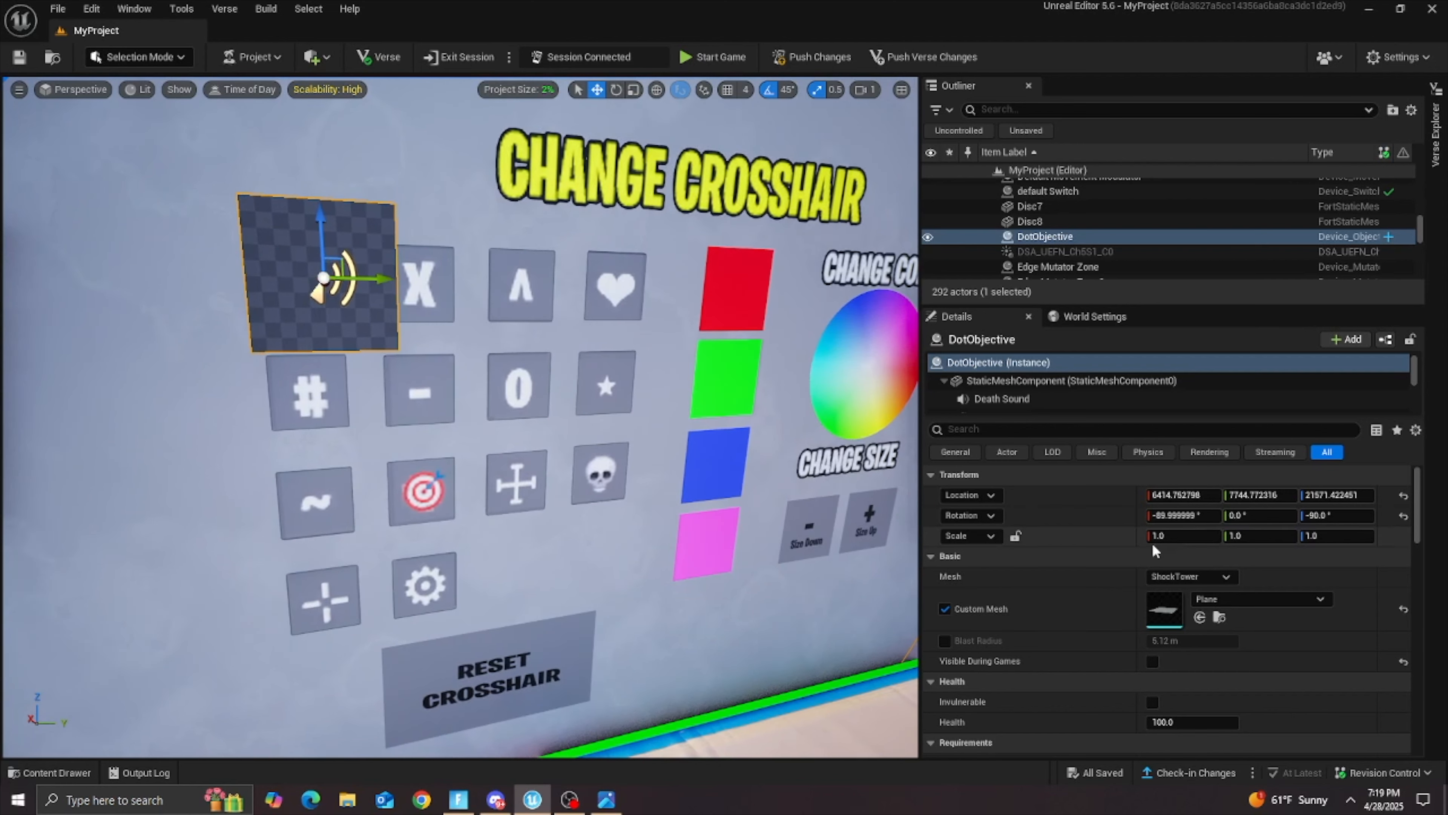
type("0.7")
key("Return")
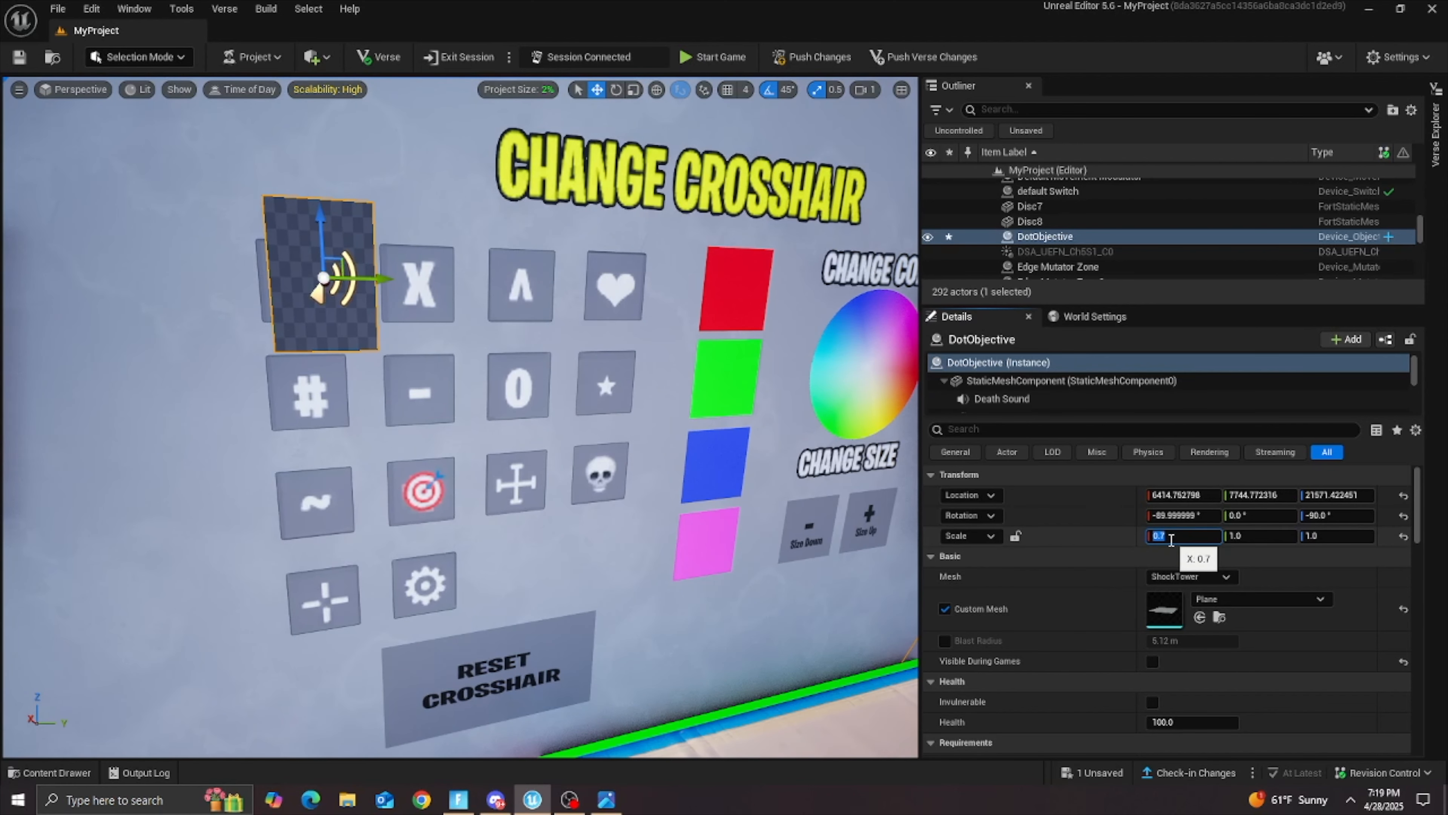
type("0.7")
key("Return")
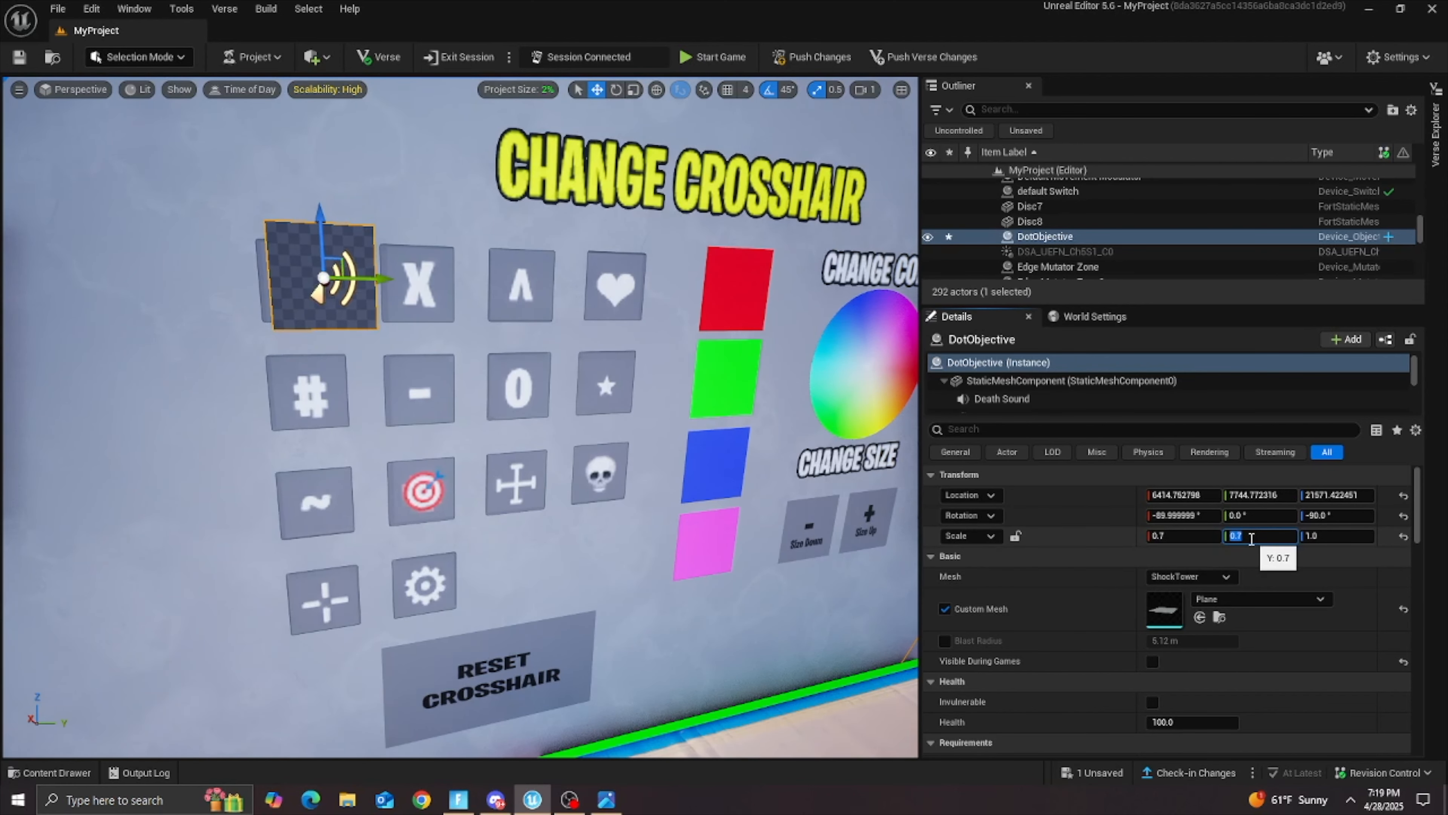
Step: Move DotObjective beside the dot icon to compare their sizes and set its X and Y scale to 0.6
right_click_drag(478, 299, 457, 408)
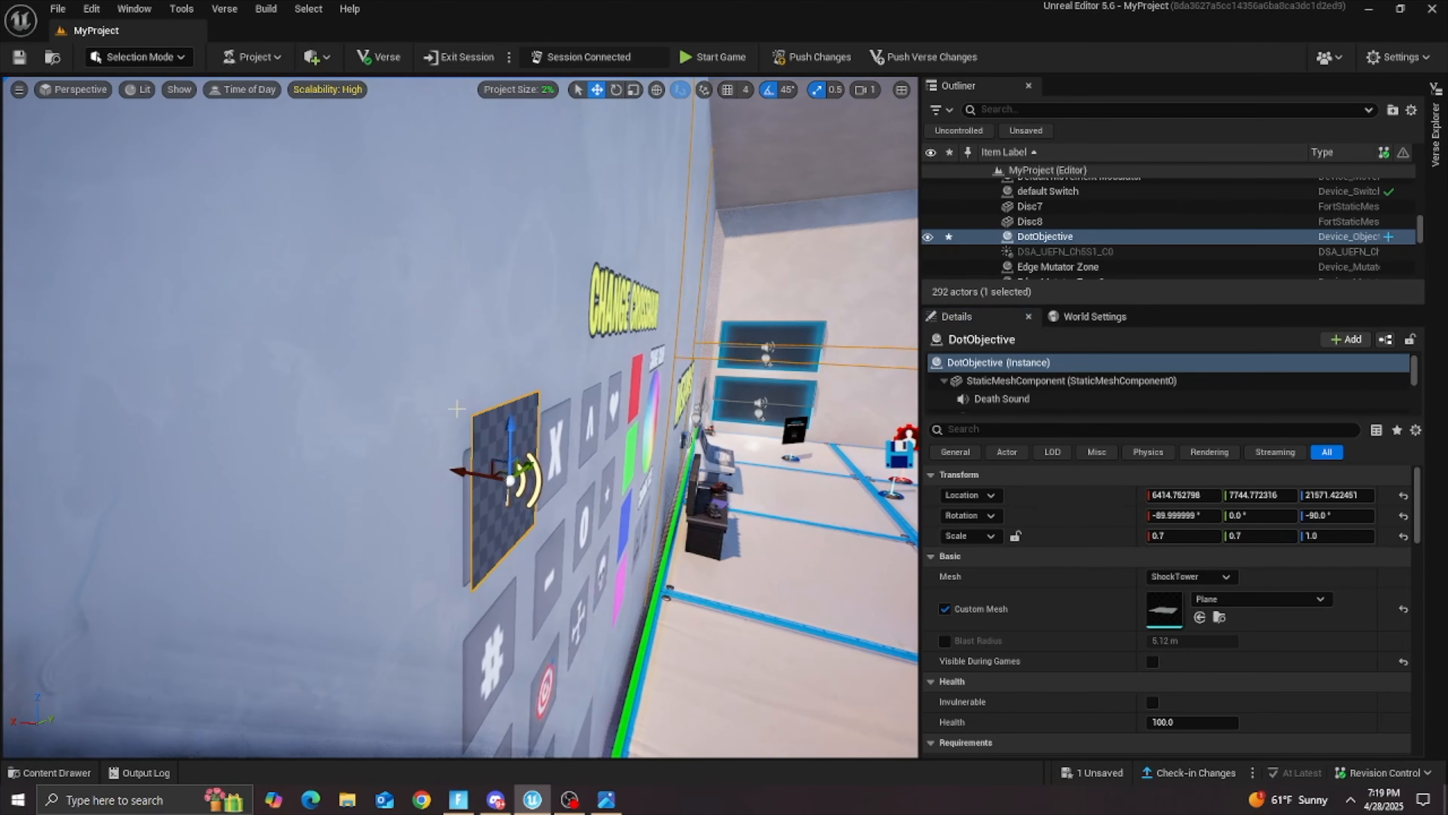
left_click_drag(533, 466, 506, 440)
right_click_drag(545, 474, 429, 471)
left_click_drag(611, 453, 497, 470)
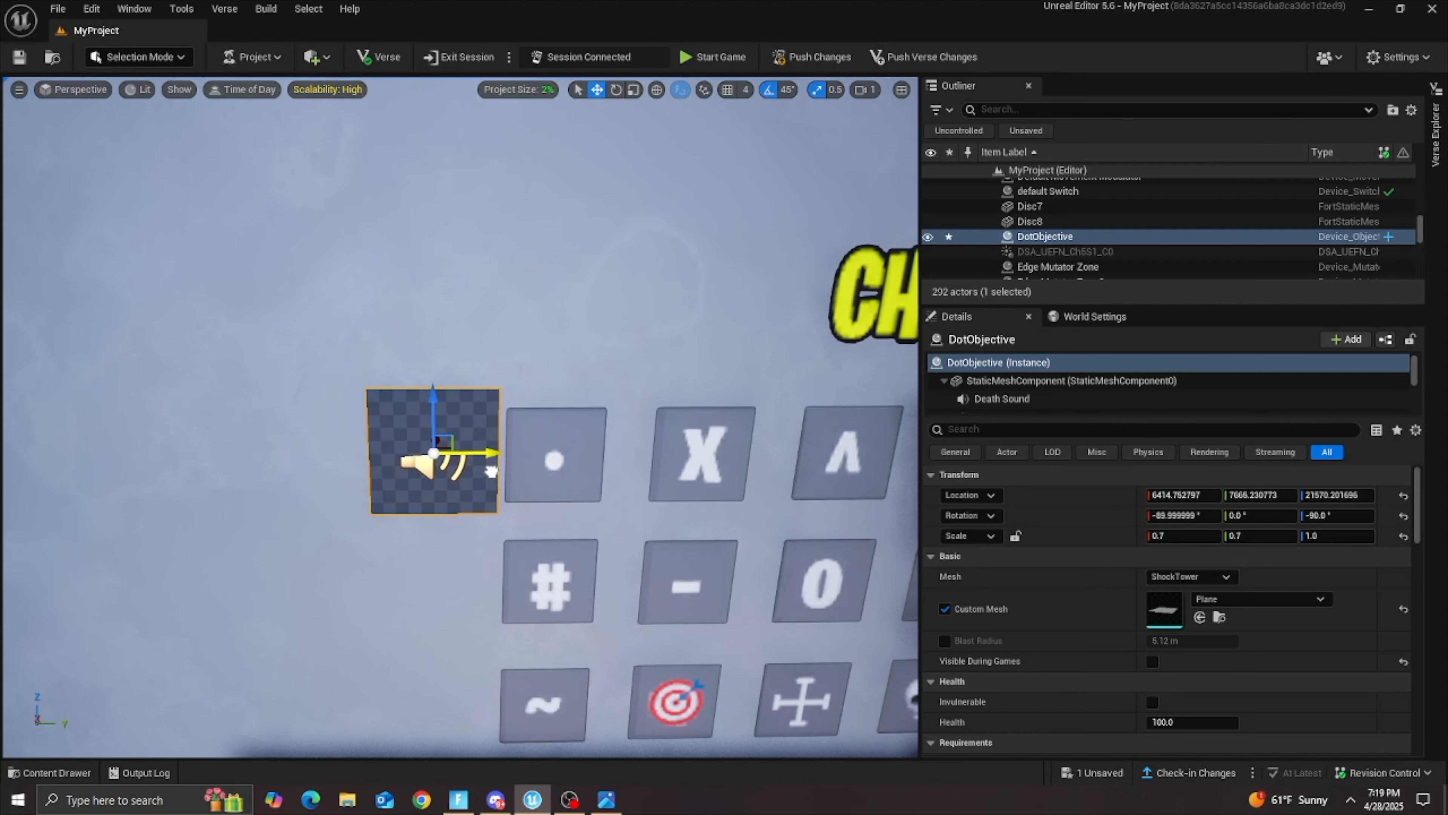
key("s")
right_click_drag(623, 463, 764, 446)
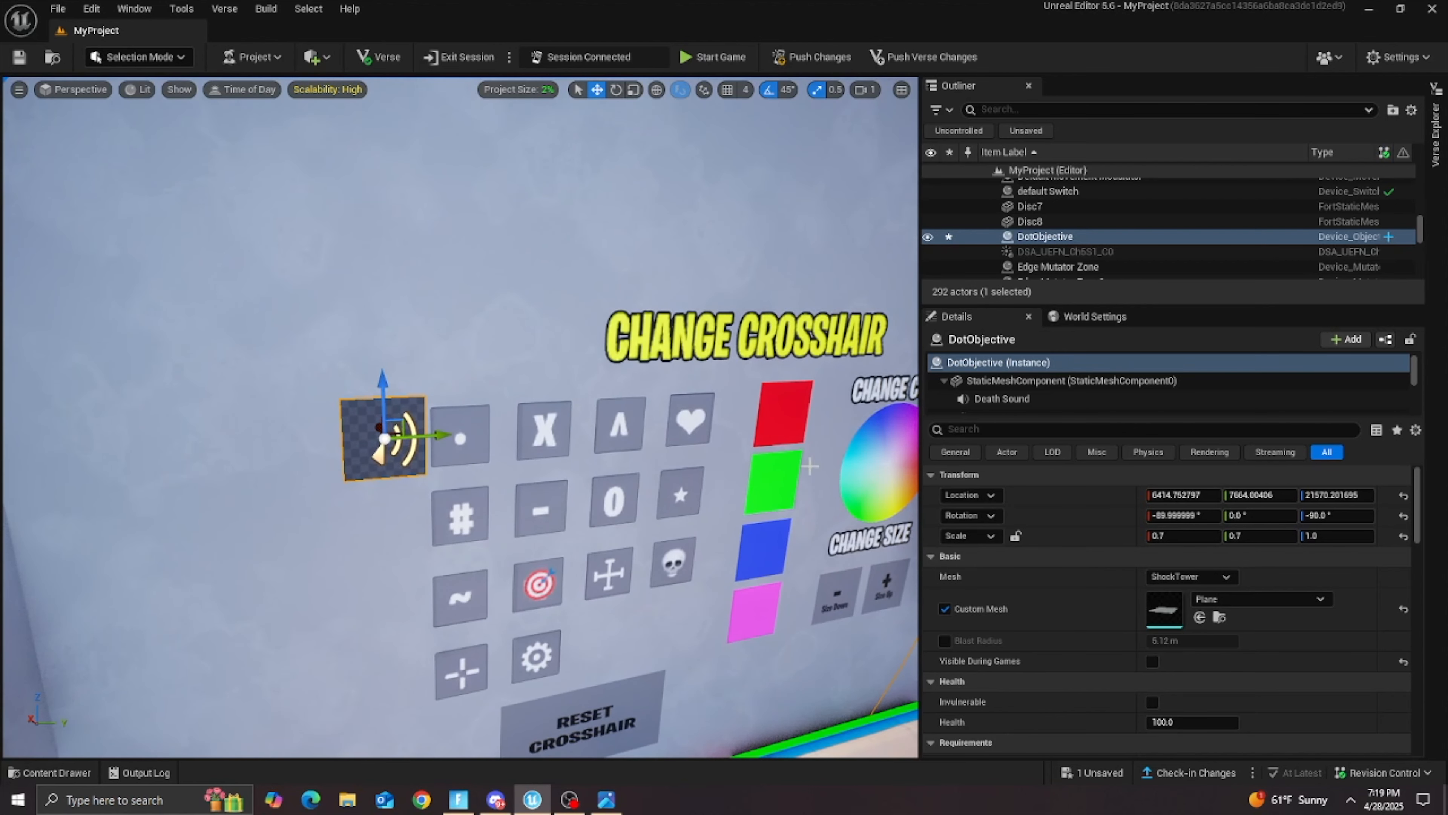
right_click_drag(877, 603, 798, 599)
left_click(1166, 536)
type("0.6")
Step: Duplicate the dot objective onto the X and up-arrow icons, naming the copies XObjective and UpArrowObjective
left_click_drag(508, 471, 655, 471)
left_click_drag(388, 211, 547, 209, "alt")
left_click(1055, 251)
type("x")
left_click(1050, 361)
left_click(1029, 272)
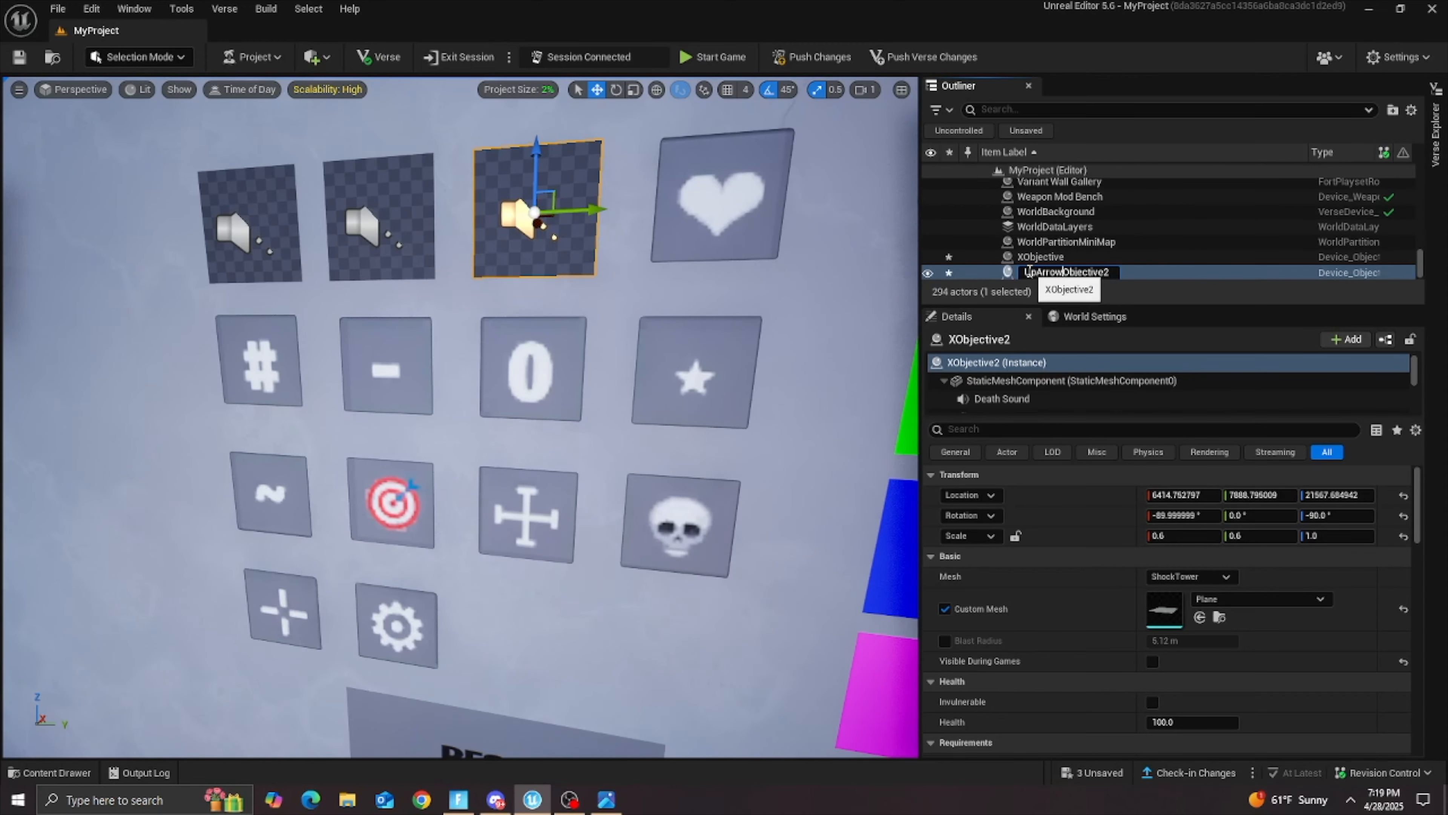
type("UpArrowObjective2")
key("Return")
Step: Copy the objectives onto the heart, hashtag, hyphen and zero icons, naming each copy after its icon, such as HashTagObjective and HyphenObjective
left_click_drag(588, 233, 779, 224, "alt")
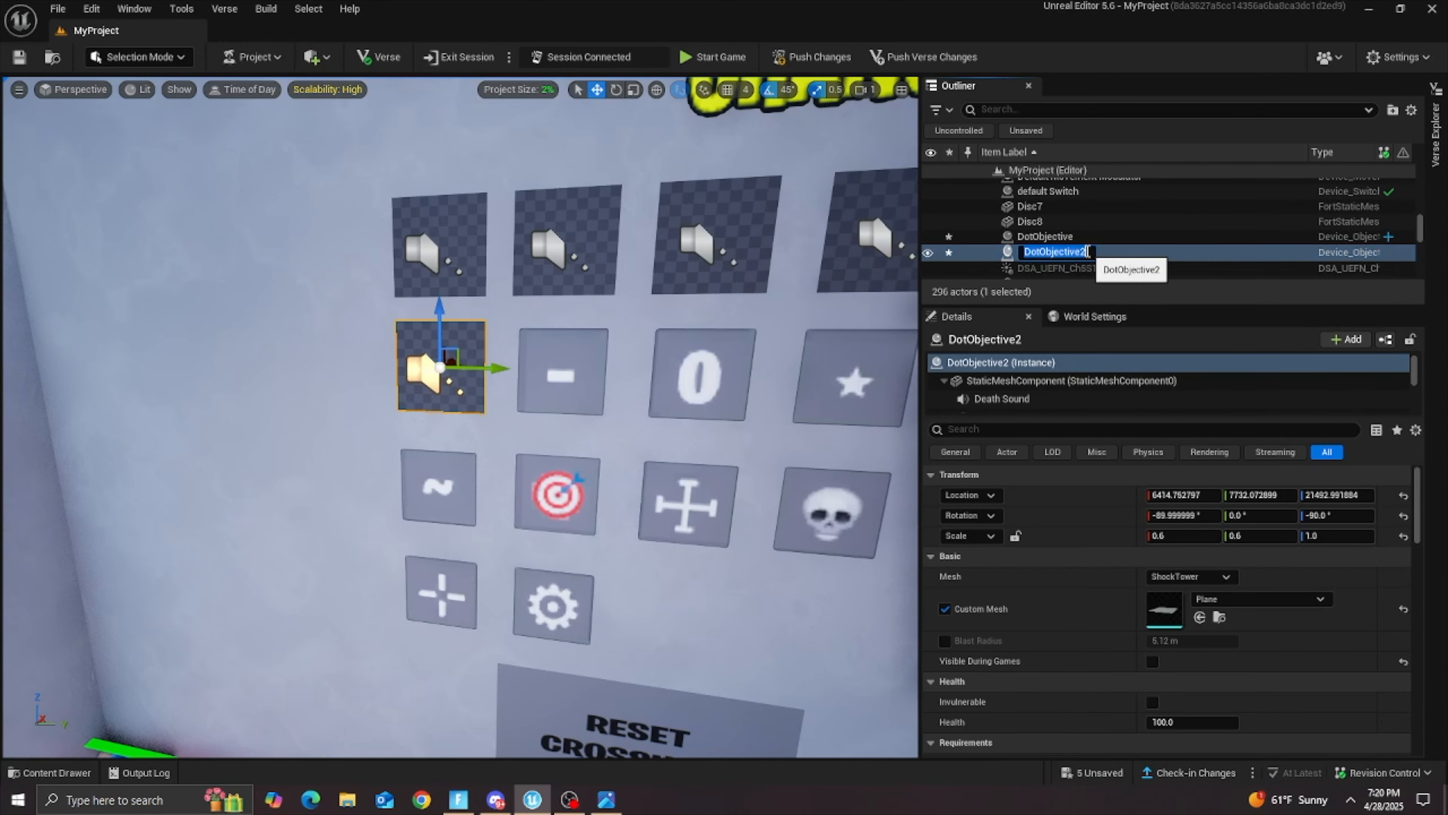
key("Return")
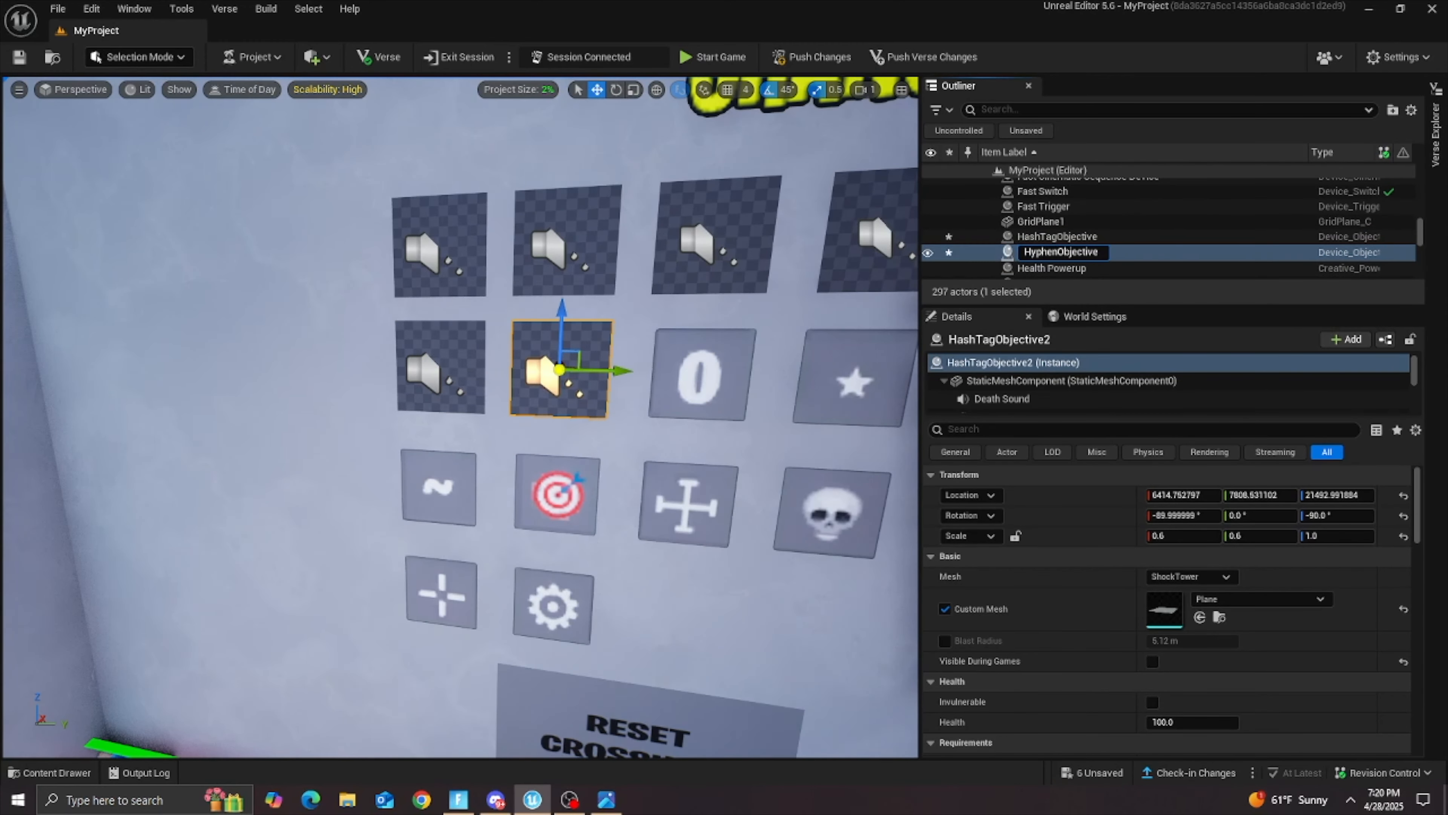
key("Return")
left_click_drag(561, 368, 701, 372, "alt")
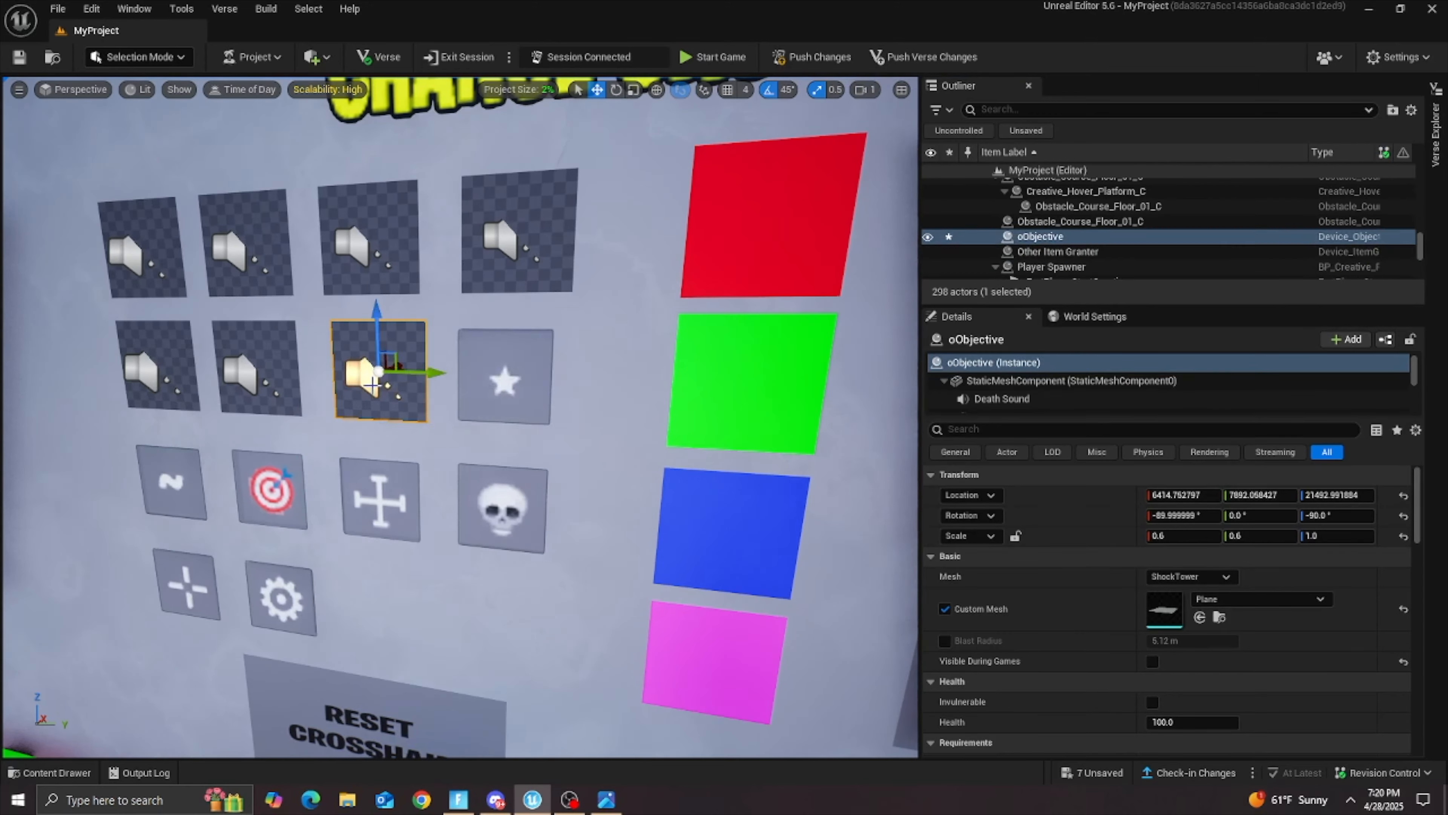
Step: Cover the remaining crosshair icons with named objective copies and fit a copy named ResetObjective to the RESET CROSSHAIR plane
left_click_drag(365, 372, 501, 372, "alt")
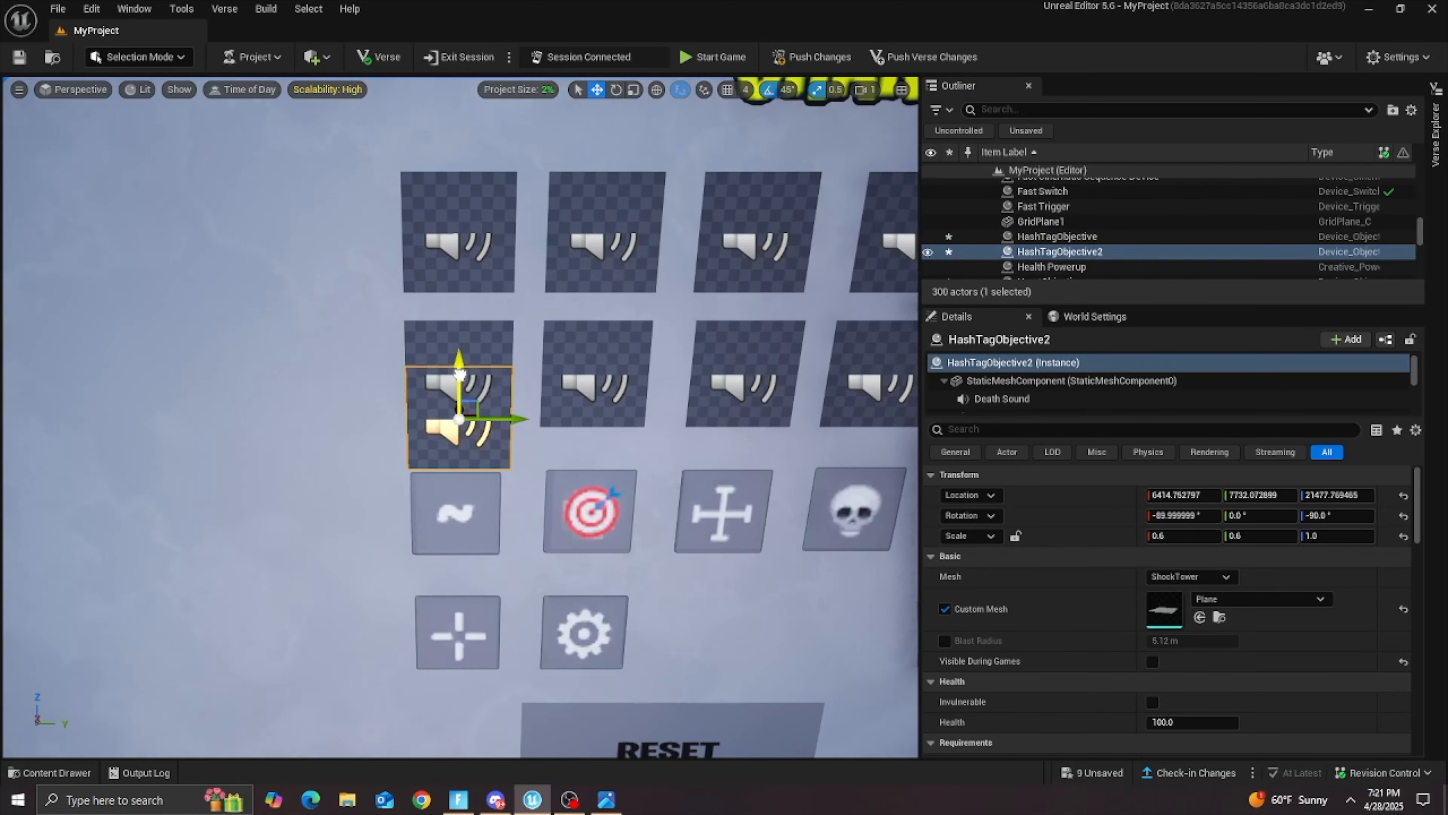
left_click_drag(460, 374, 460, 465, "alt")
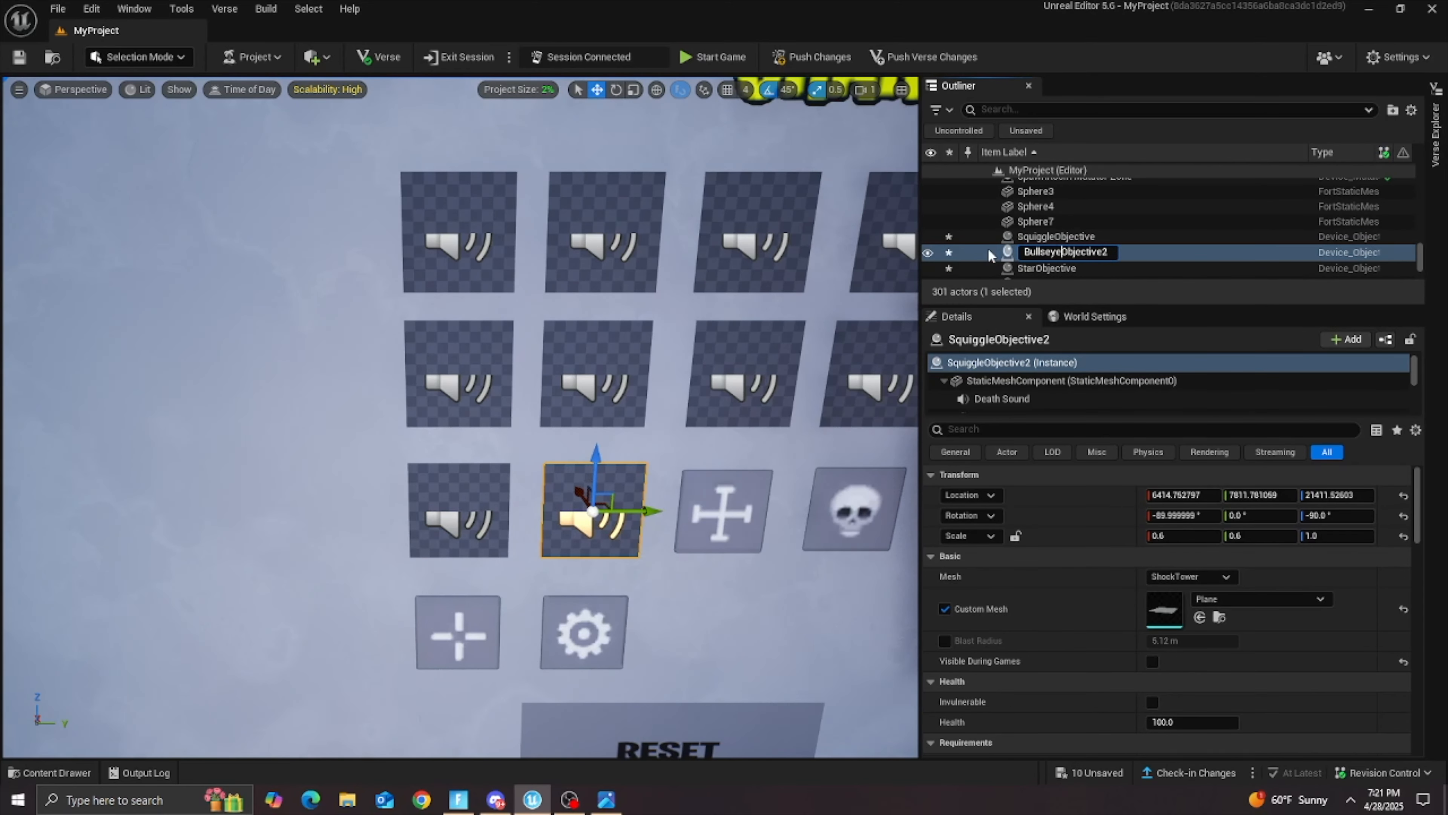
left_click_drag(632, 524, 763, 526, "alt")
key("F2")
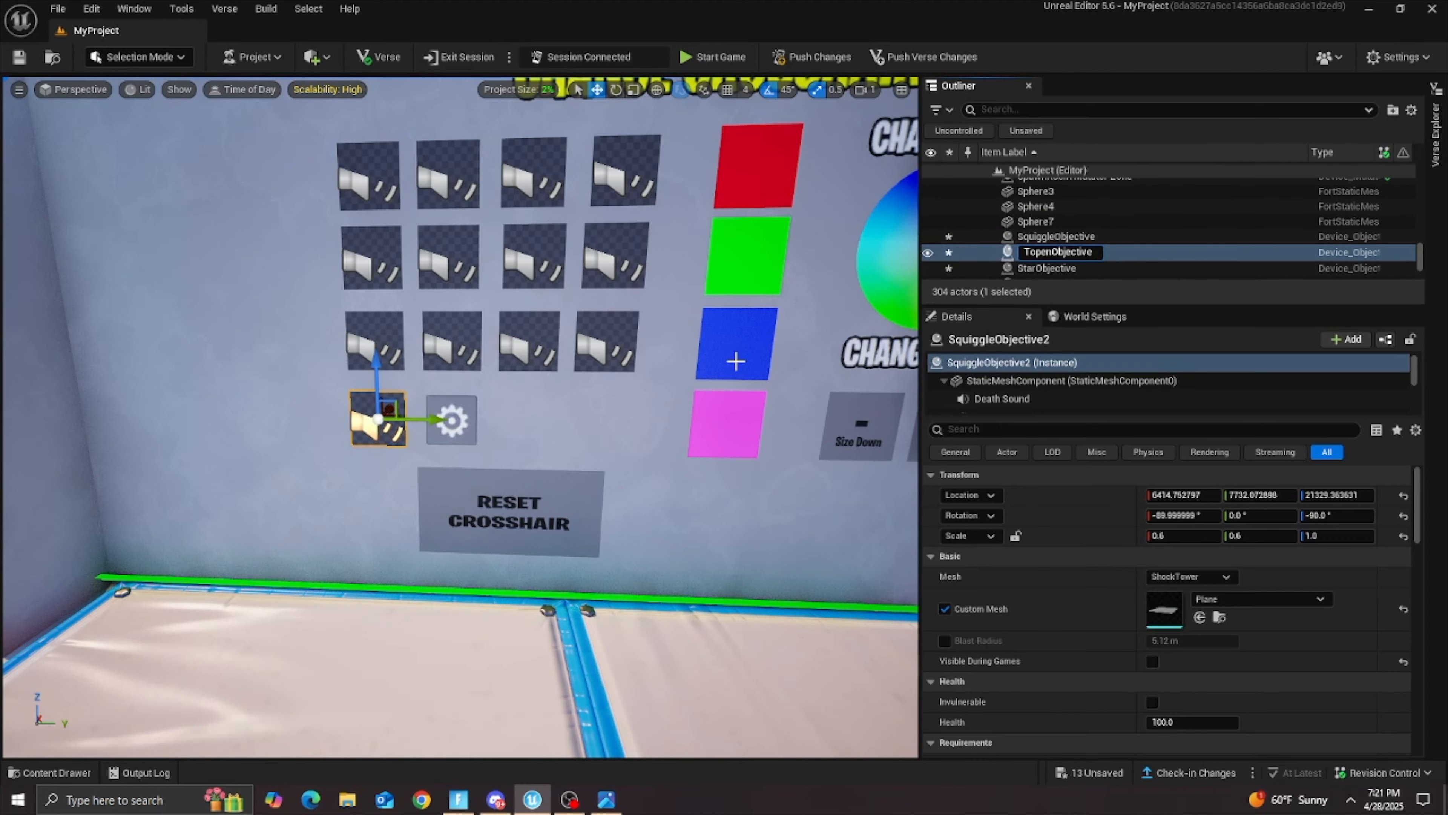
key("Return")
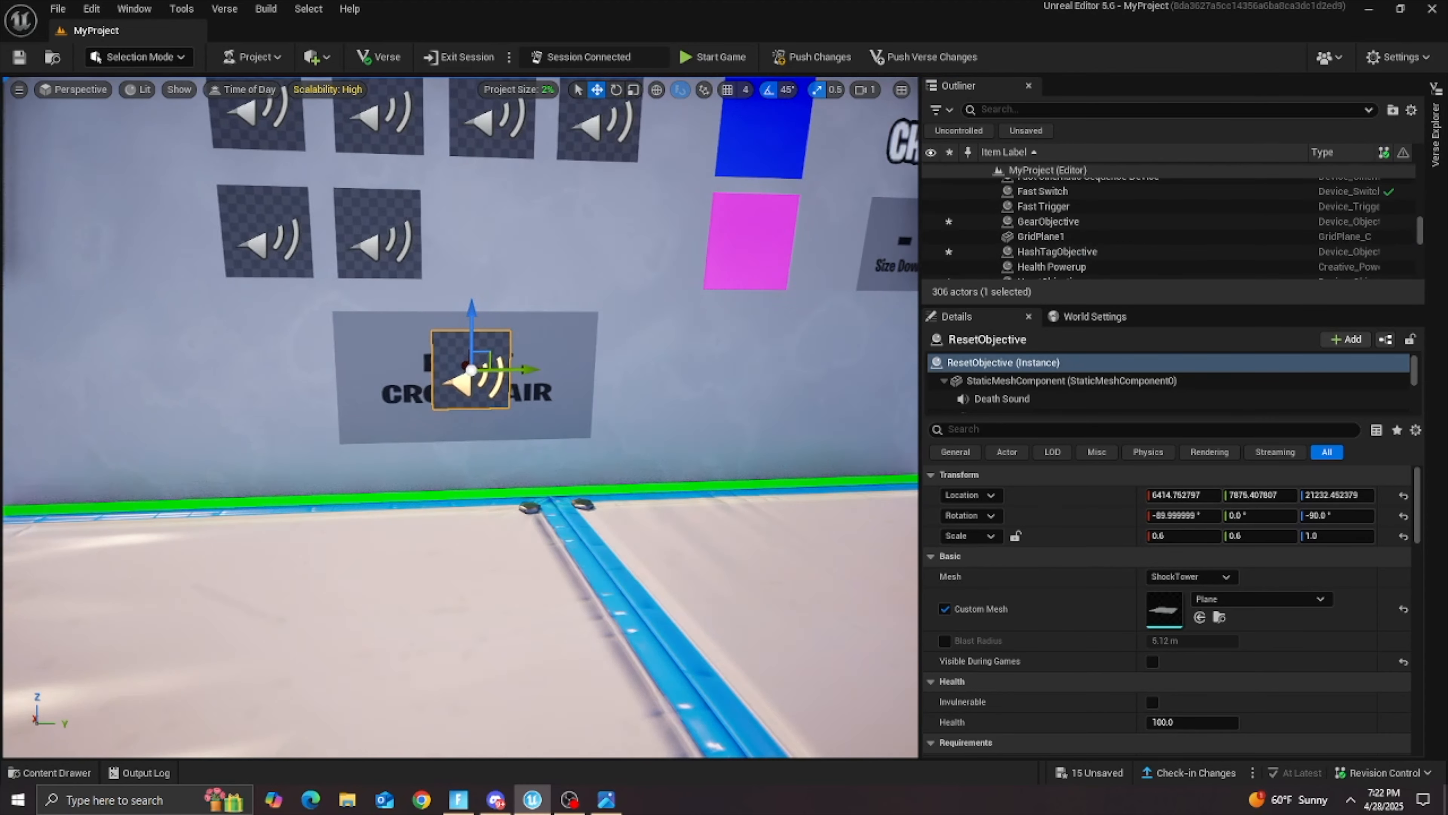
left_click(1172, 539)
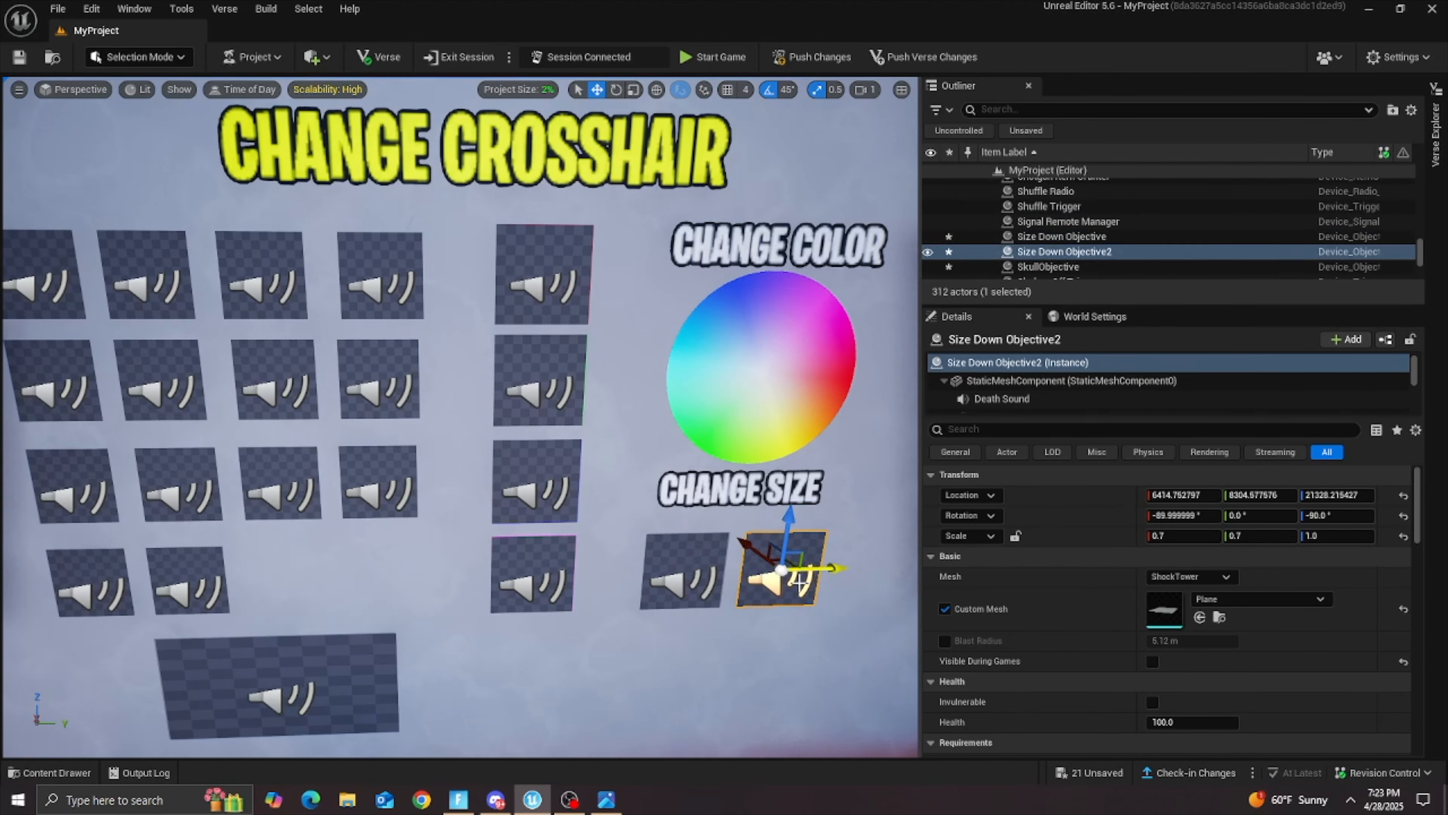
Step: Scale the green objective's copy to 1.5 in X and Y and centre it over the color wheel
key("ctrl+z")
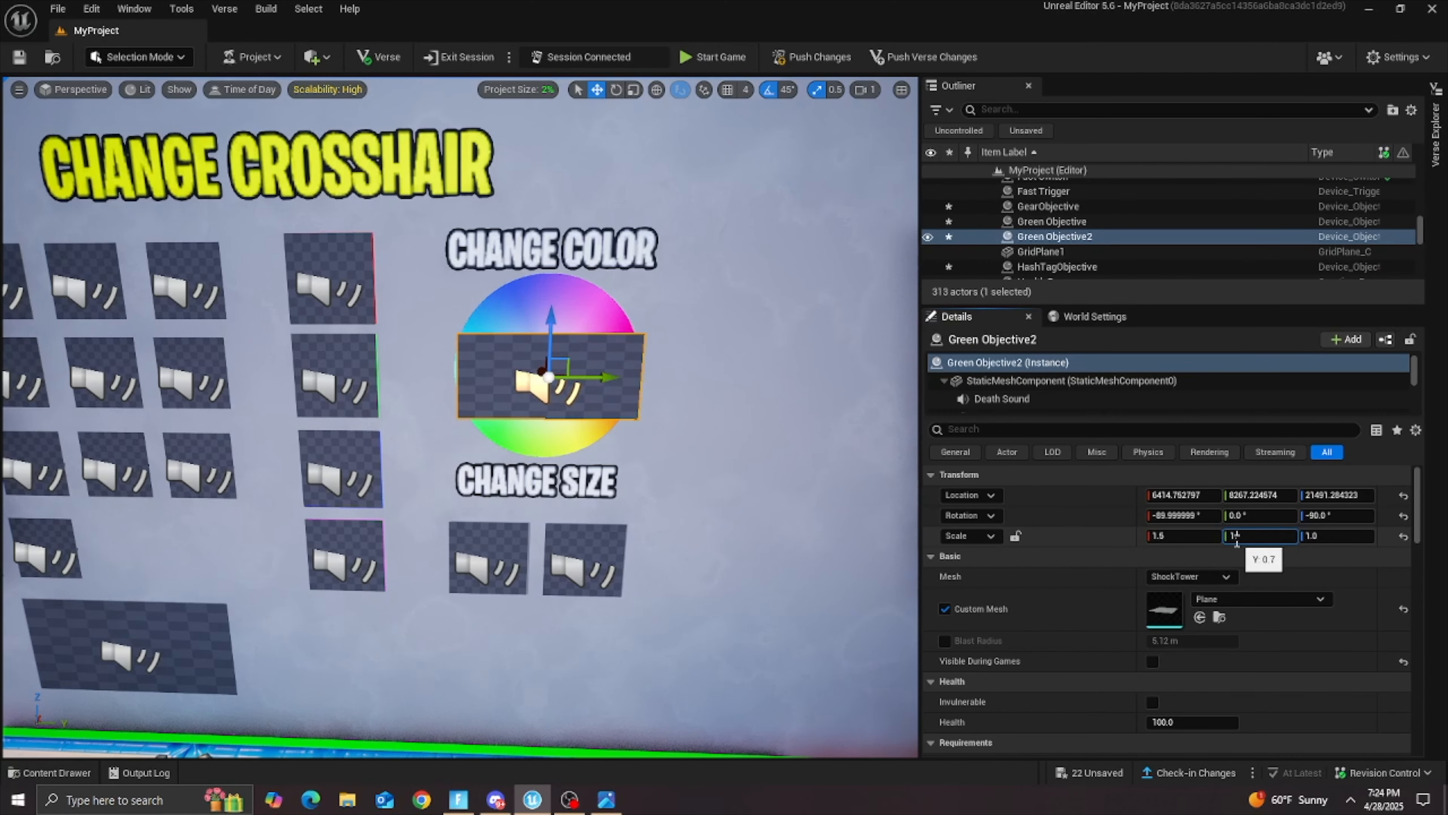
type(".5")
key("Return")
left_click_drag(555, 318, 558, 311)
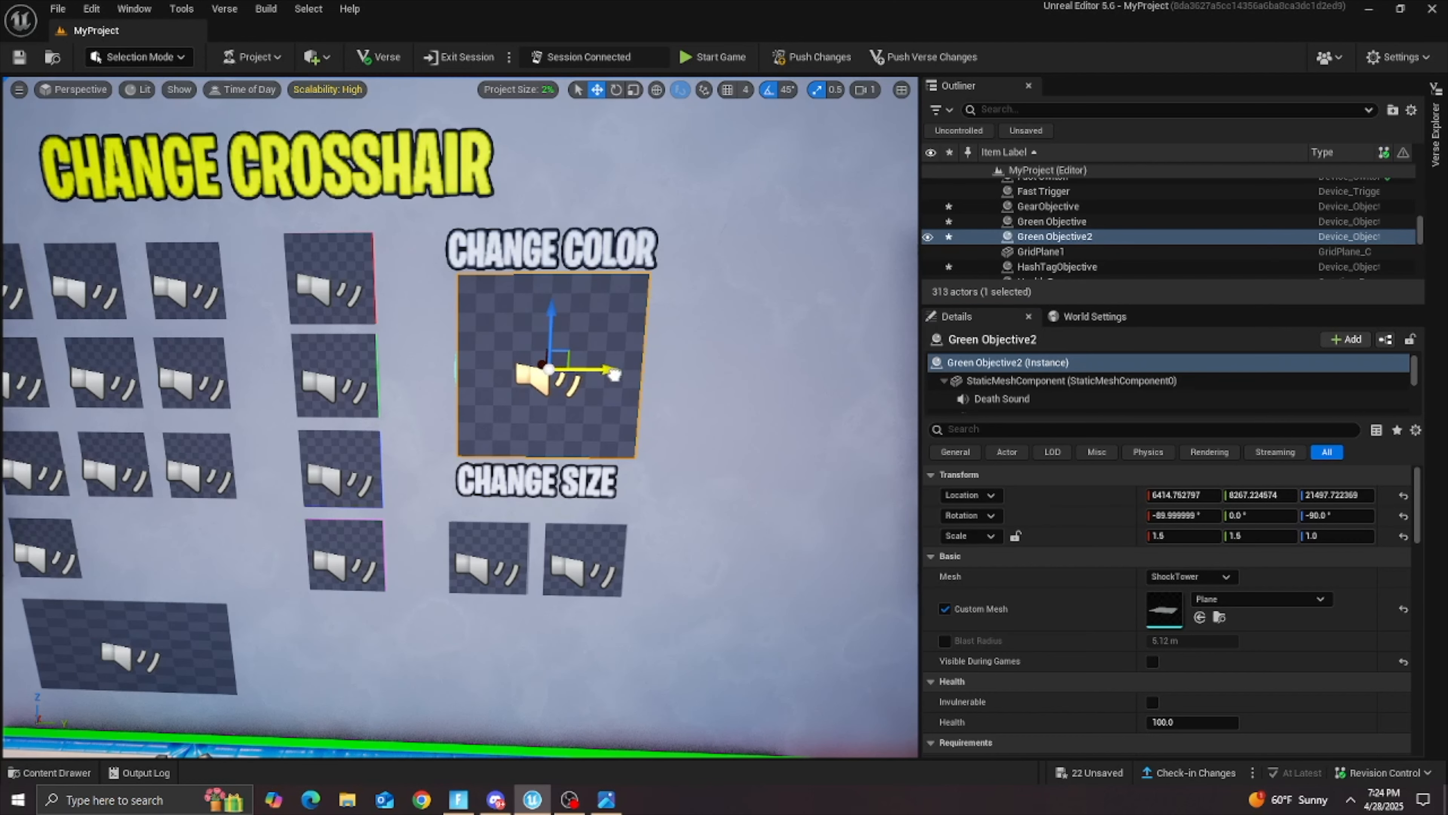
left_click_drag(611, 375, 613, 377)
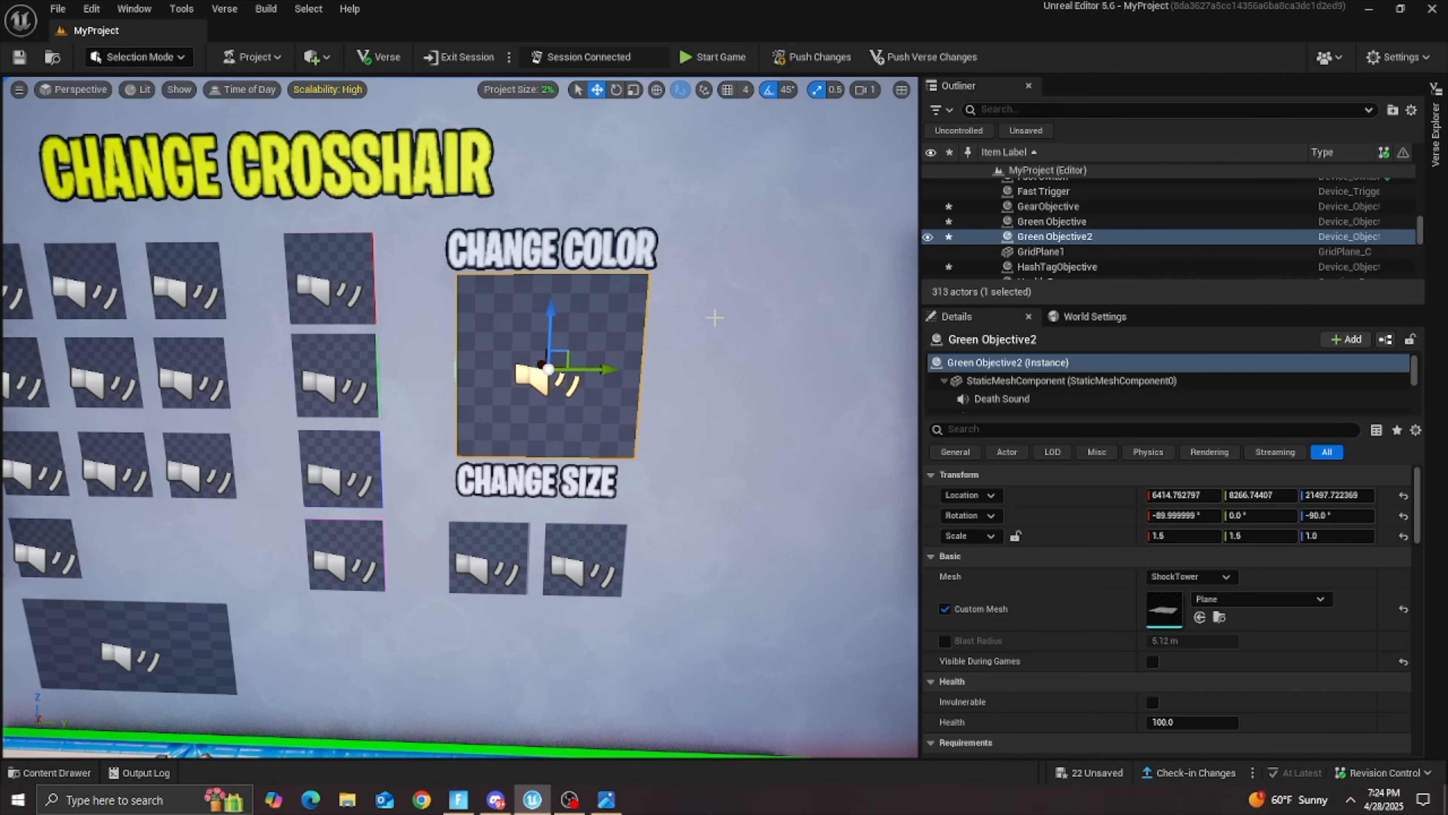
Step: Save all unsaved changes to the map once every button on the wall has an objective
left_click(715, 318)
key("s")
right_click_drag(715, 318, 677, 371)
key("s")
key("e")
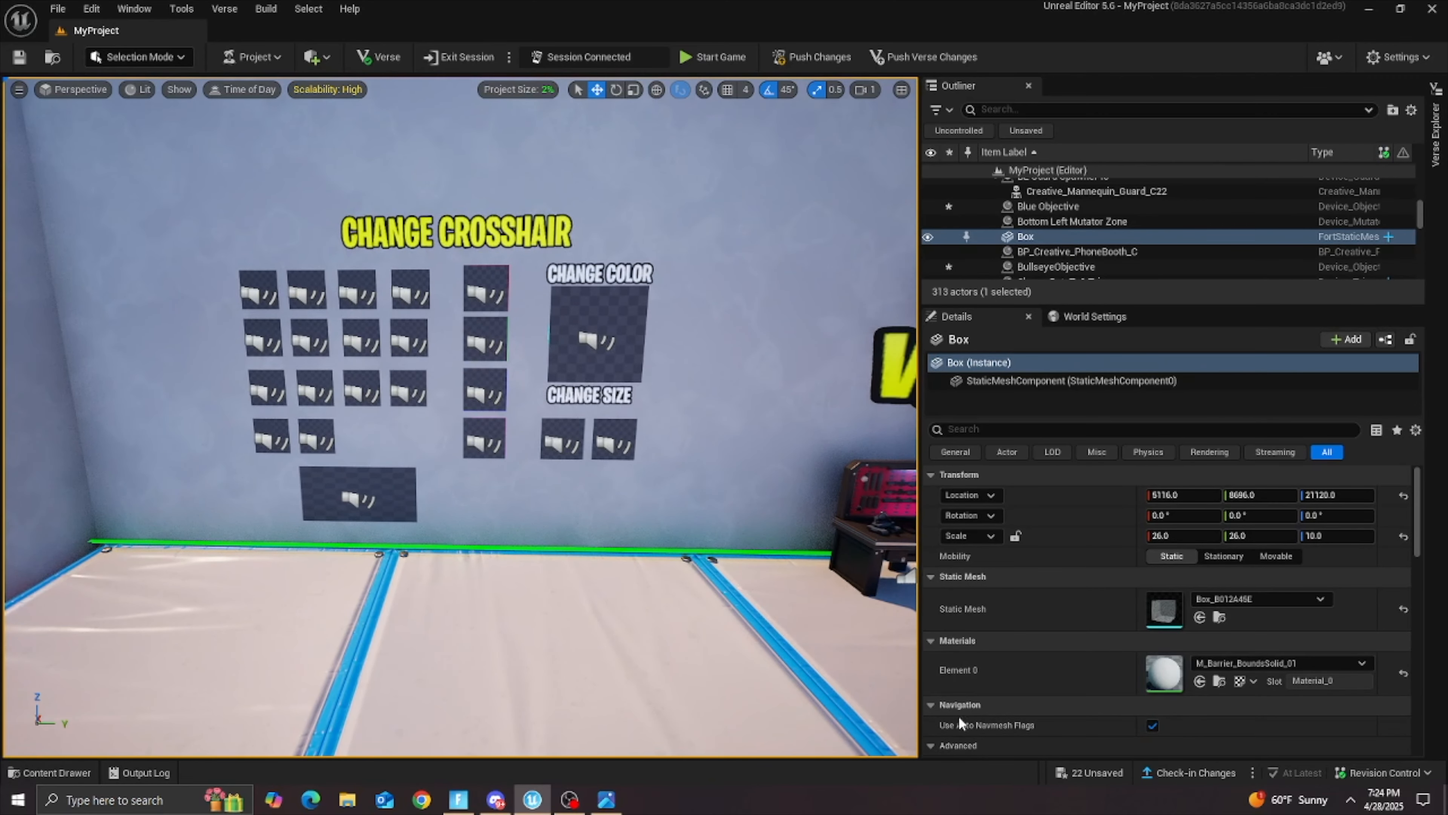
scroll(954, 724, "down", 4)
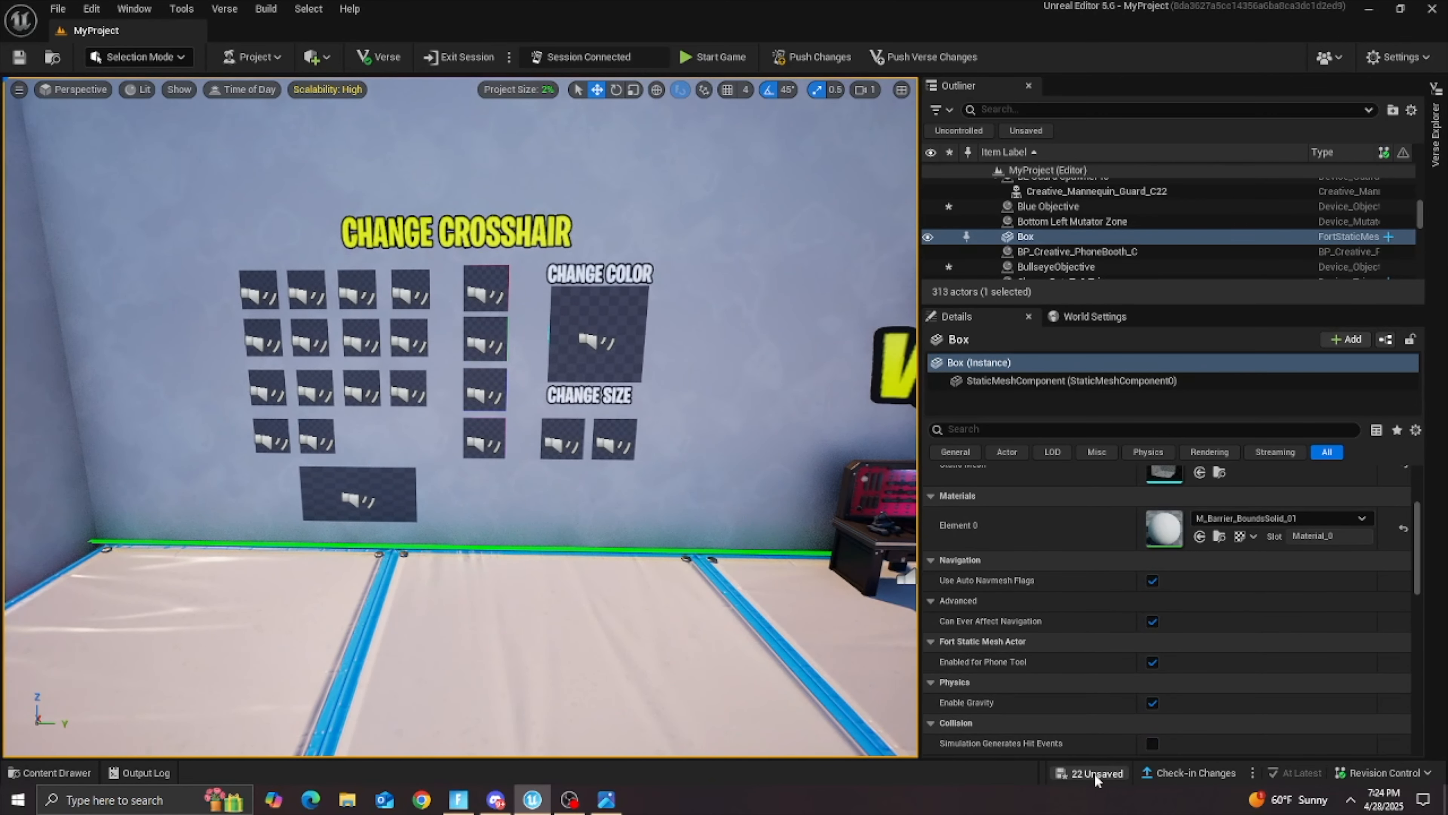
left_click(1094, 773)
left_click(844, 571)
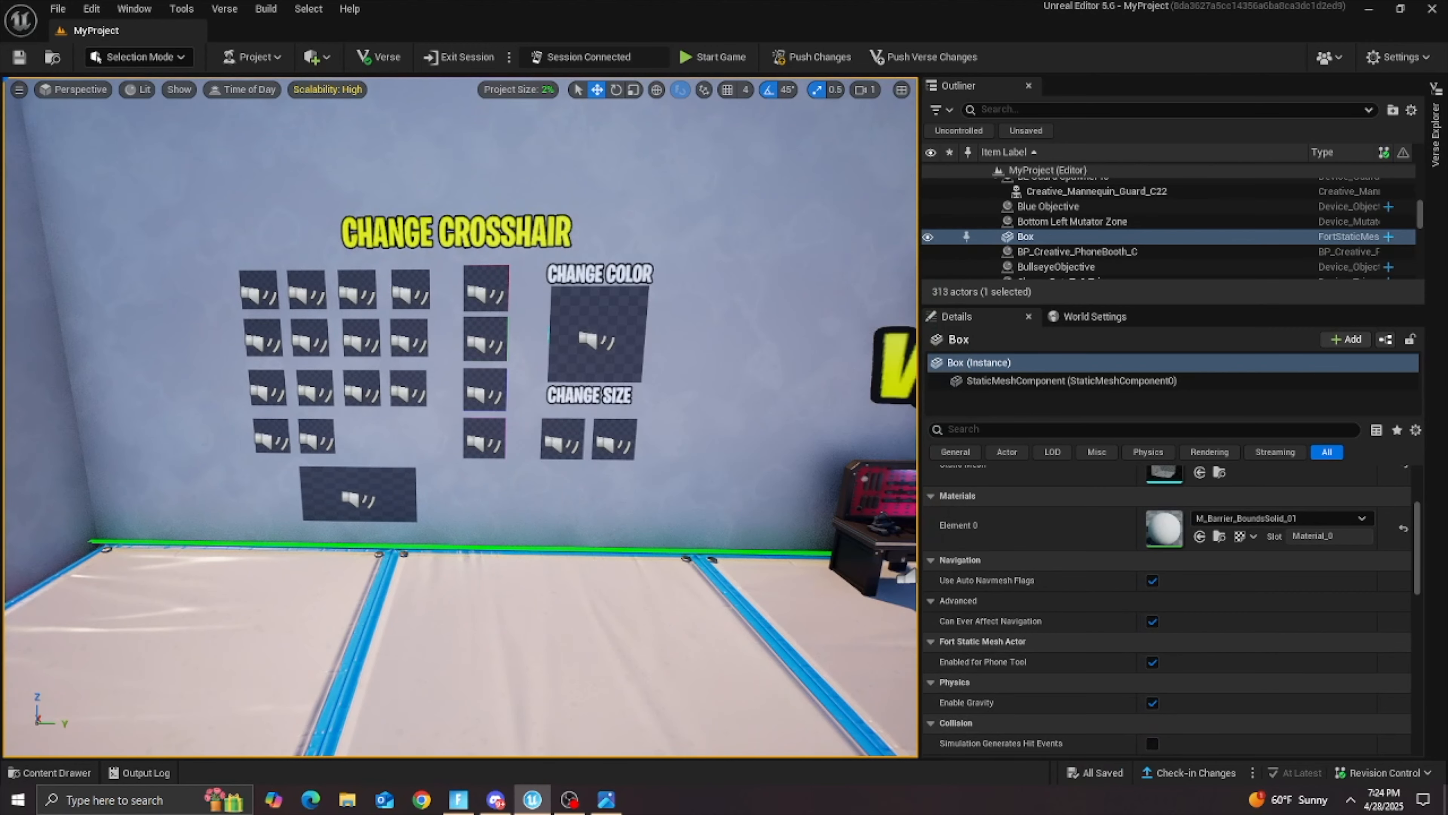
Step: Select the objective over the color wheel and build the project's Verse code
left_click(591, 333)
scroll(1040, 531, "up", 4)
right_click_drag(674, 541, 644, 541)
key("s")
key("w")
key("s")
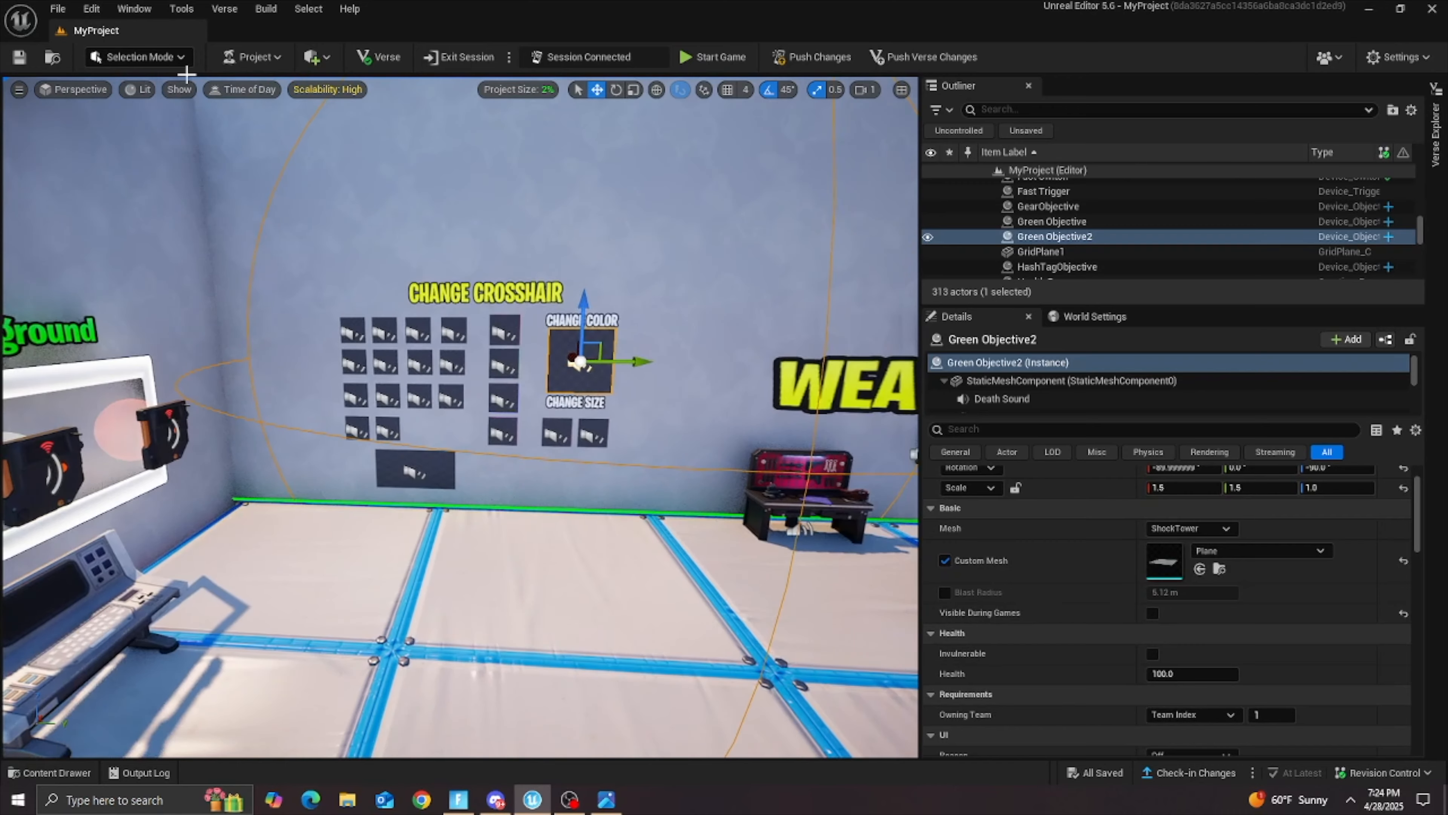
left_click(224, 9)
left_click(269, 49)
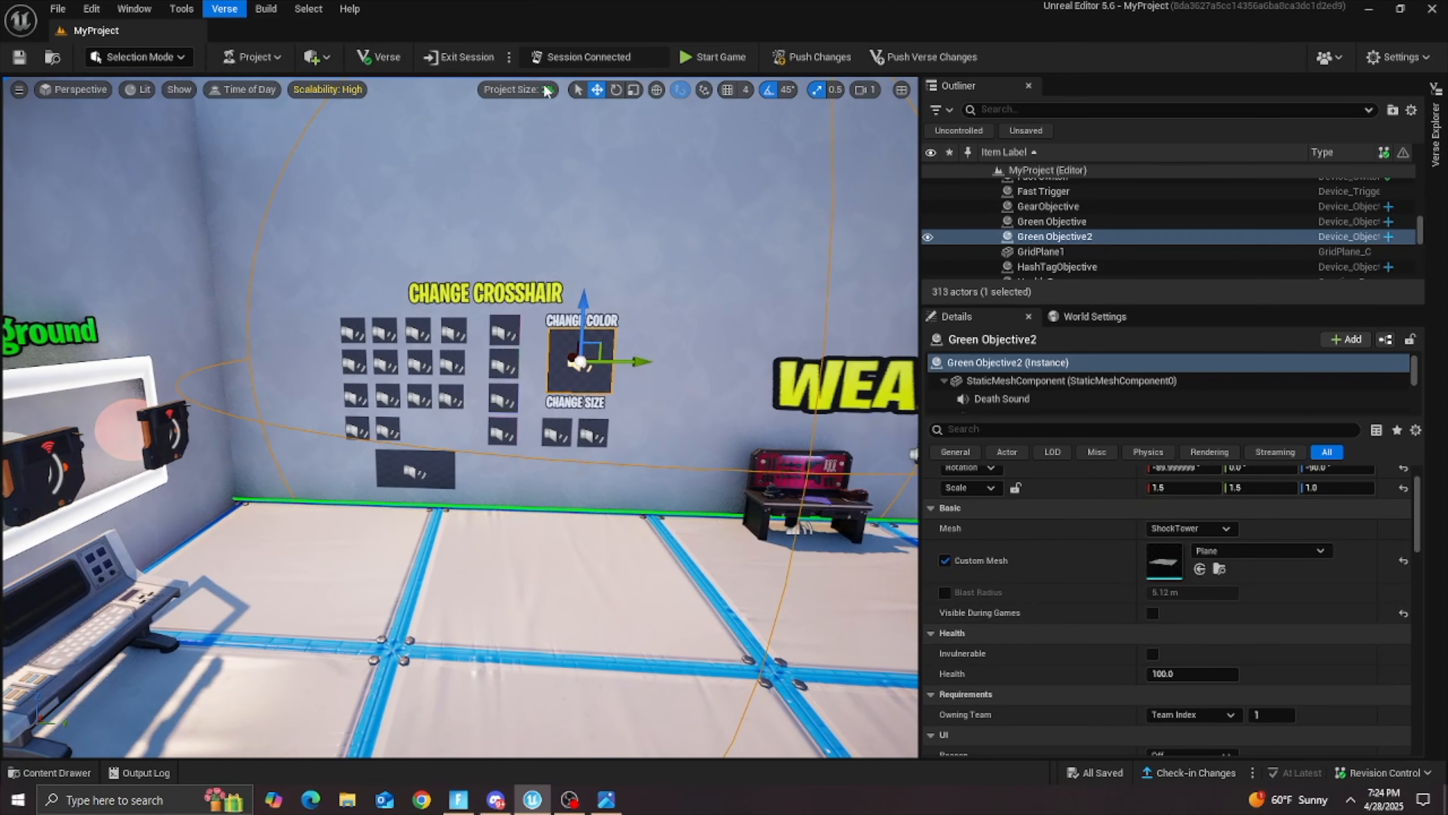
Step: Check the detailed breakdown of the project's download size, and close it
left_click(522, 90)
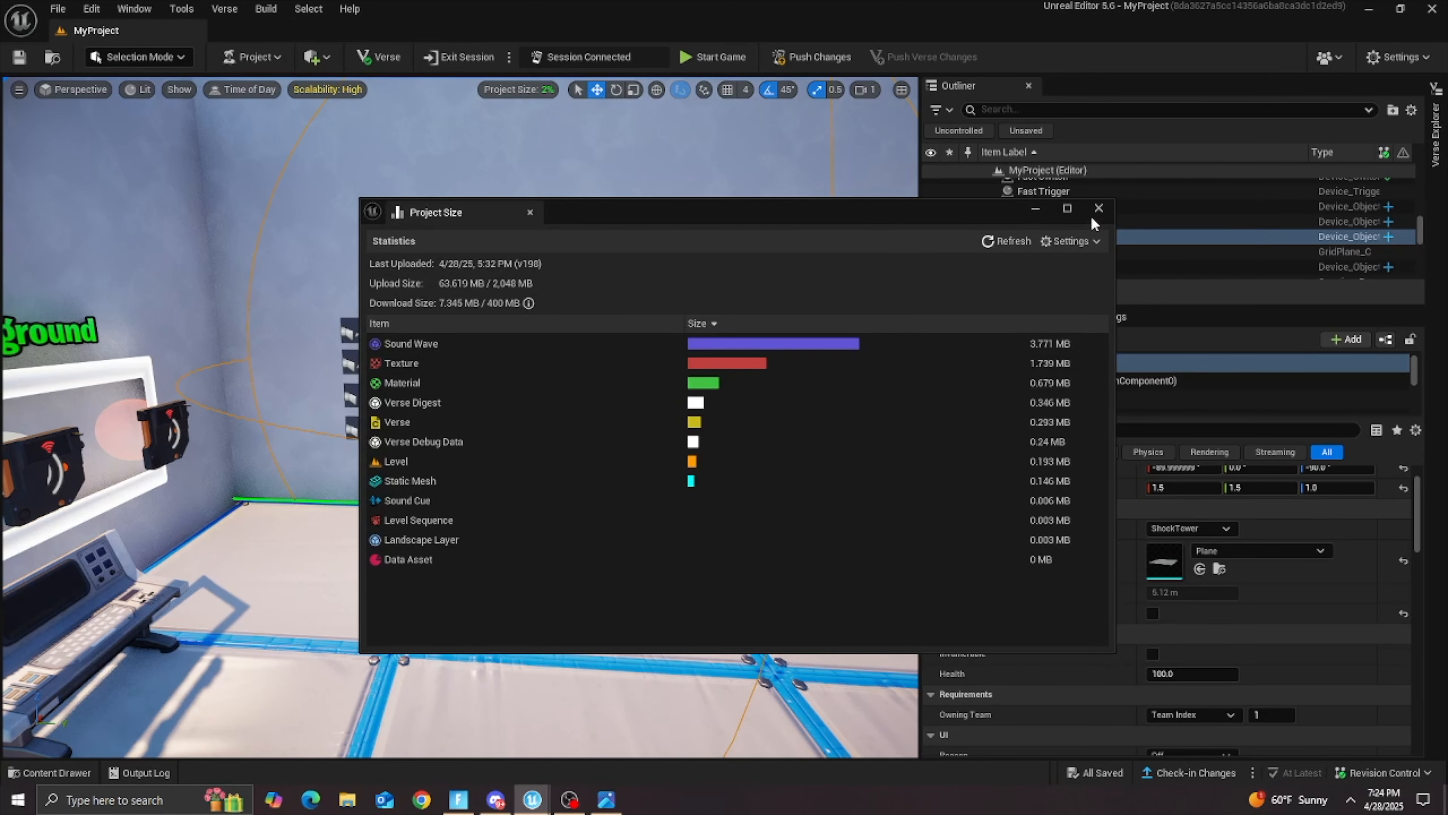
left_click(1099, 209)
right_click_drag(679, 388, 707, 390)
key("w")
Step: Place the colorable crosshair device from the Color Crosshair Data folder on the floor in front of the wall
left_click(52, 772)
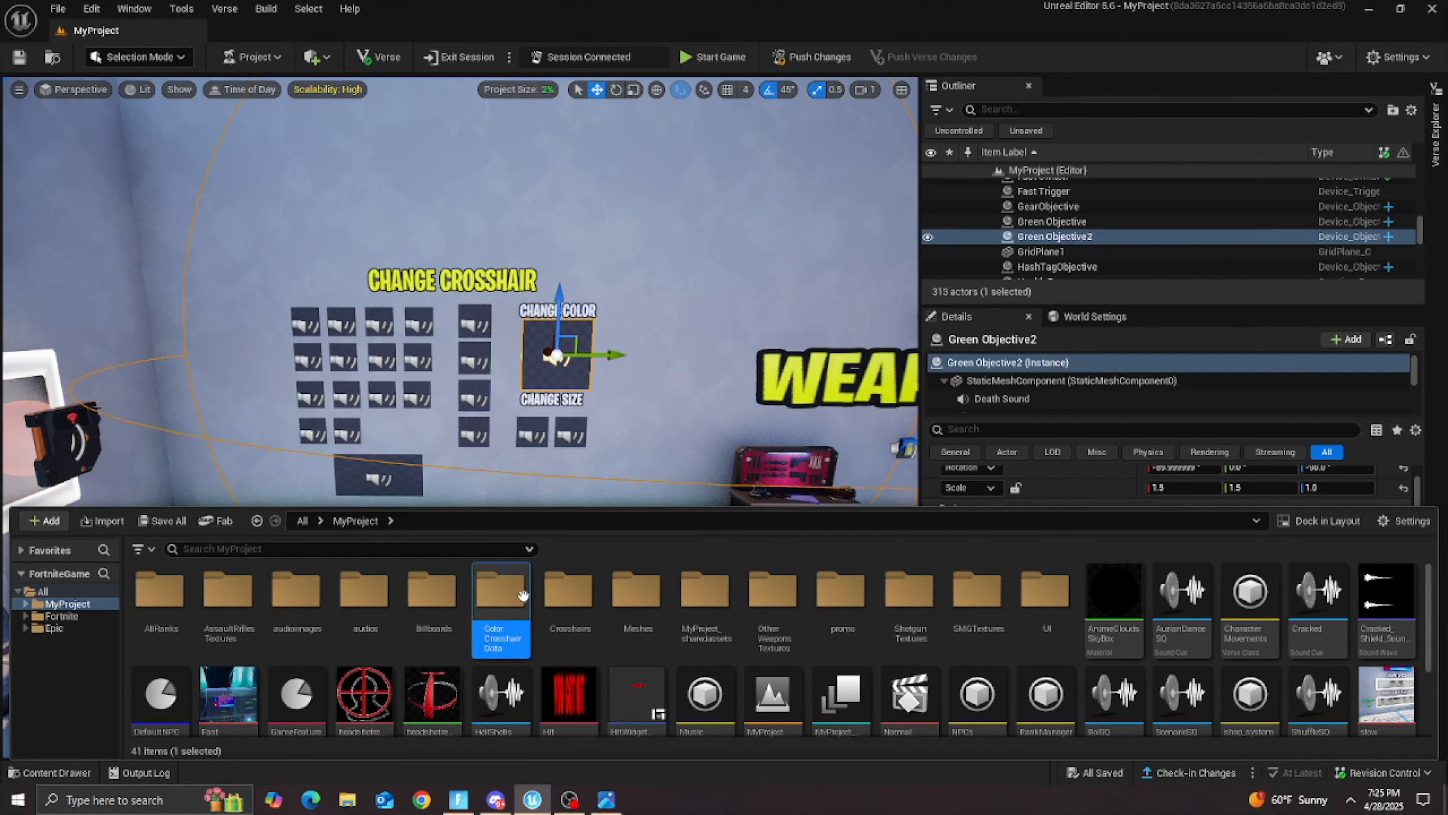
double_click(500, 591)
left_click_drag(356, 429, 504, 573)
Step: Rotate the colorable crosshair device to face away from the wall and turn off its Visible in Game option
left_click(615, 94)
left_click_drag(479, 625, 426, 616)
left_click(1152, 481)
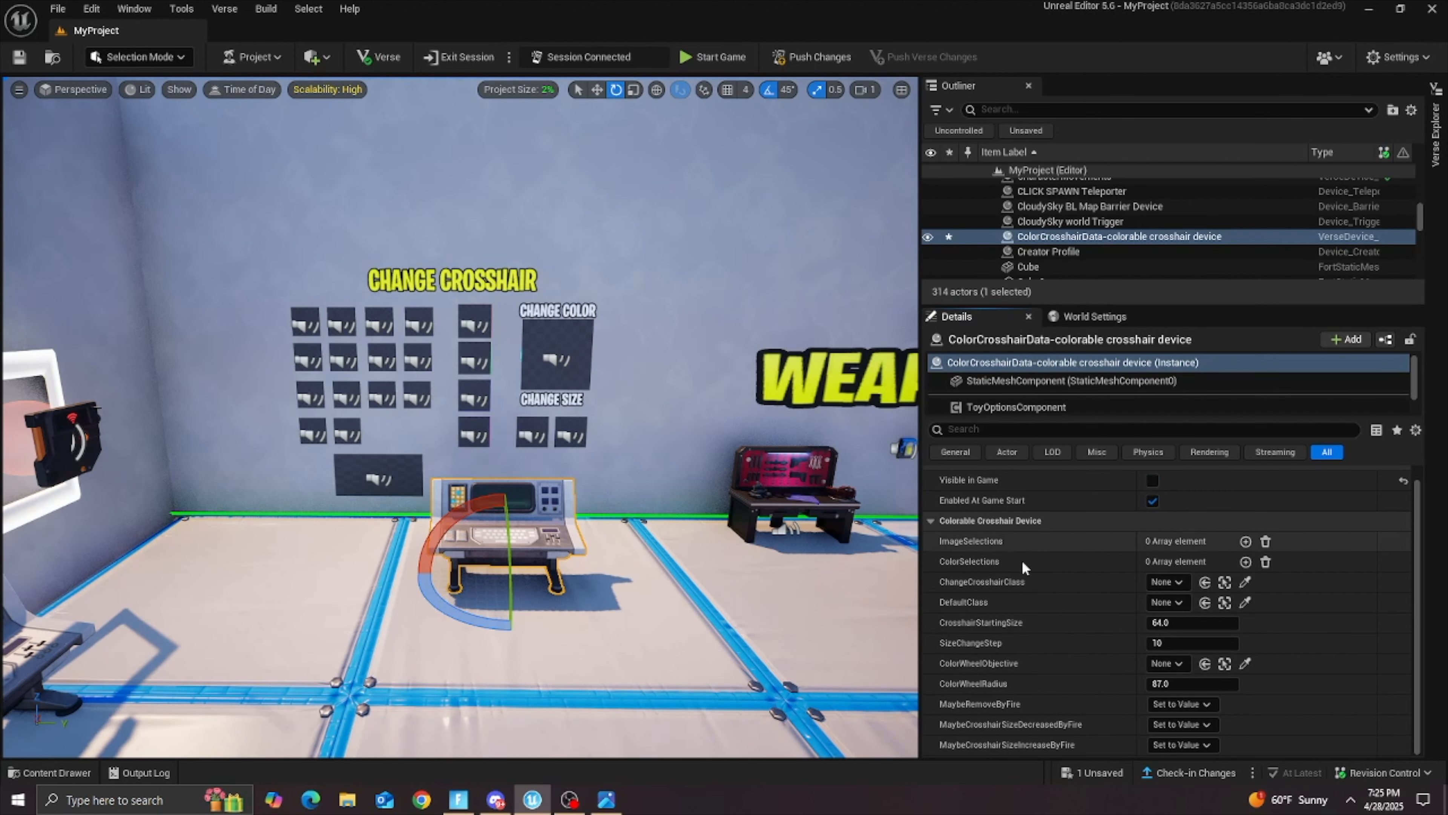
Step: Add 14 elements to the colorable crosshair device's ImageSelections array
scroll(843, 544, "up", 4)
scroll(1123, 570, "up", 1)
right_click_drag(786, 547, 741, 536)
key("w")
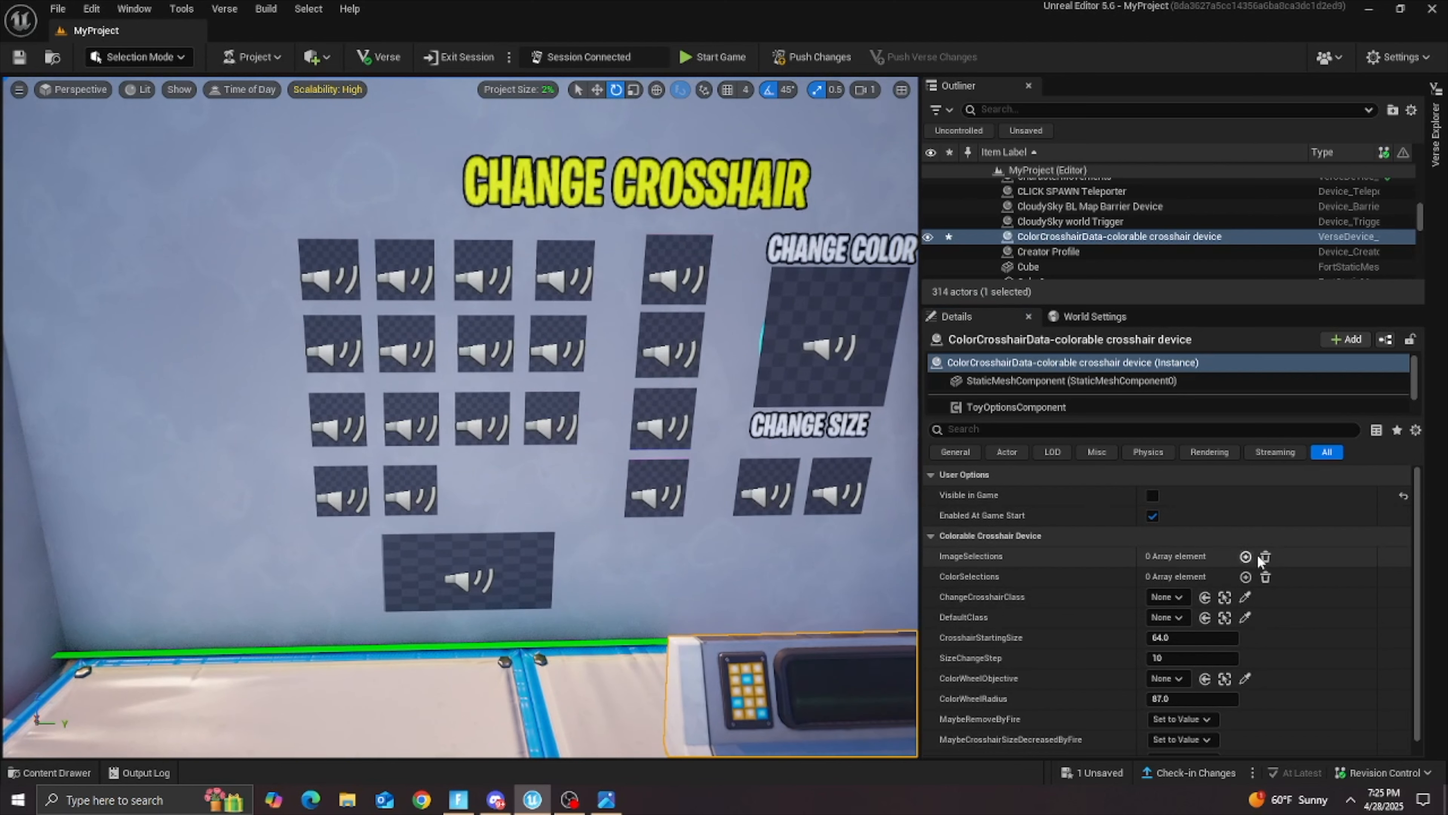
triple_click(1247, 557)
triple_click(1247, 556)
triple_click(1247, 557)
triple_click(1247, 556)
double_click(1247, 557)
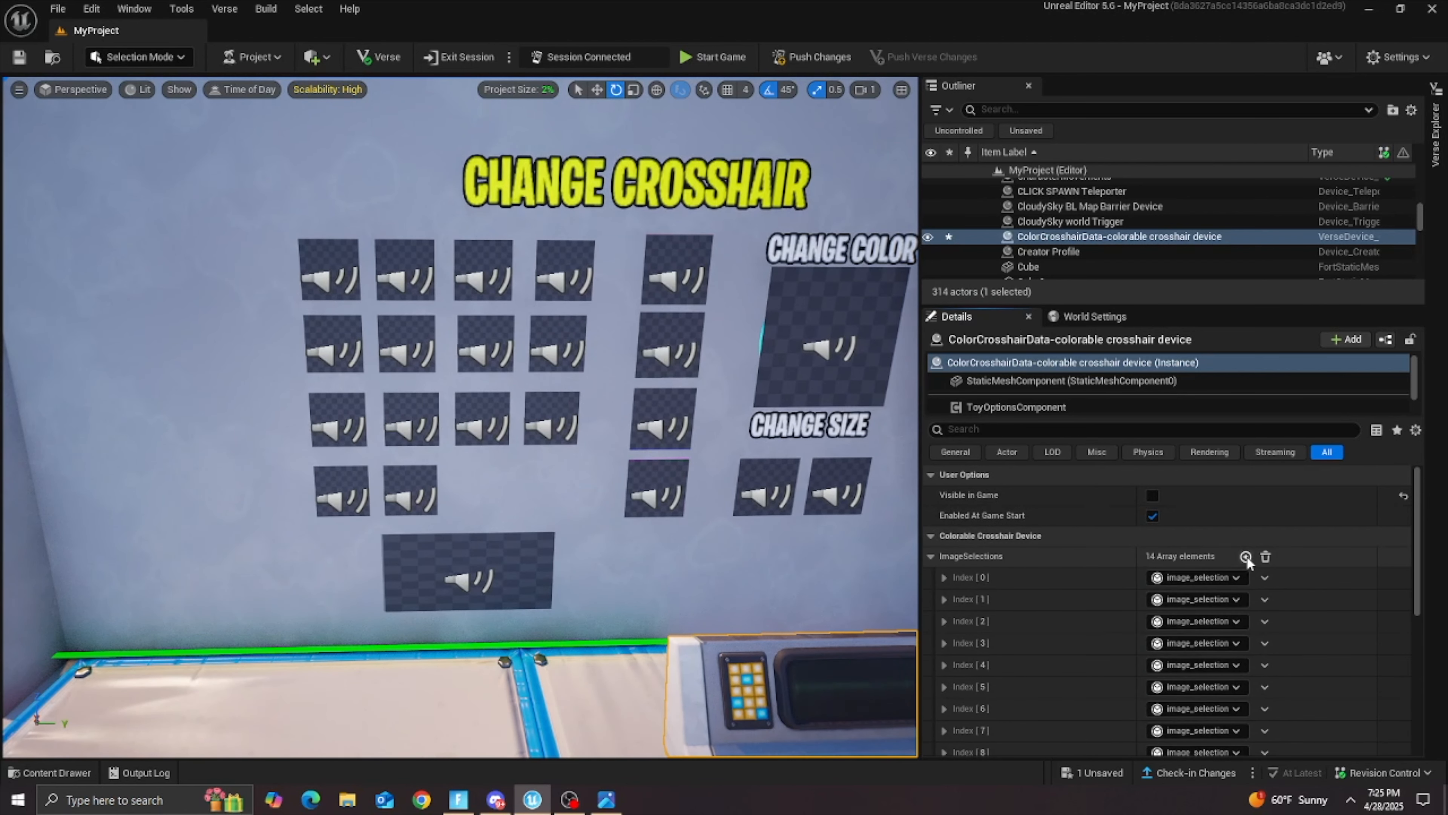
Step: Assign DotObjective as the MaybeSelectionByFire device of ImageSelections Index 0
scroll(998, 567, "down", 1)
left_click(944, 529)
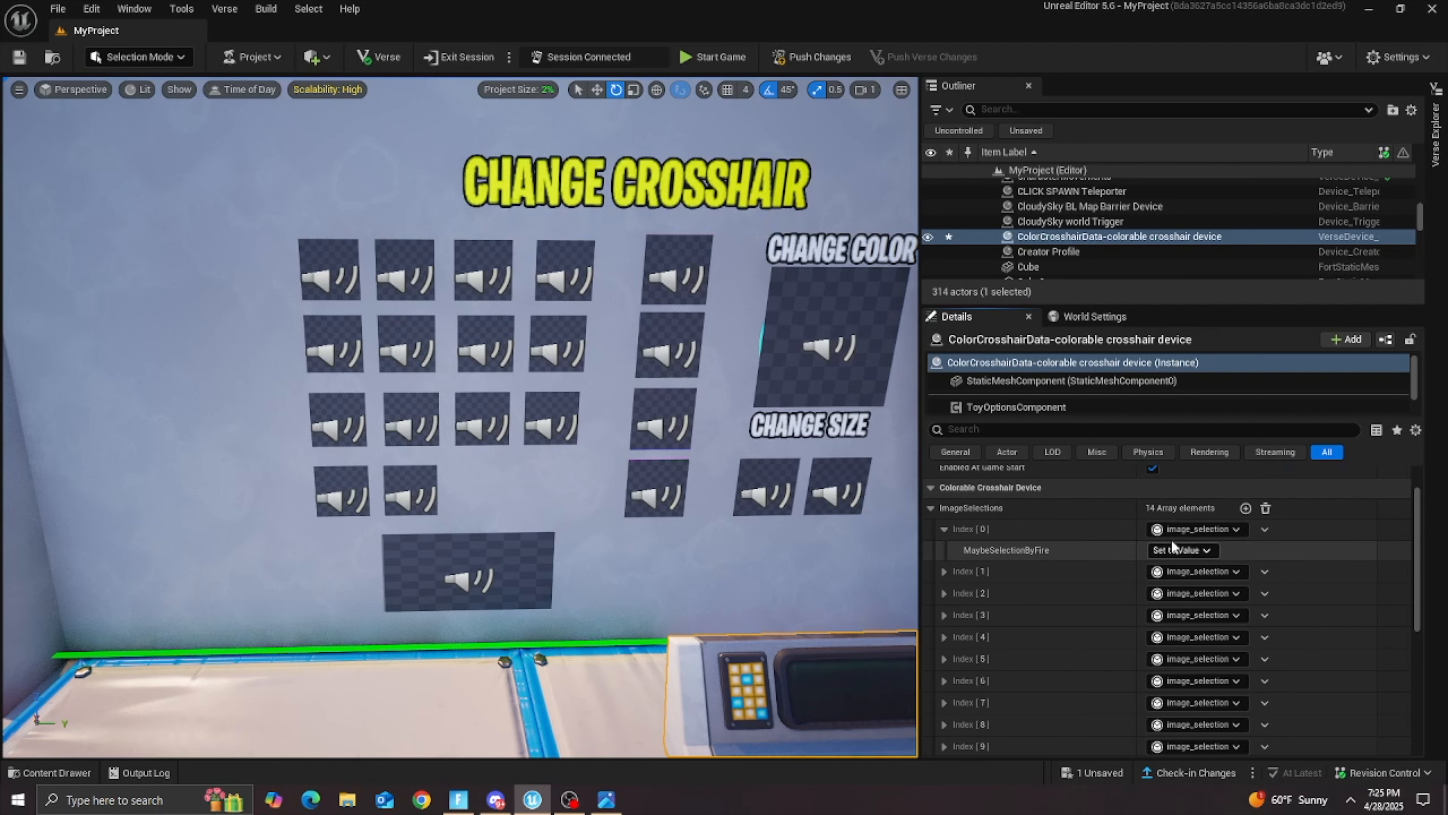
left_click(1190, 551)
left_click(1181, 564)
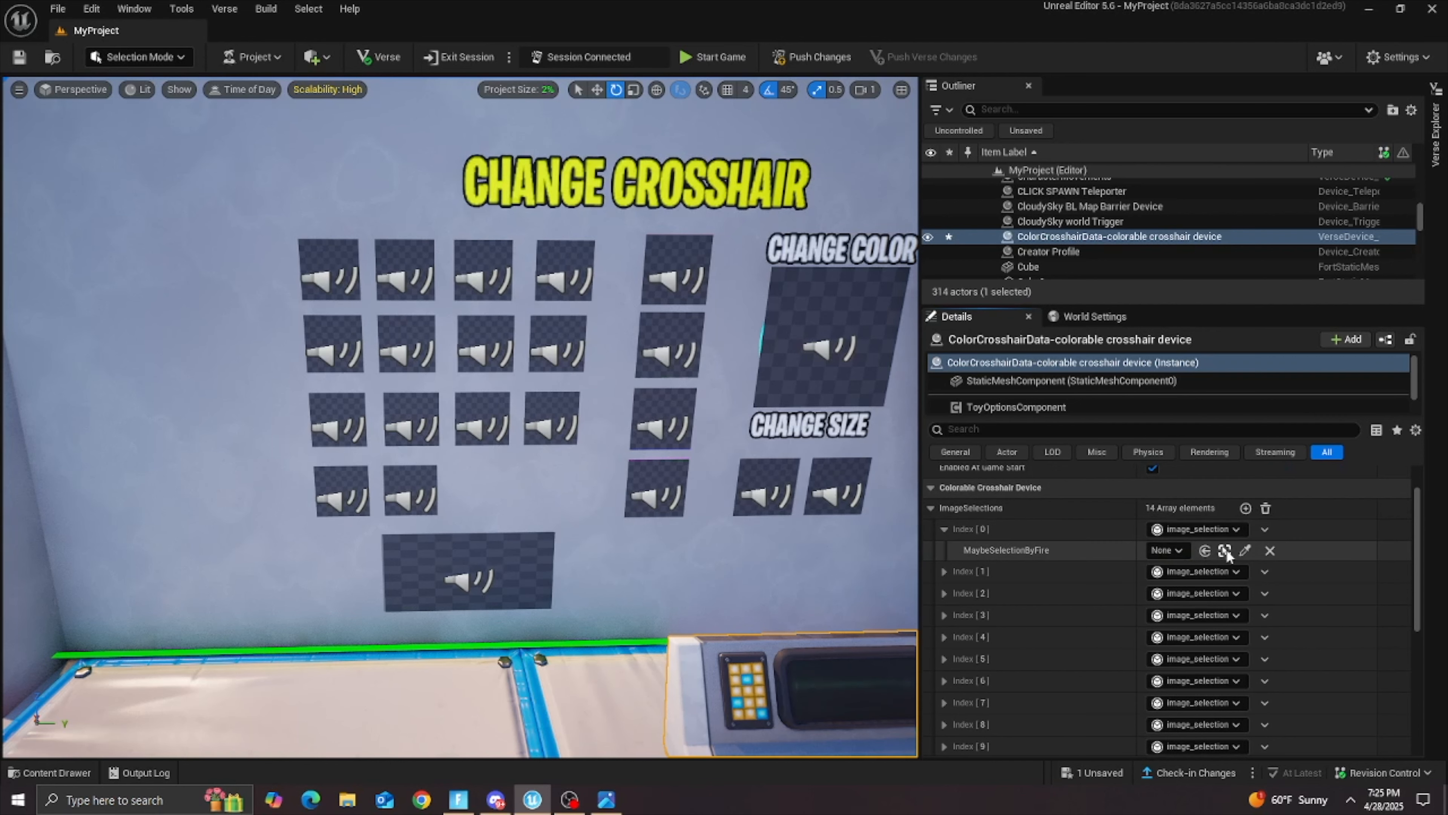
left_click(377, 285)
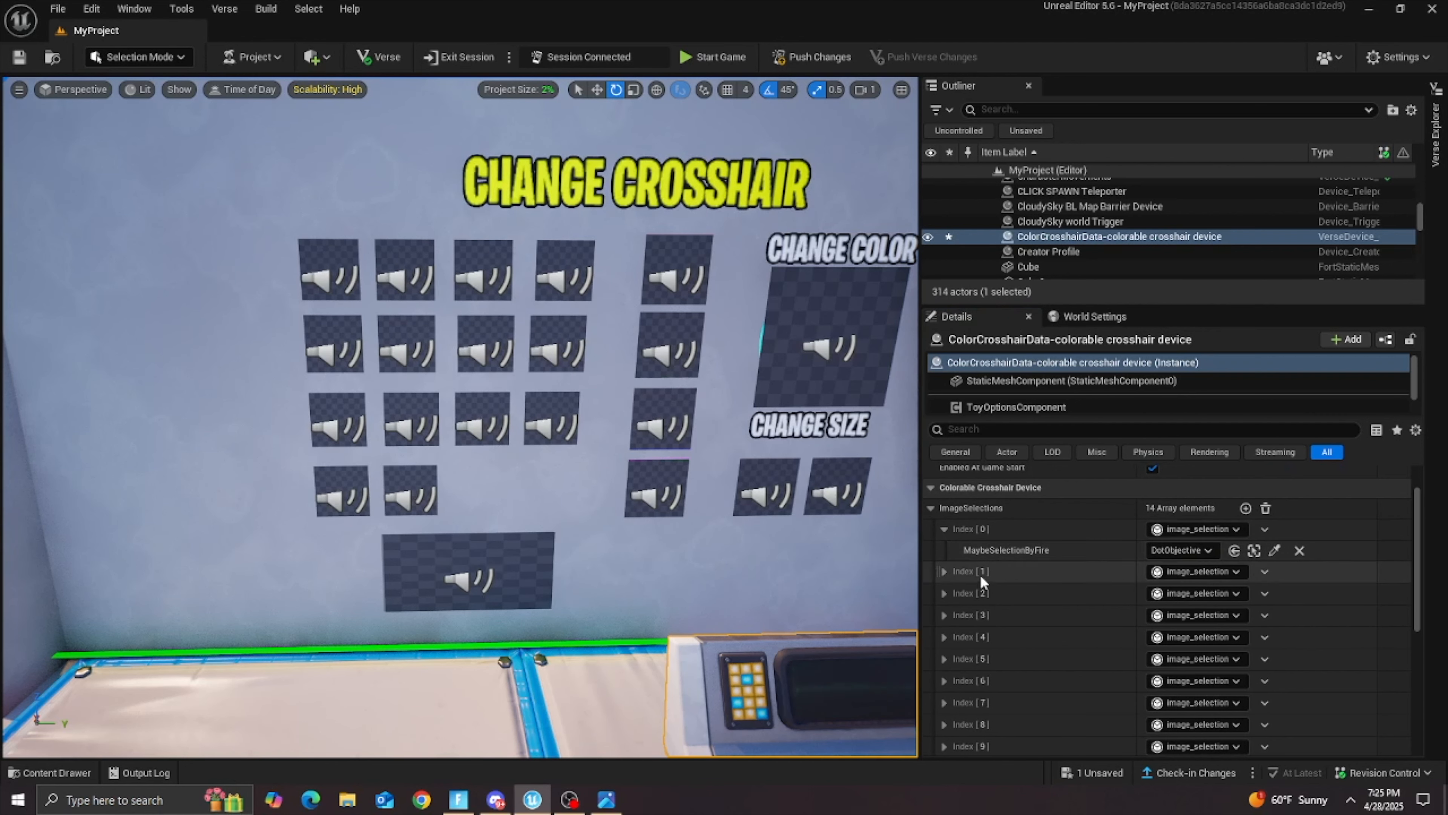
Step: Assign XObjective as the MaybeSelectionByFire device of ImageSelections Index 1
left_click(943, 570)
scroll(952, 578, "down", 1)
left_click(1190, 544)
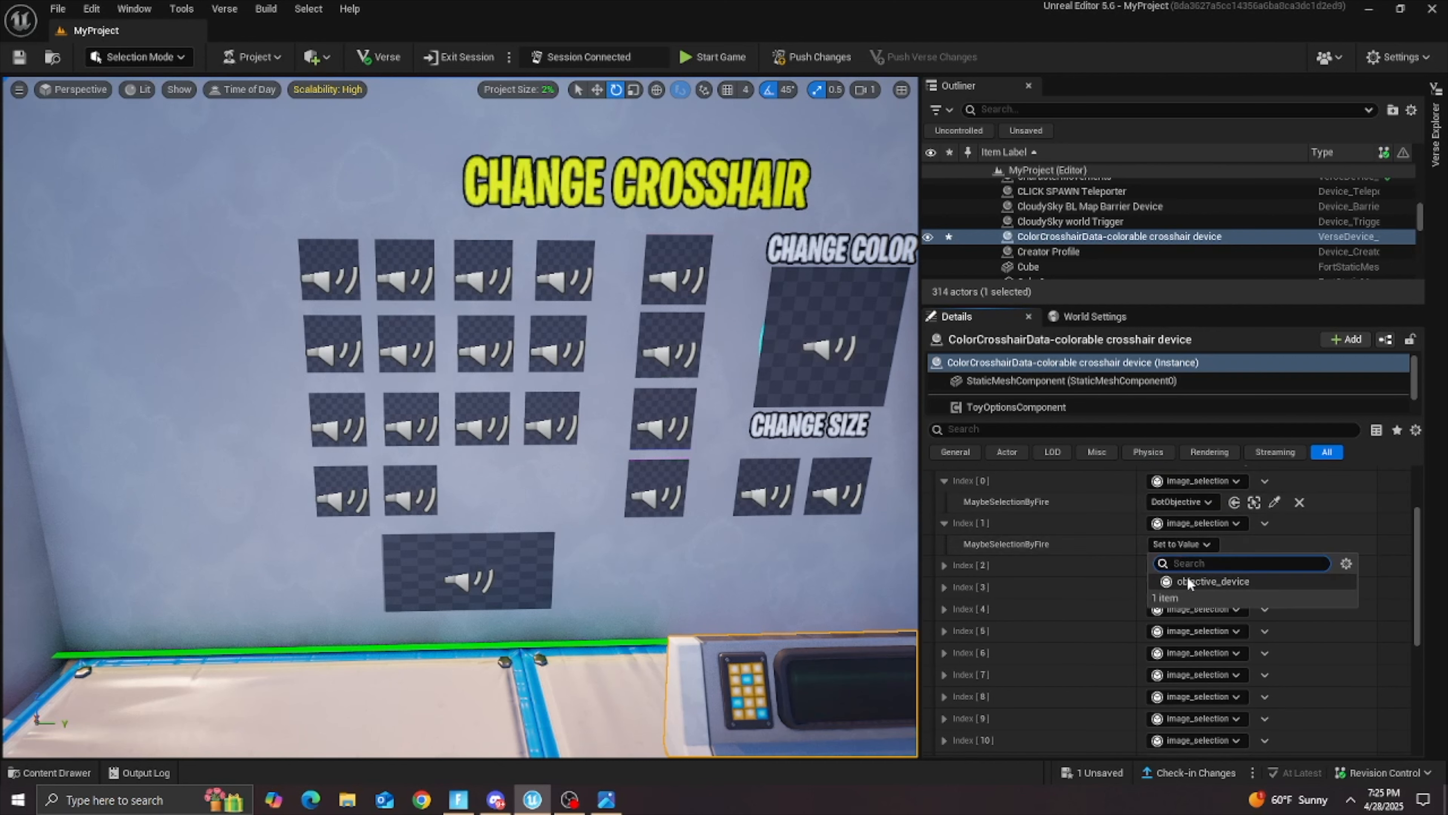
left_click(1181, 557)
left_click(1245, 545)
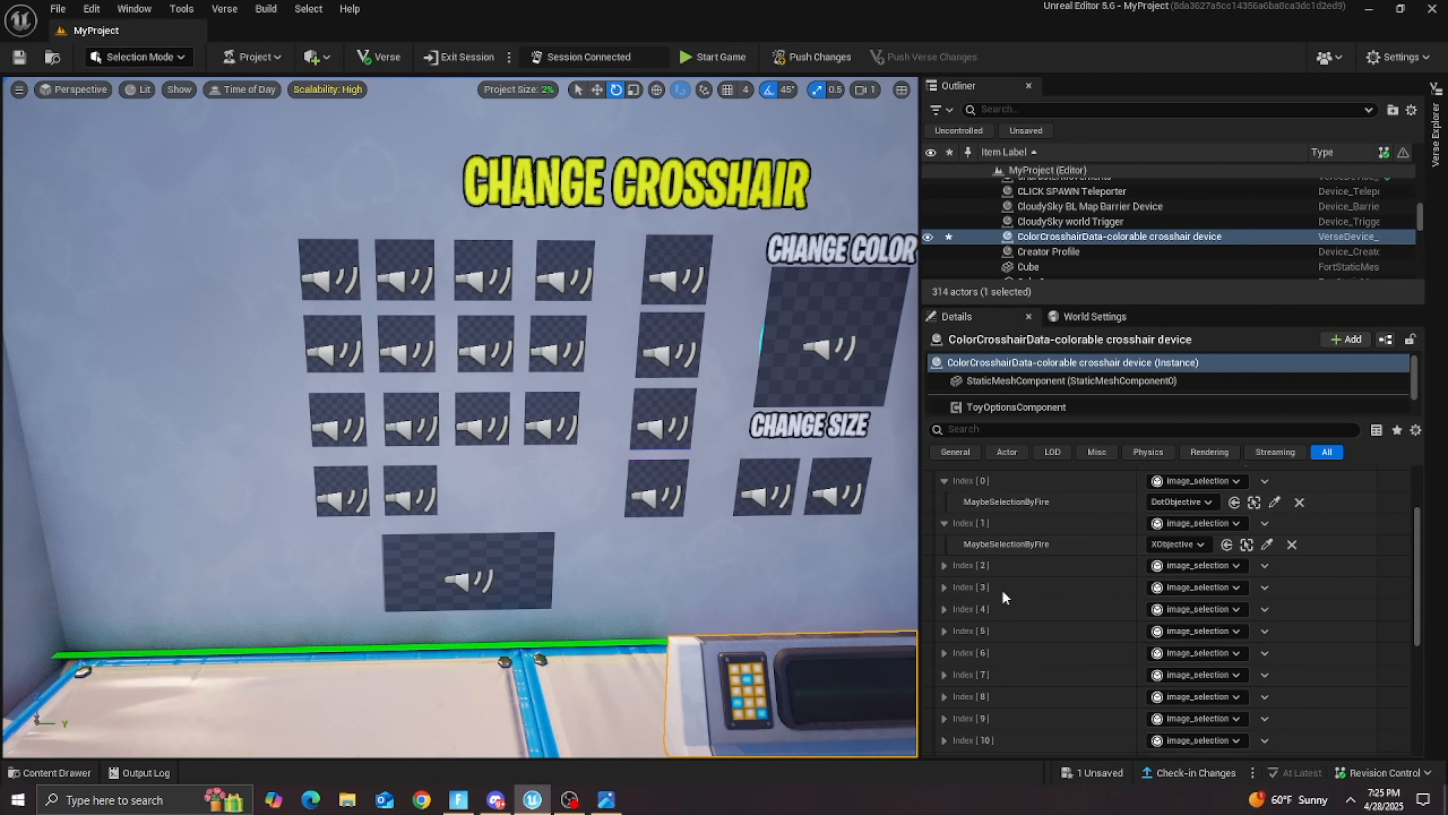
Step: Assign the third and fourth Objective devices in the wall's first crosshair row to ImageSelections Index 2 and Index 3
left_click(944, 566)
left_click(1244, 587)
scroll(1099, 559, "up", 2)
left_click(483, 277)
scroll(1060, 589, "down", 3)
left_click(945, 583)
left_click(1178, 604)
left_click(1212, 643)
left_click(1244, 605)
left_click(565, 274)
Step: Assign HashTagObjective to ImageSelections Index 4 and HyphenObjective to Index 5
left_click(944, 625)
scroll(970, 624, "down", 3)
left_click(1186, 575)
left_click(944, 596)
left_click(1180, 617)
left_click(1209, 654)
left_click(1244, 617)
left_click(408, 348)
Step: Assign oObjective to ImageSelections Index 6 and StarObjective to Index 7
left_click(944, 638)
scroll(1054, 625, "down", 3)
left_click(1180, 586)
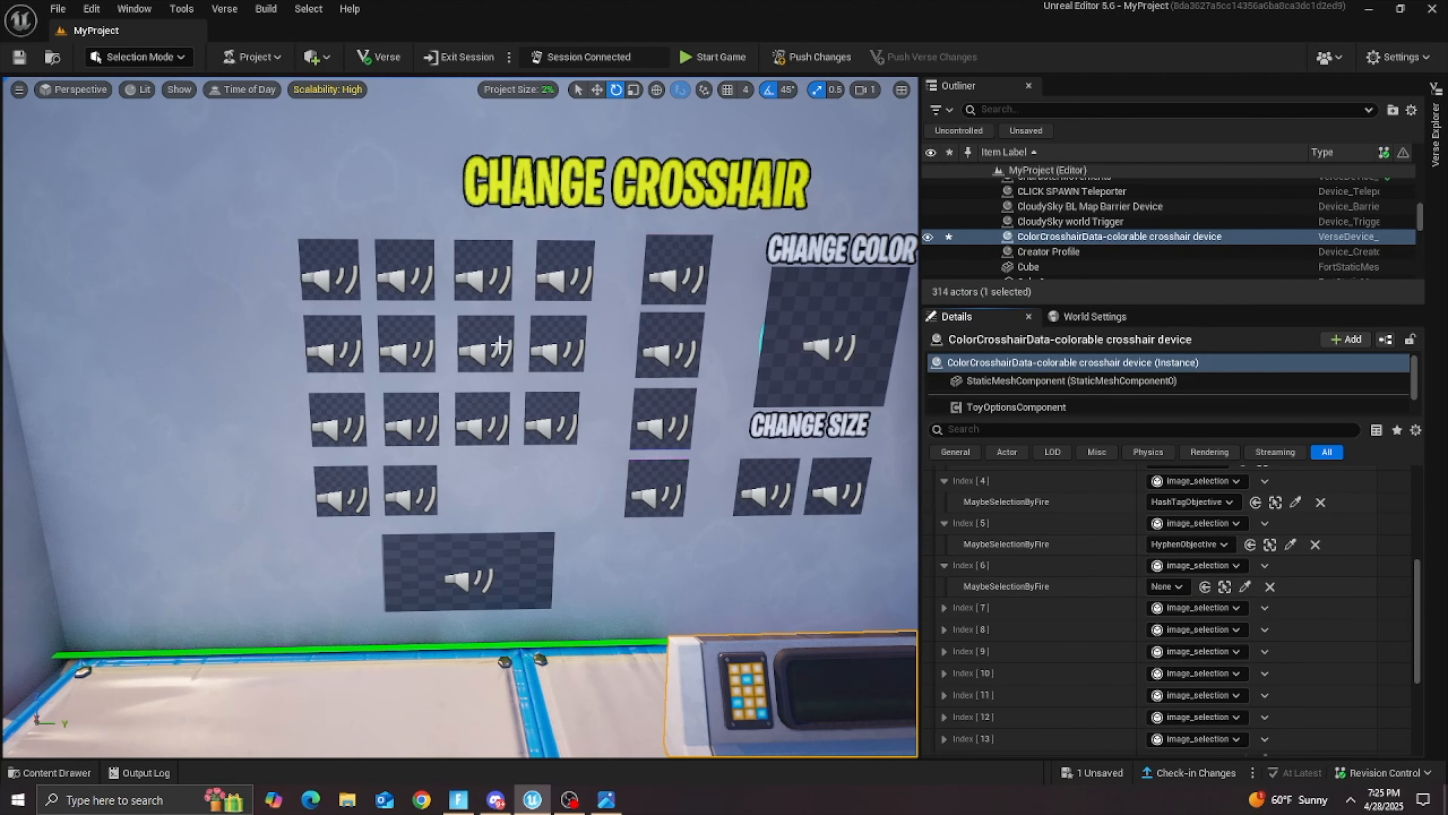
left_click(944, 608)
scroll(970, 605, "down", 2)
left_click(1181, 583)
left_click(1210, 618)
left_click(1244, 582)
left_click(559, 347)
Step: Assign SquiggleObjective to ImageSelections Index 8 and BullseyeObjective to Index 9
left_click(944, 602)
scroll(940, 597, "down", 2)
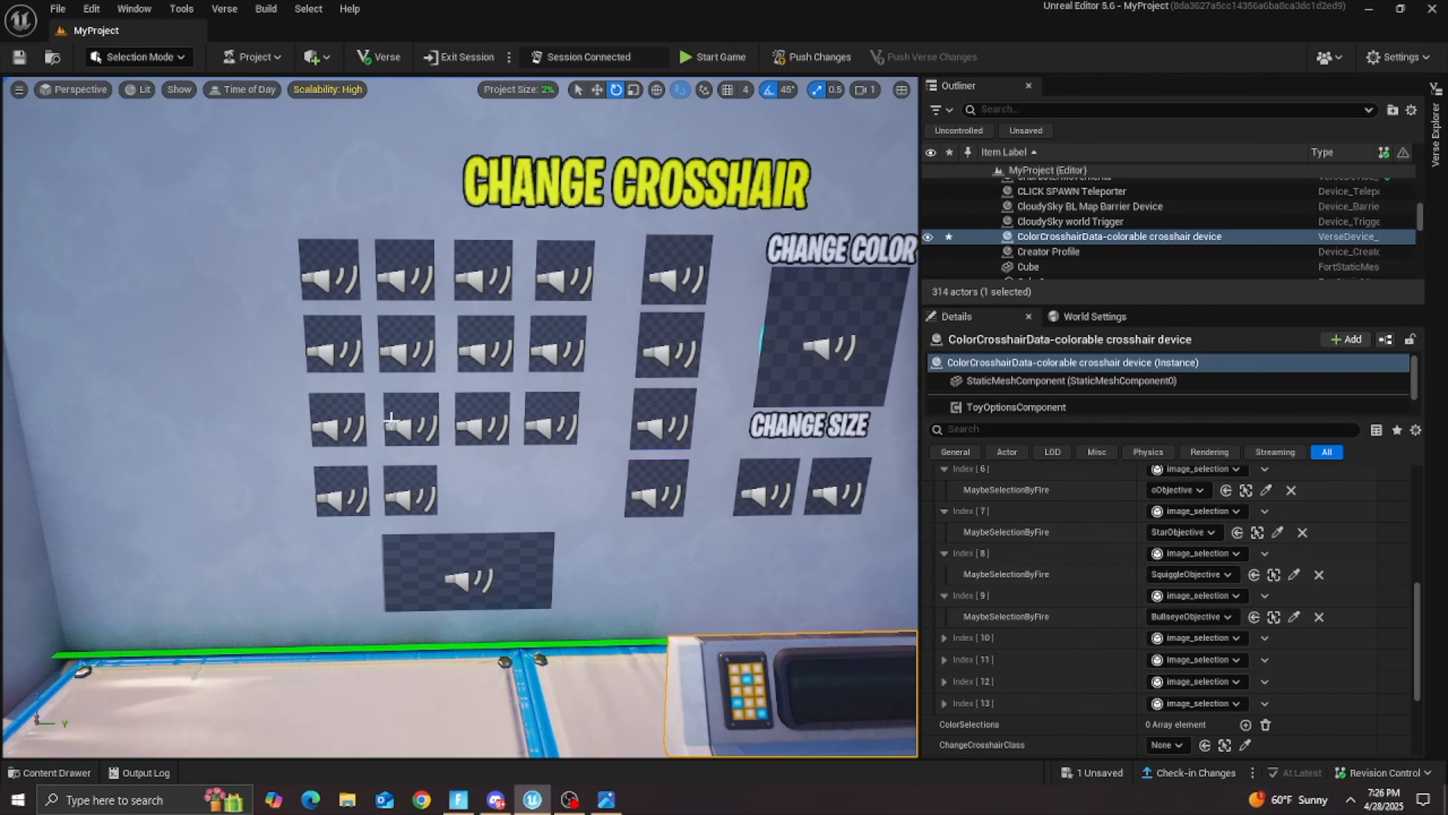
left_click(402, 420)
Step: Assign TObjective to ImageSelections Index 10 and SkullObjective to Index 11
left_click(946, 588)
left_click(1181, 608)
left_click(1210, 646)
left_click(1245, 609)
left_click(483, 419)
left_click(944, 607)
left_click(1184, 628)
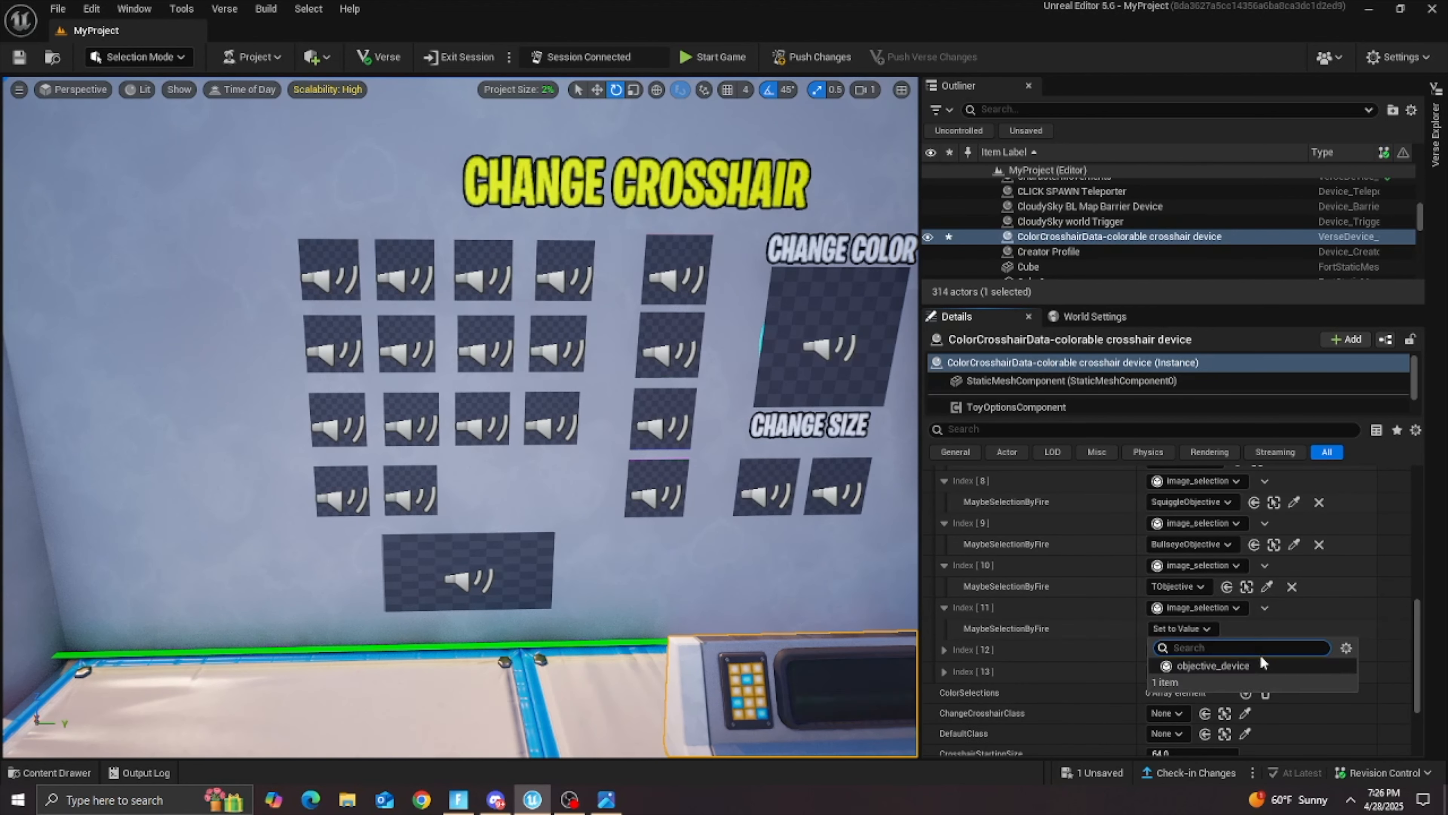
left_click(550, 411)
Step: Assign TopenObjective to ImageSelections Index 12 and GearObjective to Index 13
scroll(942, 604, "down", 2)
left_click(944, 602)
left_click(1181, 622)
left_click(1210, 659)
left_click(1244, 623)
left_click(342, 494)
scroll(959, 613, "down", 2)
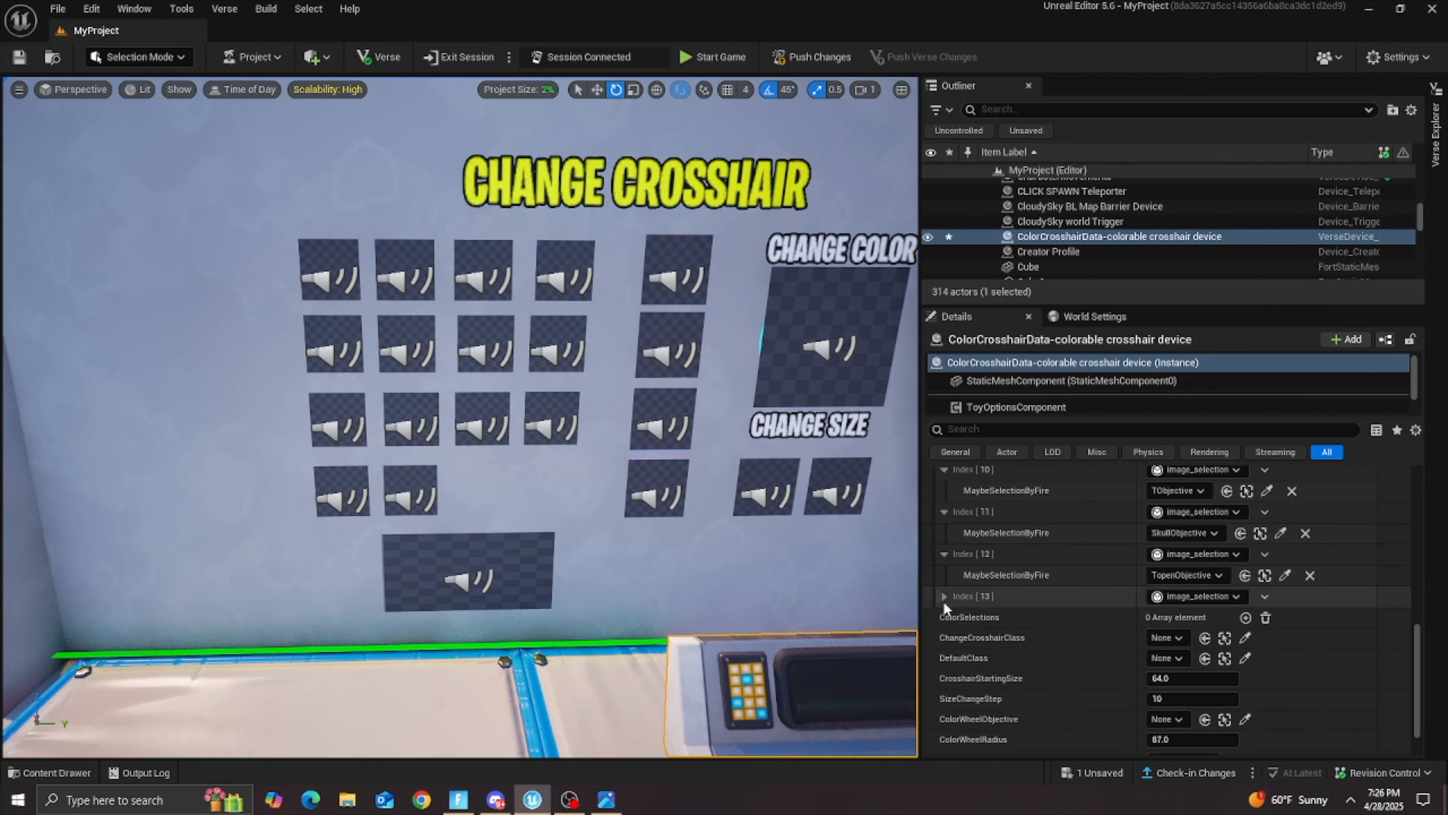
scroll(1003, 593, "down", 2)
Step: Add four elements to the ColorSelections array and assign RedObjective to its Index 0
double_click(1246, 565)
double_click(1245, 566)
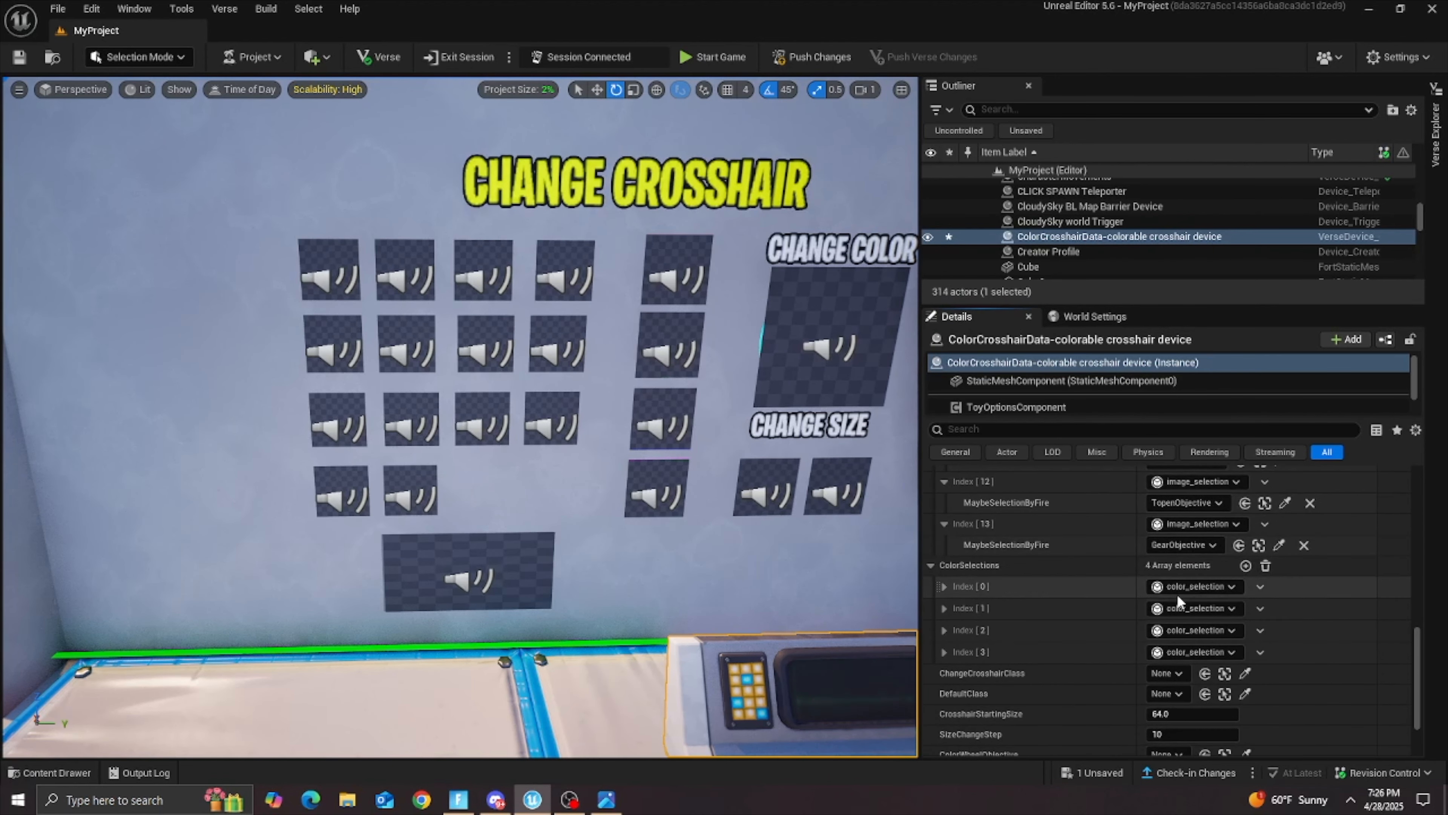
left_click(945, 587)
left_click(1181, 608)
left_click(1210, 644)
left_click(1245, 607)
left_click(677, 270)
left_click(860, 718)
left_click(1245, 610)
left_click(684, 285)
Step: Expand the remaining ColorSelections elements and assign Green Objective to Index 1
left_click(944, 631)
left_click(944, 674)
left_click(945, 715)
scroll(1003, 685, "down", 1)
left_click(1181, 628)
left_click(1210, 665)
left_click(1244, 629)
left_click(674, 350)
Step: Assign the third and fourth Objective devices of the wall's color button column to ColorSelections Index 2 and Index 3, and collapse those elements
scroll(1141, 644, "down", 2)
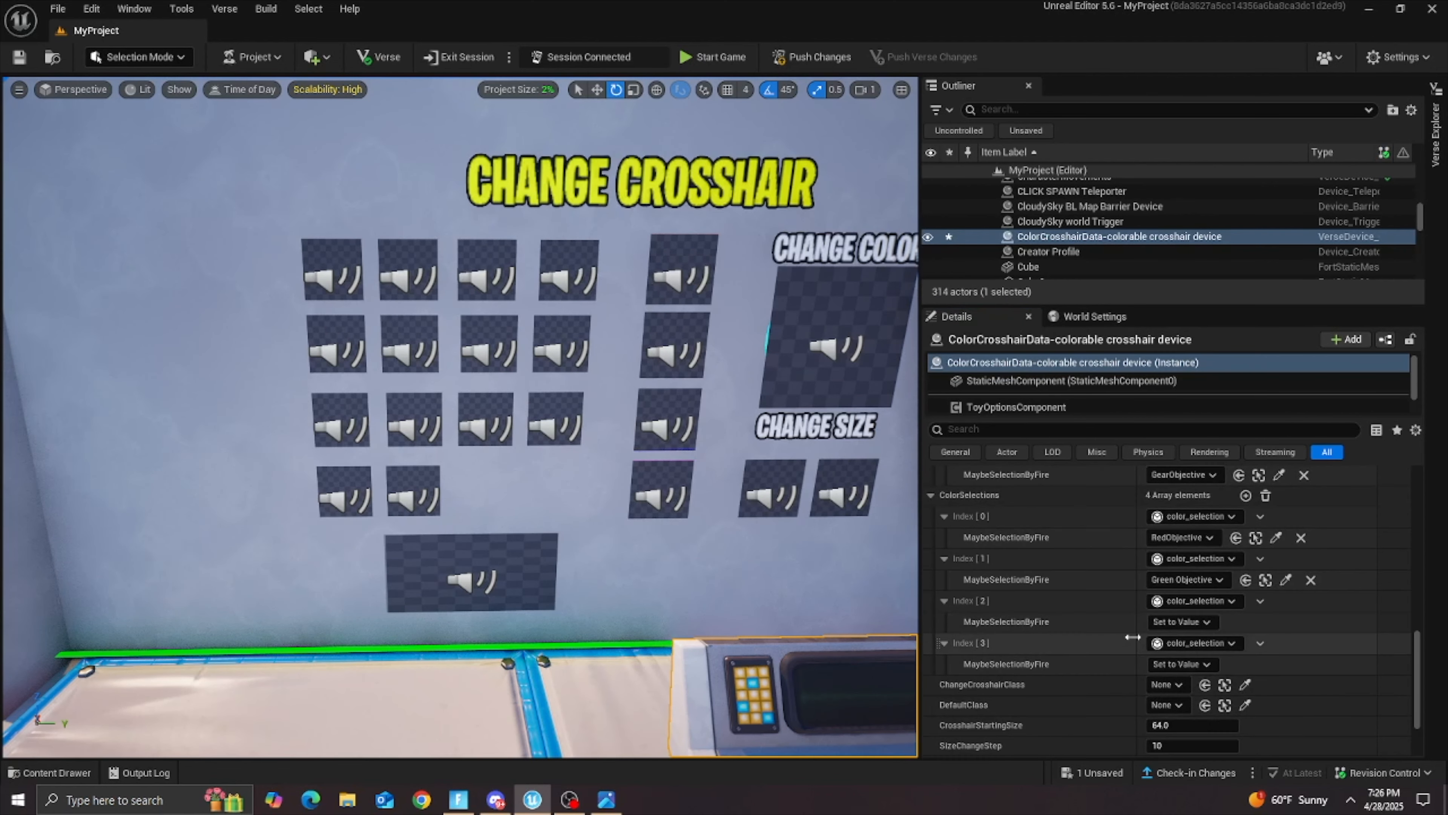
left_click(1181, 622)
left_click(1210, 659)
left_click(1243, 623)
left_click(667, 423)
scroll(943, 615, "down", 2)
left_click(1181, 615)
left_click(1210, 652)
left_click(1246, 616)
left_click(662, 492)
scroll(831, 492, "down", 2)
left_click(957, 595)
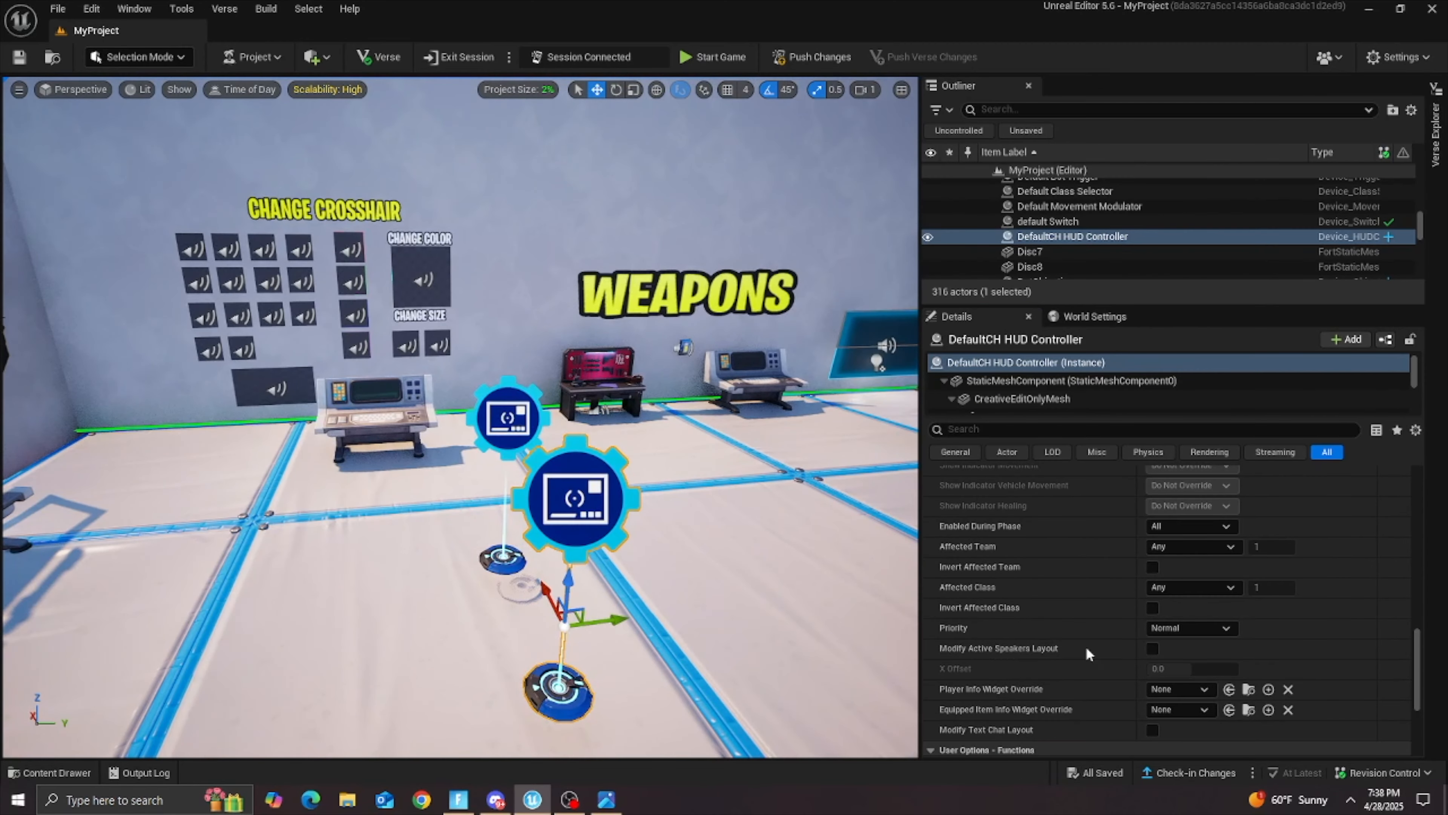
scroll(1083, 639, "up", 6)
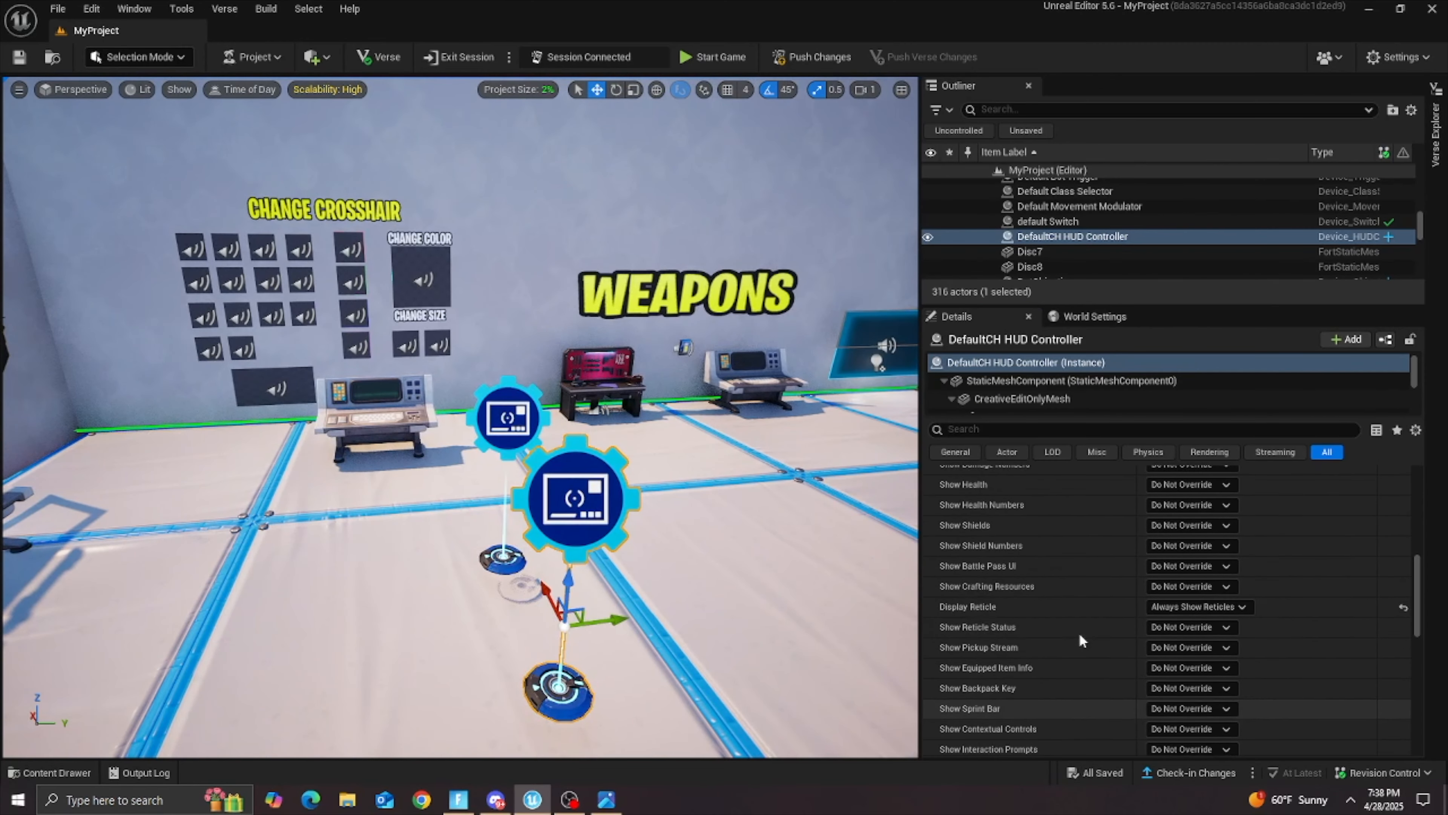
Step: Delete the DefaultCH HUD Controller from the map
key("Delete")
right_click_drag(535, 526, 469, 472)
key("w")
Step: Set the CustomCH HUD Controller's Affected Class to Class Slot 3
left_click(435, 424)
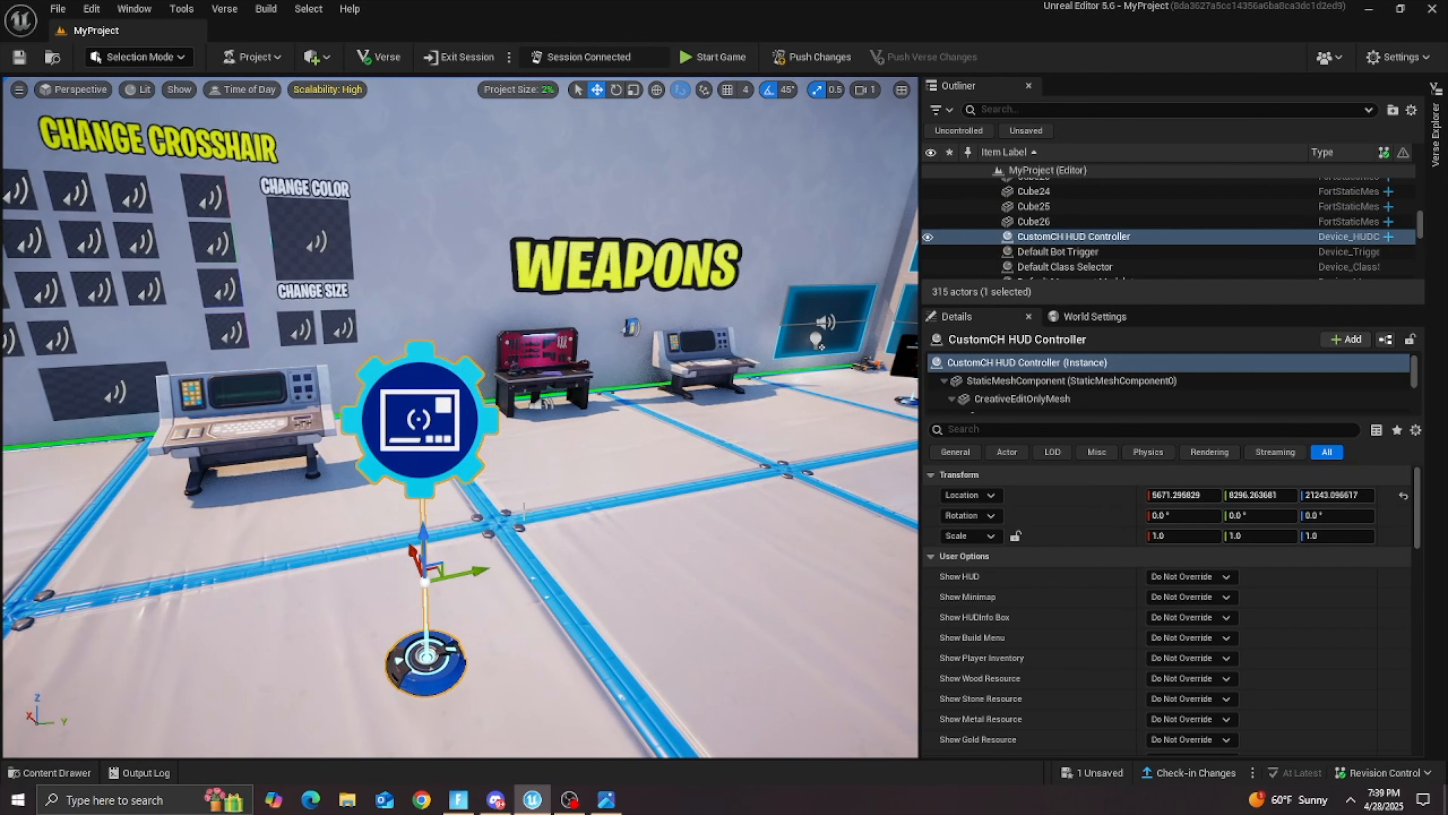
left_click(1077, 222)
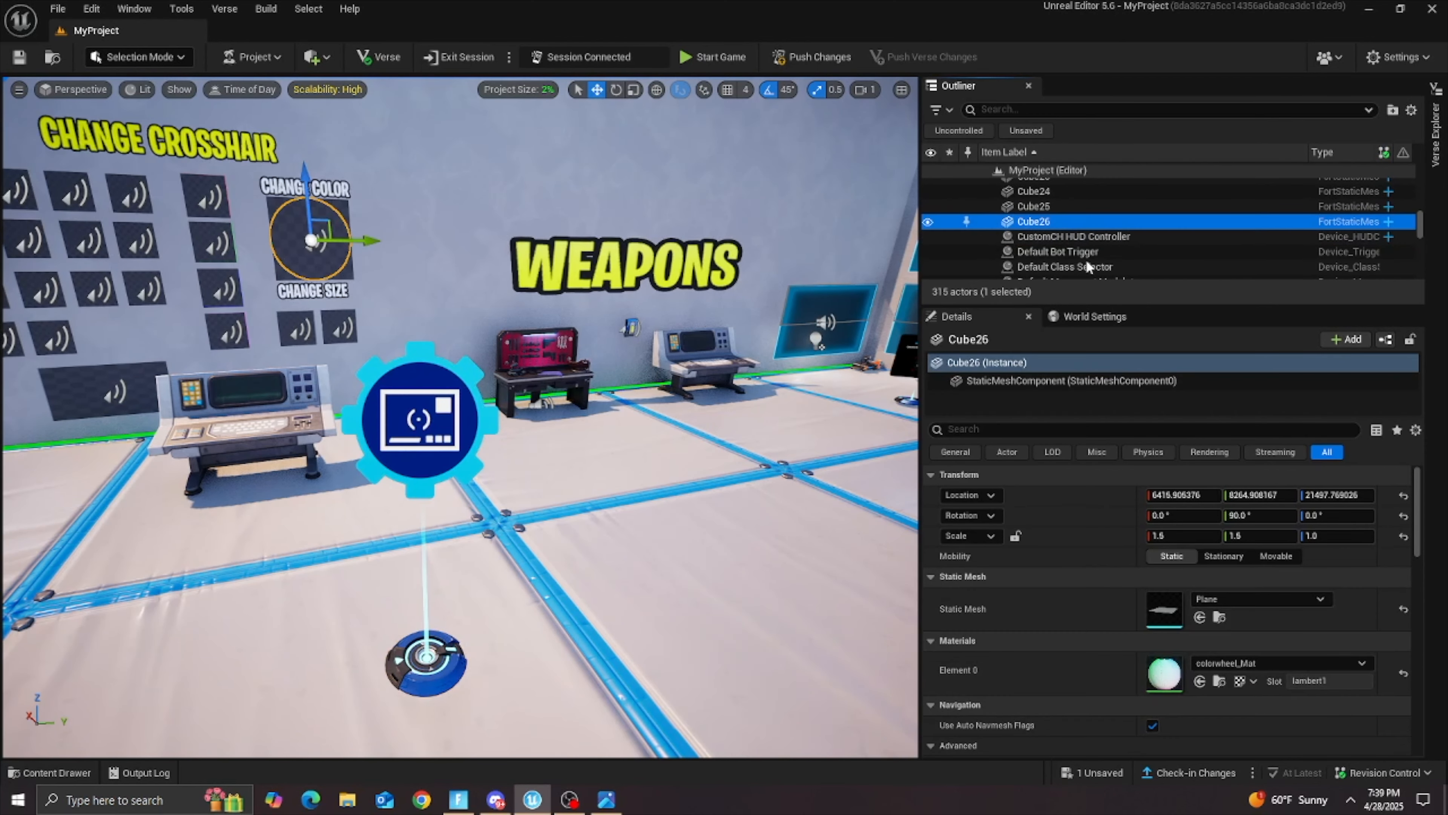
left_click(1071, 235)
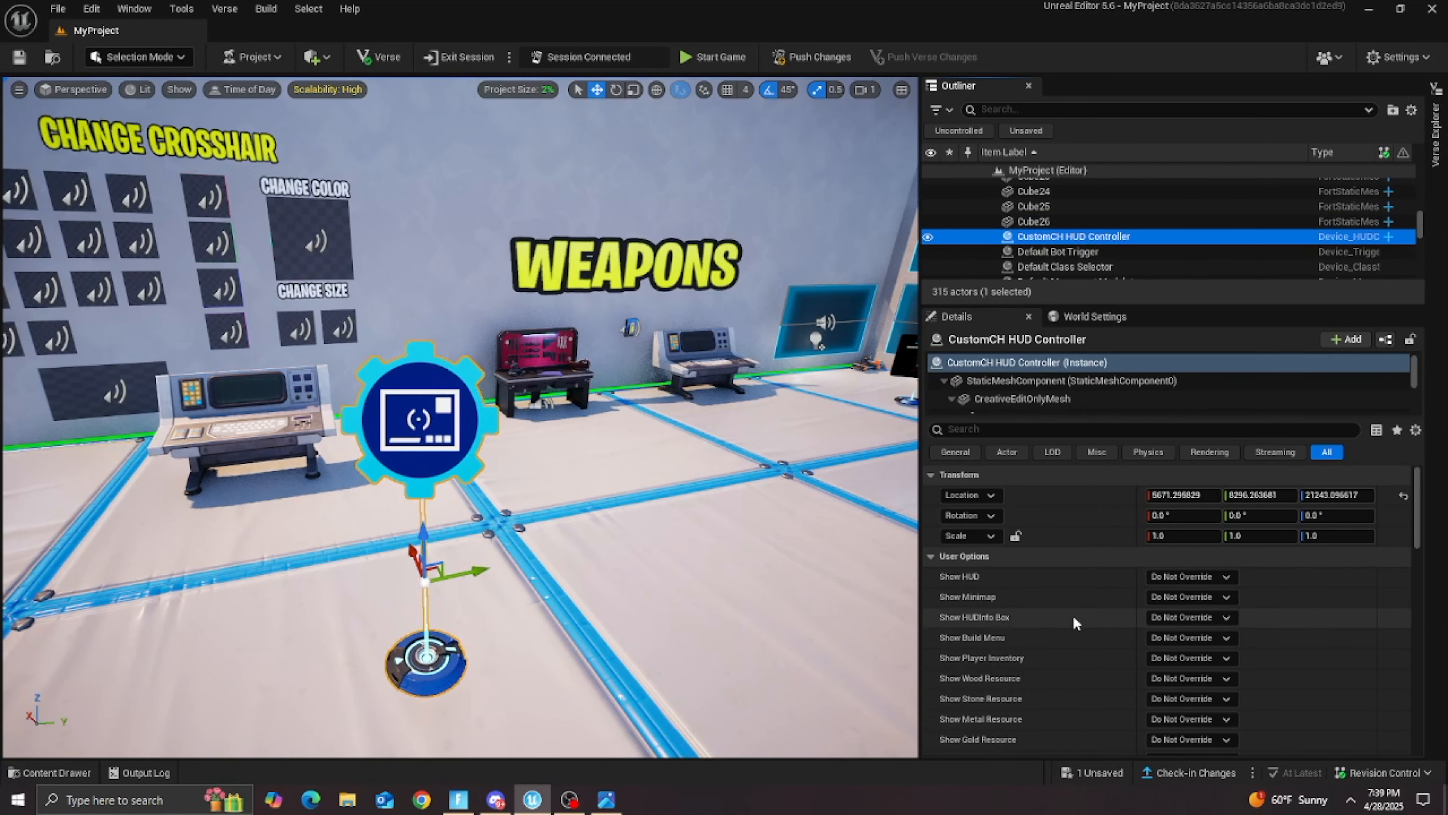
scroll(1072, 614, "down", 10)
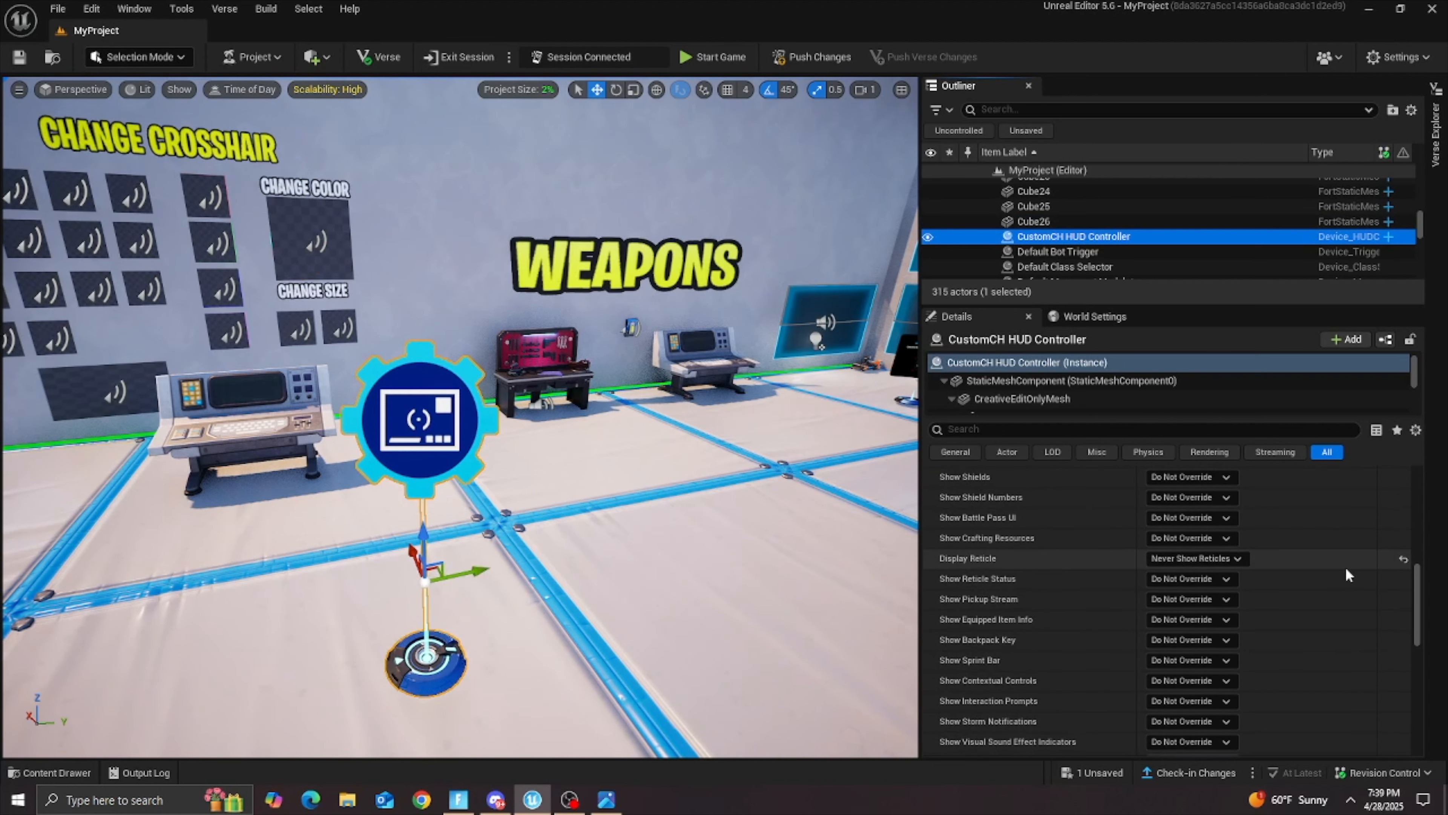
scroll(1083, 605, "down", 8)
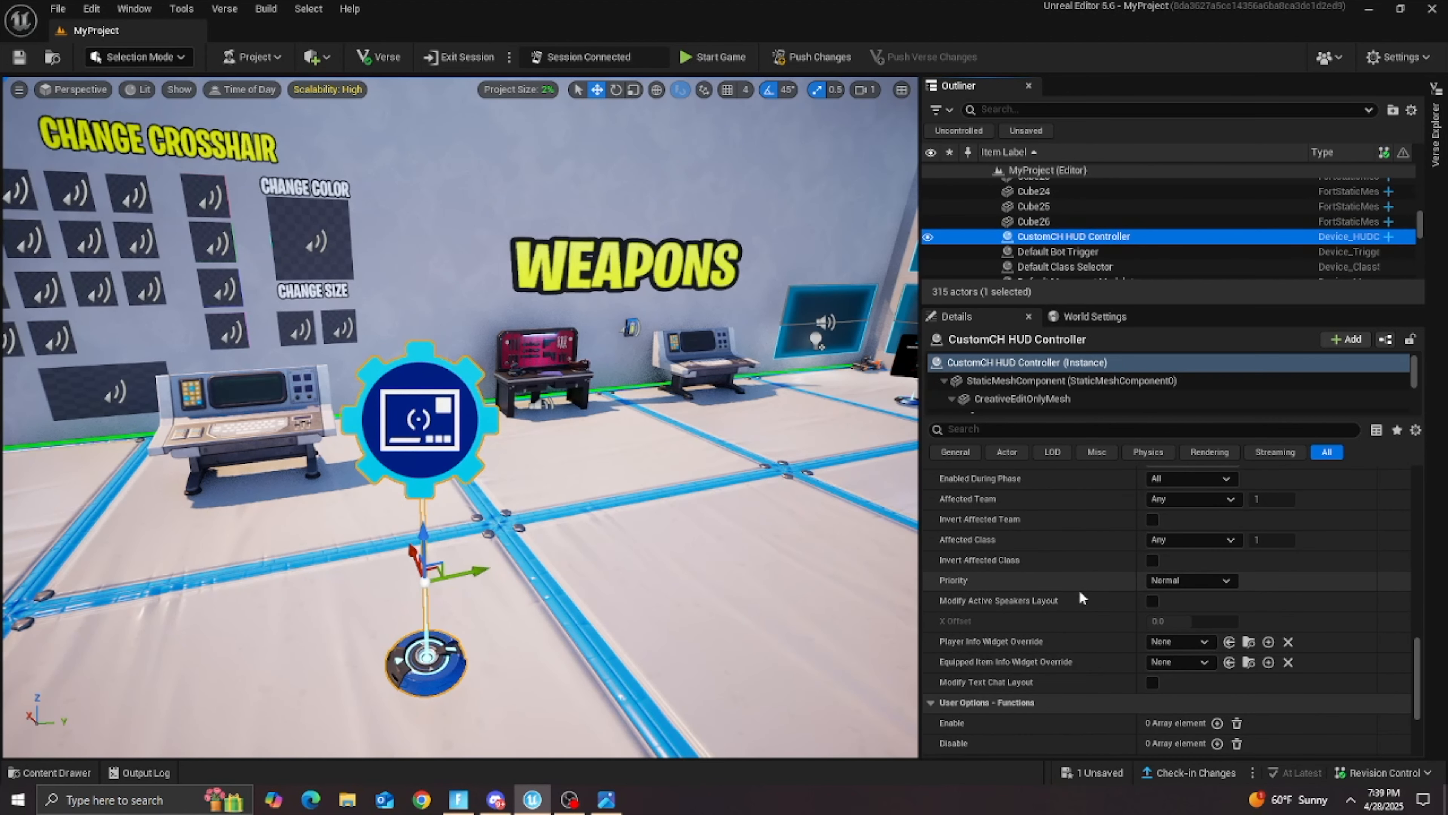
scroll(1057, 625, "up", 4)
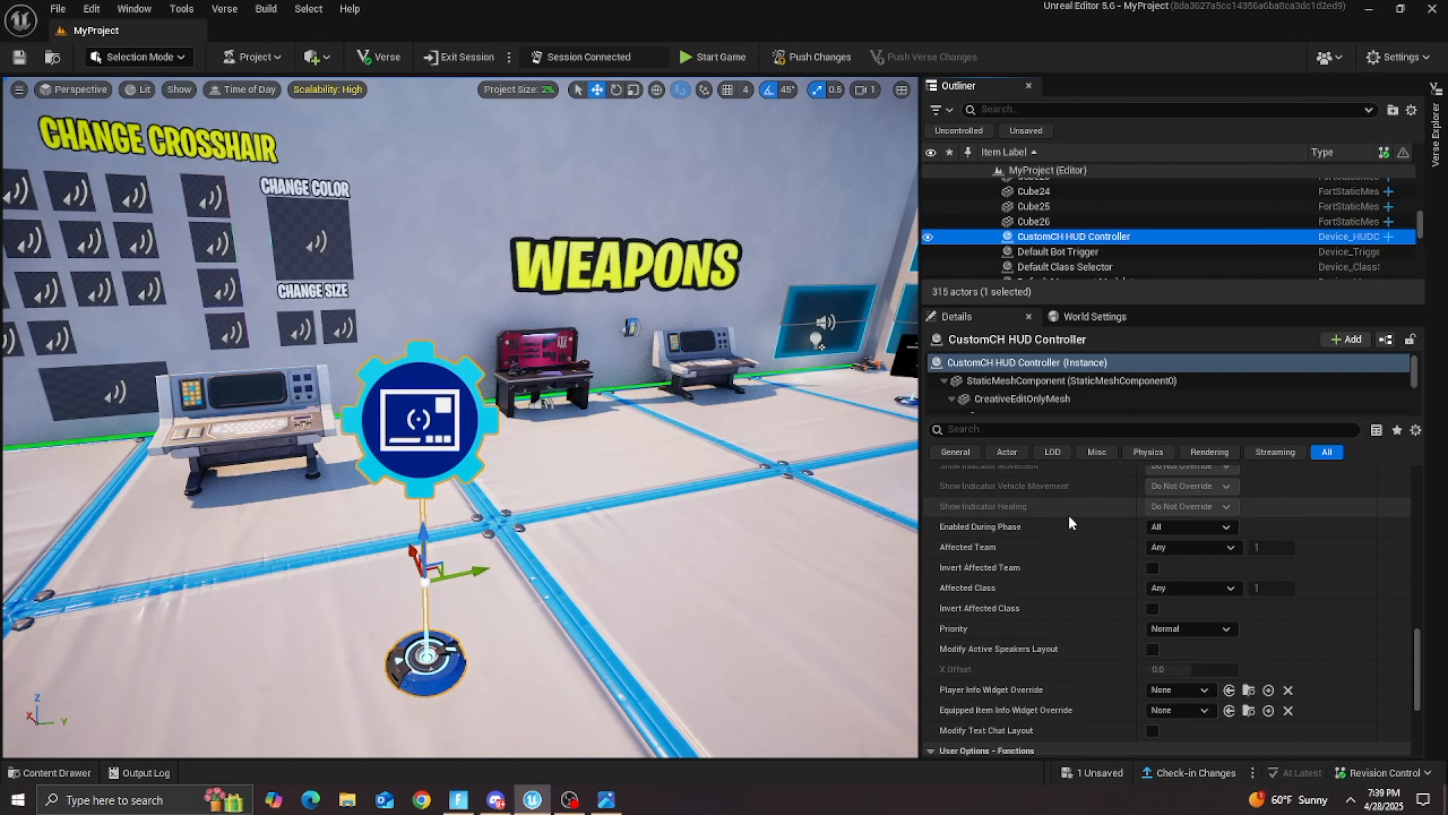
left_click(1175, 587)
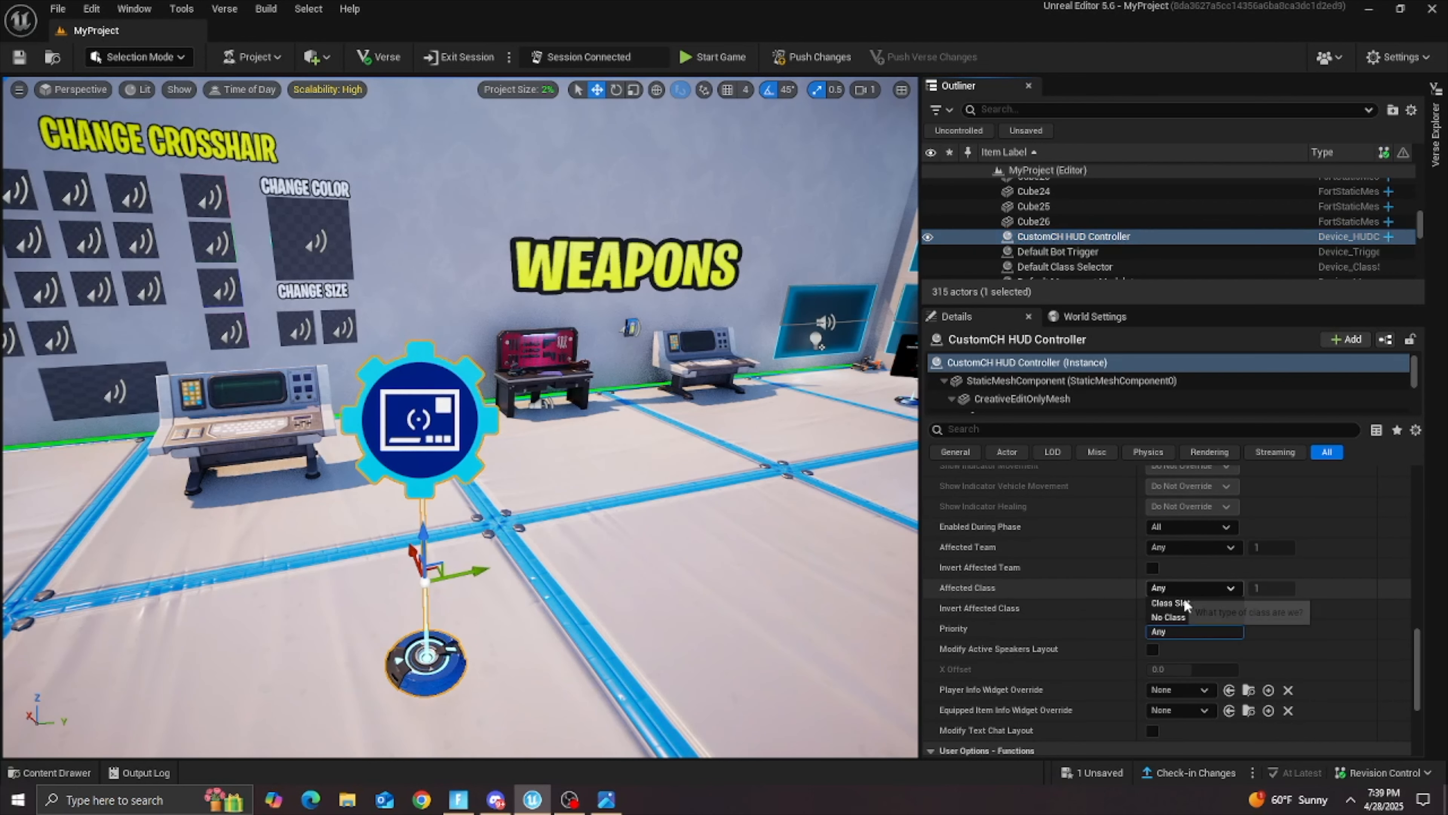
left_click(1183, 603)
left_click(1273, 587)
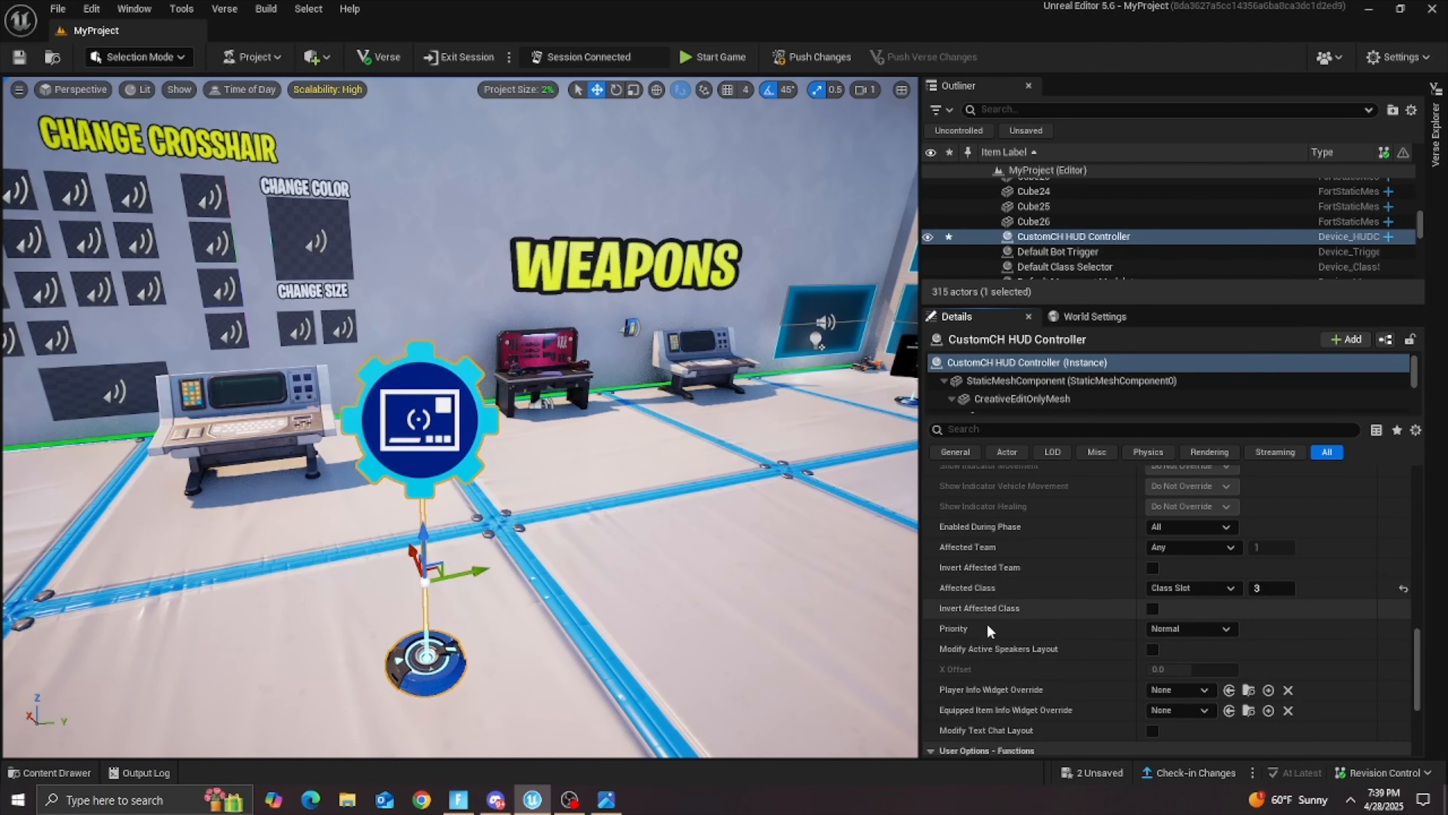
scroll(1026, 582, "down", 2)
Step: Save the project's unsaved changes
key("s")
right_click_drag(460, 417, 445, 417)
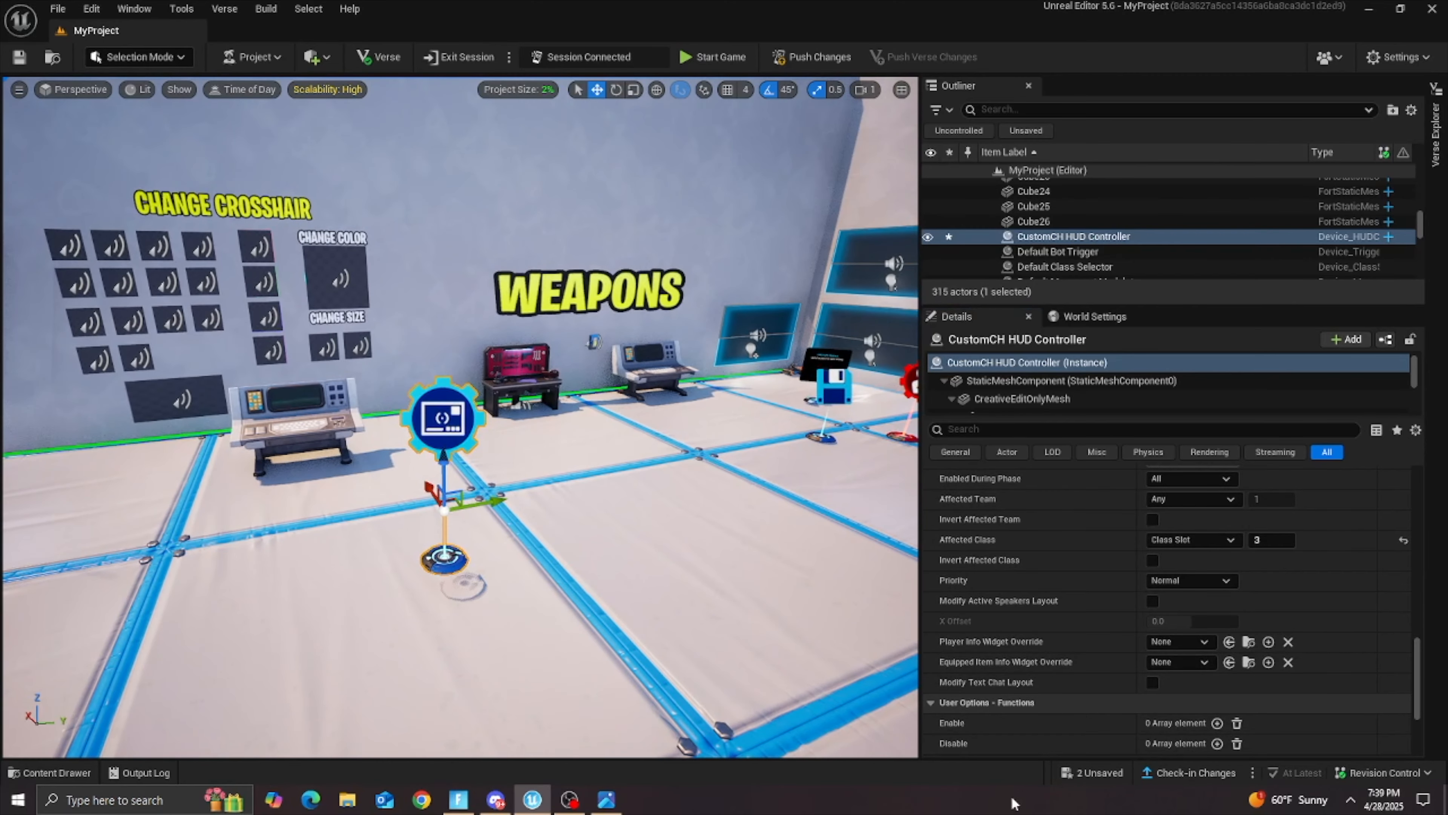
left_click(1080, 772)
left_click(843, 571)
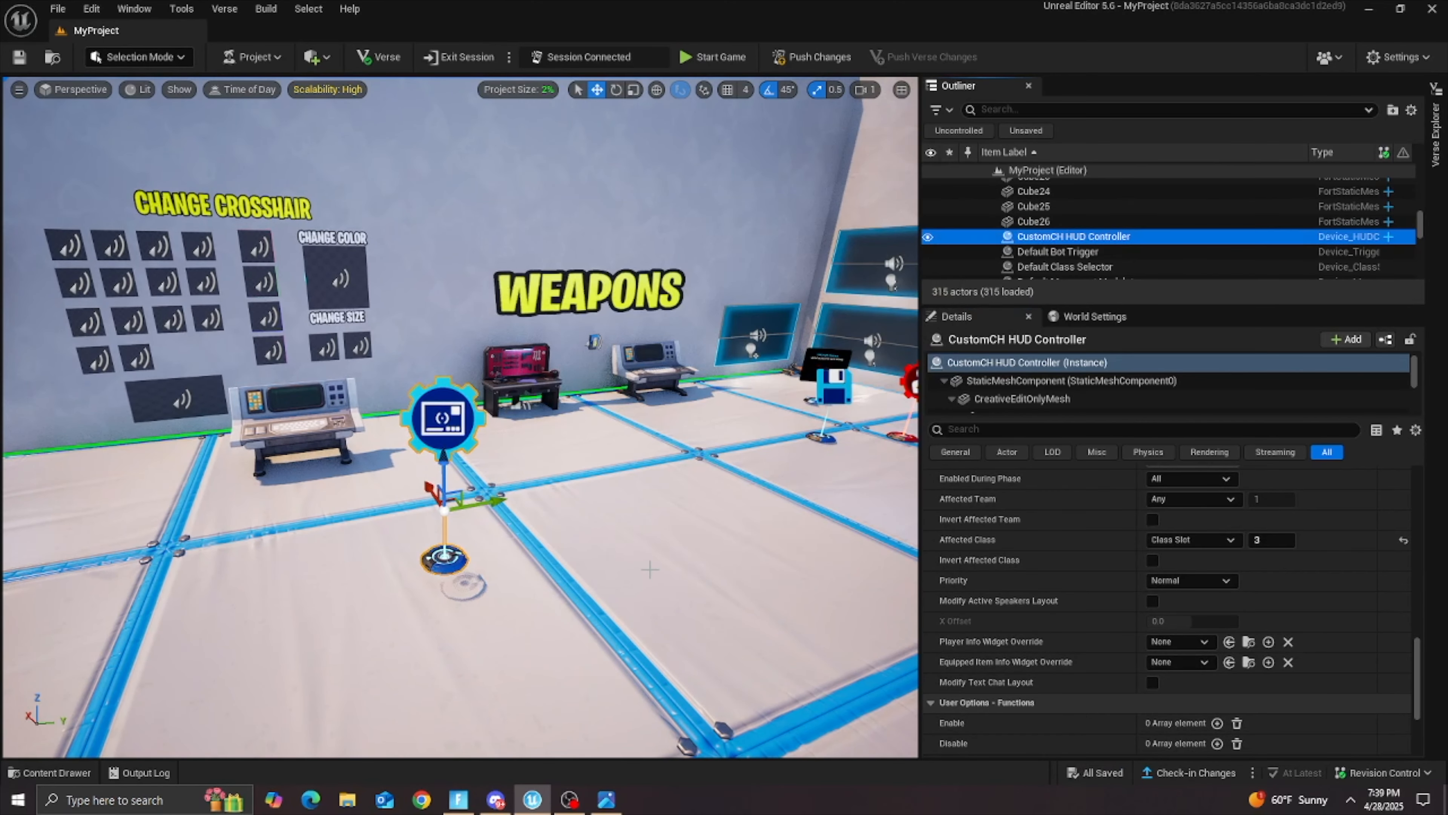
Step: Search the Fortnite content for "class selec" and place a Class Selector device on the floor in front of the crosshair wall
left_click(54, 772)
left_click(370, 687)
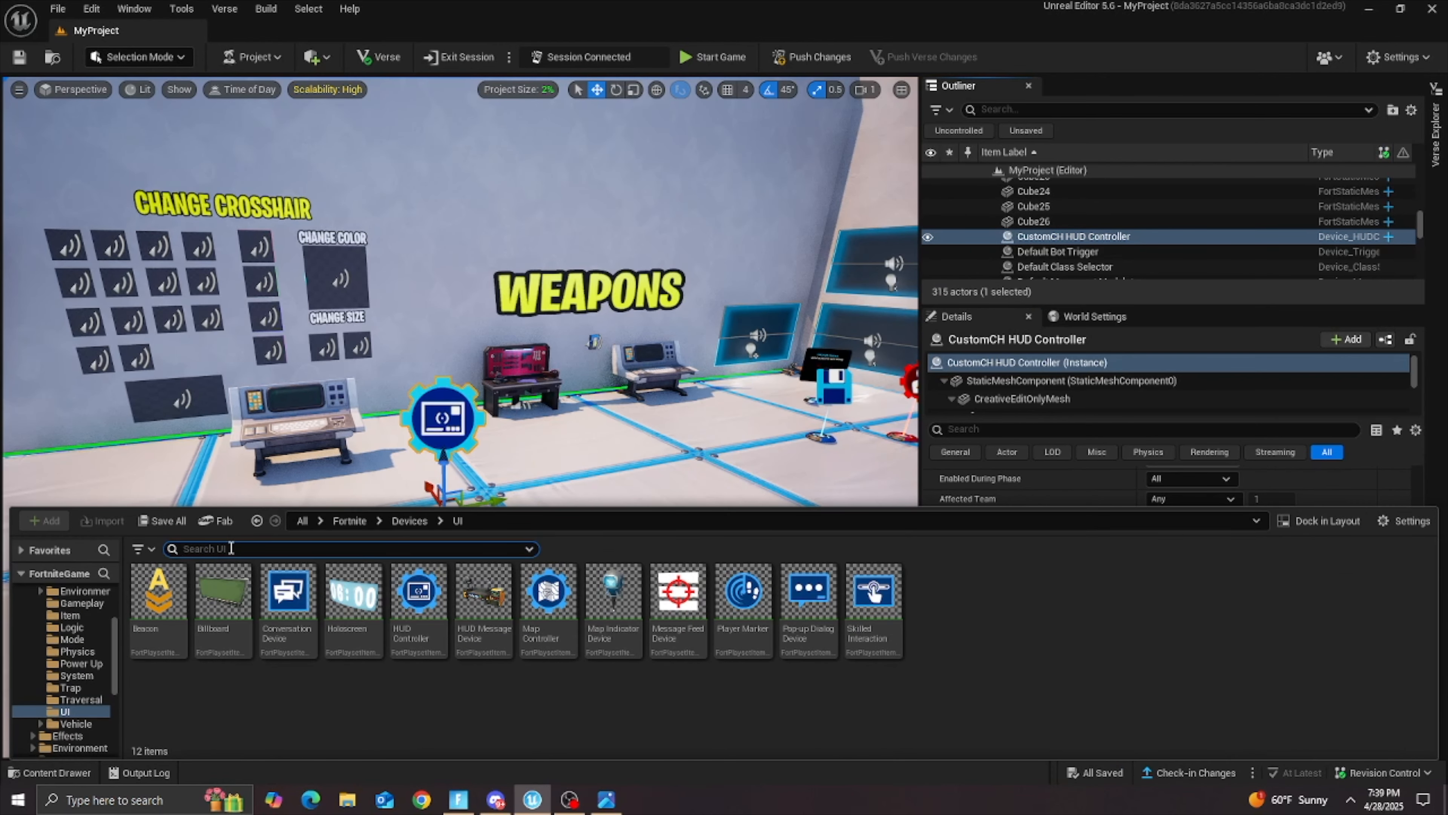
left_click(231, 548)
type("class selec")
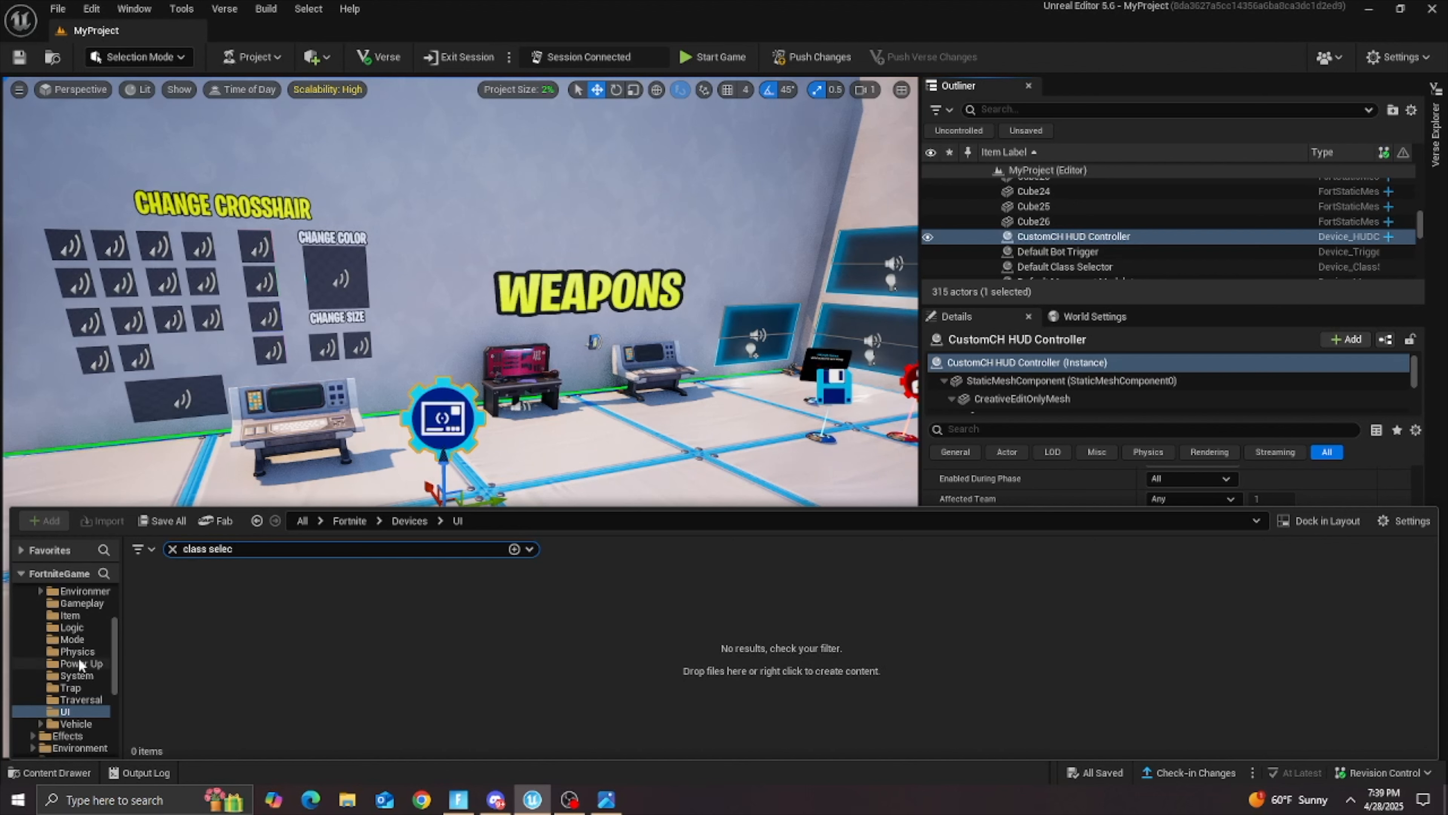
scroll(80, 663, "up", 3)
left_click(63, 617)
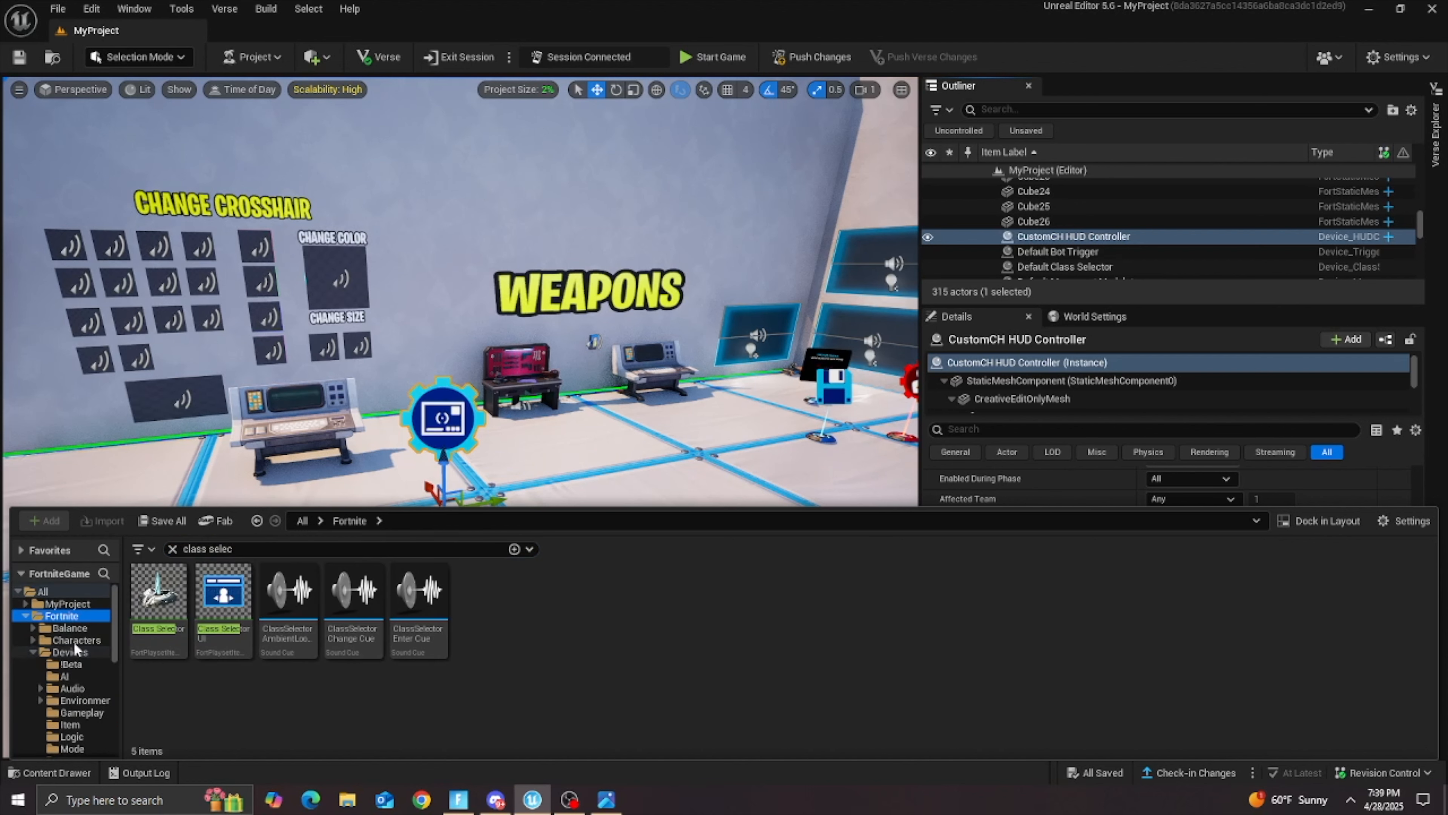
left_click_drag(174, 611, 171, 564)
right_click_drag(342, 513, 200, 513)
Step: Rename the new Class Selector as CustomCh Class Selector
left_click(1064, 241)
key("F2")
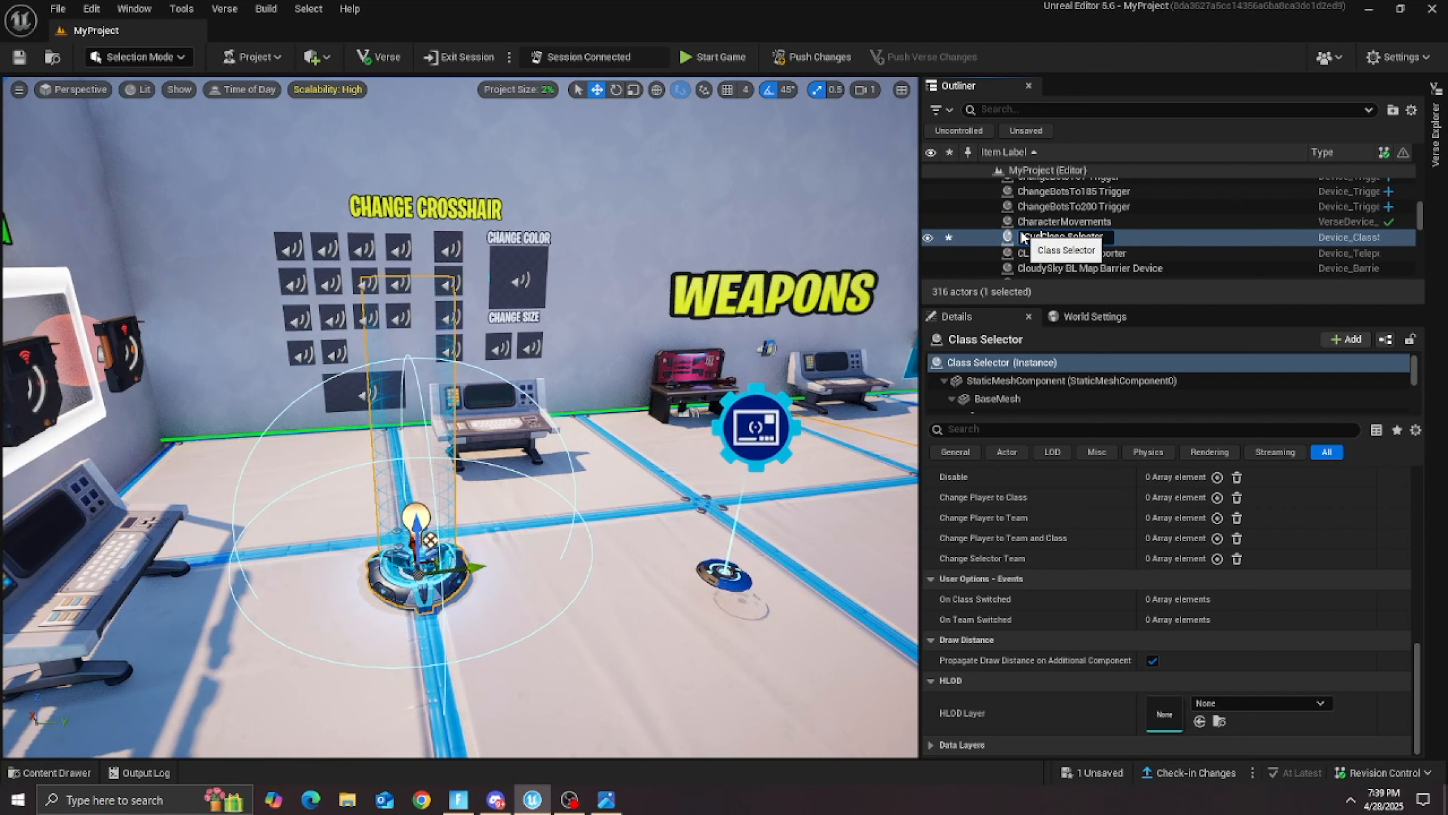
key("Return")
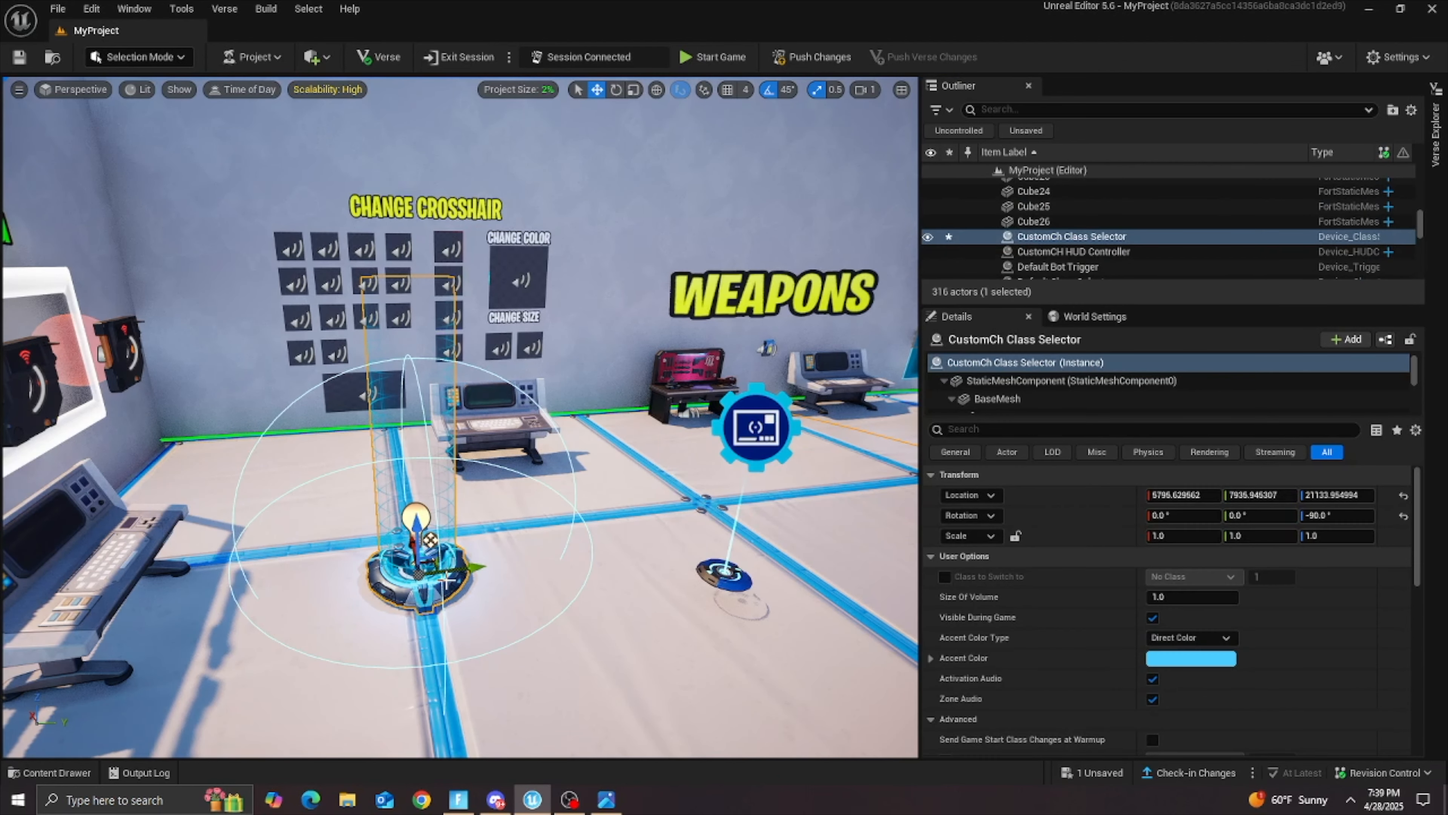
Step: Duplicate the CustomCh Class Selector beside the original and replace Custom with Default in the copy's name
left_click_drag(480, 564, 624, 549, "alt")
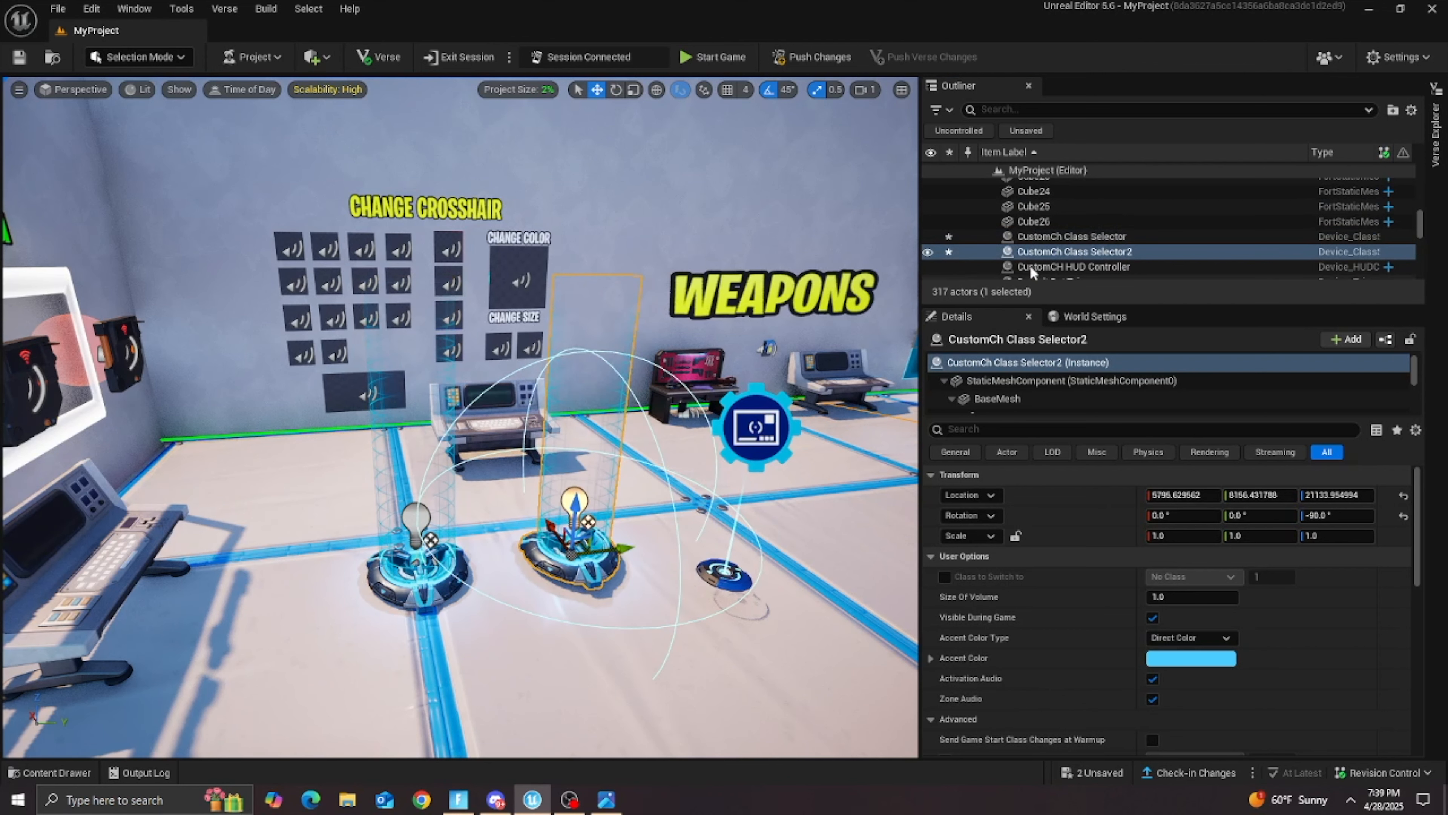
left_click(1058, 253)
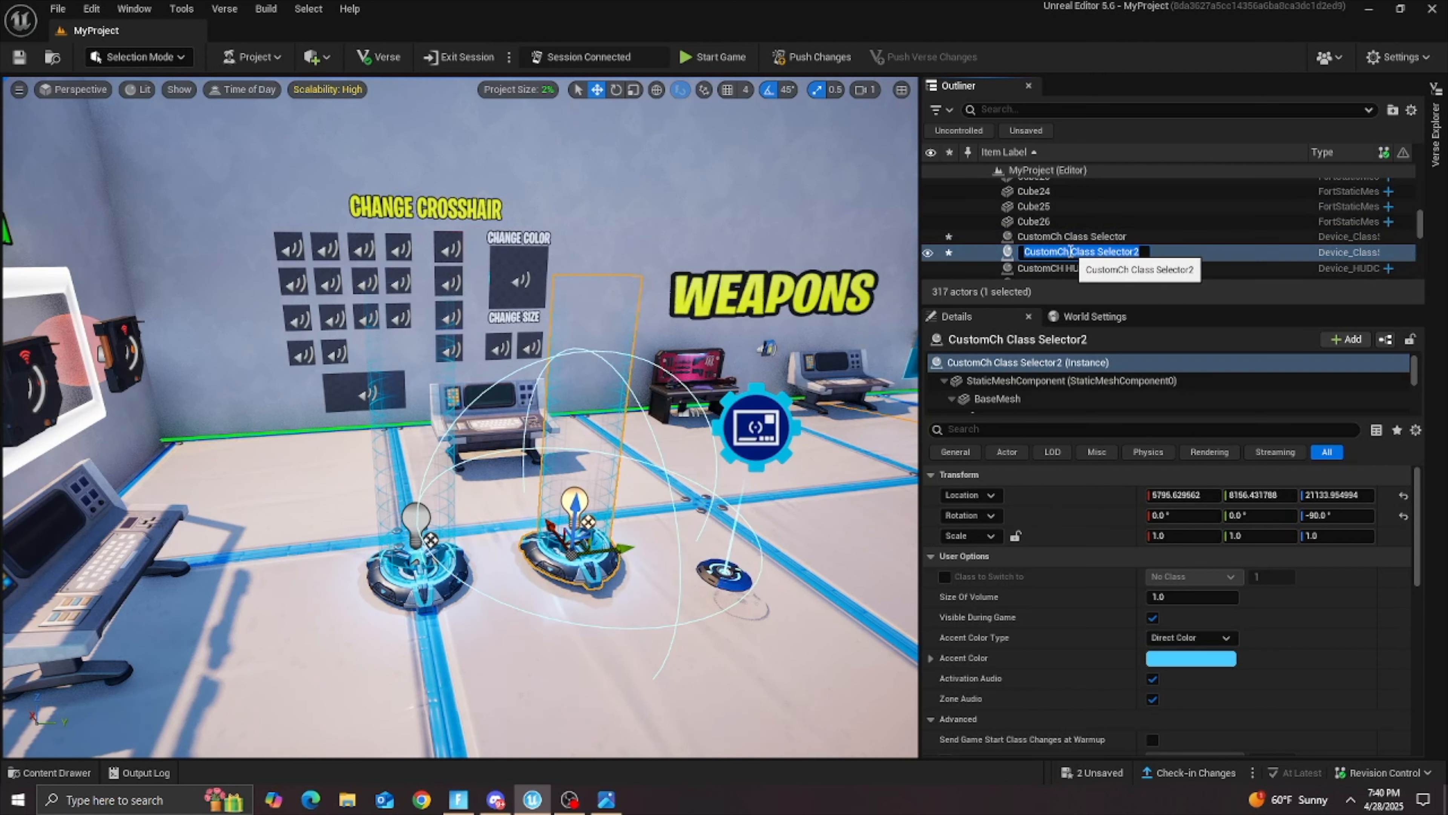
left_click_drag(1059, 251, 994, 262)
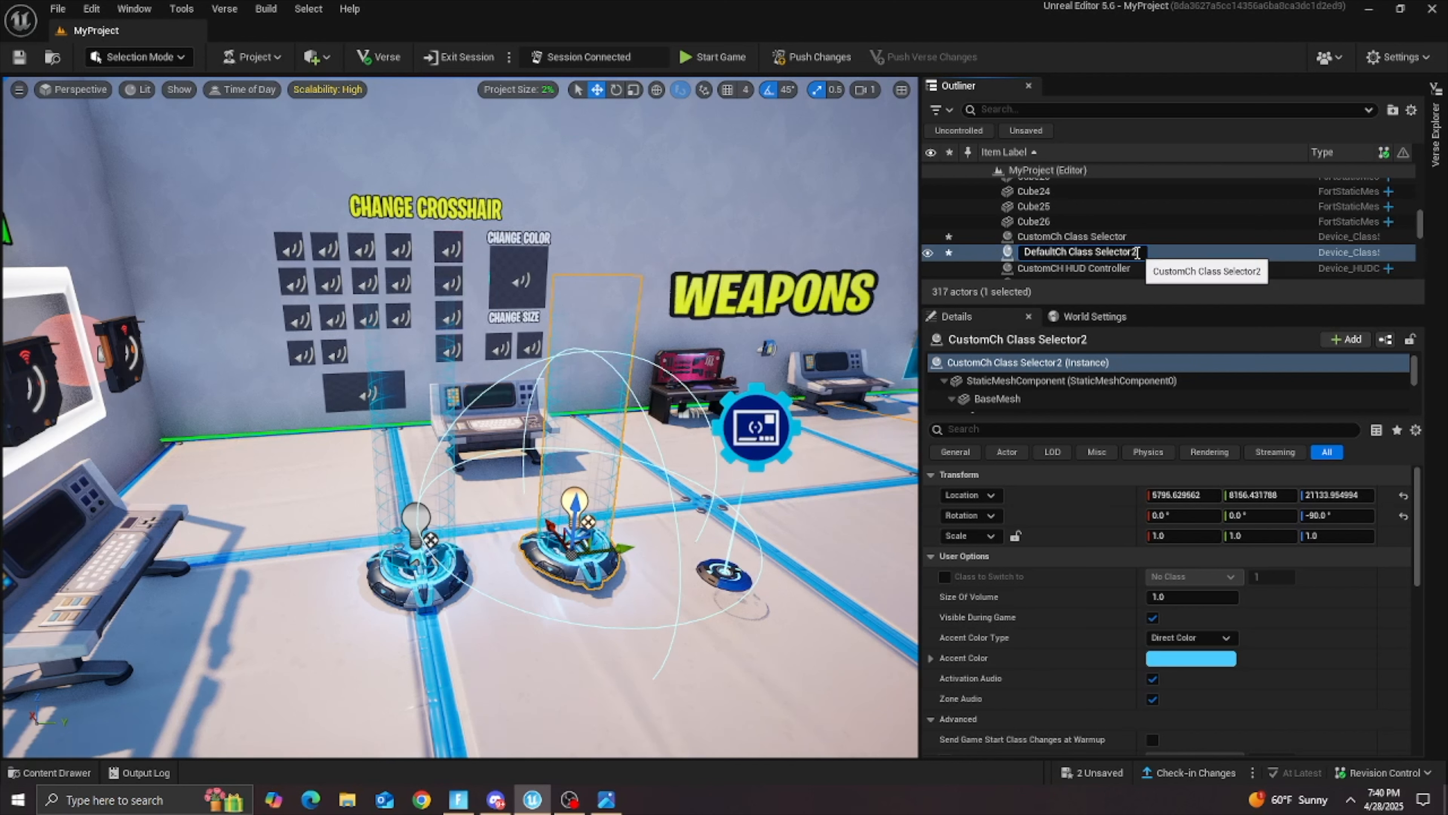
Step: Enable Class to Switch to on the CustomCh Class Selector and set it to Class Slot 3
left_click(455, 568)
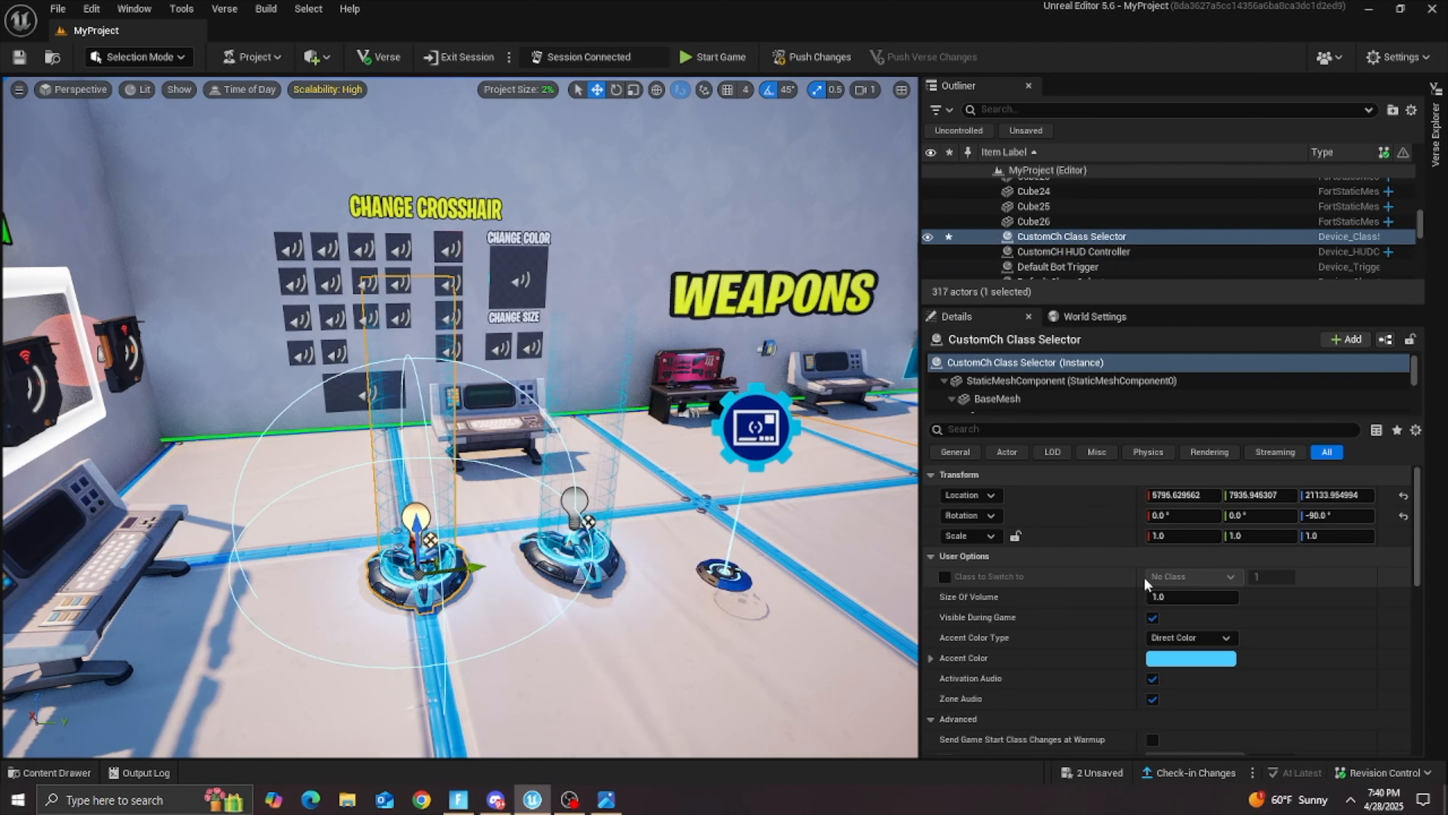
left_click(945, 577)
left_click(1158, 575)
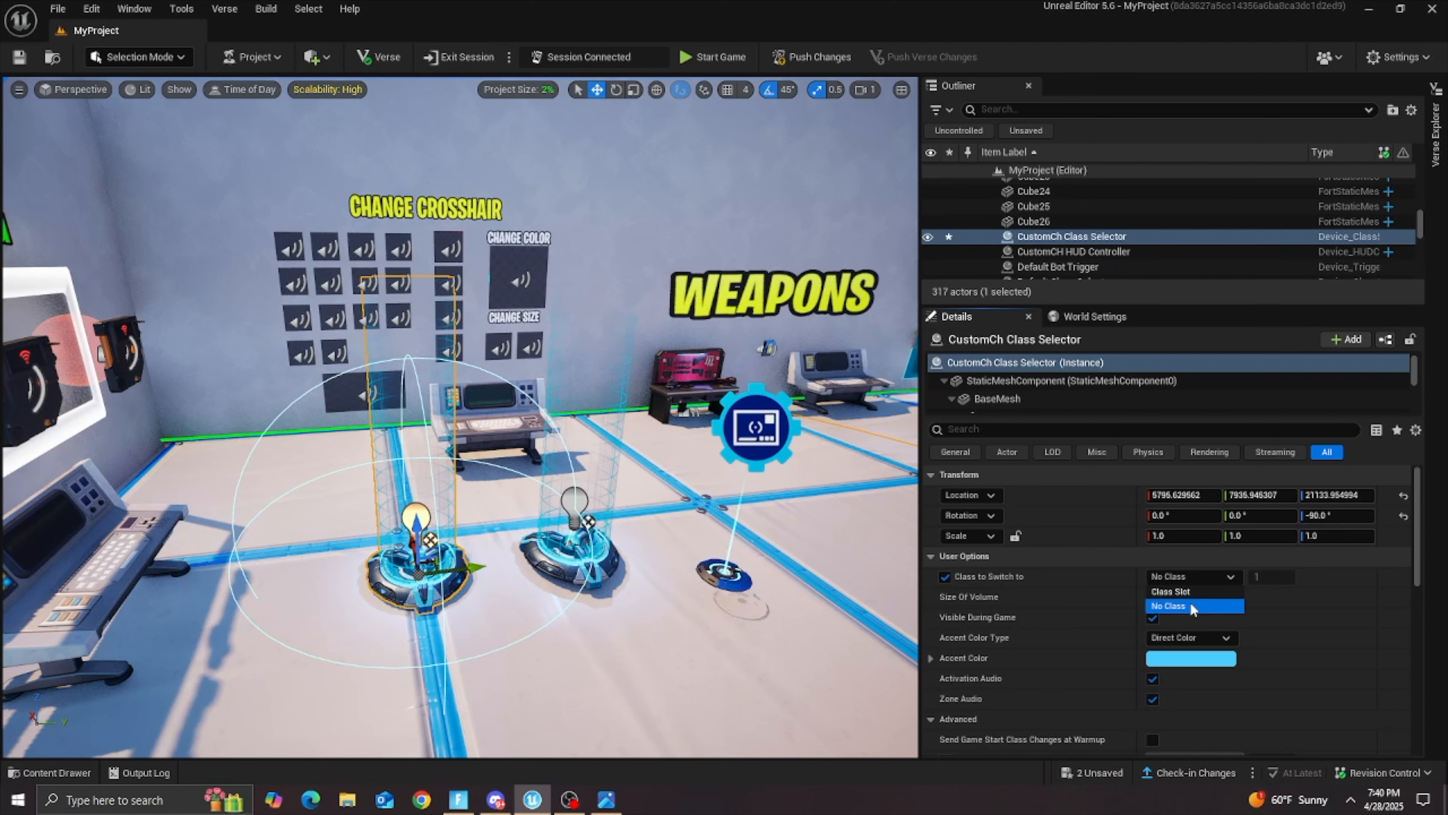
left_click(1186, 595)
left_click(1283, 576)
key("Return")
Step: Set the CustomCh Class Selector's Size Of Volume to 0.5 and turn off Visible During Game
scroll(1106, 611, "down", 2)
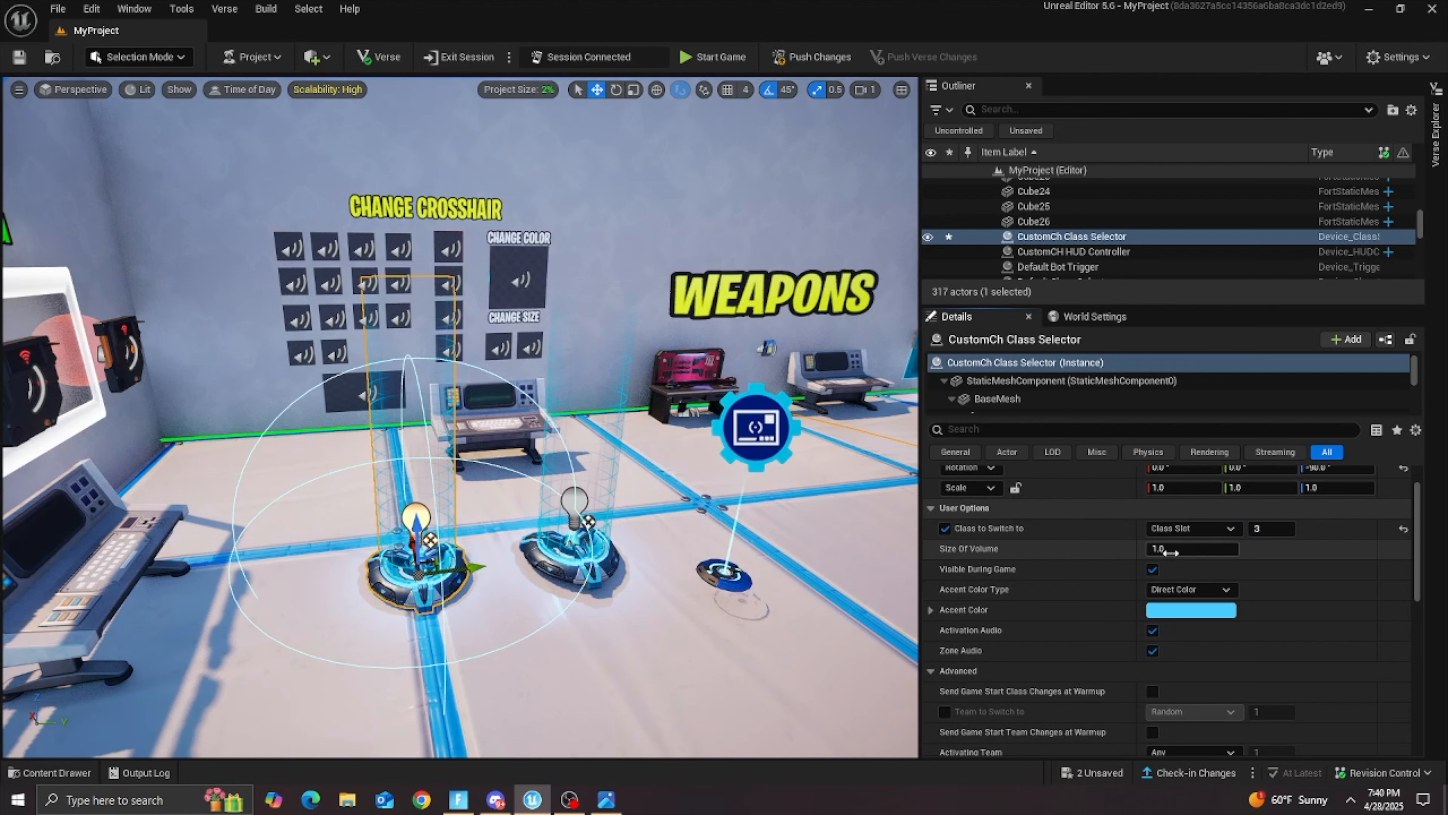
left_click_drag(1170, 551, 1146, 551)
left_click(1152, 569)
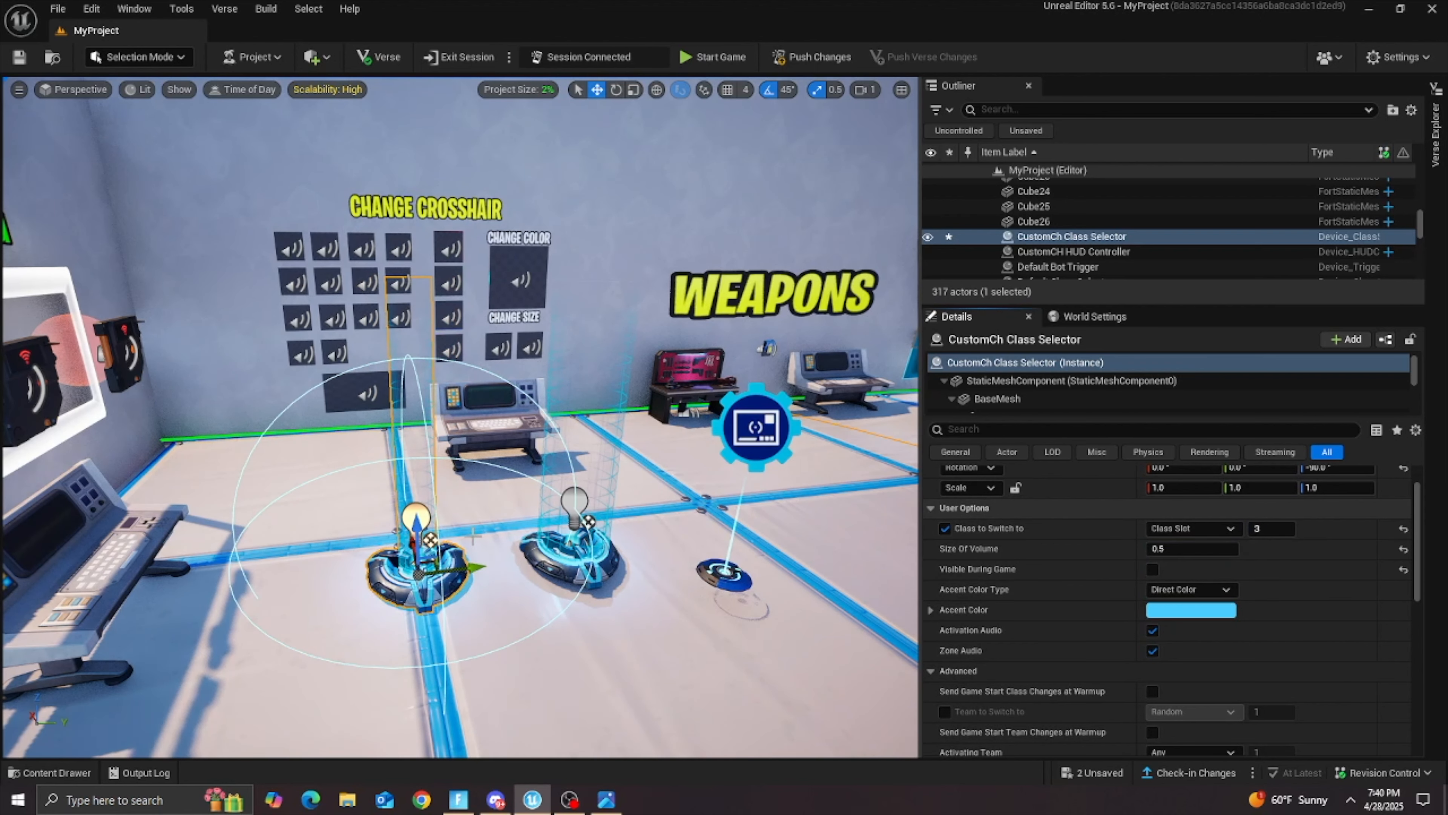
Step: Raise the CustomCh Class Selector off the floor to just above the Change Crosshair sign
scroll(663, 532, "down", 5)
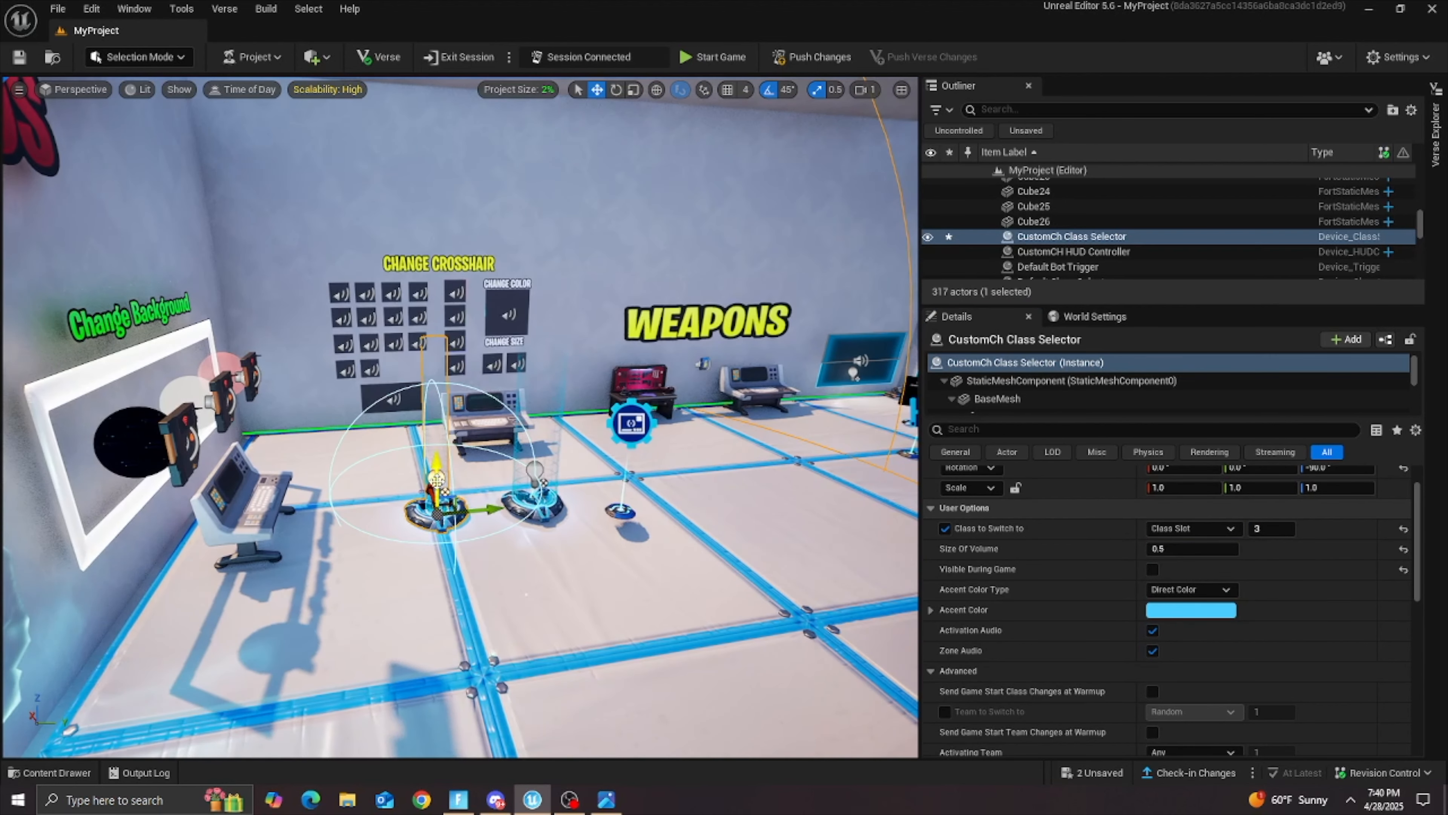
left_click(516, 349, "ctrl")
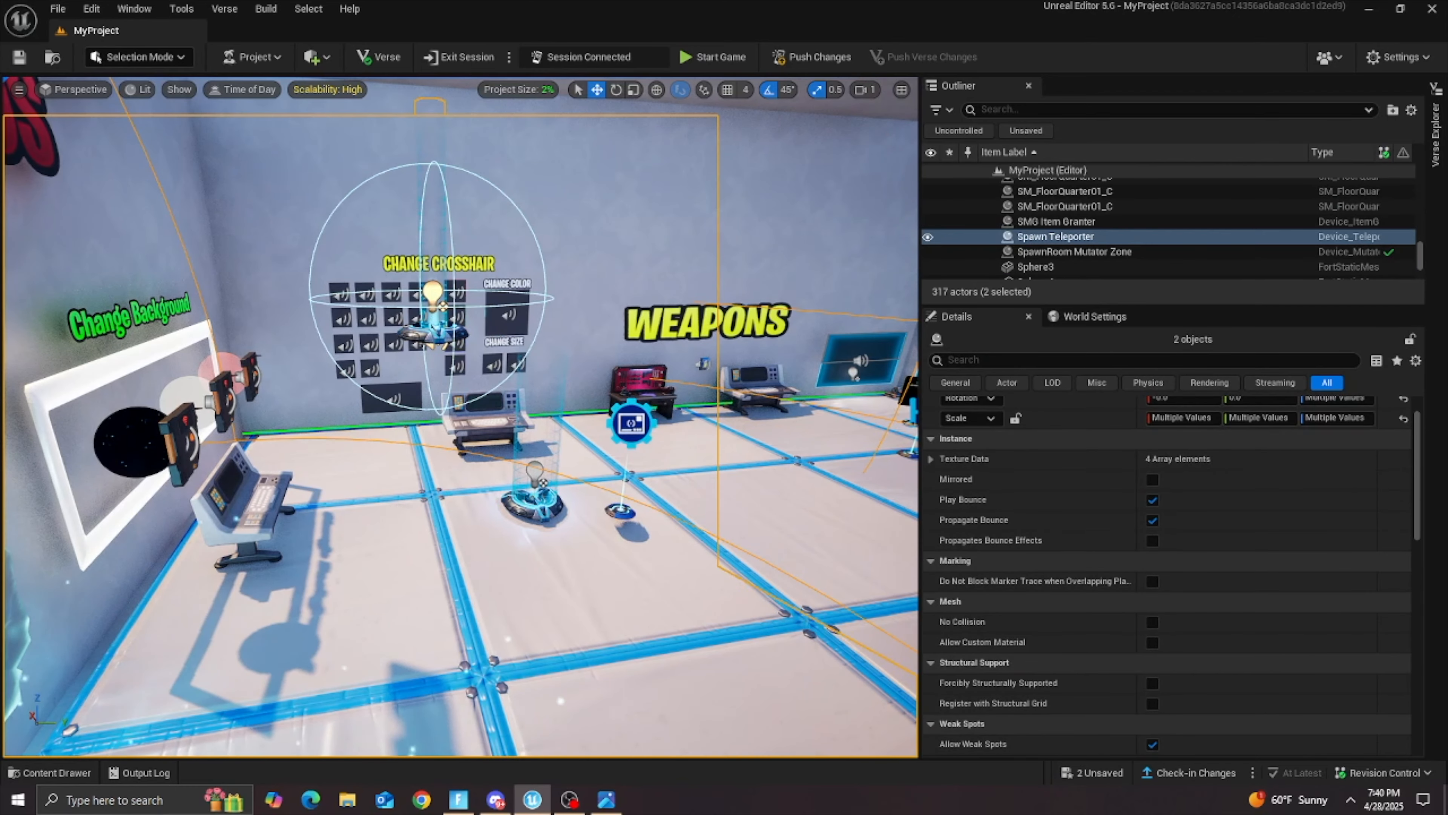
left_click(516, 350)
key("w")
key("d")
right_click_drag(542, 495, 450, 499)
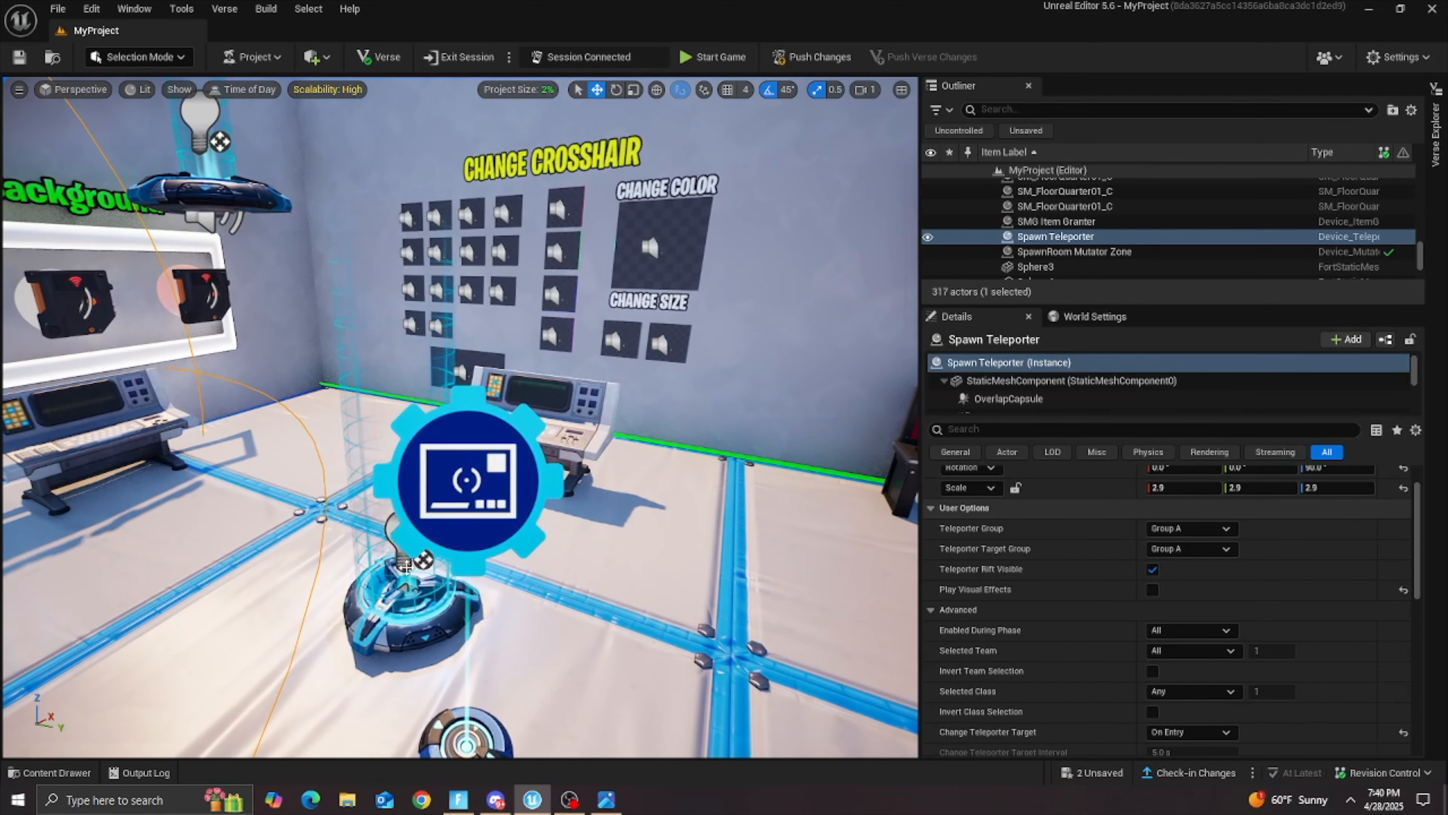
Step: Raise the DefaultCh Class Selector up near the ceiling beside the CustomCh Class Selector
left_click(399, 582)
left_click_drag(415, 575, 469, 103)
right_click_drag(469, 102, 512, 83)
key("s")
left_click(309, 462, "ctrl")
left_click_drag(299, 451, 310, 185)
key("w")
right_click_drag(309, 184, 285, 140)
key("w")
key("a")
key("e")
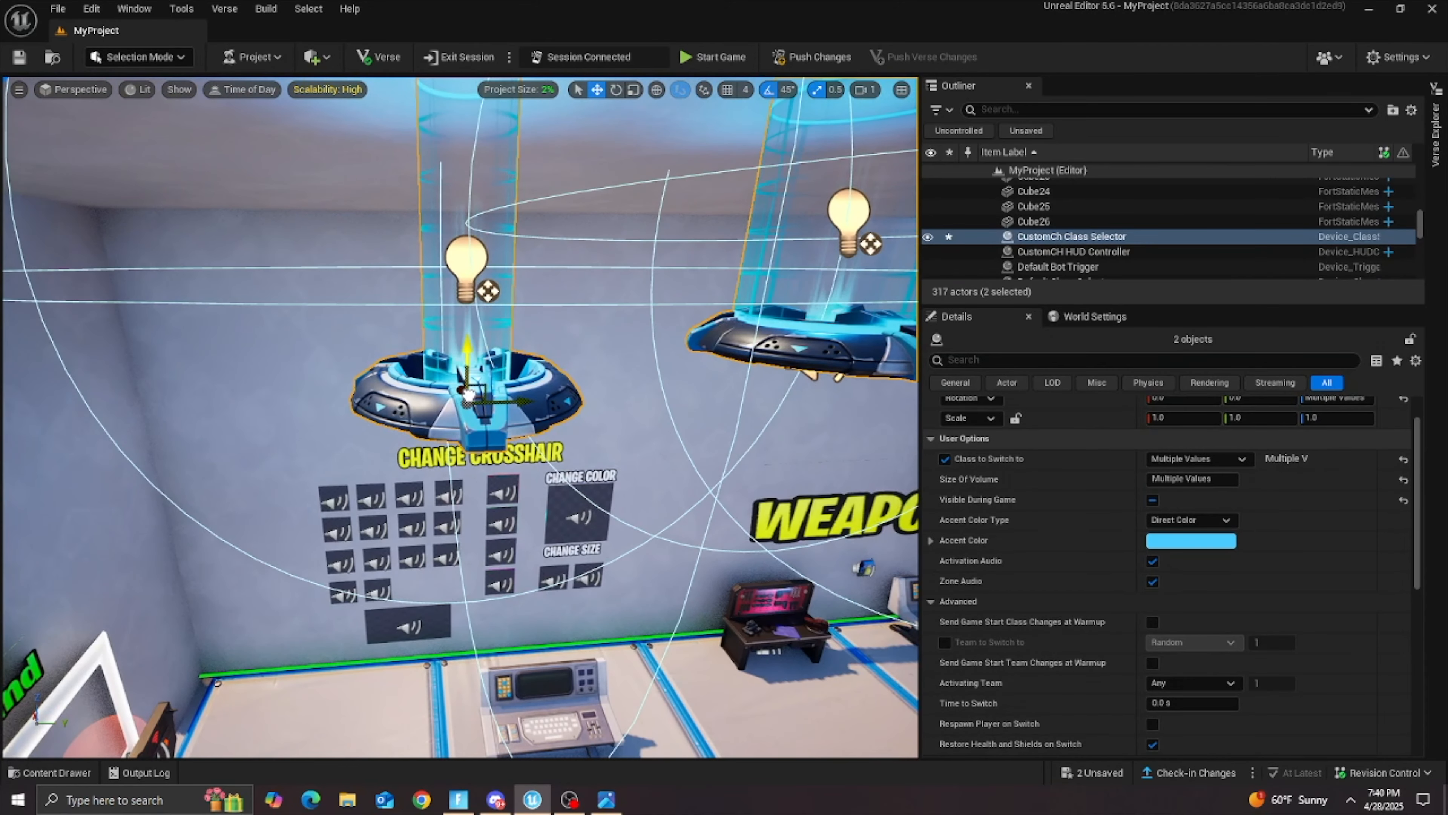
Step: Turn off Activation Audio and Zone Audio on the CustomCh Class Selector
left_click(468, 393)
left_click(791, 337, "ctrl")
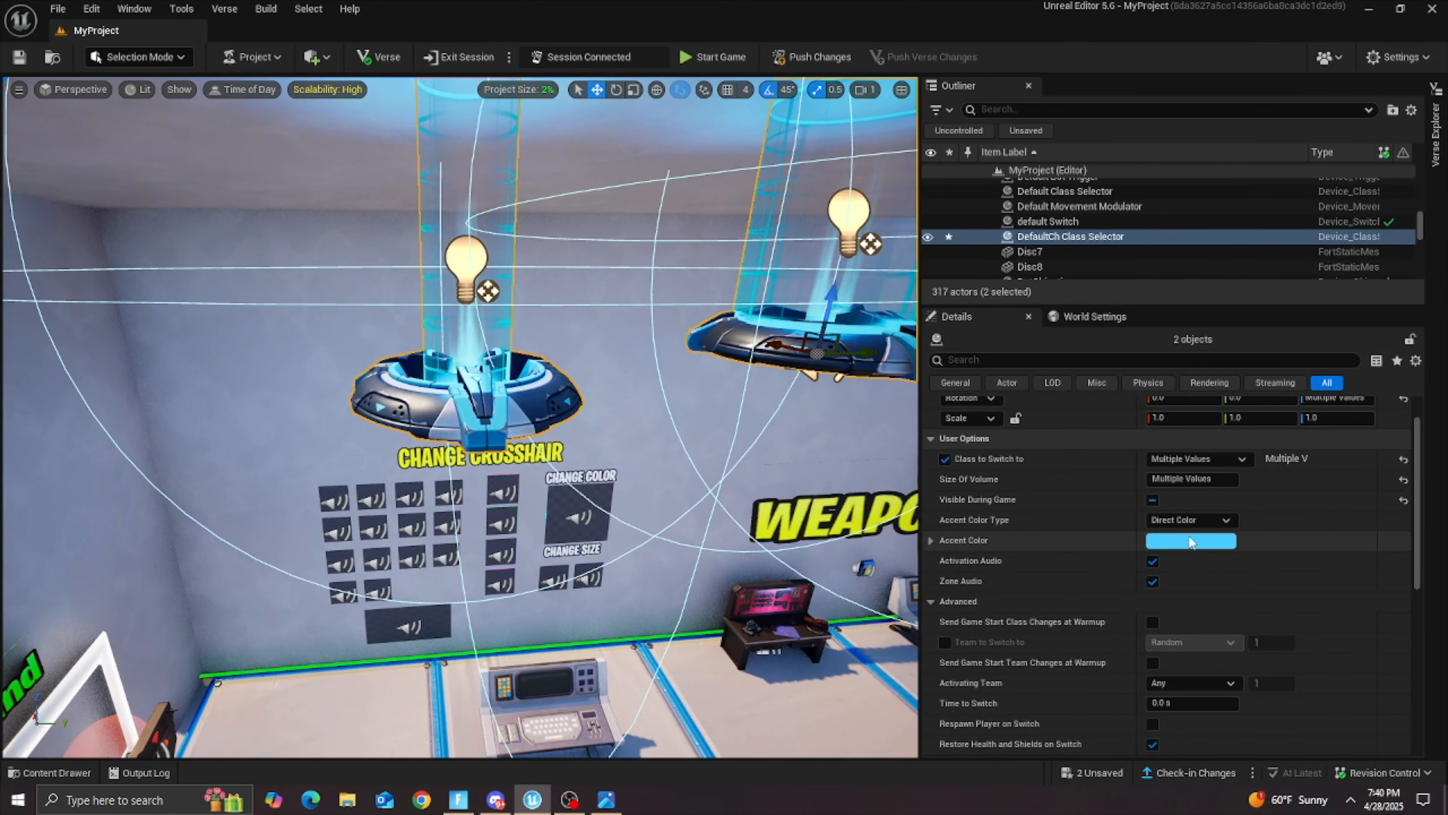
left_click(551, 401)
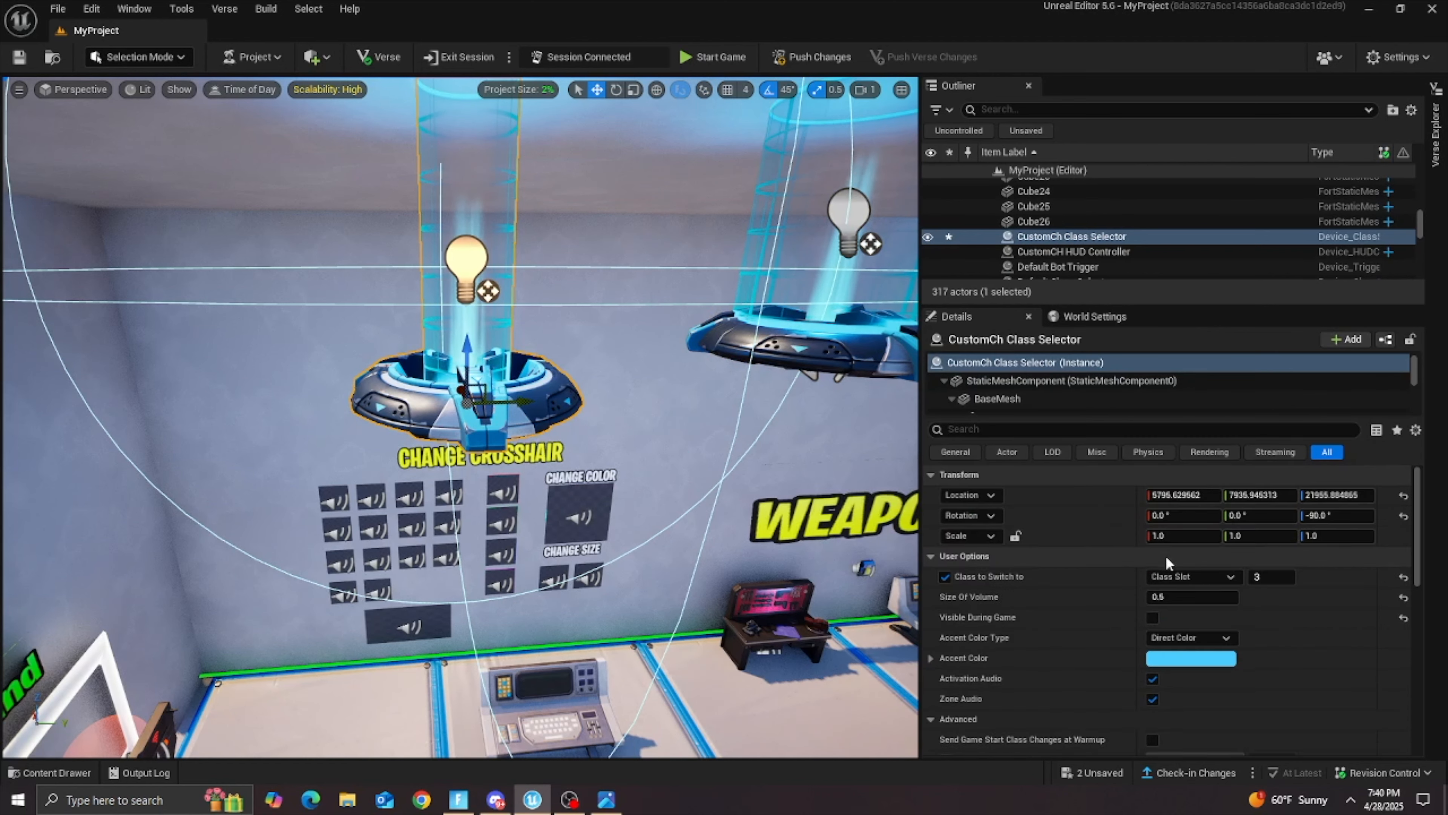
scroll(1165, 554, "down", 2)
scroll(964, 567, "down", 4)
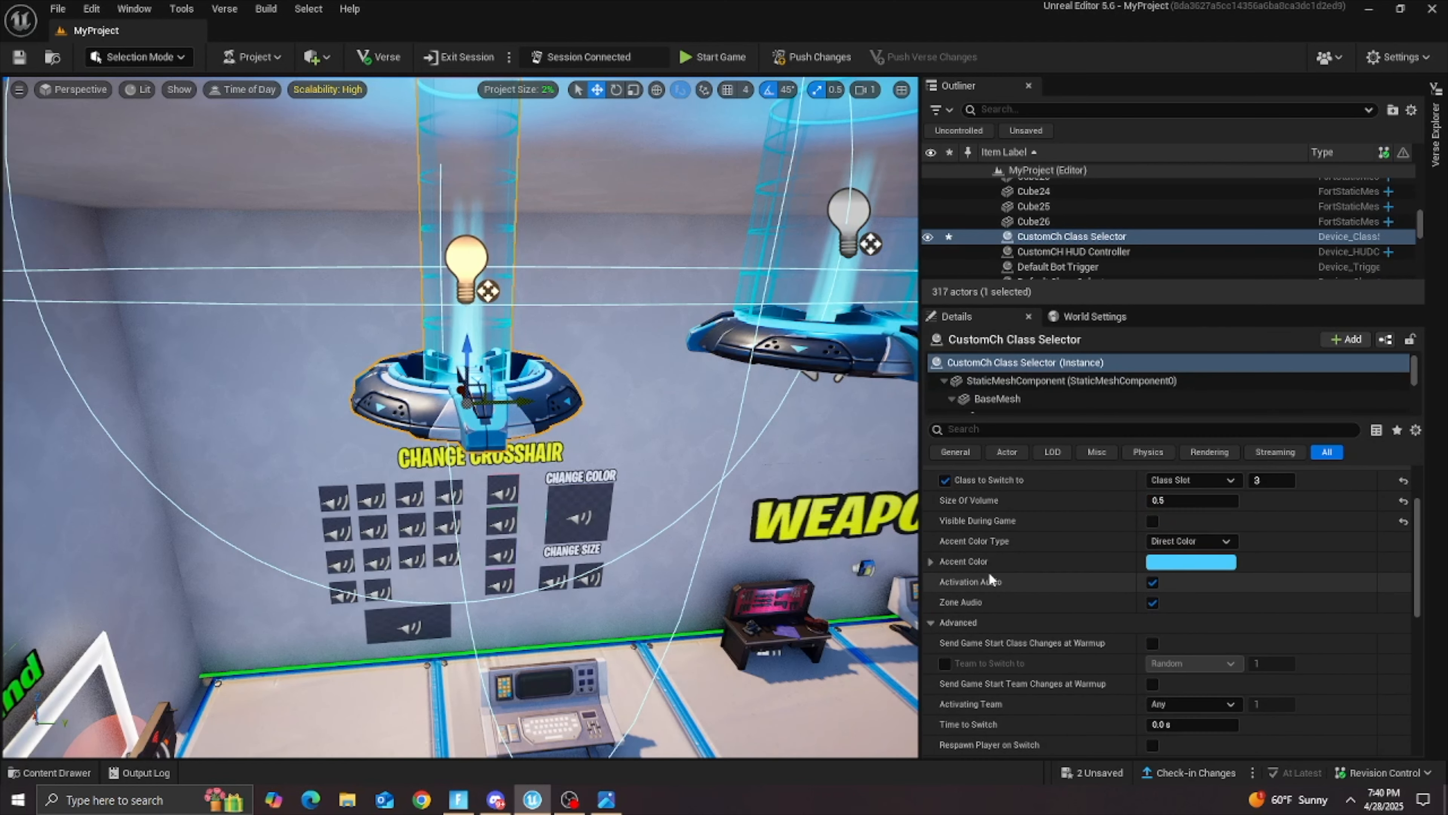
left_click(1152, 534)
left_click(1152, 554)
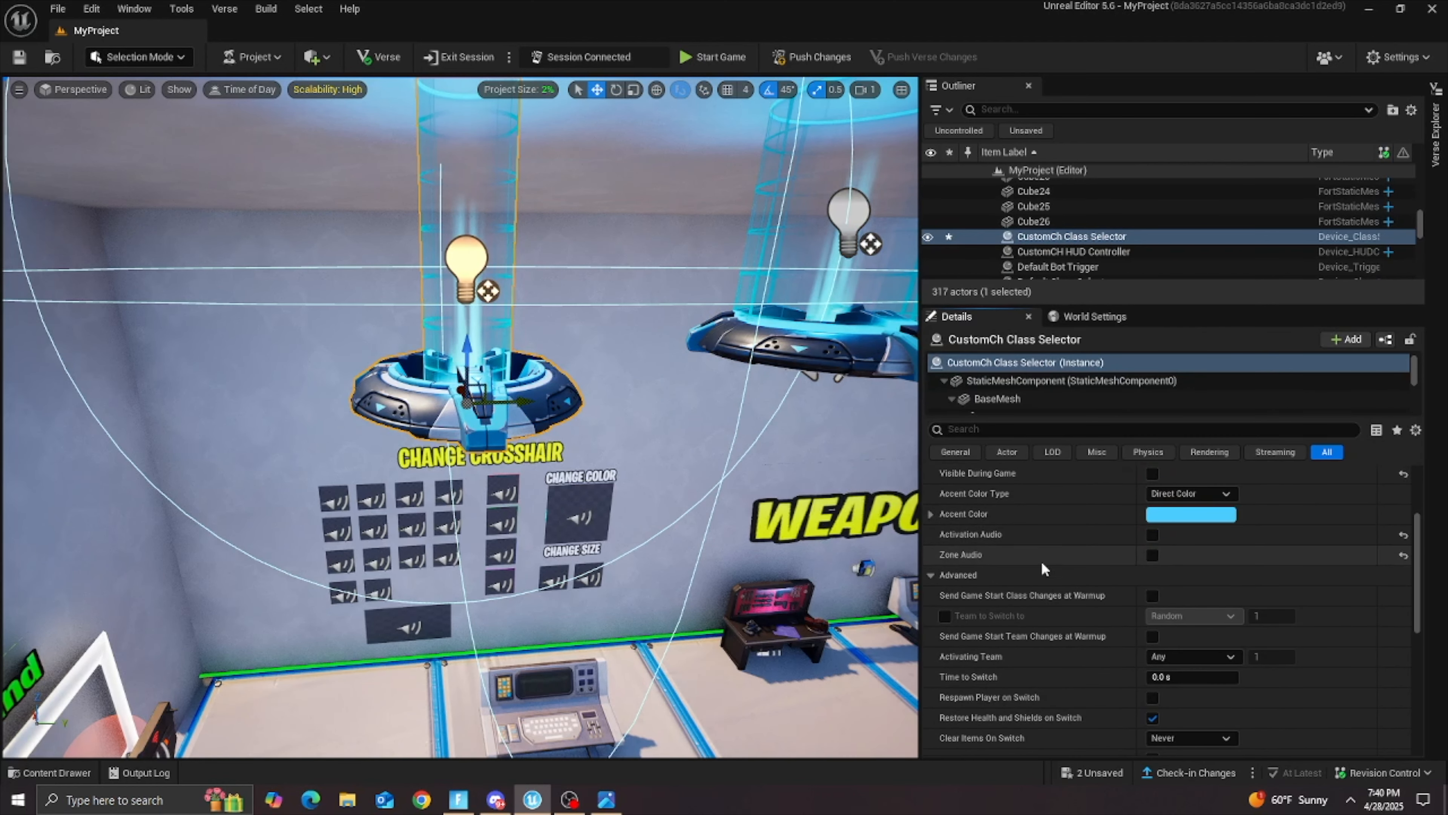
Step: Turn off Restore Health and Shields on Switch, Volume Visible in Game and Display VFX Effect on Activation for the CustomCh Class Selector
scroll(1083, 571, "down", 4)
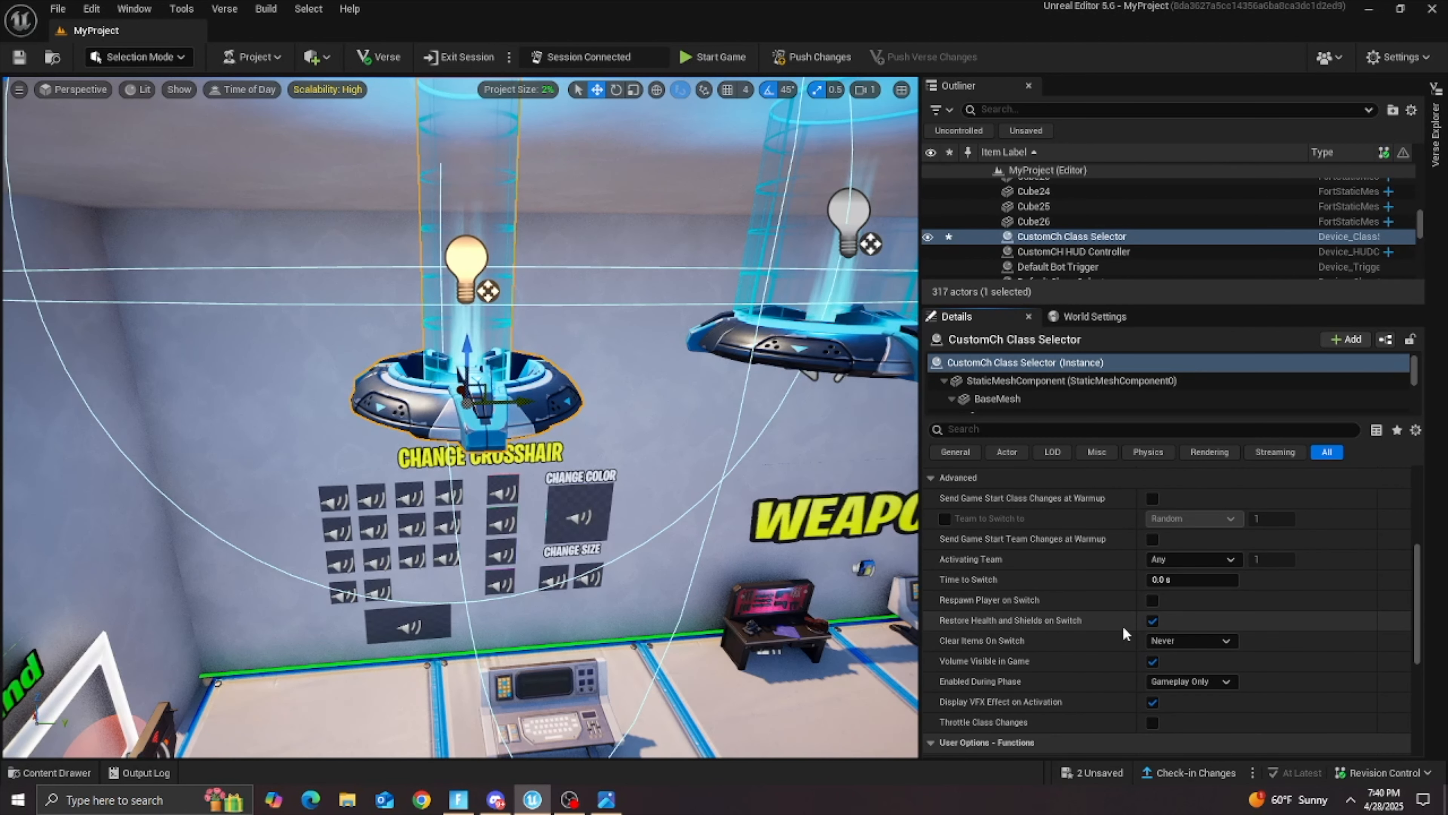
scroll(1140, 593, "down", 2)
left_click(1153, 572)
scroll(1037, 595, "down", 2)
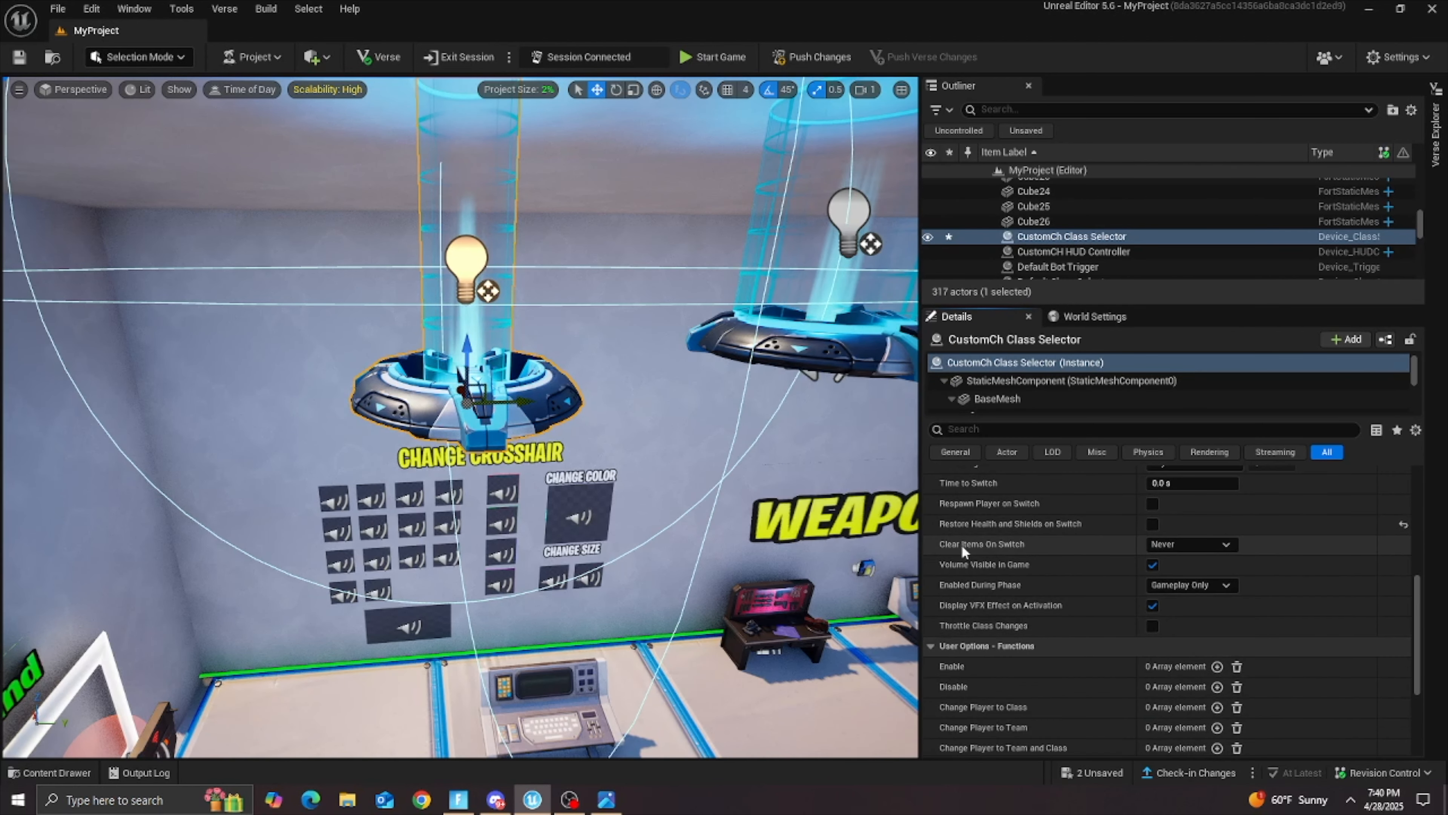
left_click(1152, 565)
scroll(1084, 587, "down", 2)
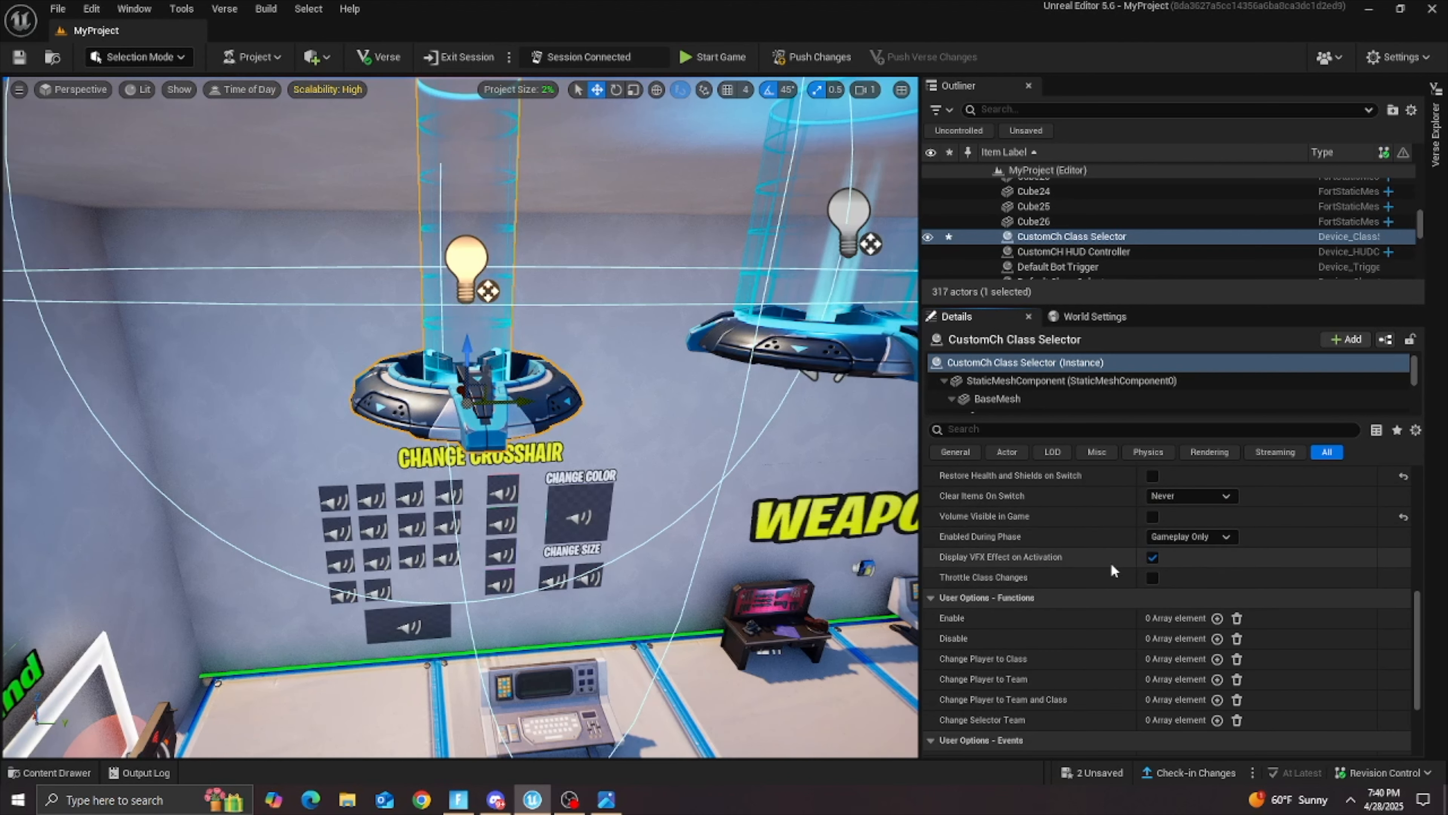
scroll(1066, 560, "down", 3)
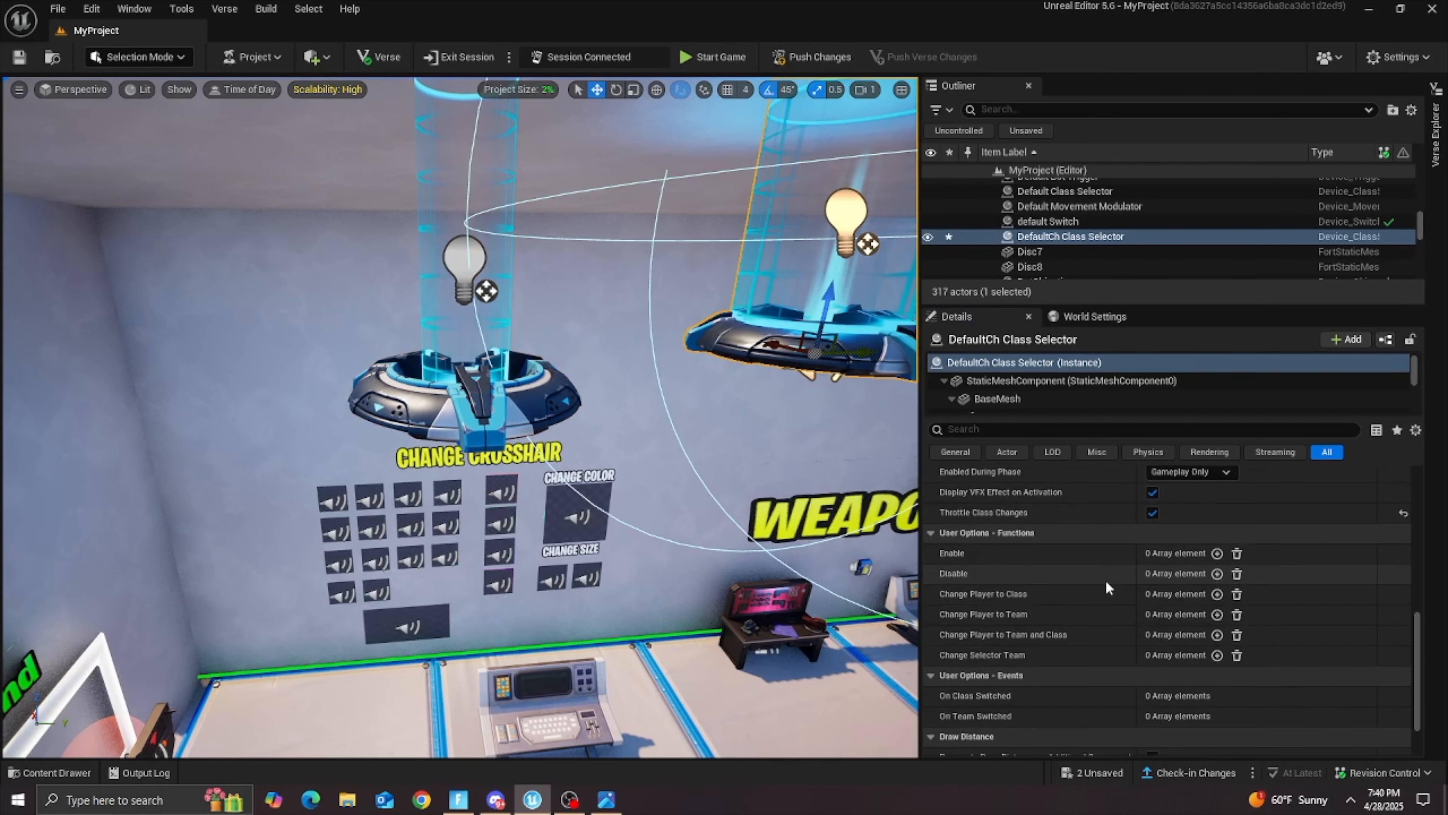
Step: Turn off Throttle Class Changes, Display VFX Effect on Activation and Volume Visible in Game on the DefaultCh Class Selector
scroll(1105, 580, "up", 7)
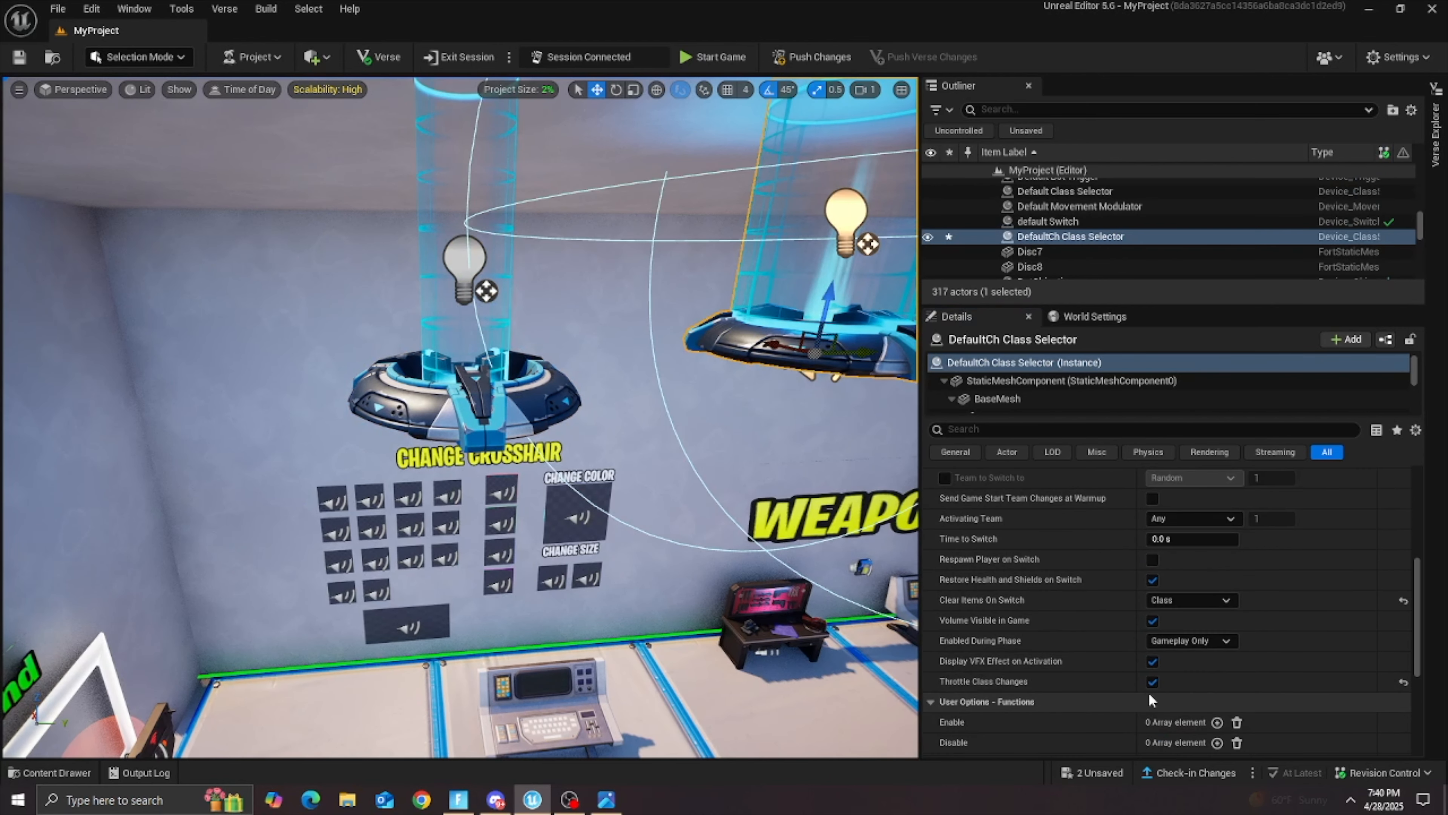
left_click(1152, 681)
left_click(1152, 660)
left_click(1152, 620)
scroll(1154, 622, "up", 3)
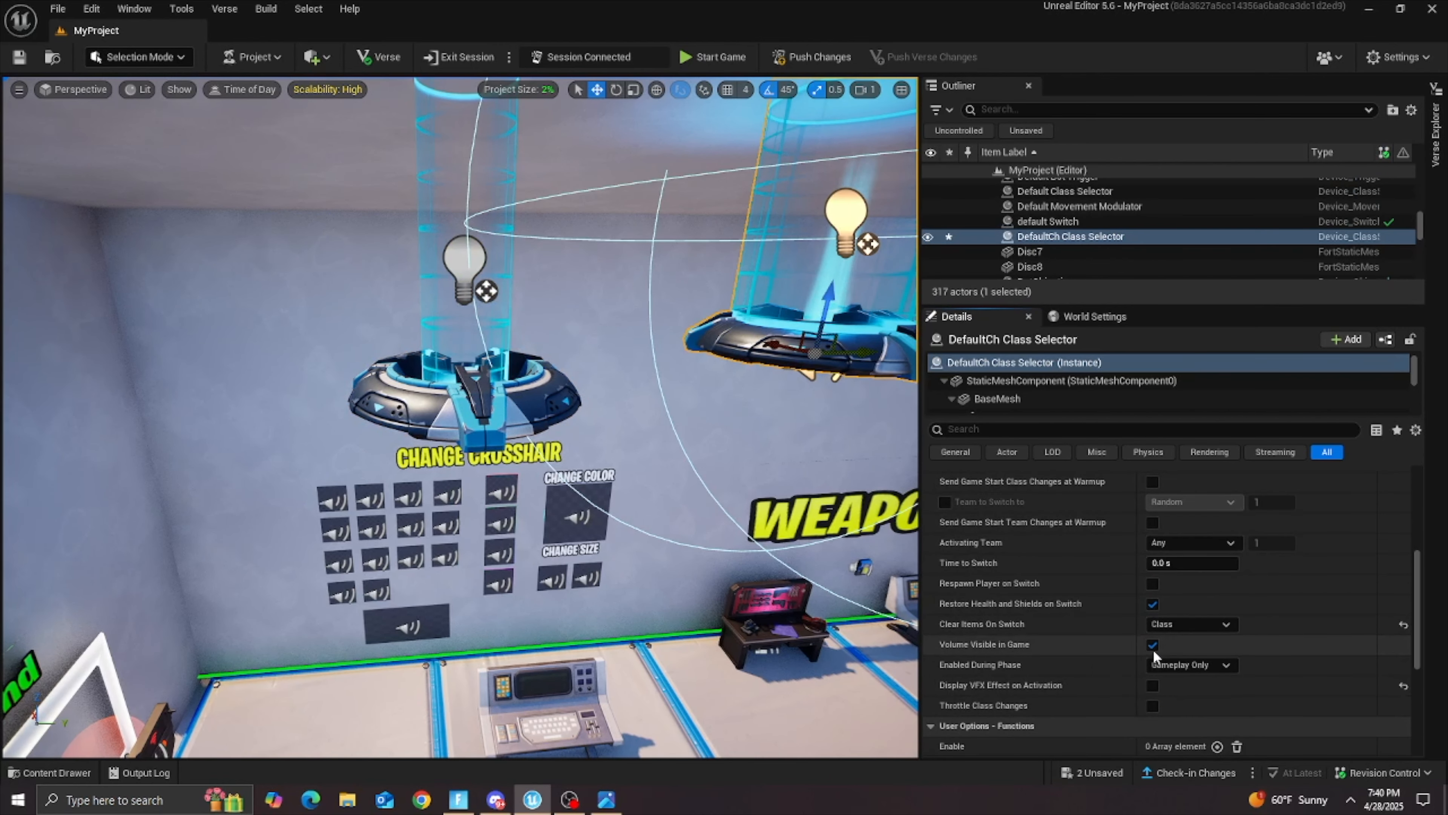
left_click(1191, 672)
left_click(1174, 687)
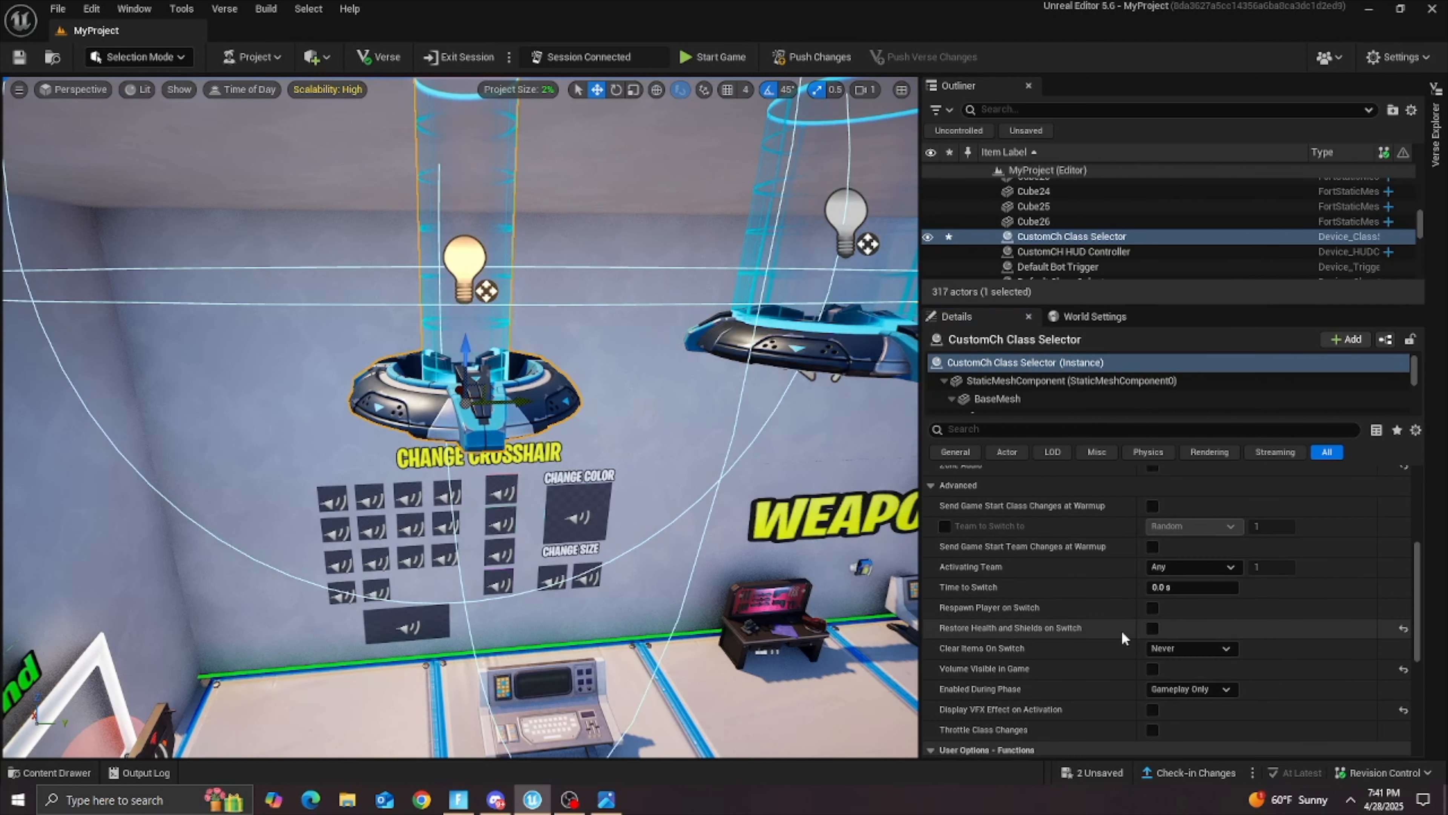
Step: Set the DefaultCh Class Selector's Clear Items On Switch to Never and turn off Restore Health and Shields on Switch
scroll(1122, 637, "down", 1)
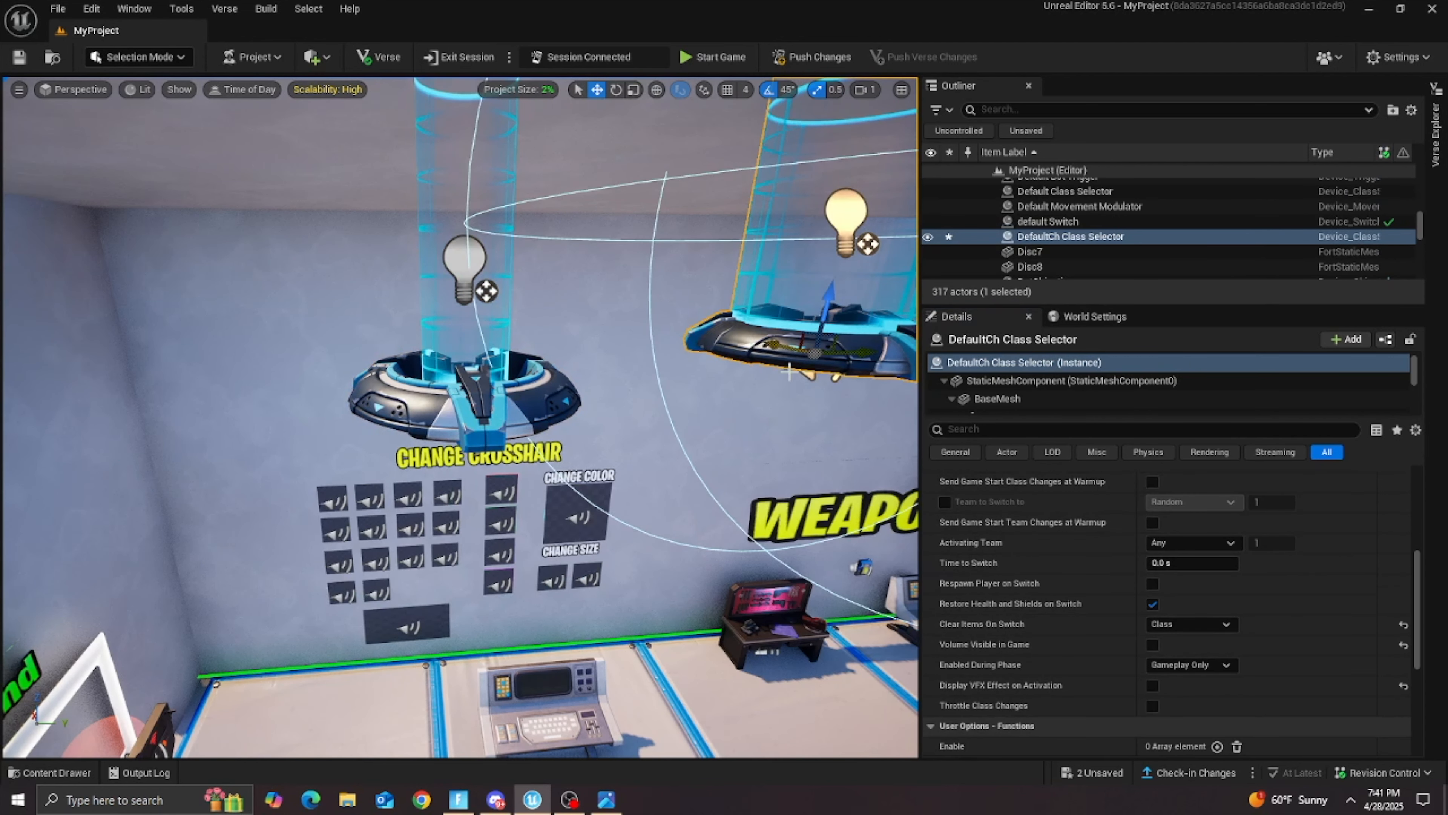
left_click(1191, 624)
left_click(1175, 637)
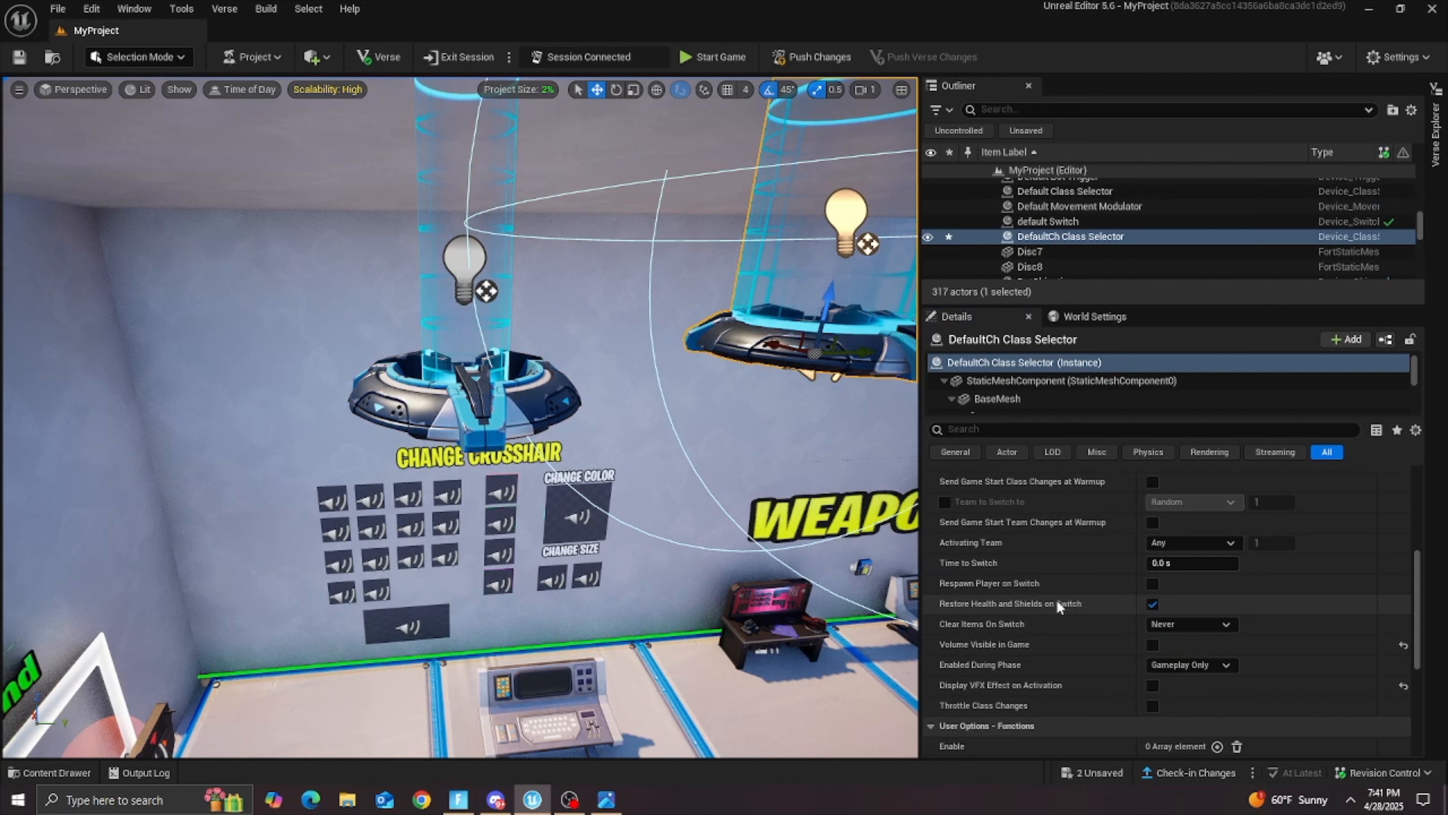
left_click(1153, 603)
Step: Turn off Zone Audio, Activation Audio and Visible During Game on the DefaultCh Class Selector
scroll(1109, 606, "up", 4)
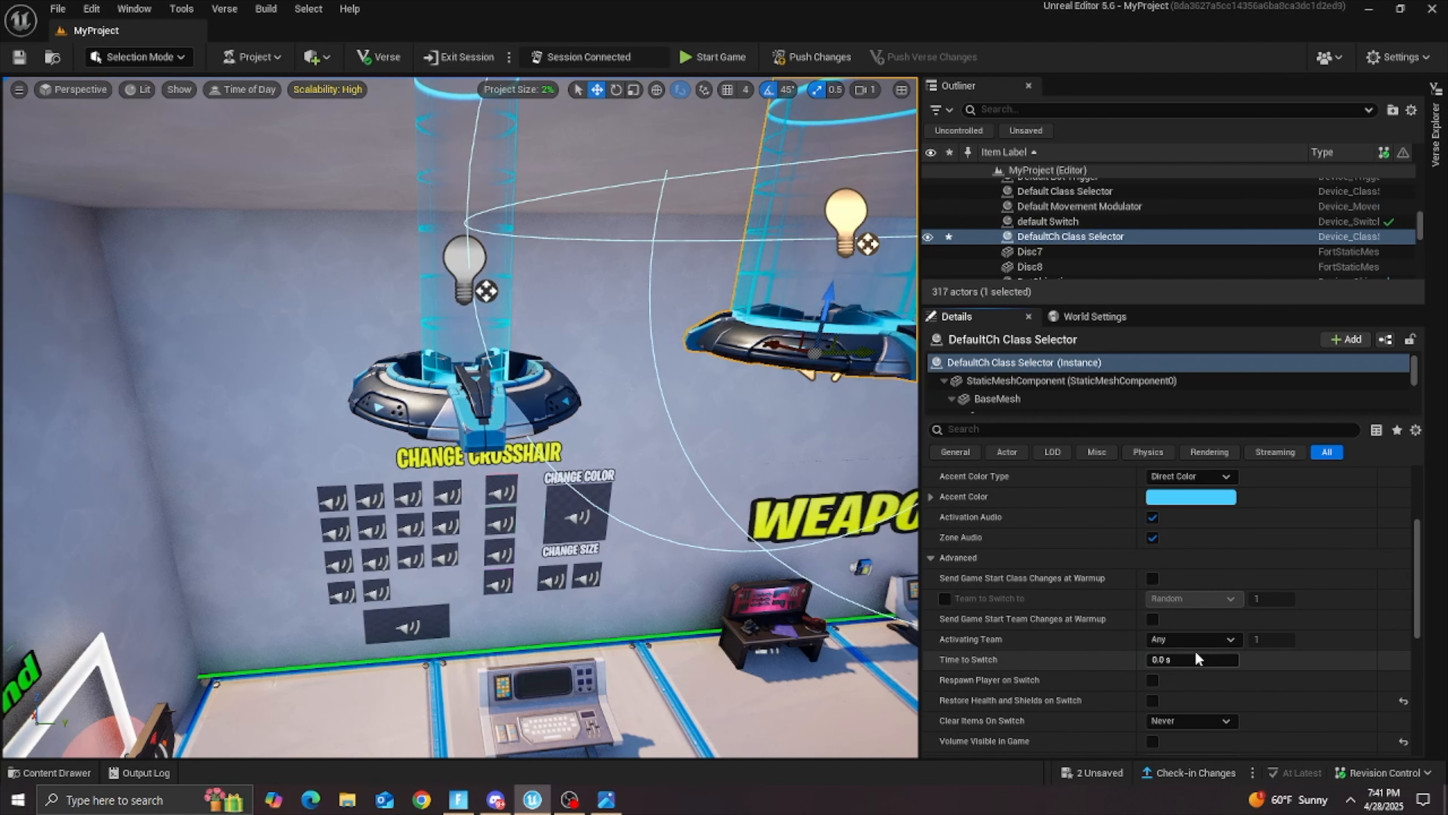
scroll(1135, 618, "up", 5)
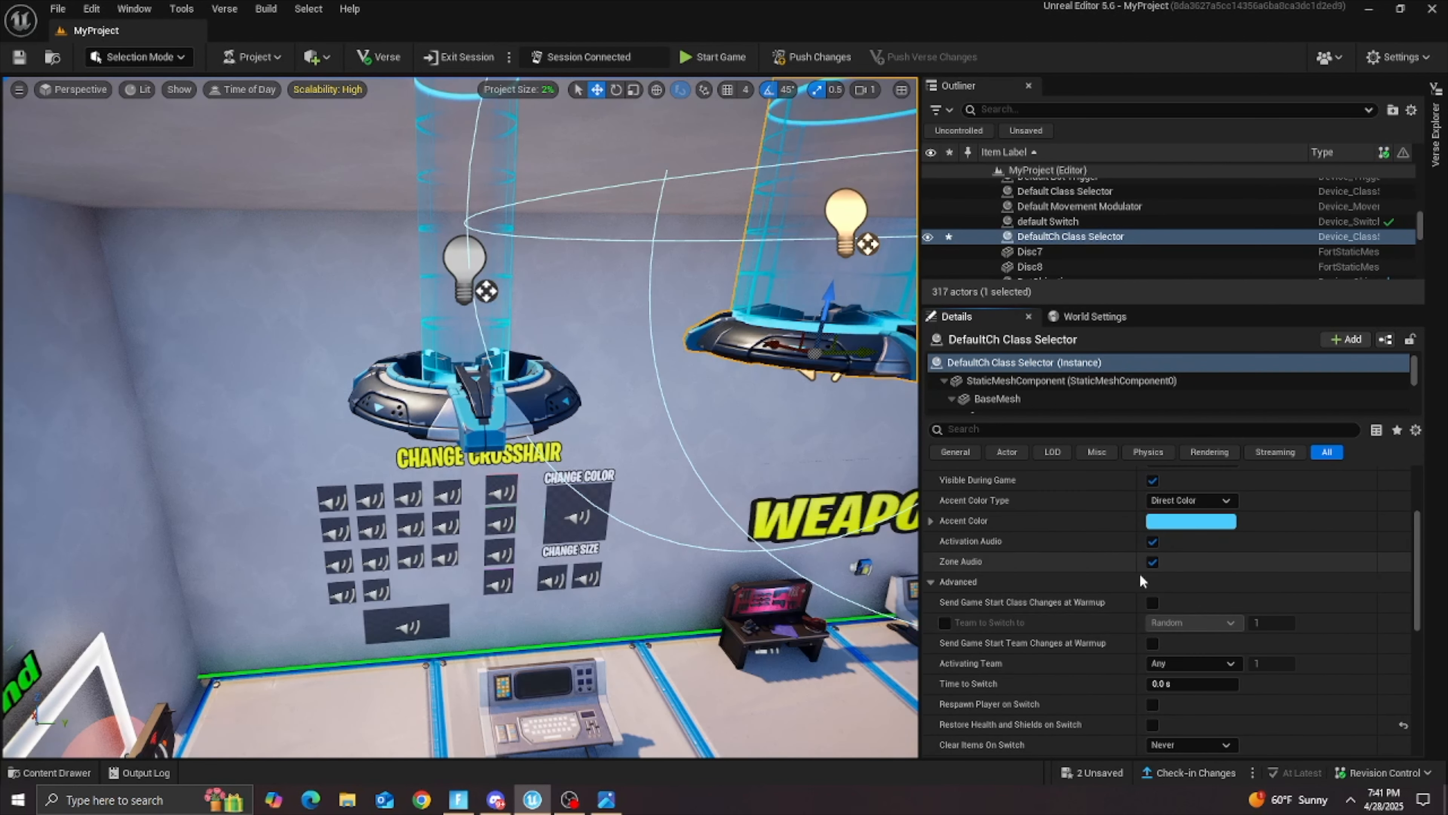
left_click(1152, 658)
left_click(1152, 638)
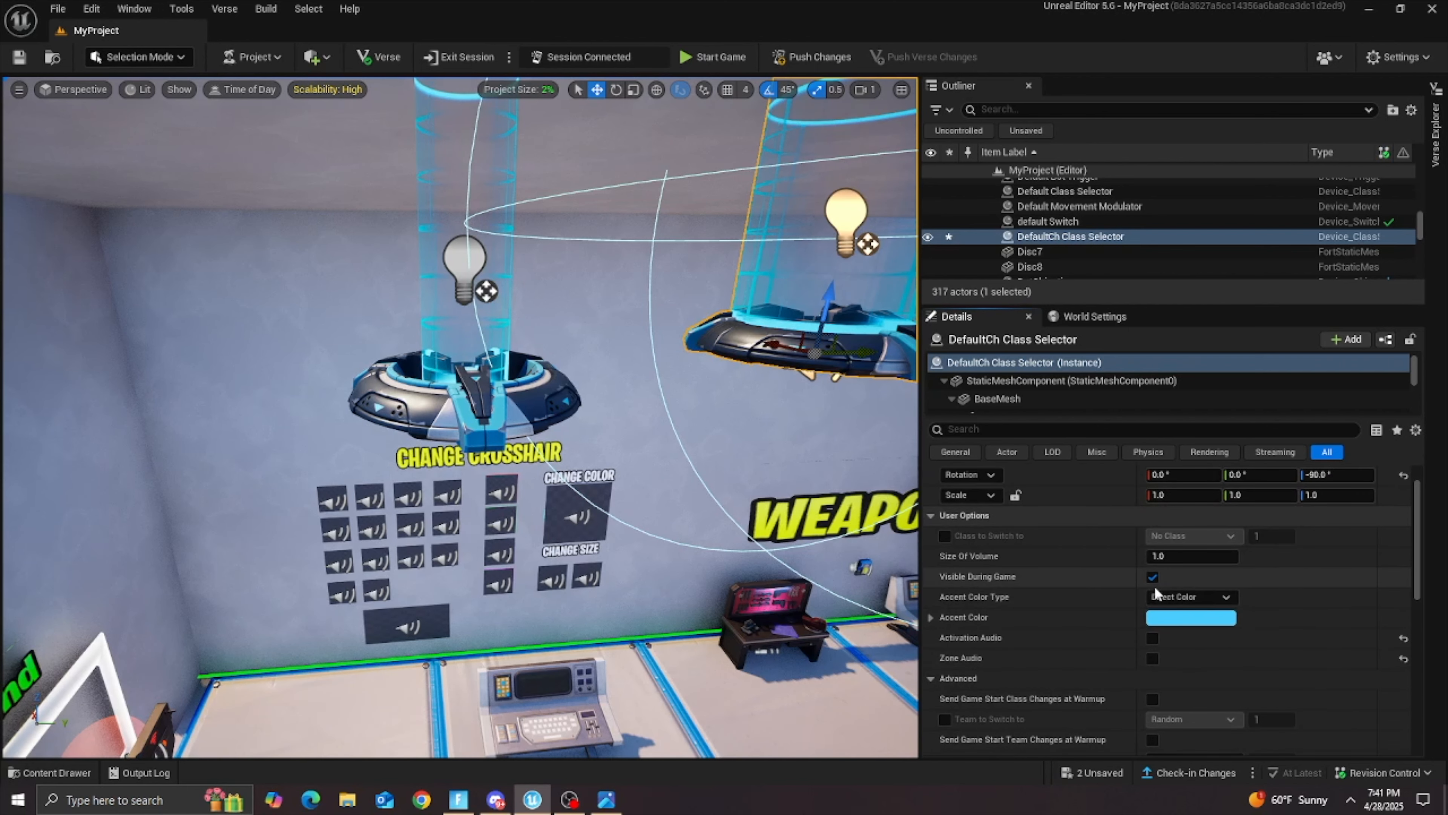
Step: Enable Class to Switch to with No Class on the DefaultCh Class Selector and save all unsaved content
left_click(1093, 775)
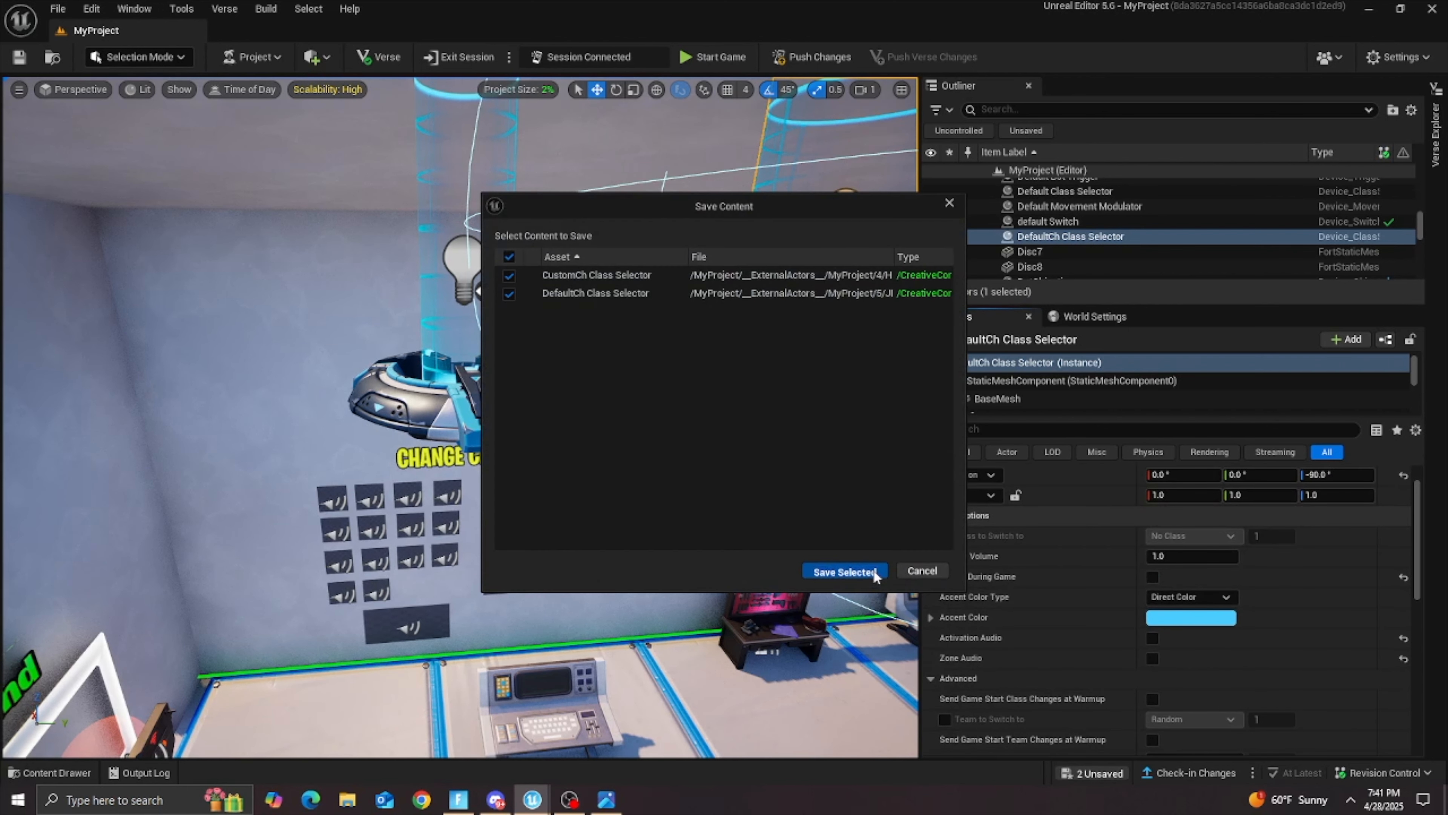
left_click(872, 574)
left_click(945, 535)
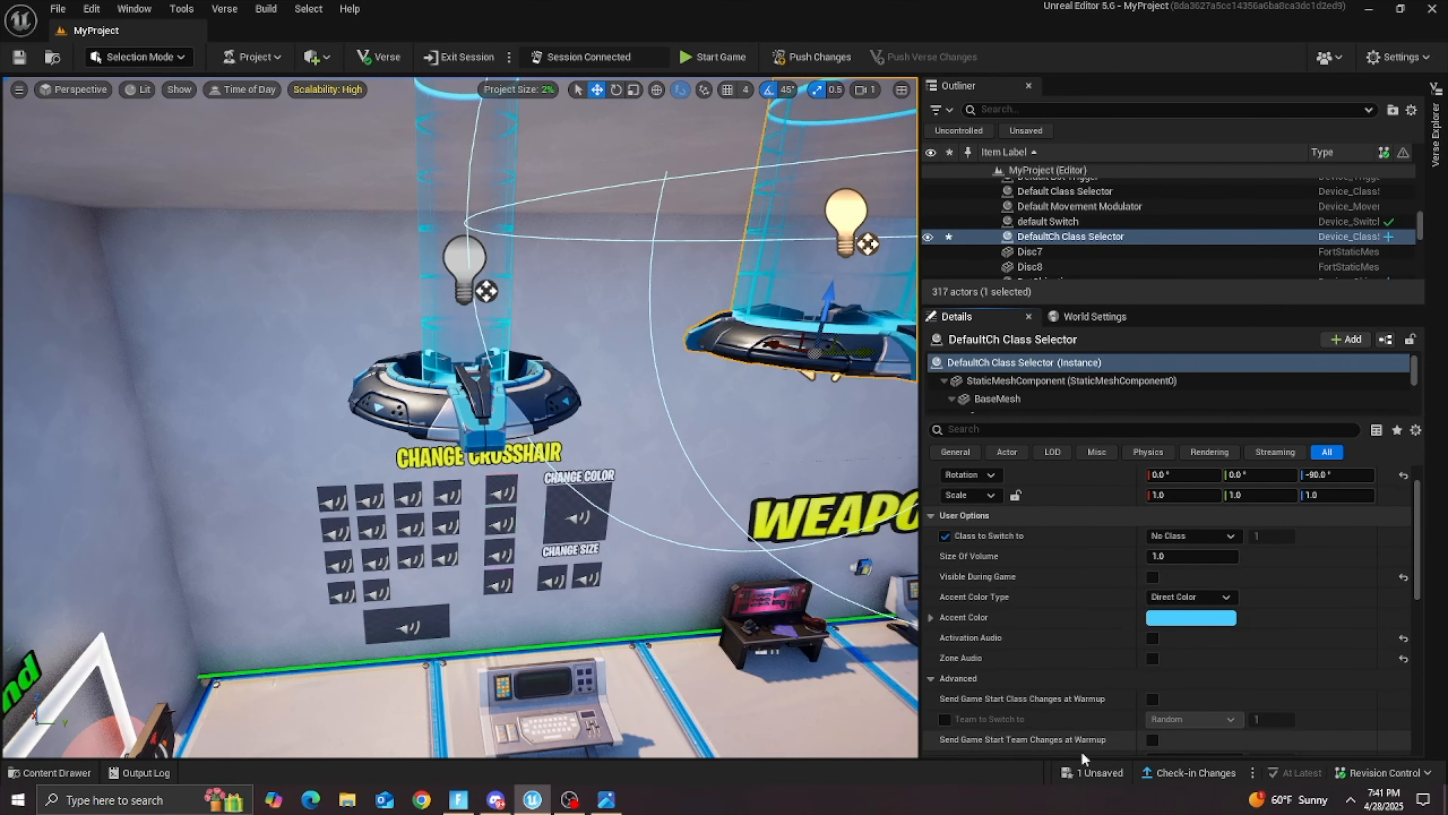
left_click(1093, 773)
left_click(840, 572)
Step: Raise the CustomCH HUD Controller above the Weapons sign, level with the two class selectors
key("s")
right_click_drag(682, 577, 699, 623)
key("d")
key("w")
key("s")
left_click(577, 500)
scroll(624, 179, "down", 5)
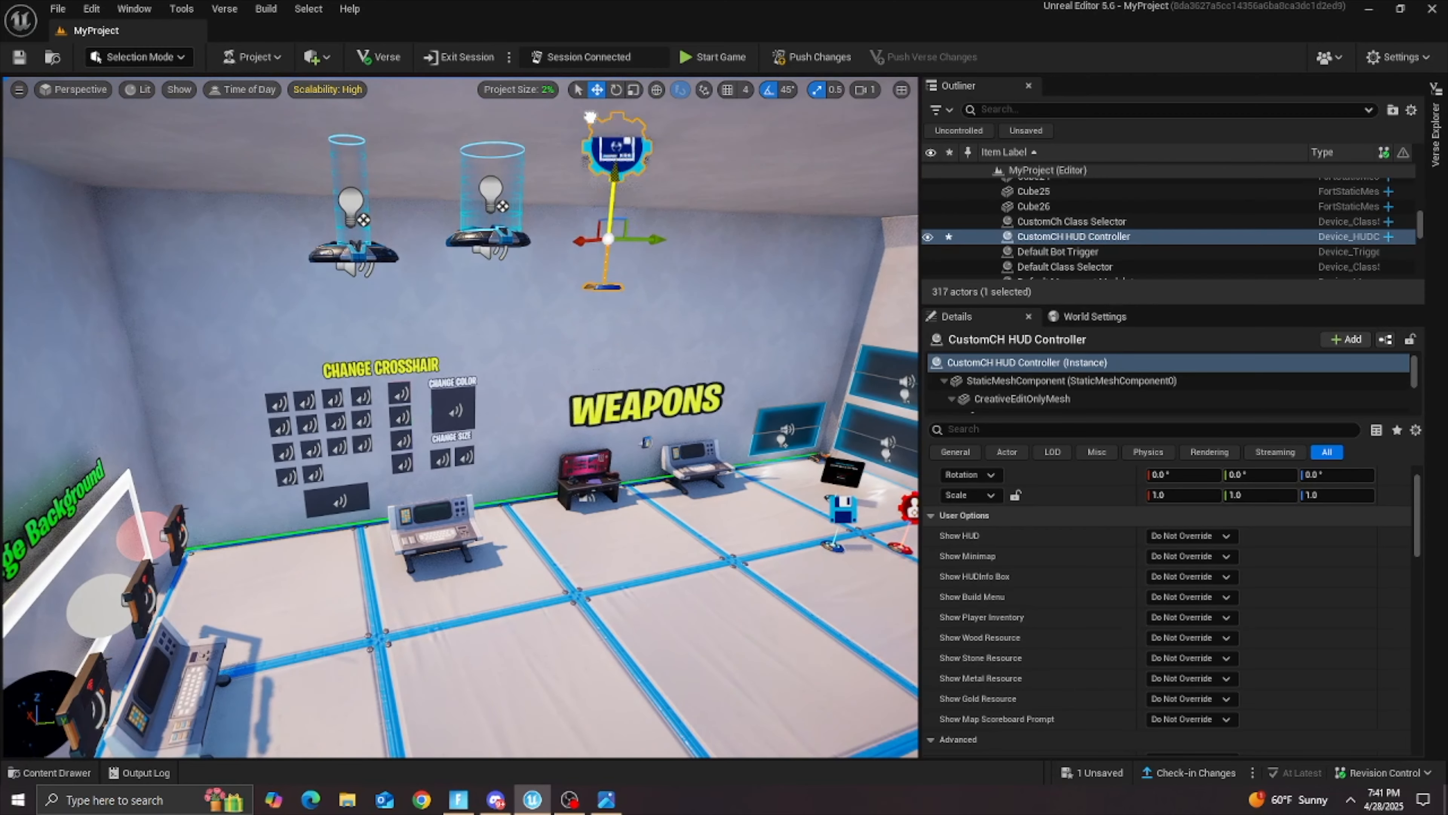
key("e")
right_click_drag(592, 77, 595, 80)
Step: Select both crosshair class selectors and the HUD controller and move them together above the top of the wall
left_click(494, 361)
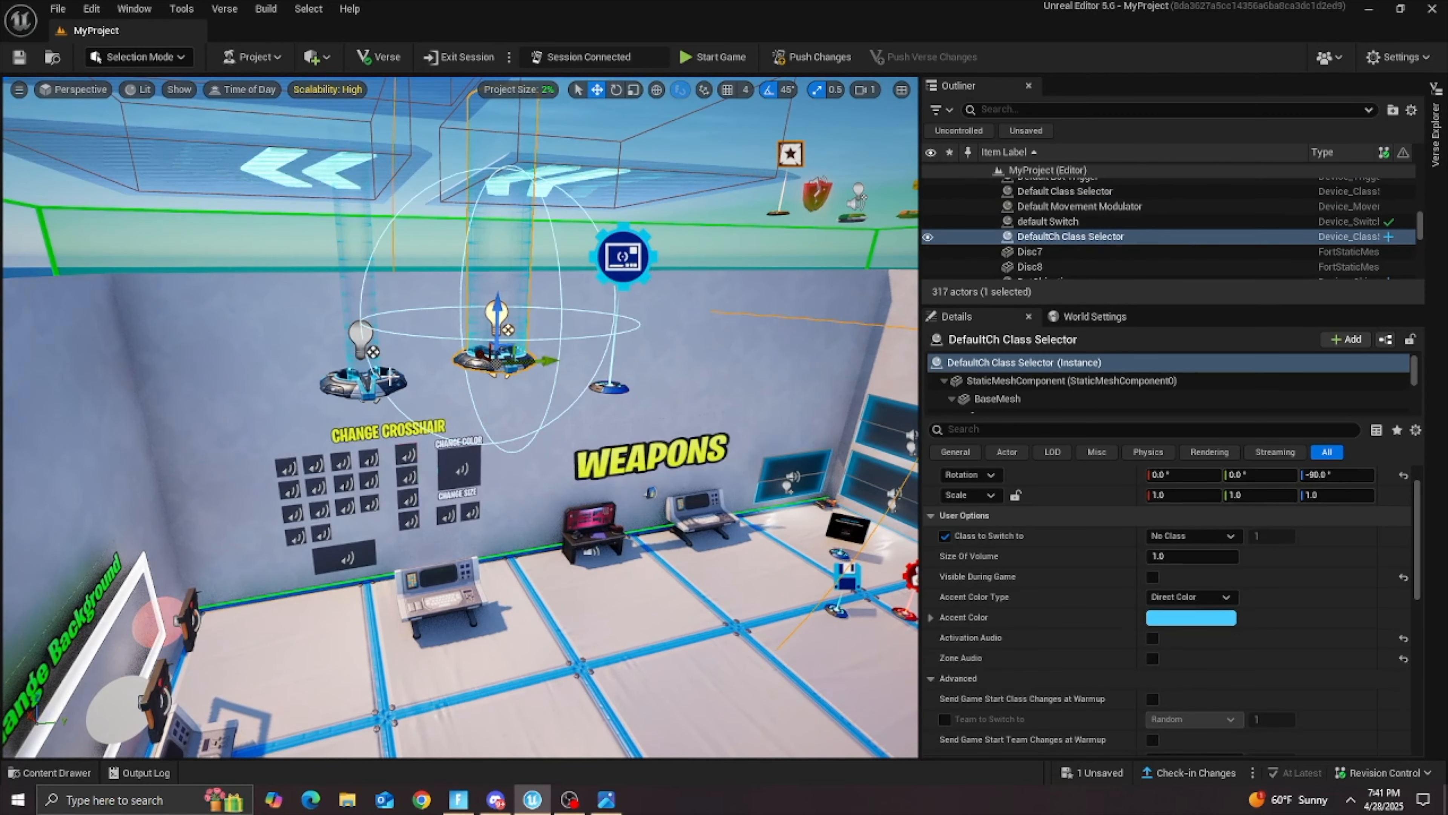
left_click(363, 386, "ctrl")
left_click(609, 388, "ctrl")
right_click_drag(609, 388, 644, 388)
key("e")
left_click_drag(608, 462, 667, 272)
right_click_drag(667, 272, 846, 272)
key("a")
left_click_drag(506, 426, 339, 390)
left_click_drag(377, 346, 378, 377)
key("d")
right_click_drag(378, 376, 220, 376)
left_click_drag(427, 338, 478, 341)
key("d")
right_click_drag(478, 342, 393, 341)
Step: Lower the DefaultCh and CustomCh Class Selectors slightly and adjust the CustomCH HUD Controller's position next to them
left_click(391, 325)
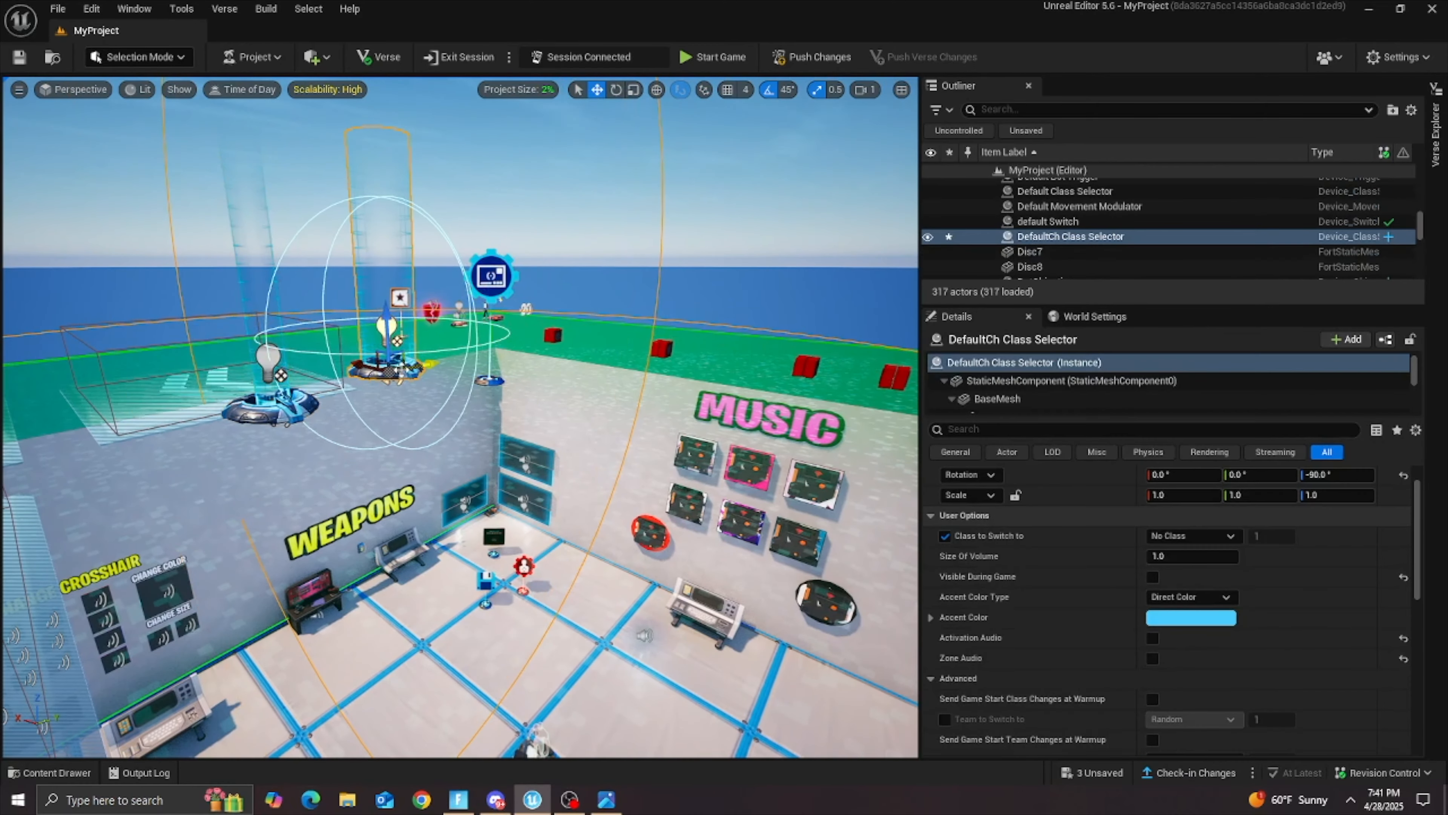
left_click_drag(391, 328, 393, 376)
left_click(289, 407)
left_click_drag(268, 355, 275, 407)
left_click(490, 276)
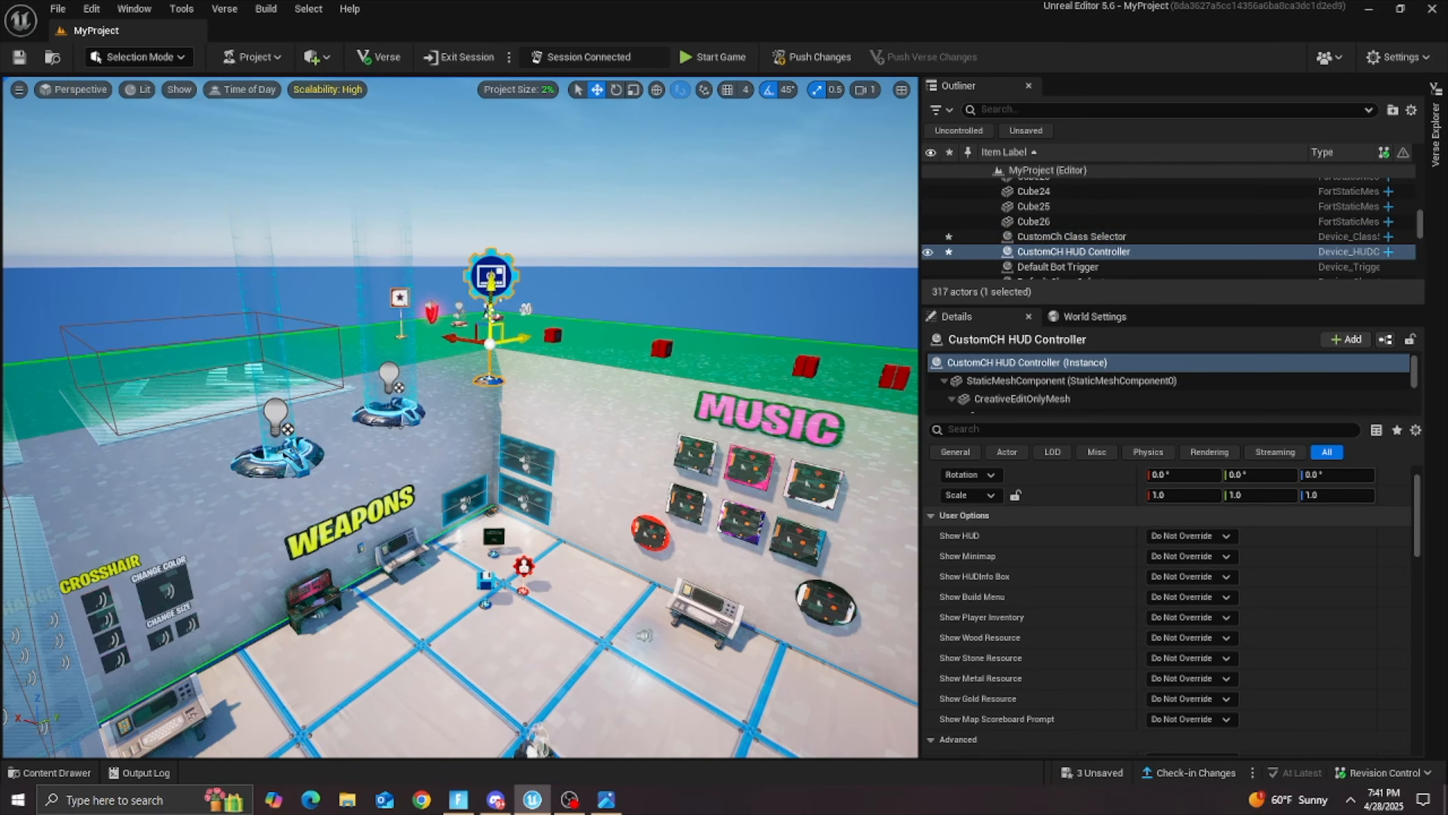
left_click_drag(495, 333, 494, 321)
mouse_move(456, 319)
right_mouse_down()
mouse_move(490, 320)
mouse_move(478, 319)
right_mouse_up()
left_click(328, 296)
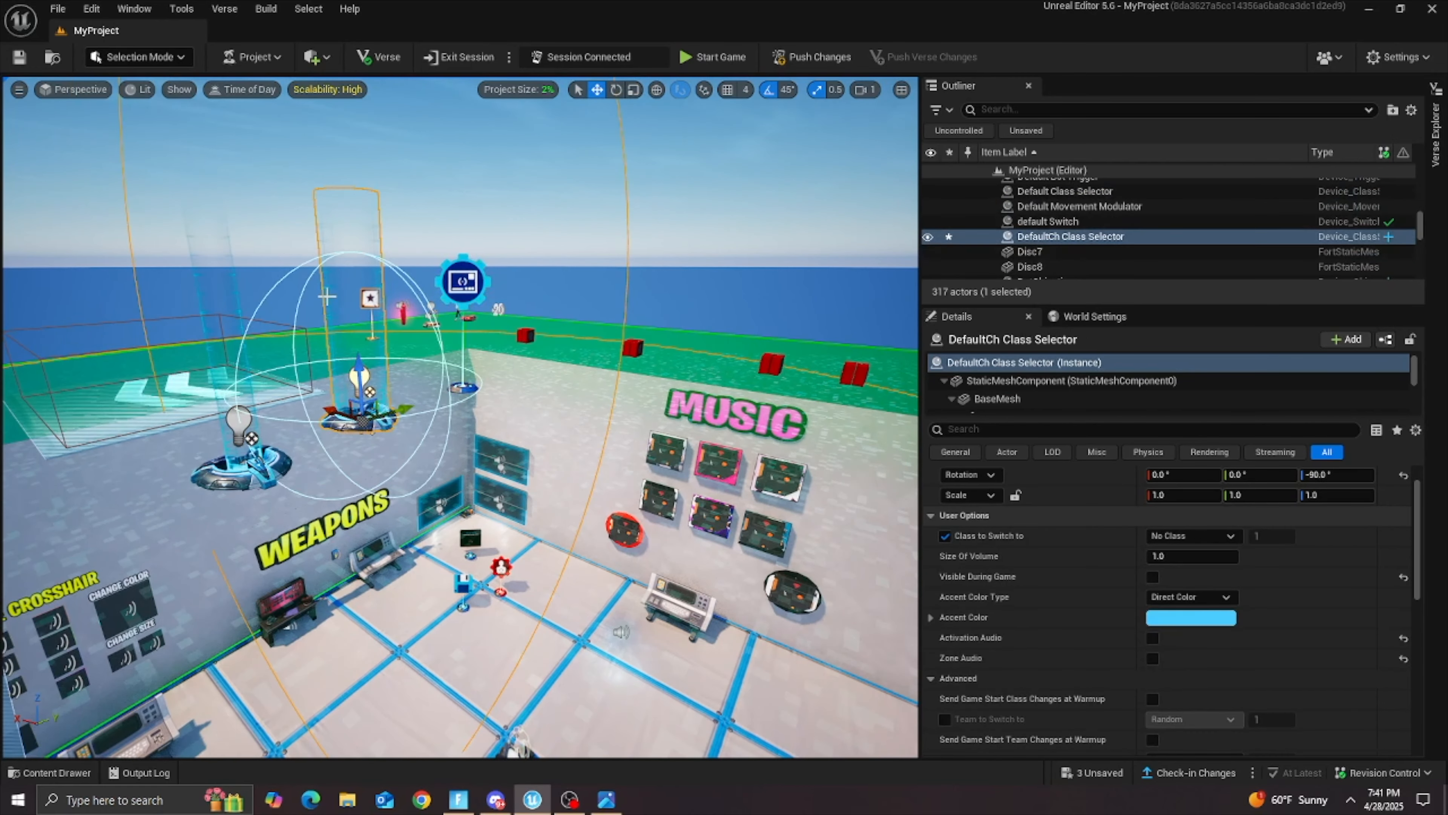
Step: On the colorable crosshair device, assign CustomCh Class Selector to ChangeCrosshairClass and DefaultCh Class Selector to DefaultClass
left_click(303, 221)
right_click_drag(303, 222, 197, 229)
key("w")
key("s")
left_click(551, 505)
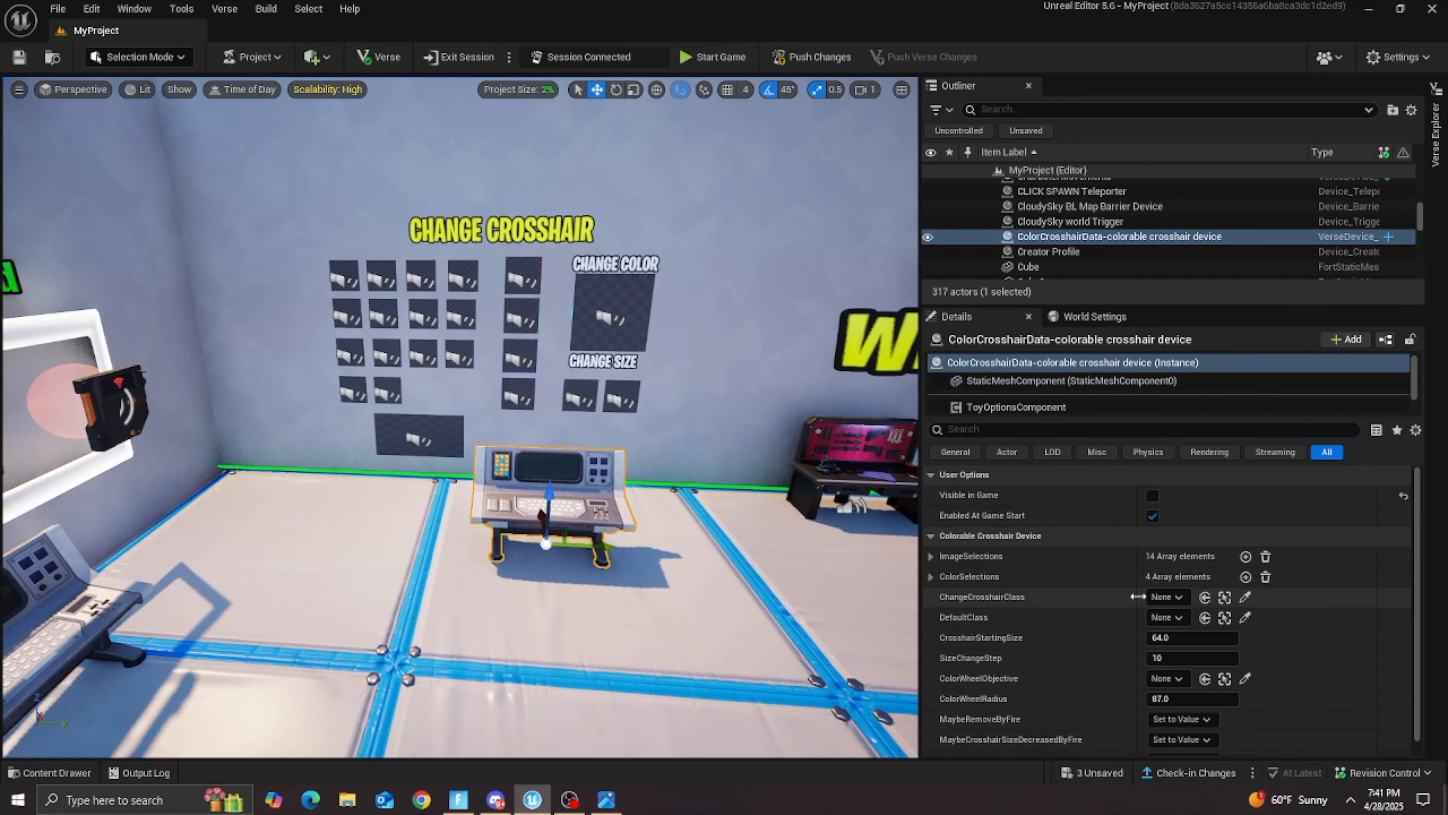
left_click(1163, 597)
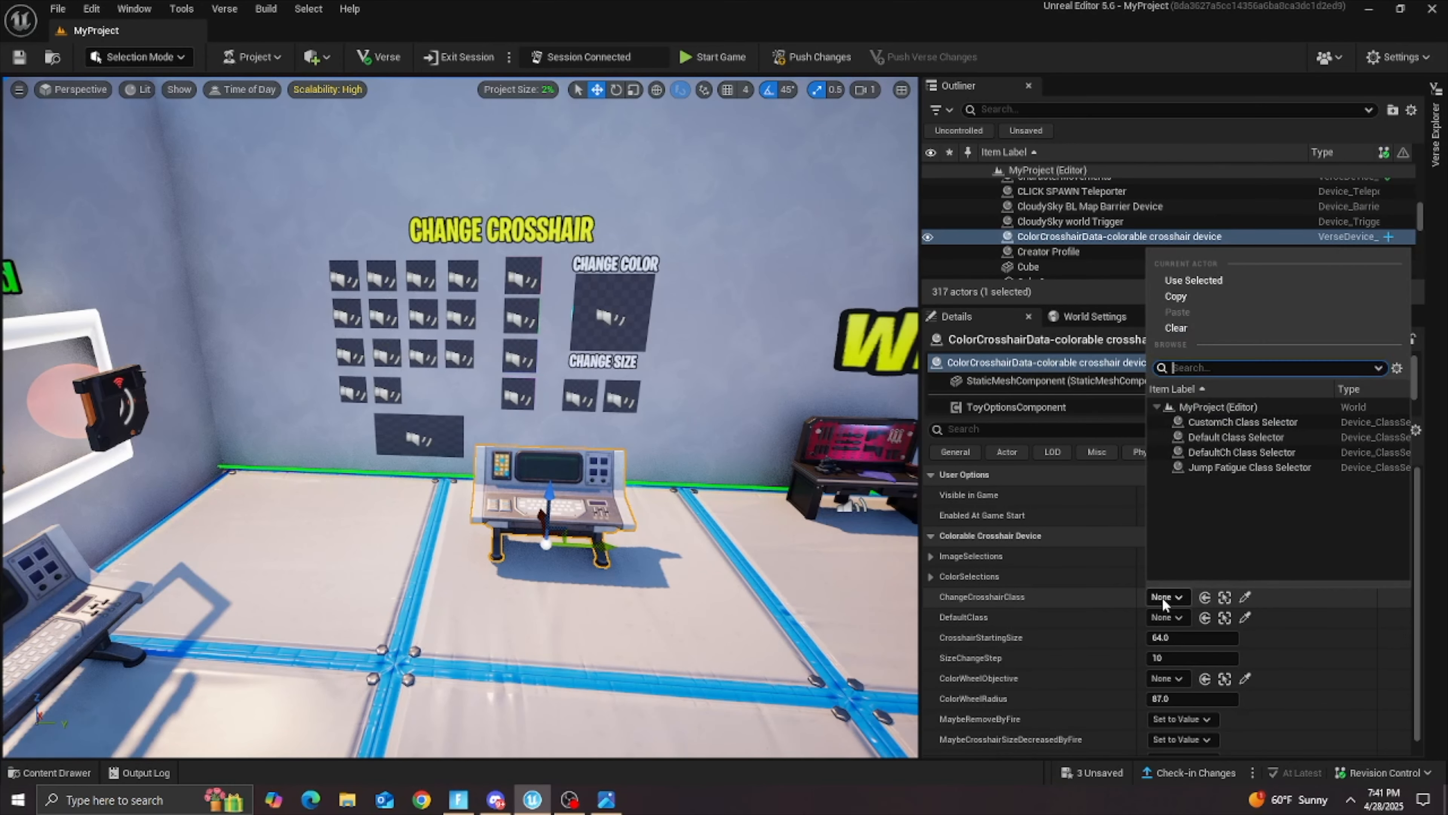
left_click(1065, 606)
left_click(1169, 601)
left_click(1249, 424)
left_click(1173, 617)
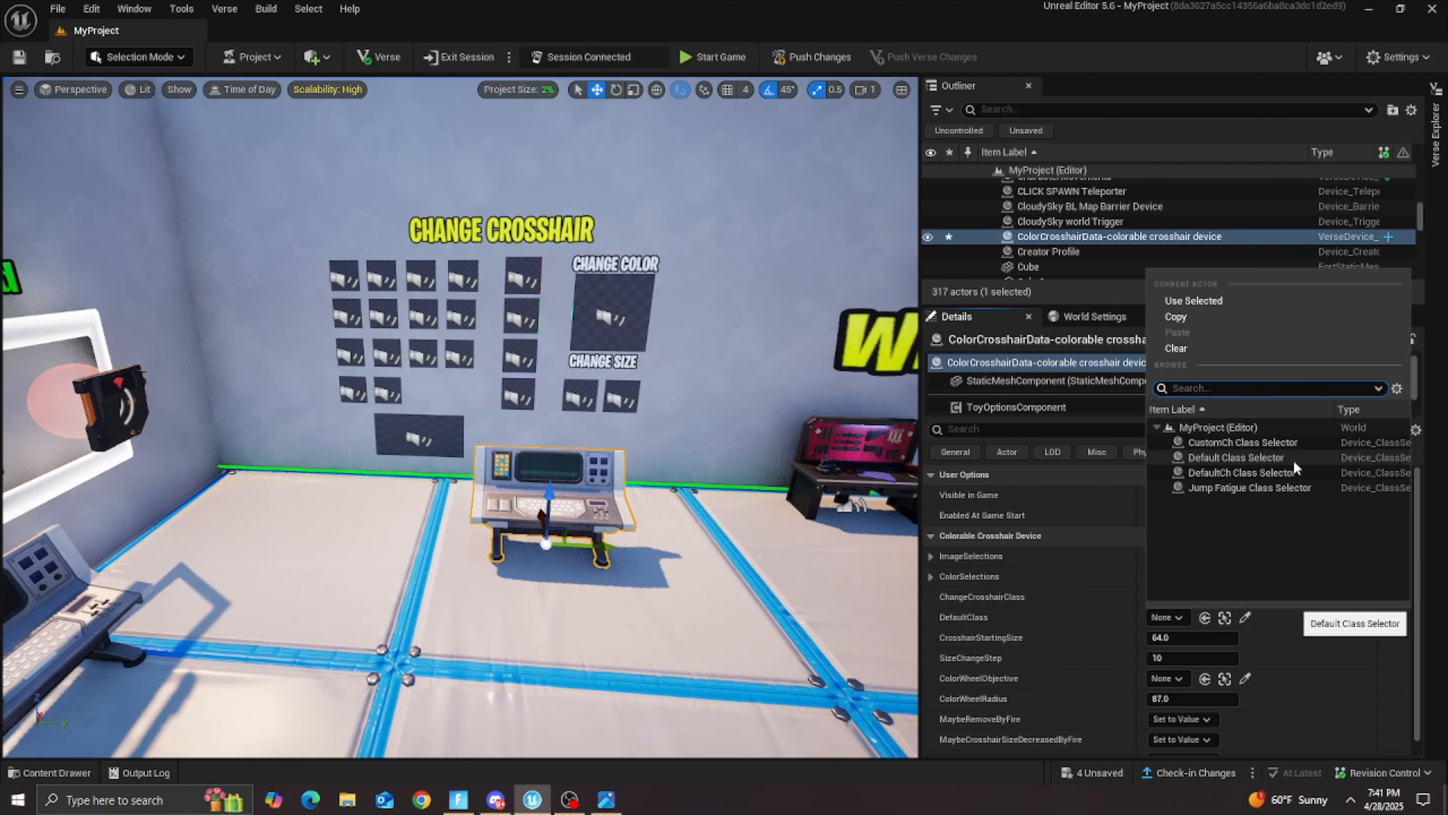
left_click(1256, 472)
Step: Assign Green Objective2 as the colorable crosshair device's ColorWheelObjective
scroll(980, 615, "down", 1)
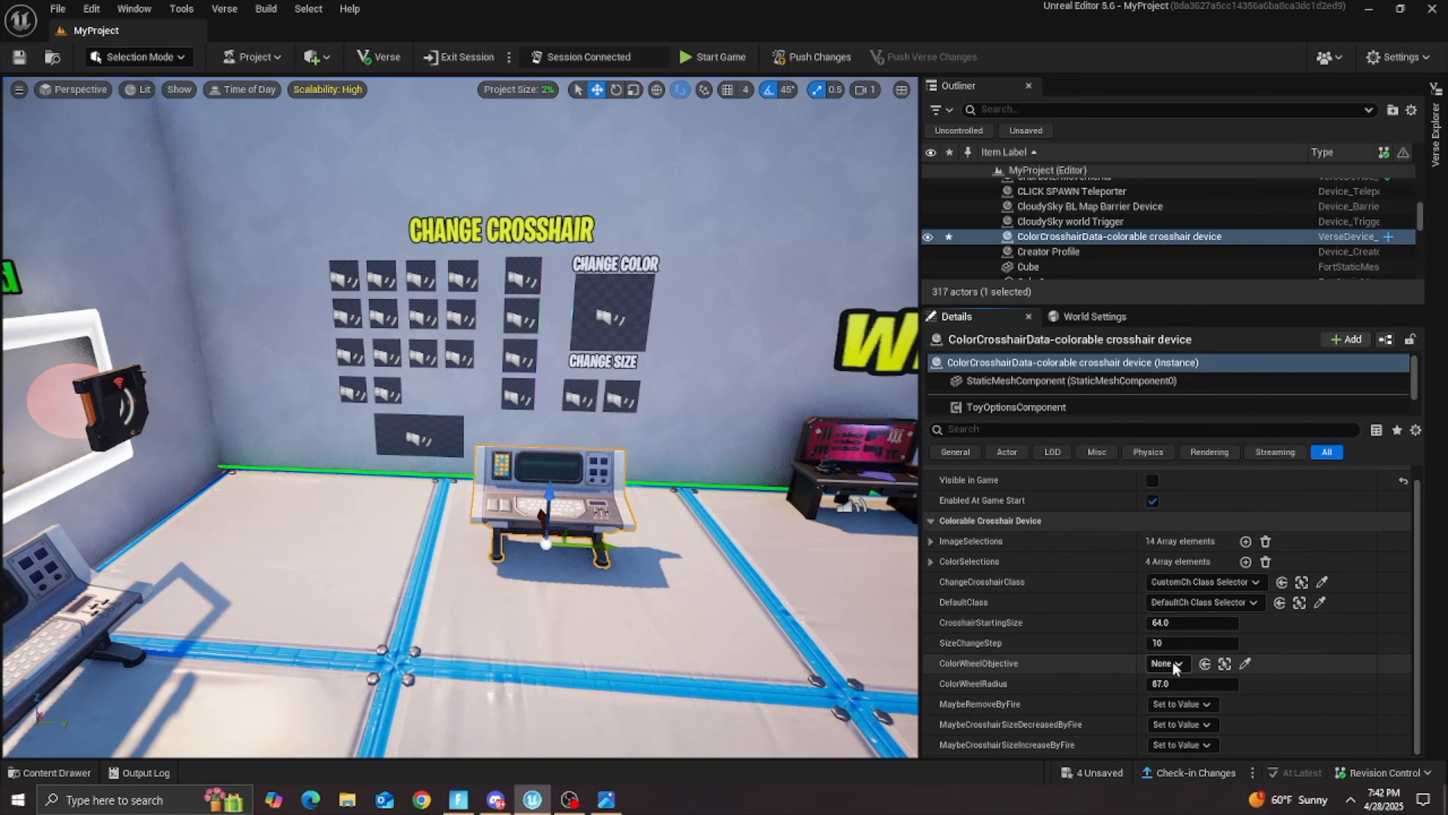
left_click(1216, 665)
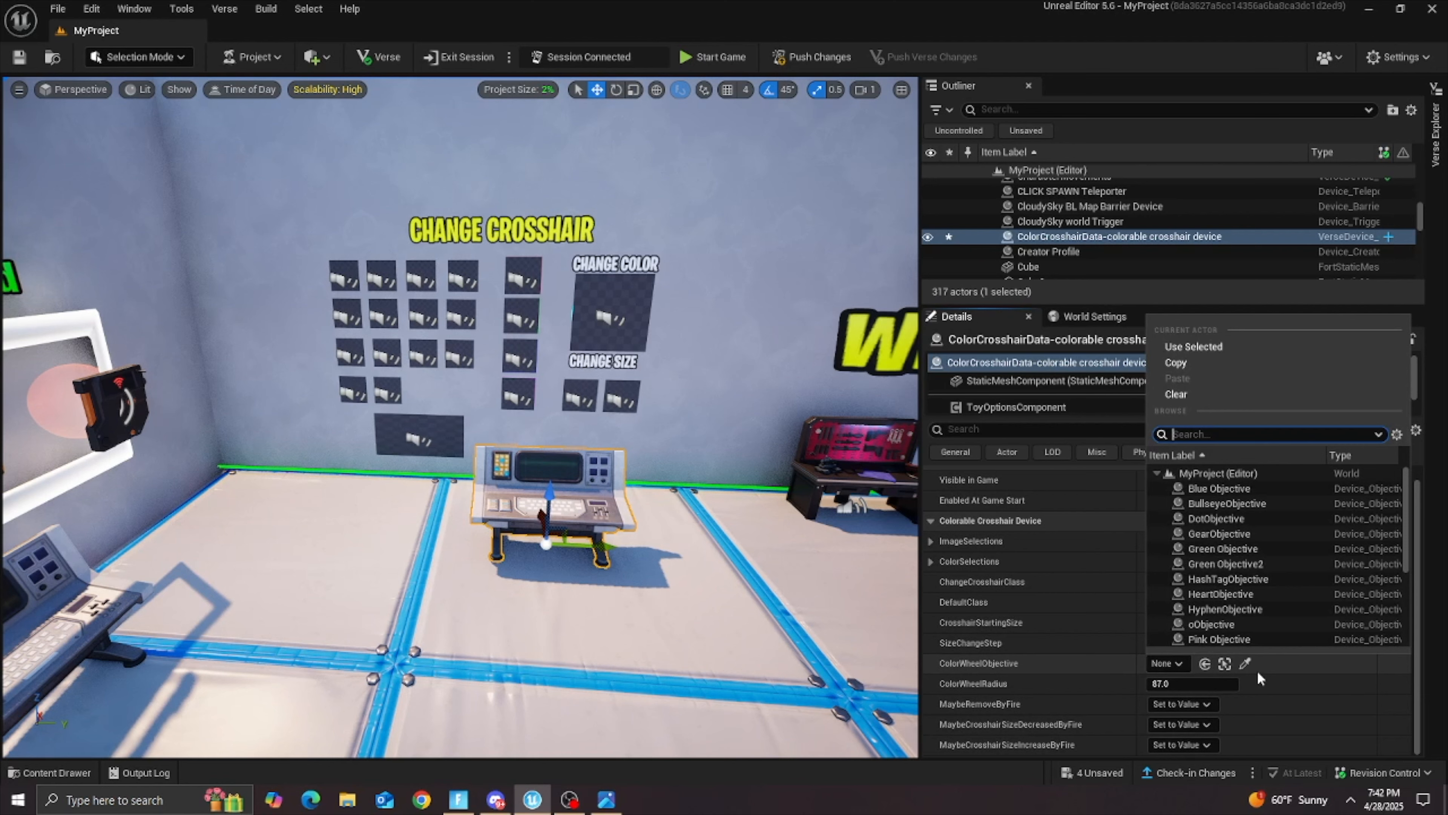
left_click(1225, 564)
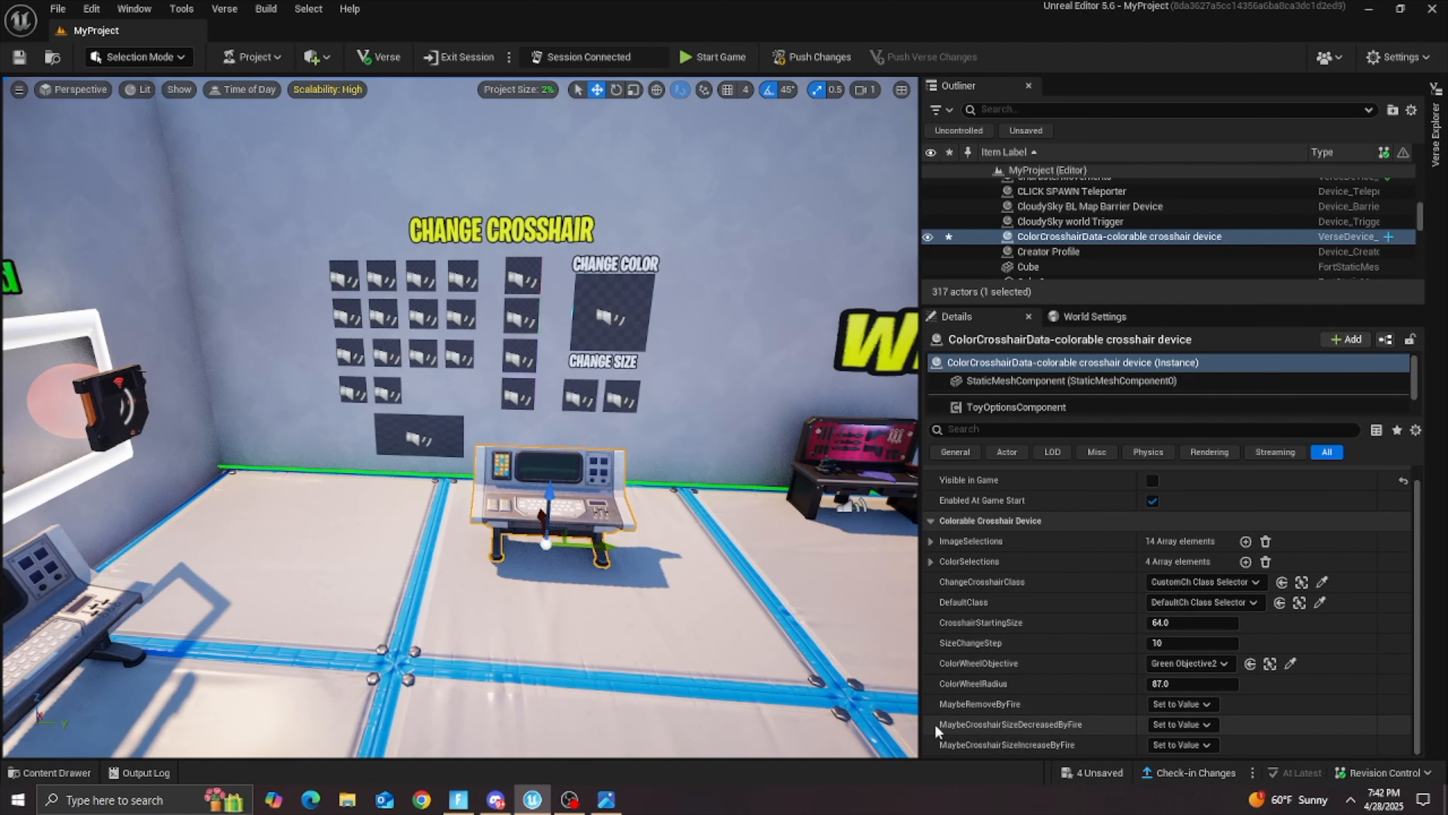
Step: Assign ResetObjective as the colorable crosshair device's MaybeRemoveByFire objective
left_click(1180, 703)
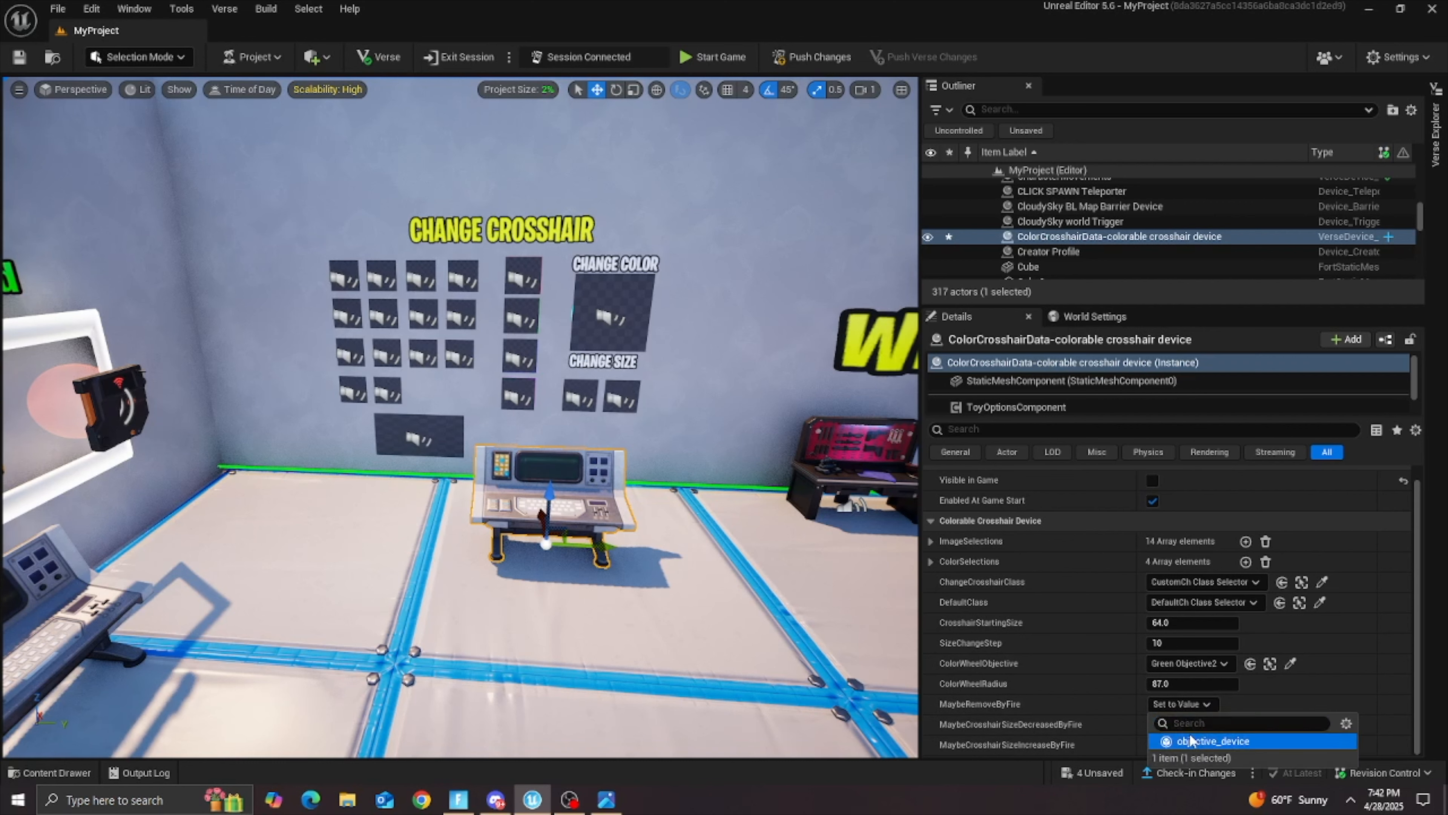
left_click(1185, 722)
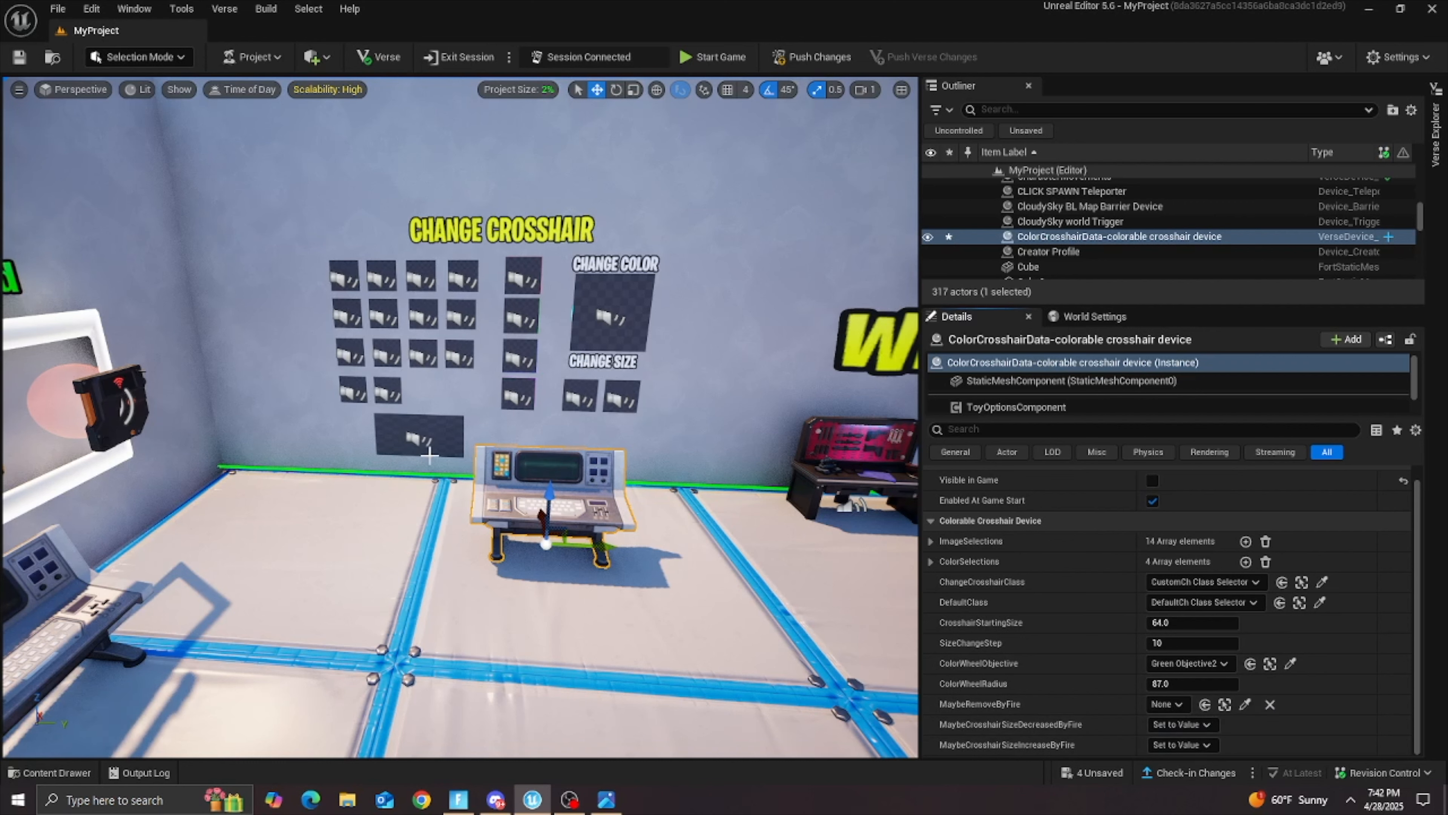
left_click(1247, 704)
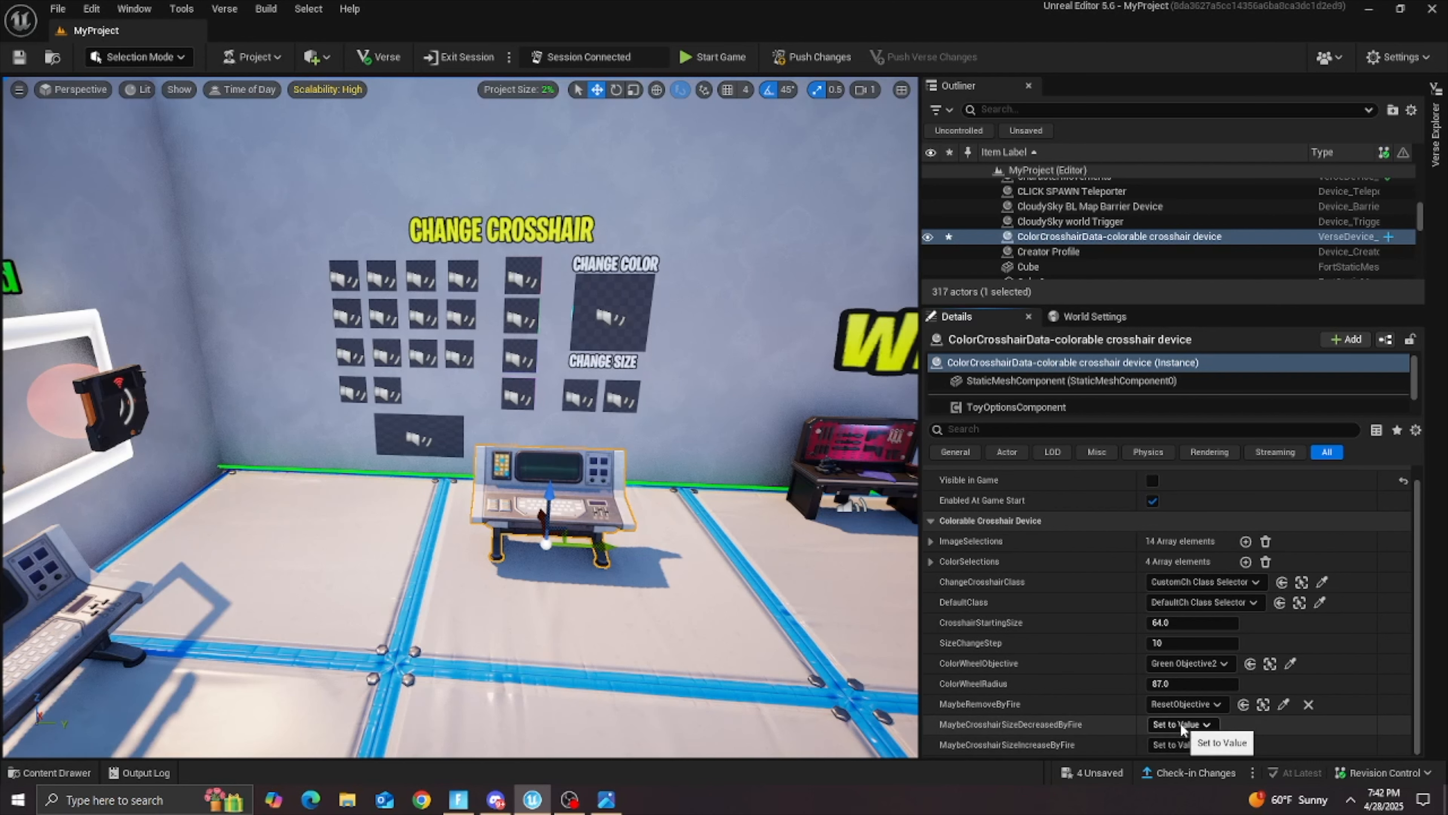
Step: Assign Size Down Objective to MaybeCrosshairSizeDecreasedByFire and Size Up Objective to MaybeCrosshairSizeIncreaseByFire
left_click(1193, 728)
left_click(1234, 690)
left_click(1255, 723)
left_click(587, 395)
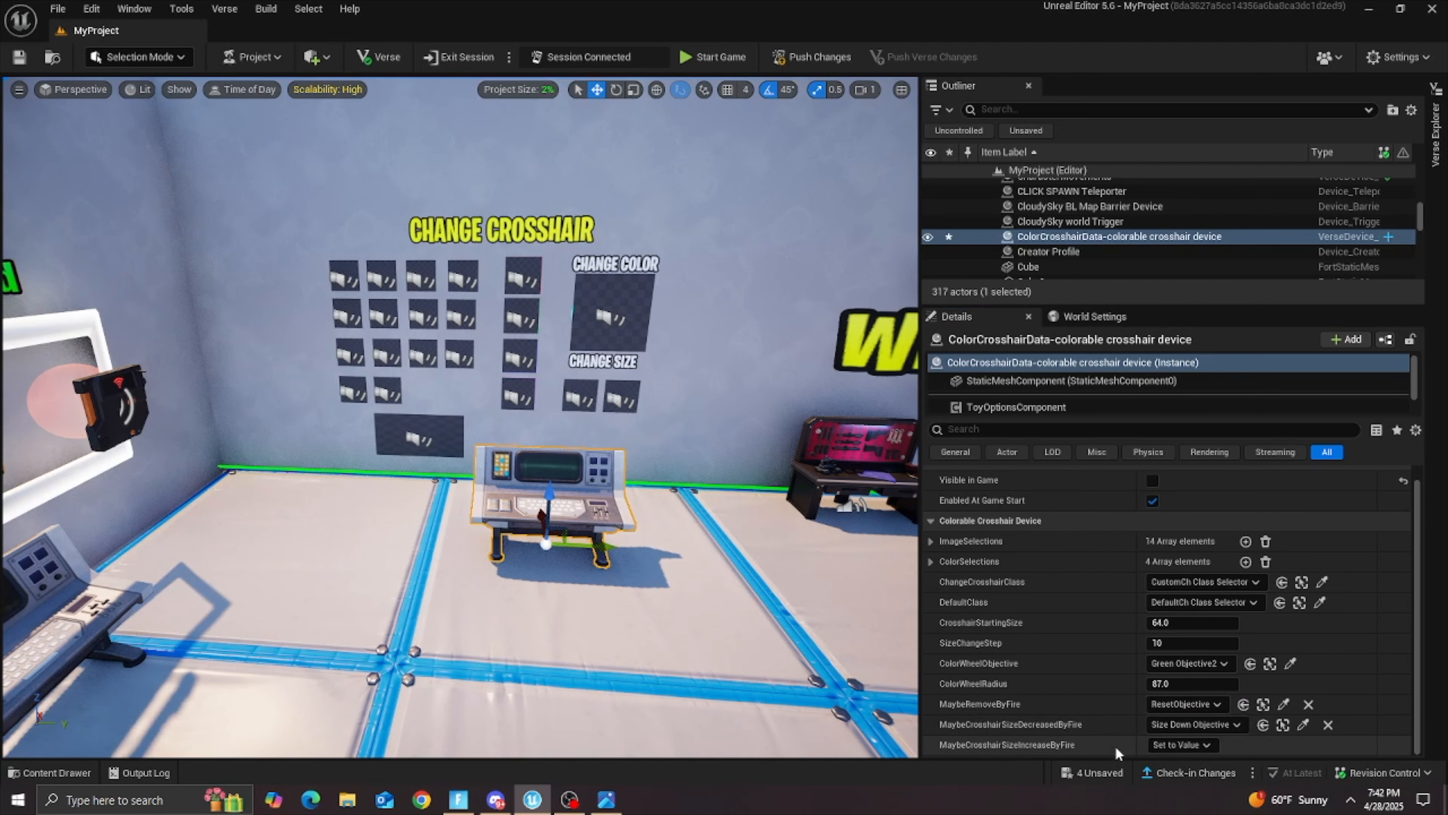
left_click(1191, 745)
left_click(1231, 709)
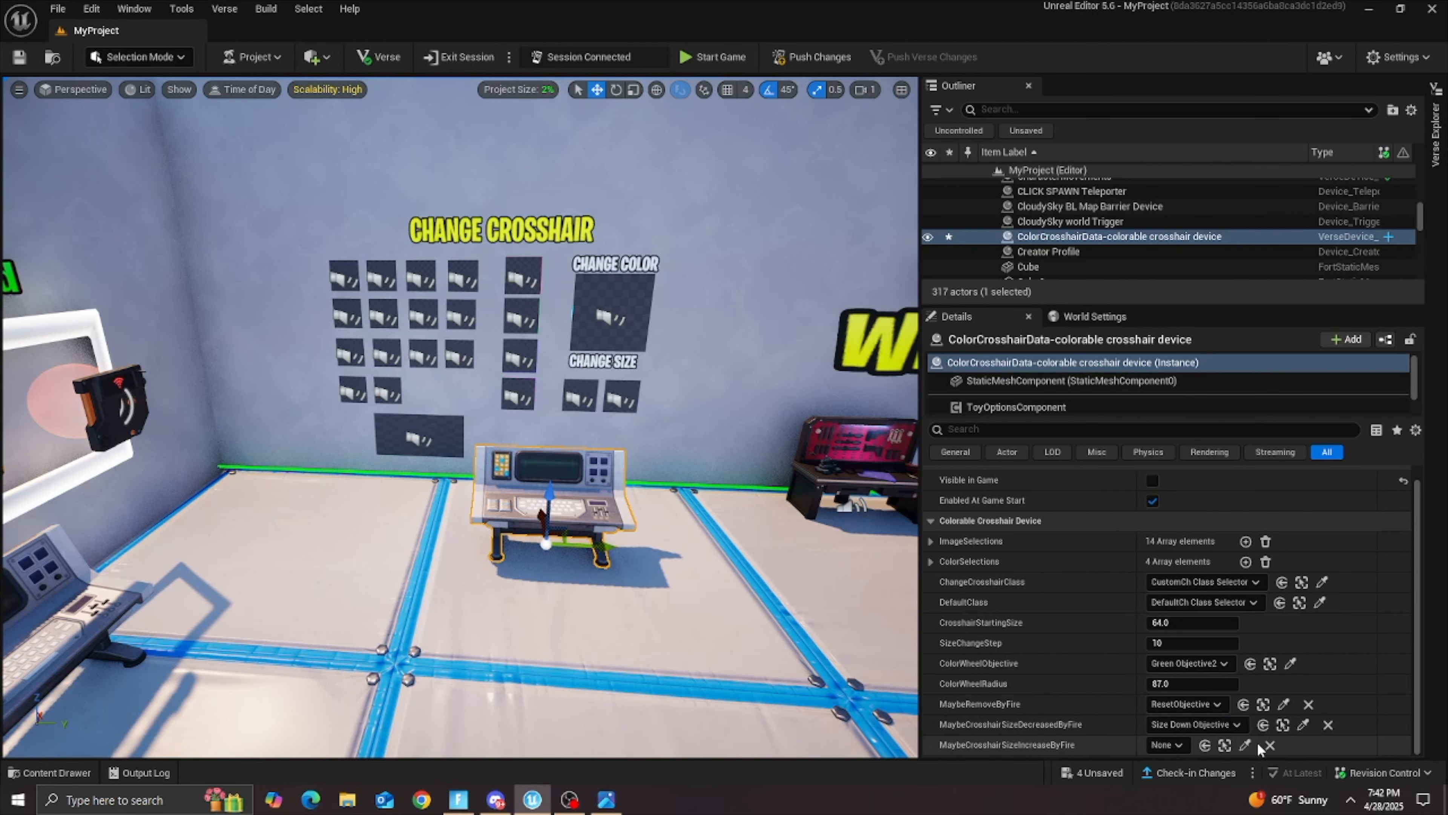
left_click(1244, 745)
left_click(624, 396)
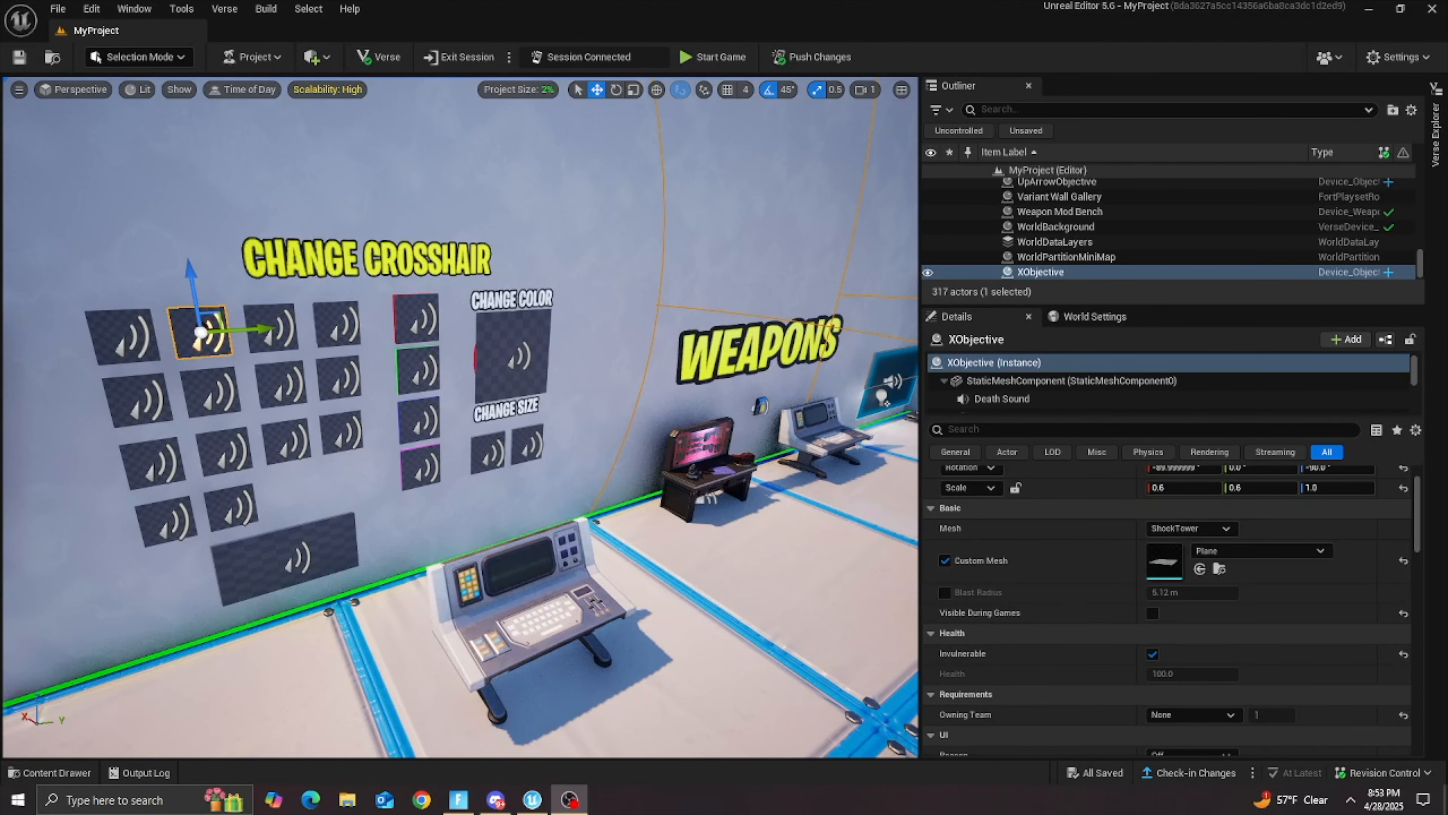
Step: Select every Objective device on the Change Crosshair wall together: crosshair tiles, color tiles, color wheel, size tiles and reset tile
left_click(676, 248)
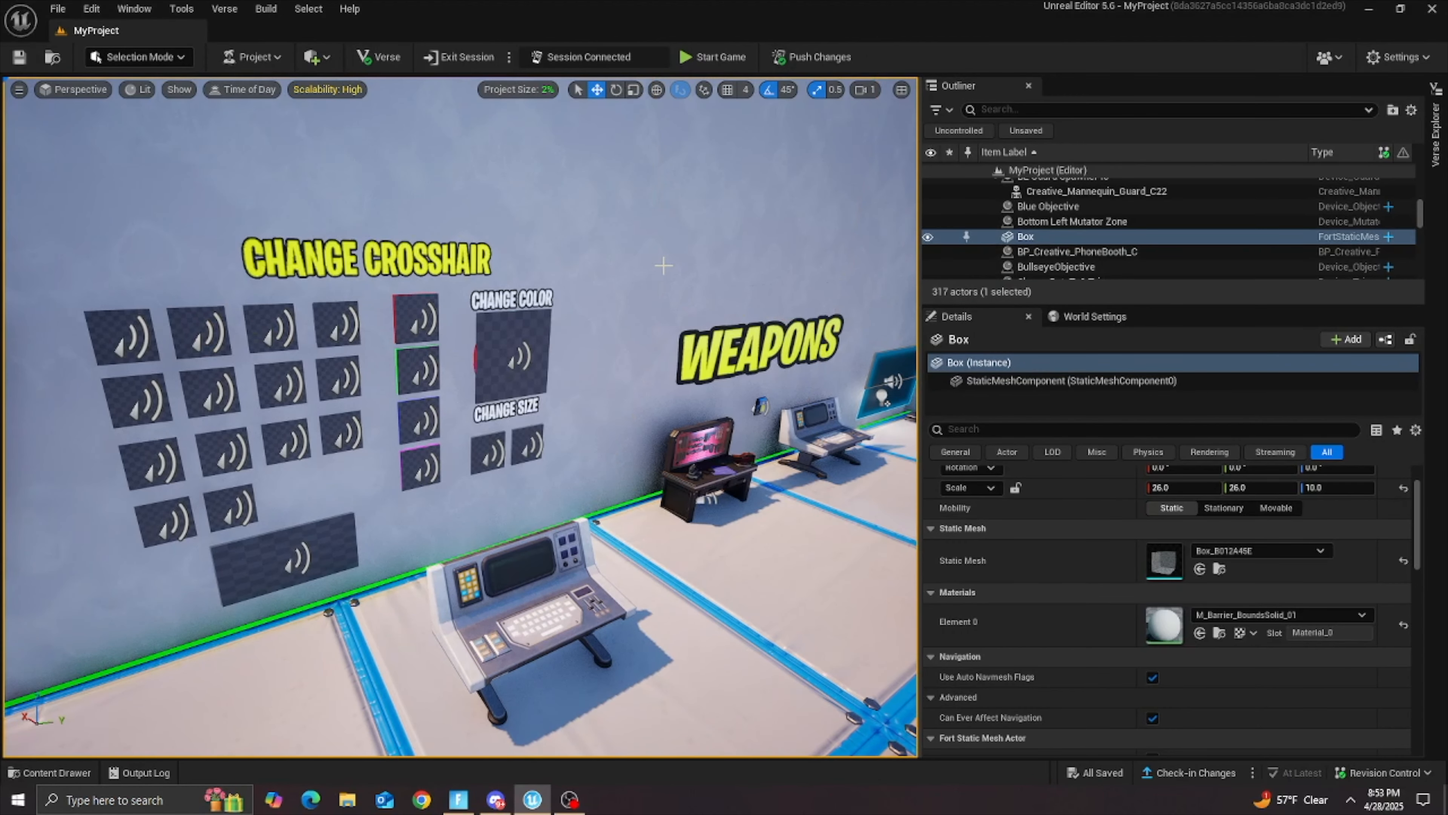
key("s")
right_click_drag(603, 215, 474, 228)
key("w")
left_click(298, 317)
left_click(359, 317, "ctrl")
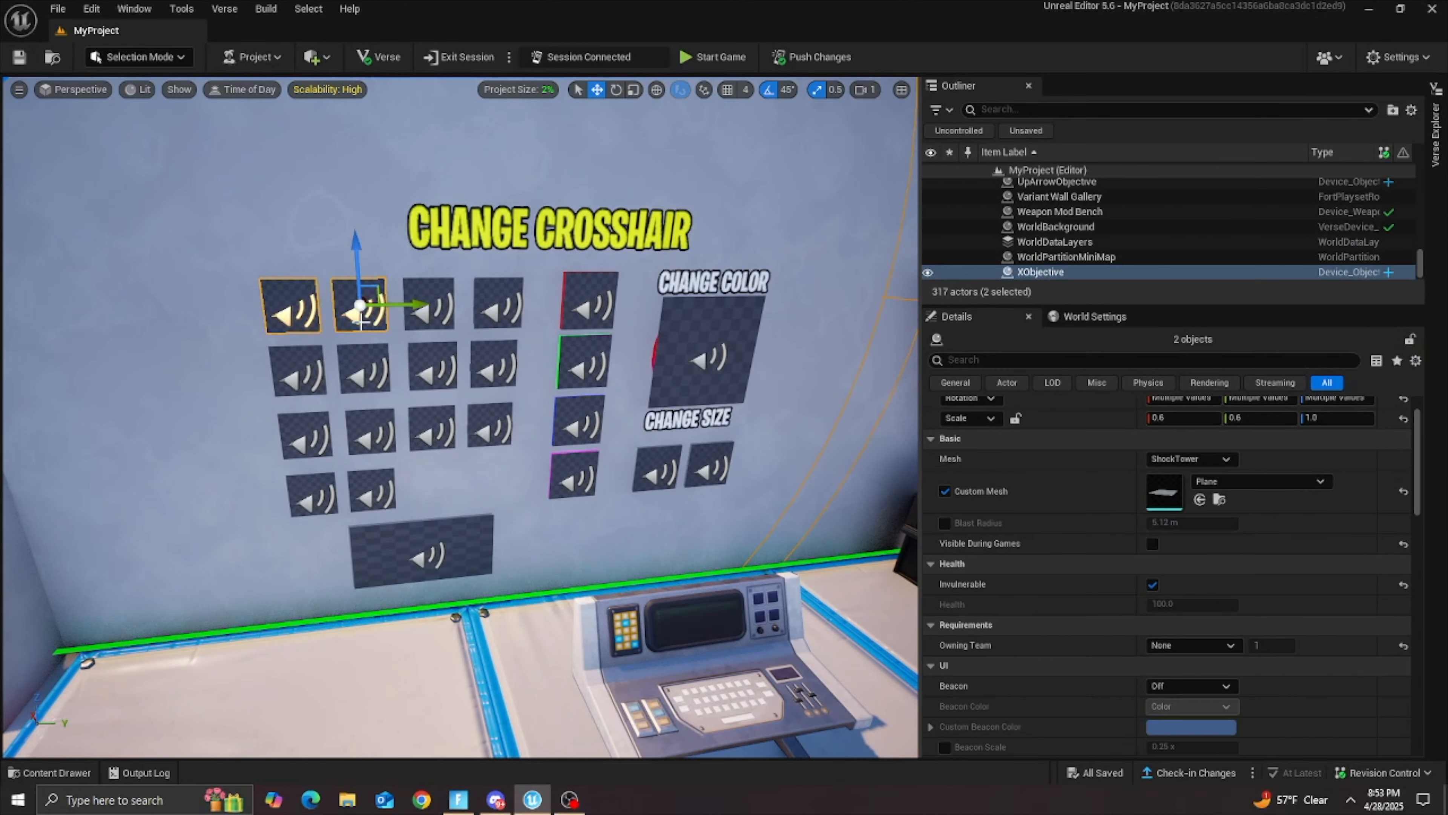
left_click(431, 314, "ctrl")
left_click(498, 307, "ctrl")
left_click(589, 305, "ctrl")
left_click(680, 386, "ctrl")
left_click(571, 368, "ctrl")
left_click(494, 365, "ctrl")
left_click(434, 368, "ctrl")
left_click(365, 369, "ctrl")
left_click(298, 372, "ctrl")
left_click(307, 432, "ctrl")
left_click(371, 430, "ctrl")
left_click(434, 428, "ctrl")
left_click(491, 433, "ctrl")
left_click(582, 425, "ctrl")
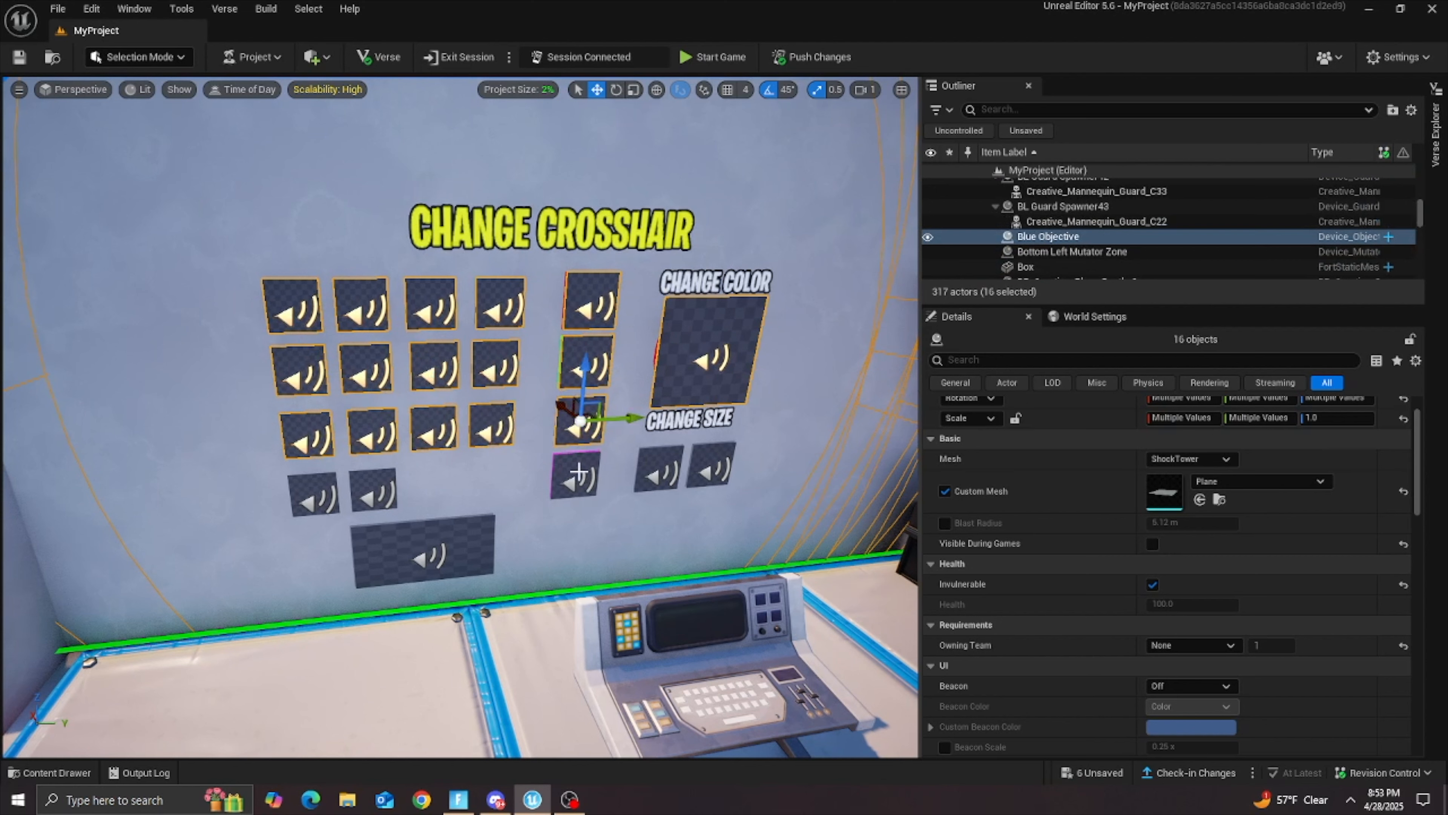
left_click(574, 475, "ctrl")
left_click(659, 474, "ctrl")
left_click(710, 467, "ctrl")
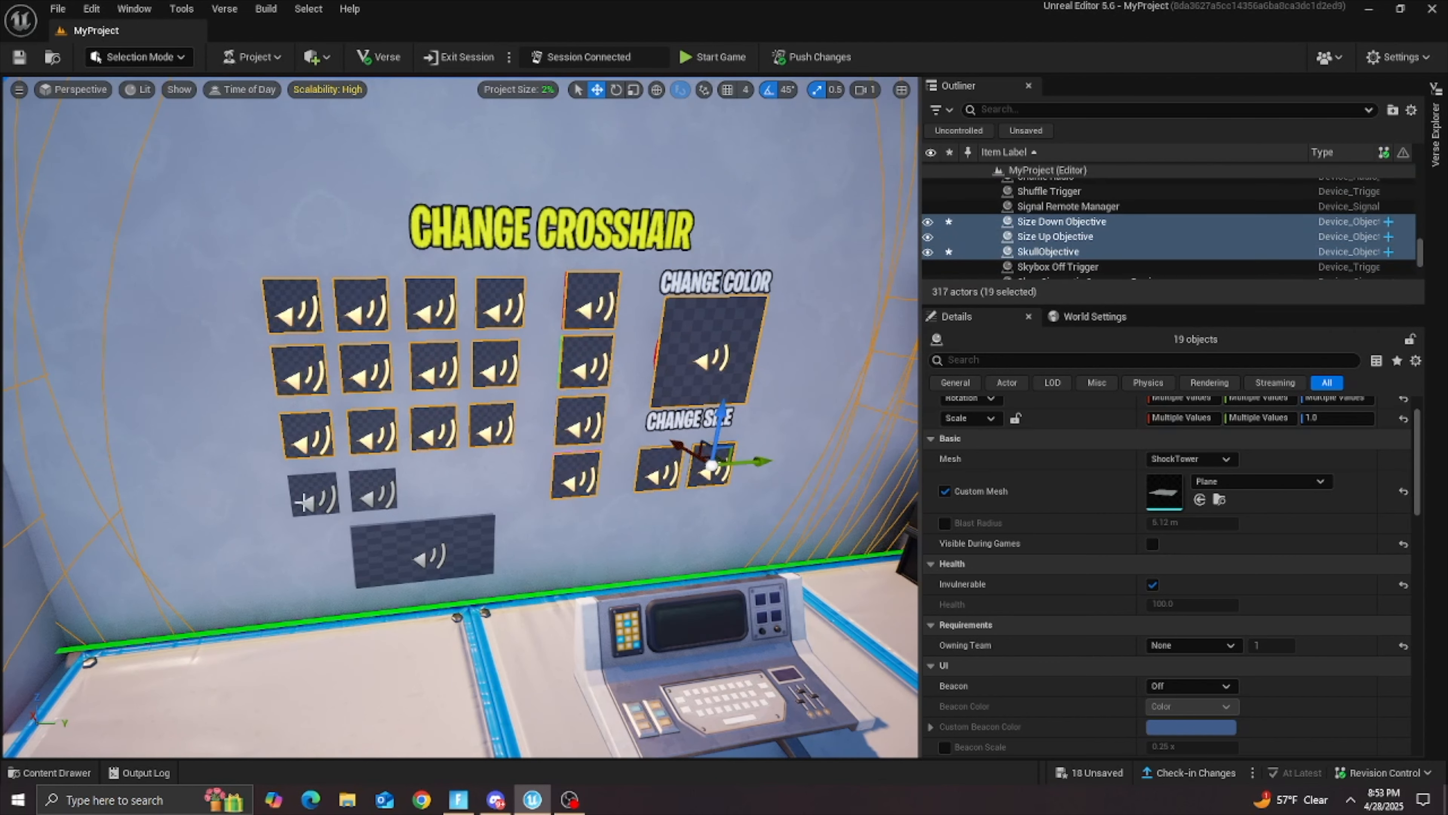
left_click(315, 491, "ctrl")
left_click(371, 502, "ctrl")
left_click(419, 557, "ctrl")
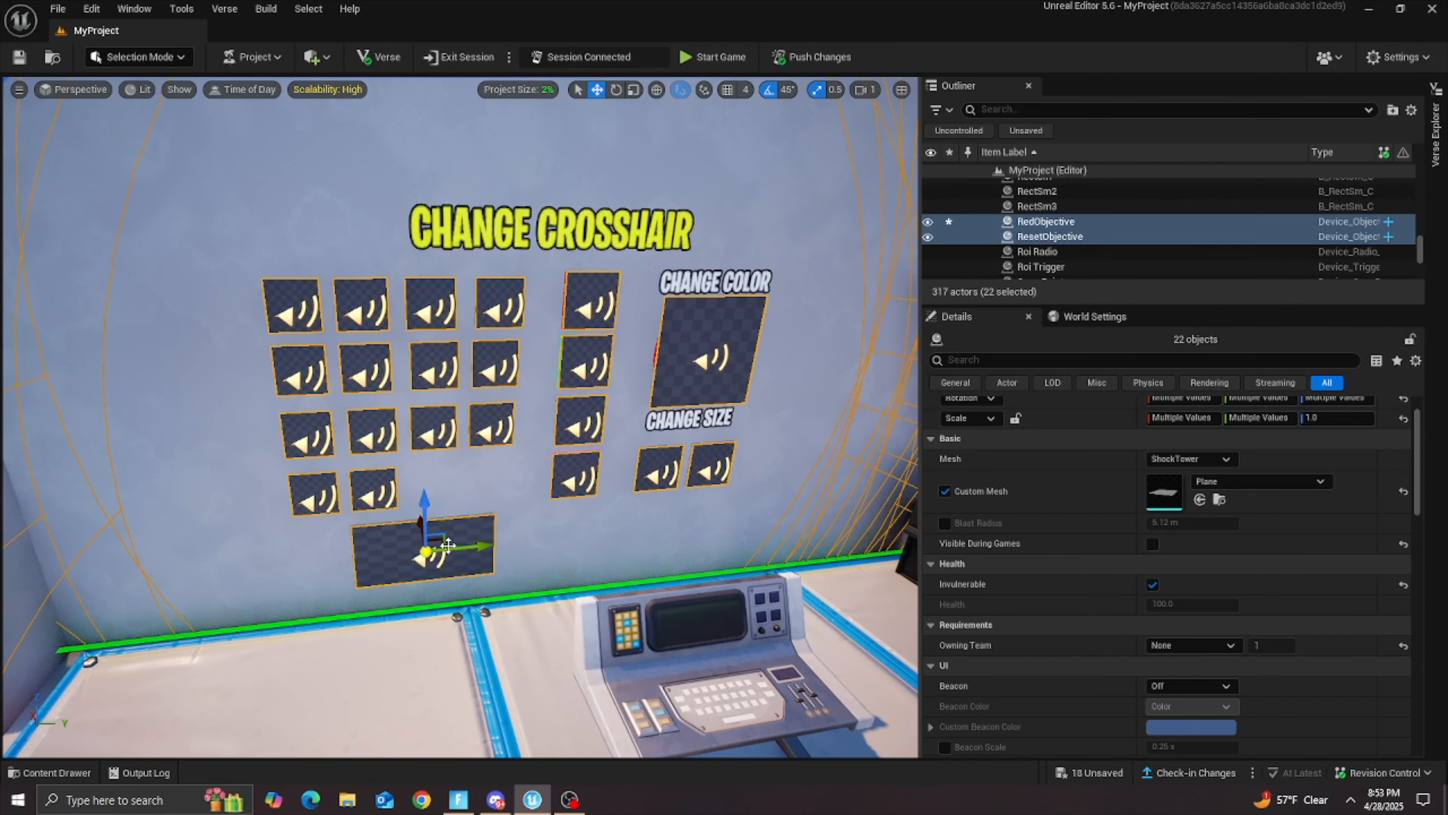
Step: Examine the selected Objective devices' shared settings, from mesh, health and owning team to badge, audio, collision and event options
scroll(1254, 537, "up", 2)
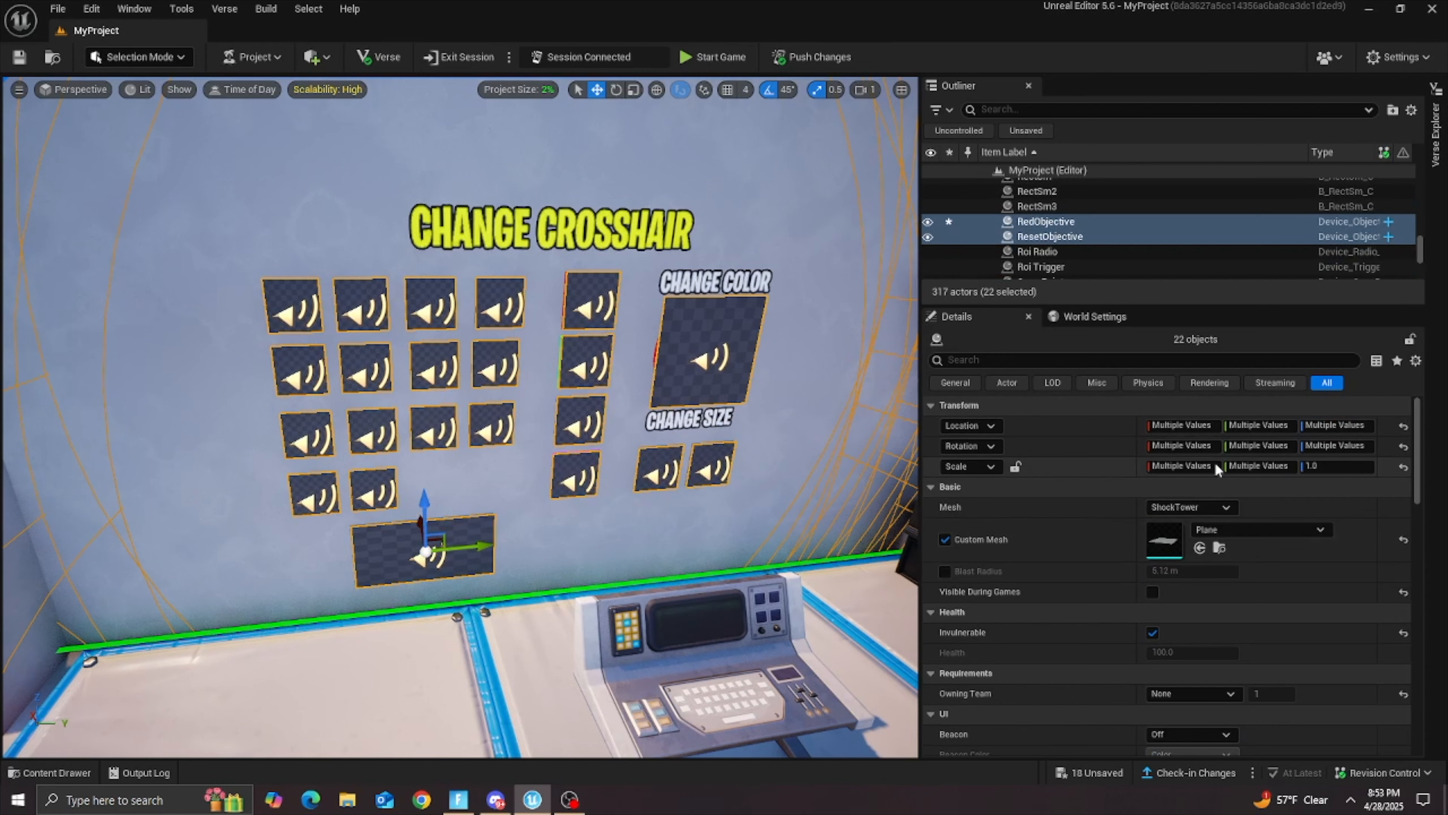
scroll(1204, 516, "down", 4)
scroll(1067, 490, "up", 2)
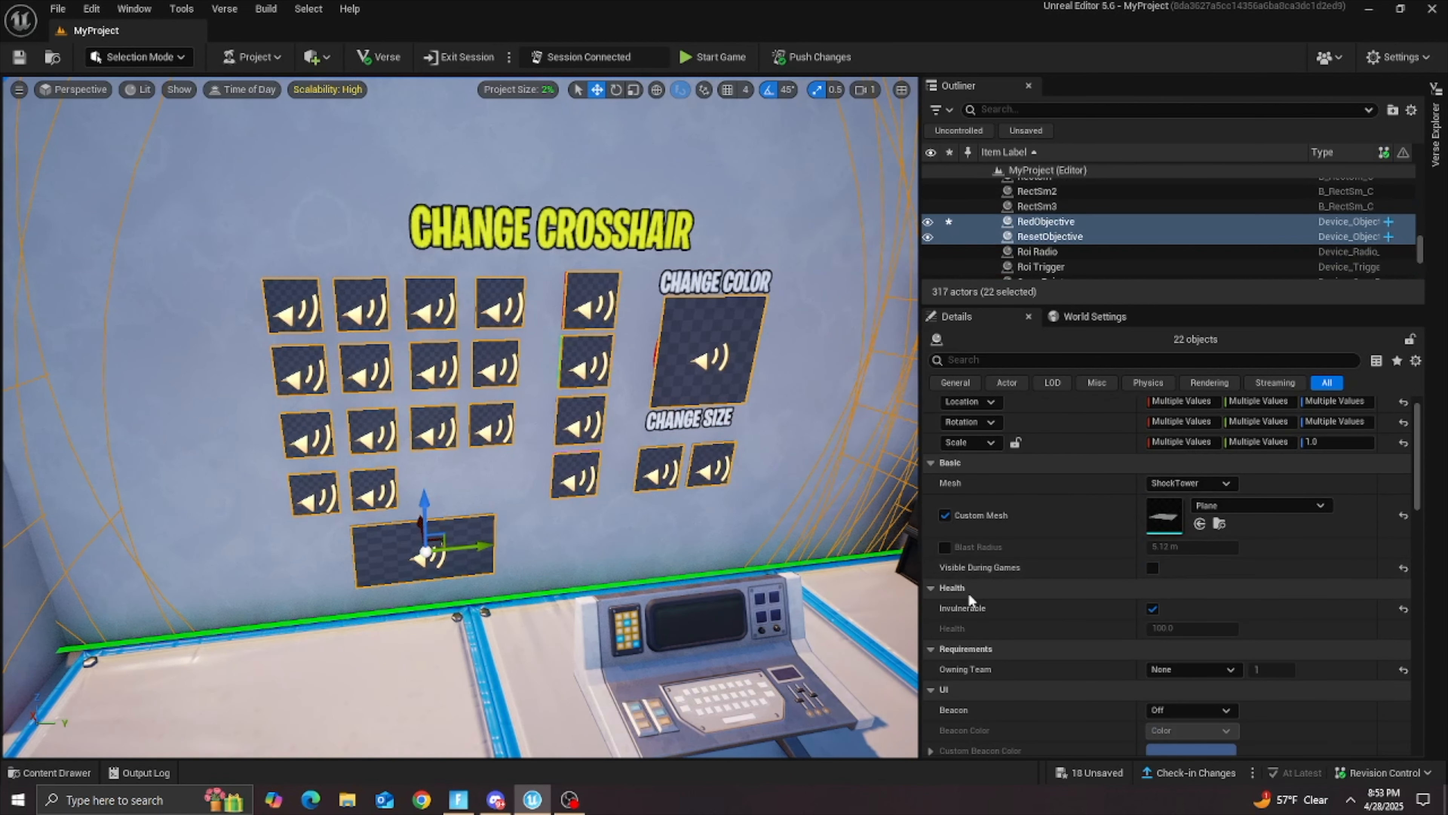
scroll(959, 603, "down", 1)
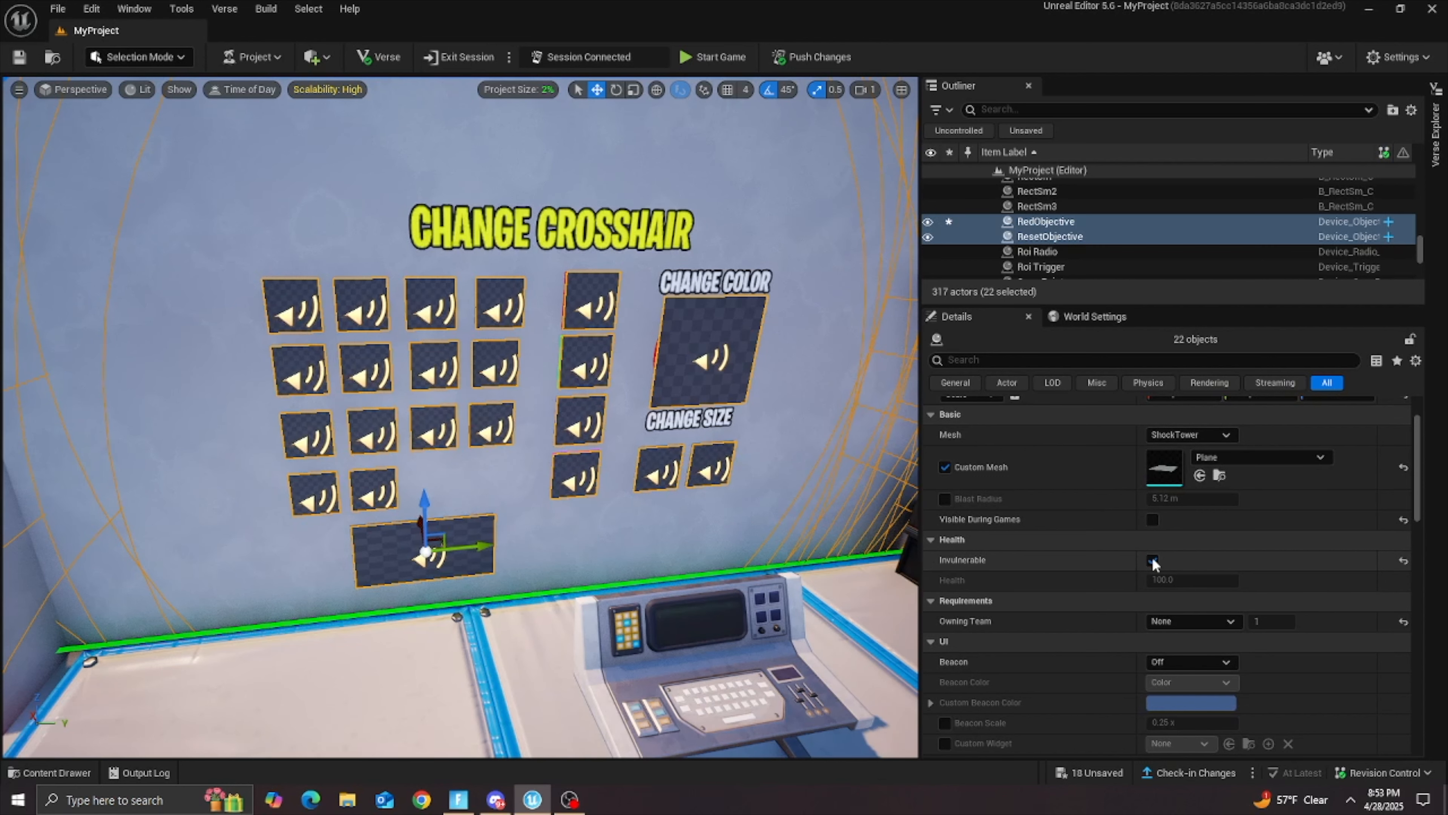
scroll(1020, 563, "down", 2)
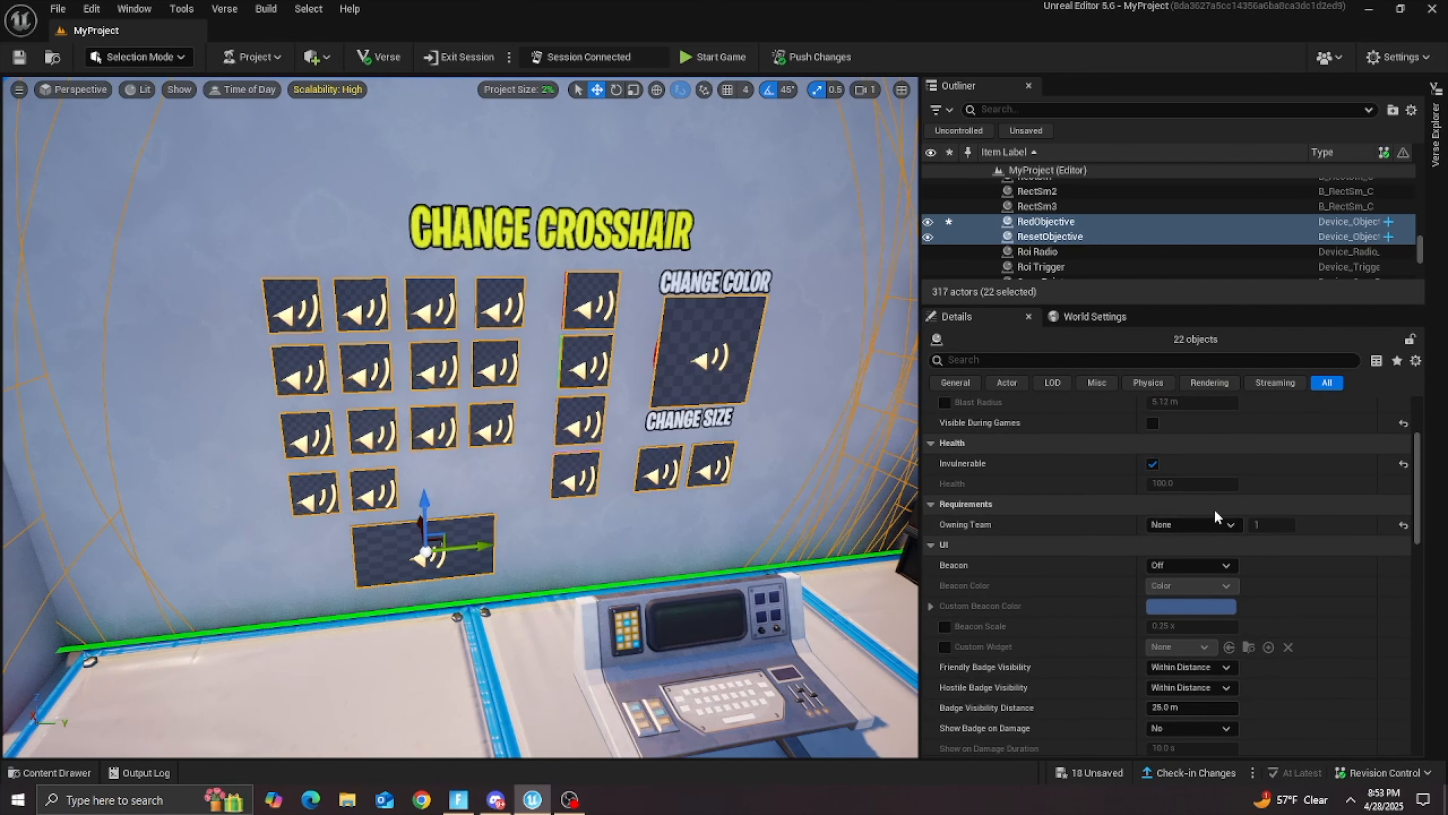
scroll(998, 508, "down", 1)
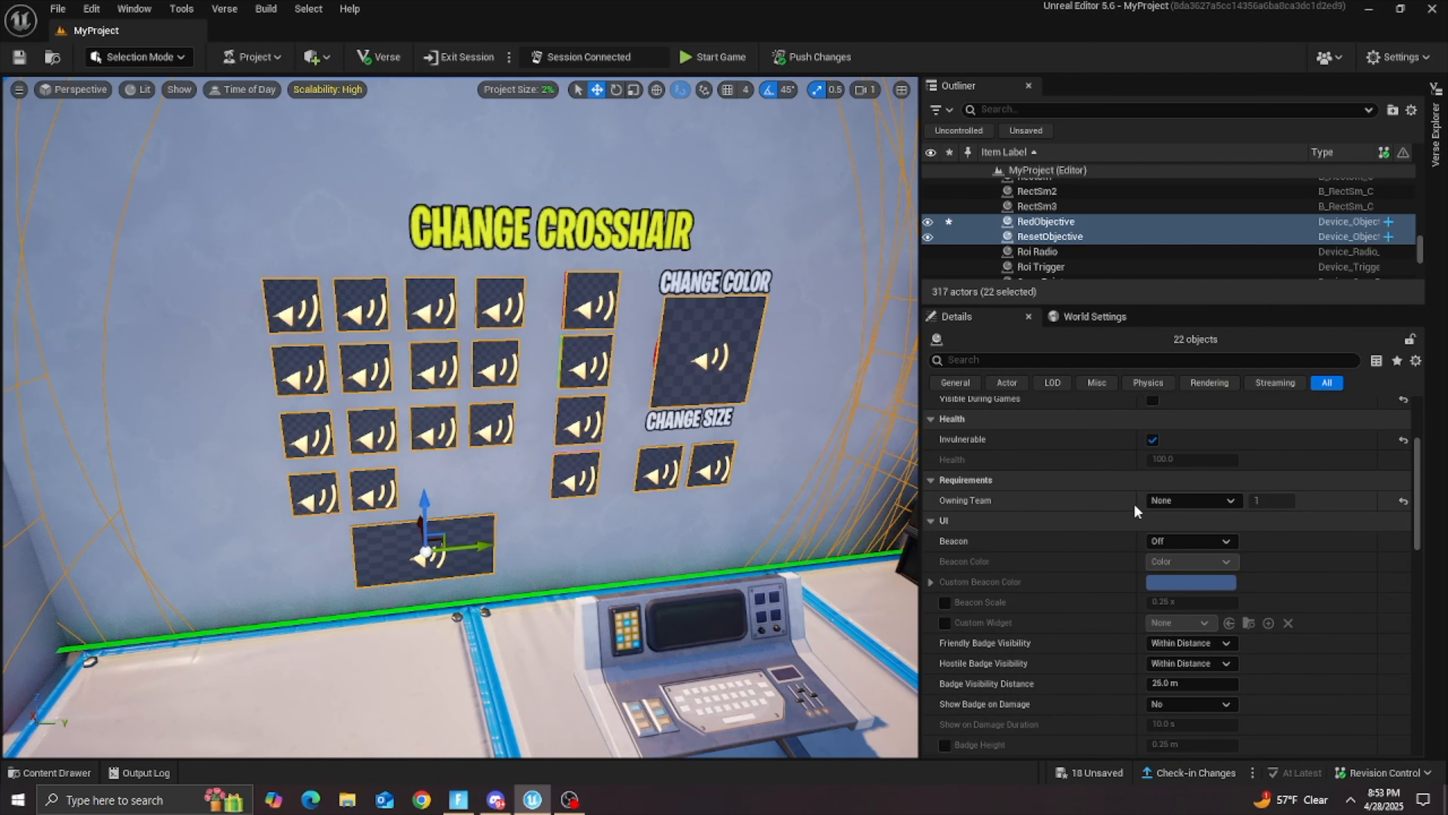
scroll(980, 552, "down", 3)
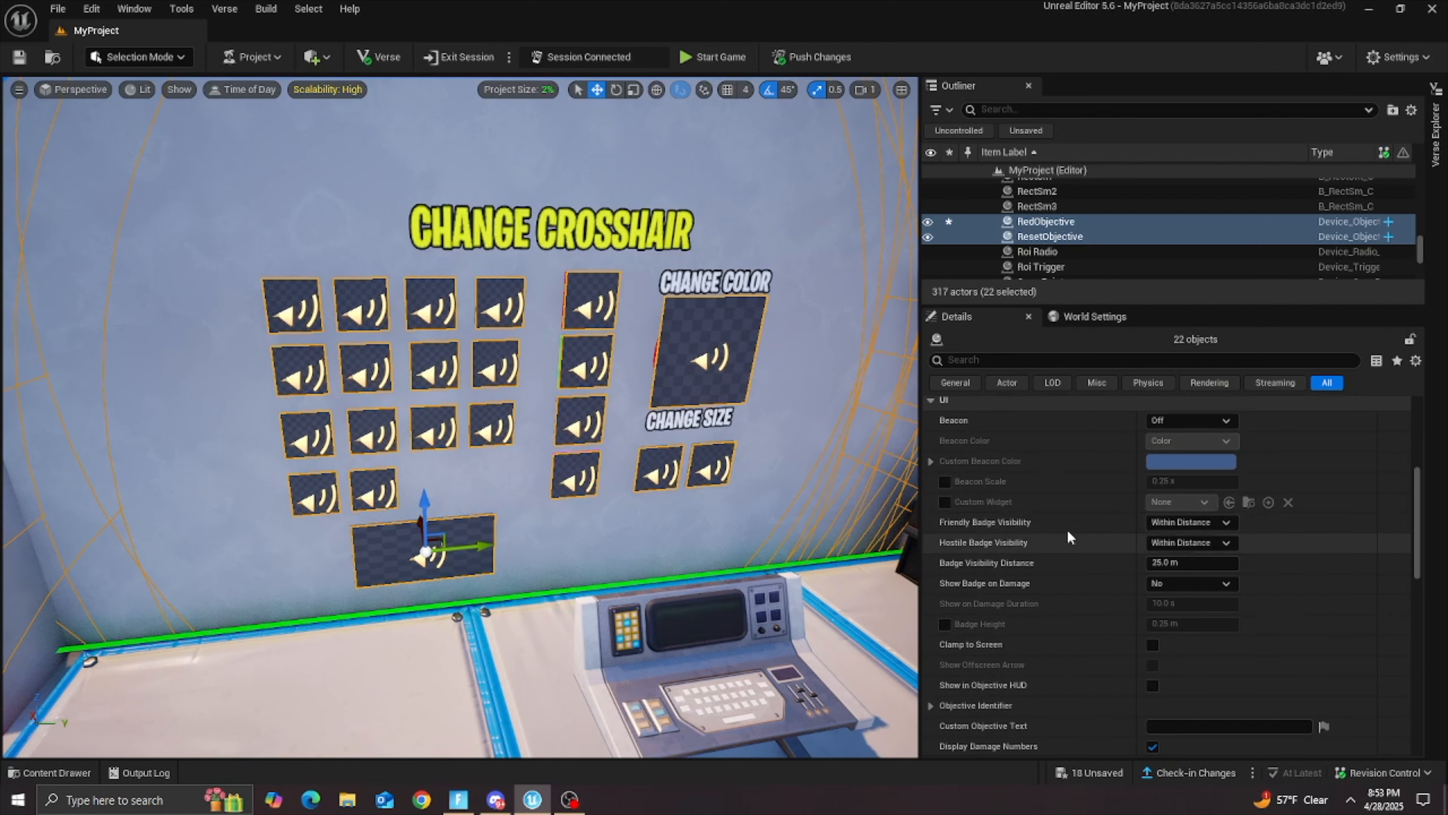
scroll(1081, 465, "down", 4)
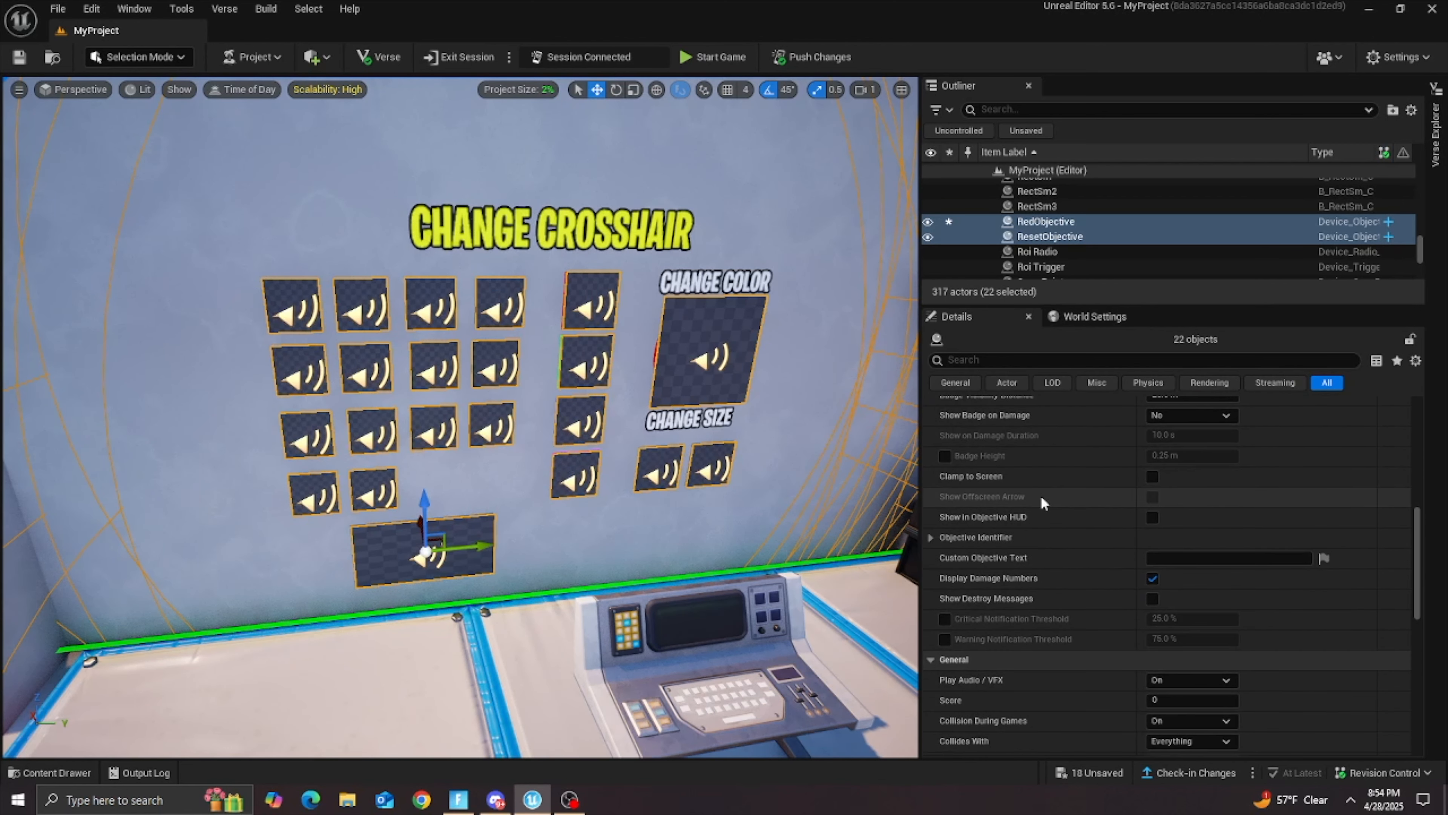
scroll(1002, 647, "down", 3)
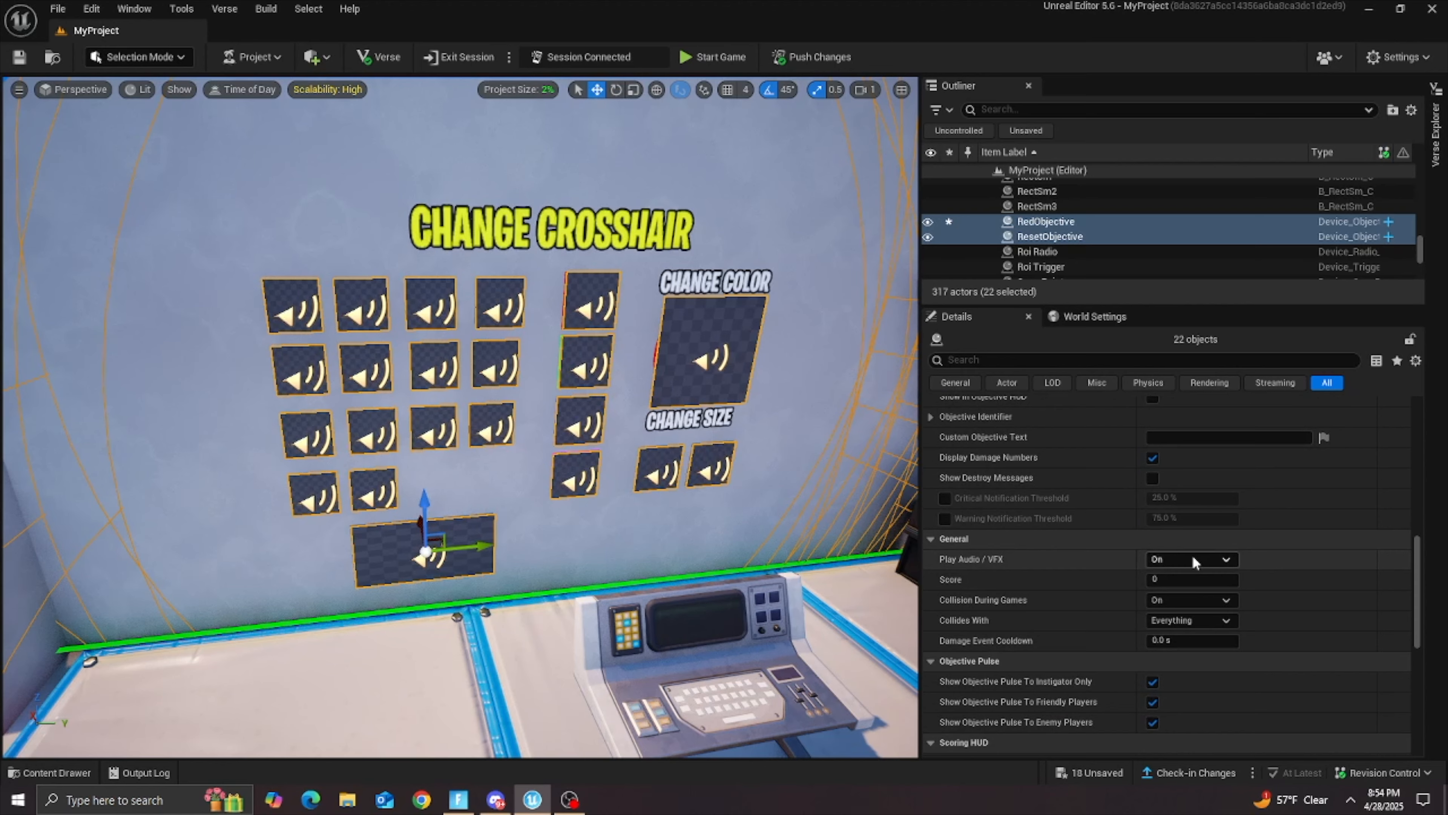
scroll(1193, 558, "down", 11)
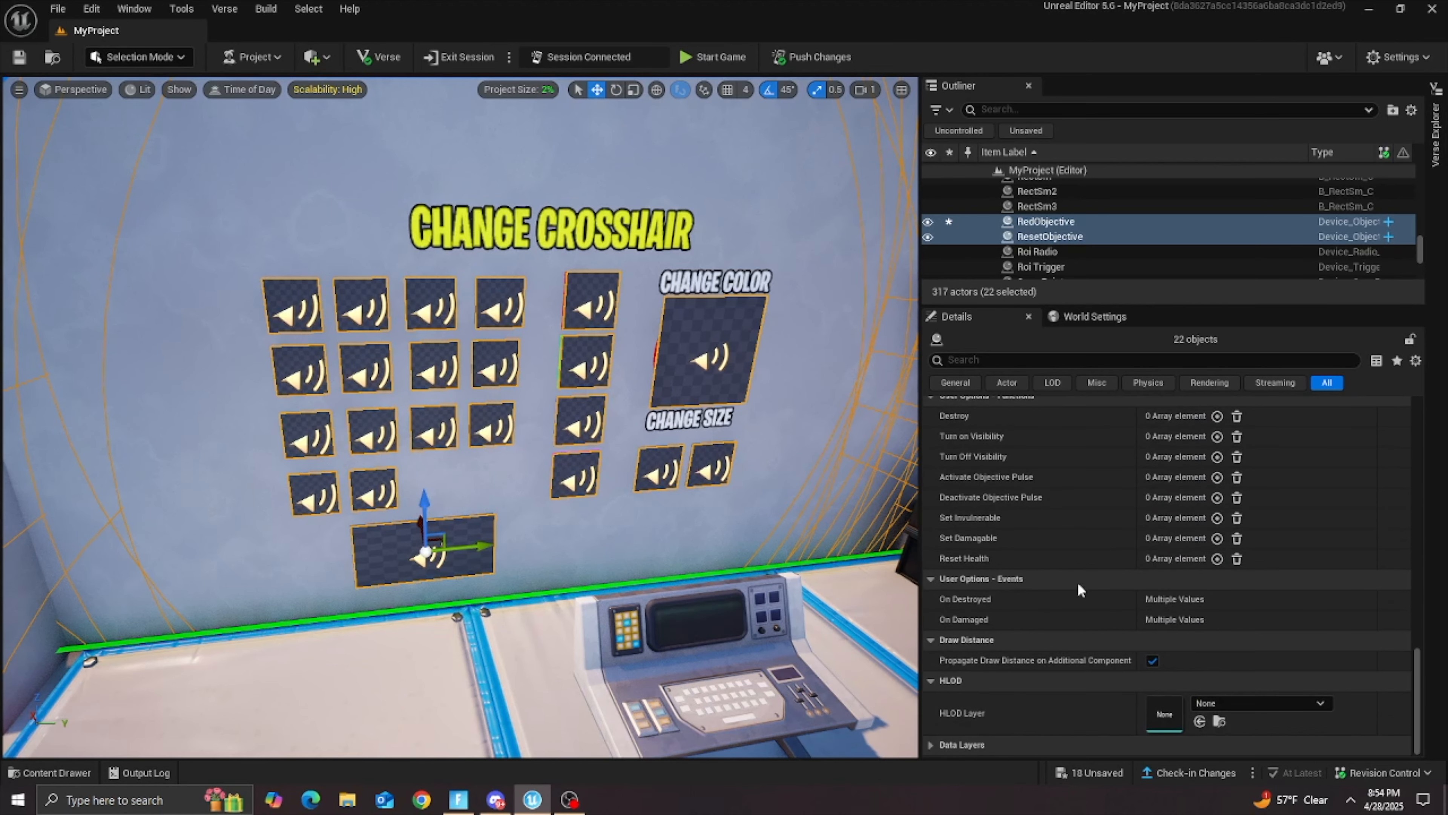
Step: Save the project's pending changes and select only ResetObjective
key("ctrl+s")
left_click(845, 574)
scroll(1181, 434, "up", 8)
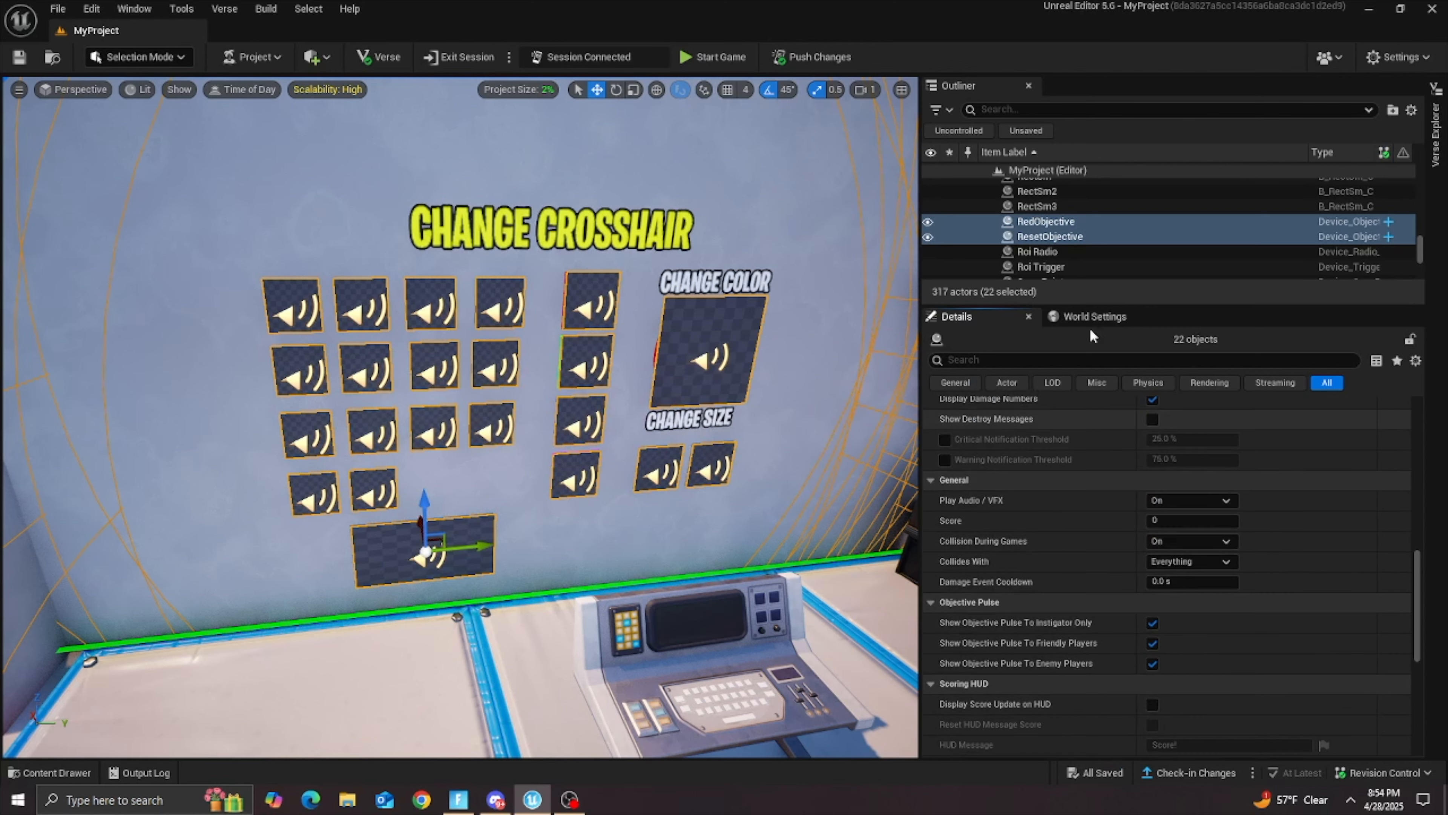
left_click(969, 236)
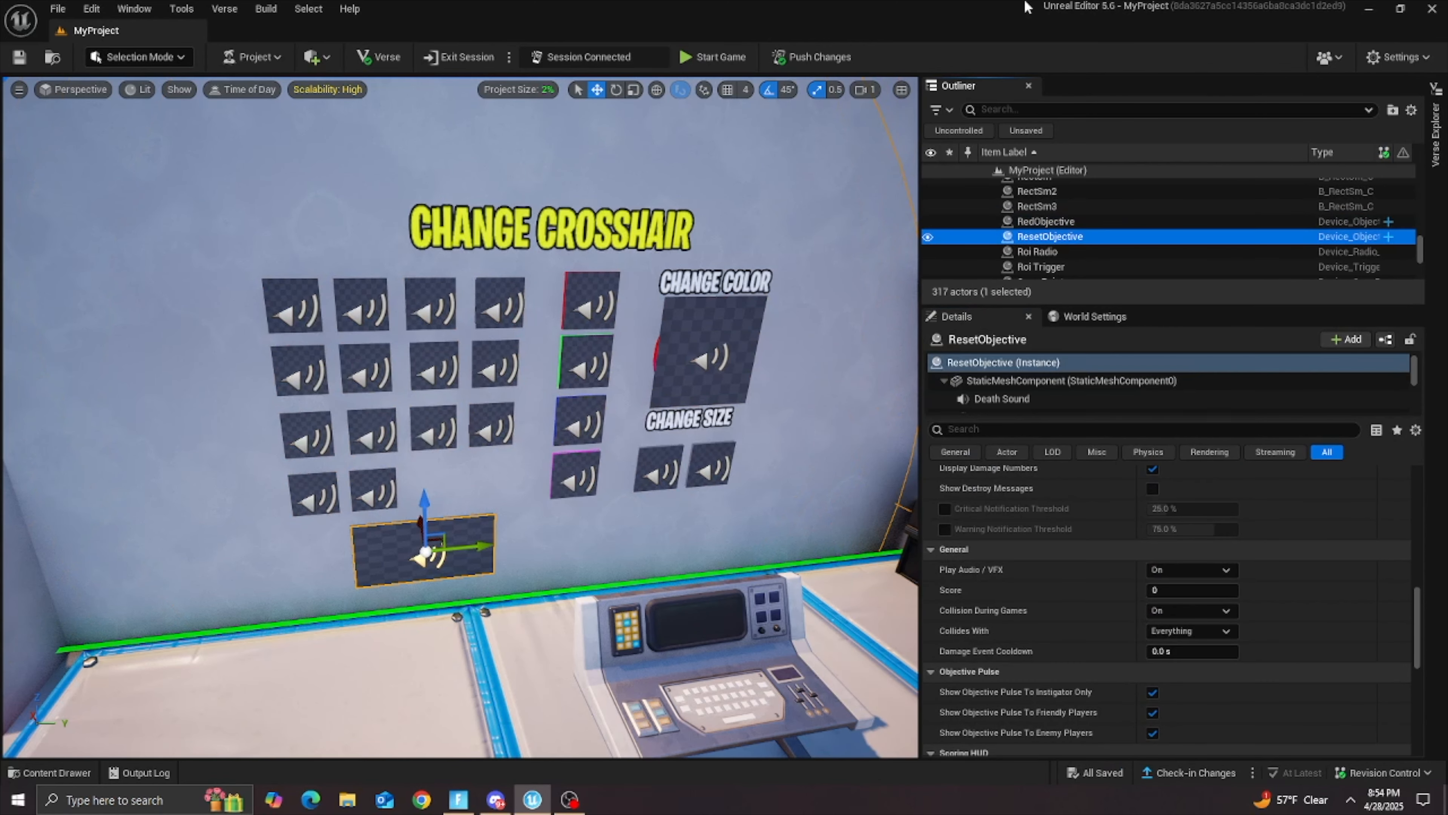
Step: Start the game in the live session, switch to the Fortnite client and show it full screen
left_click(723, 63)
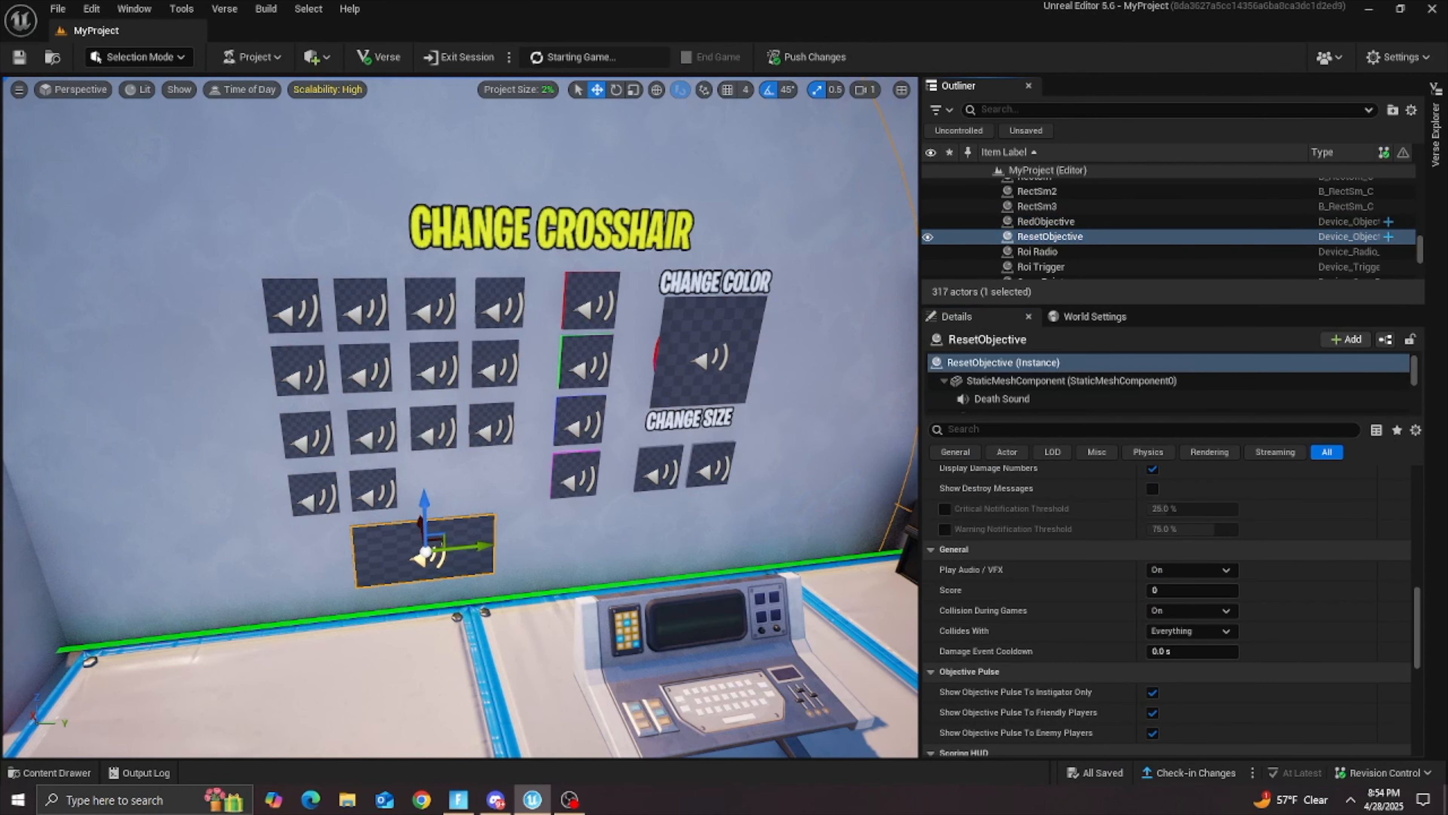
left_click(462, 801)
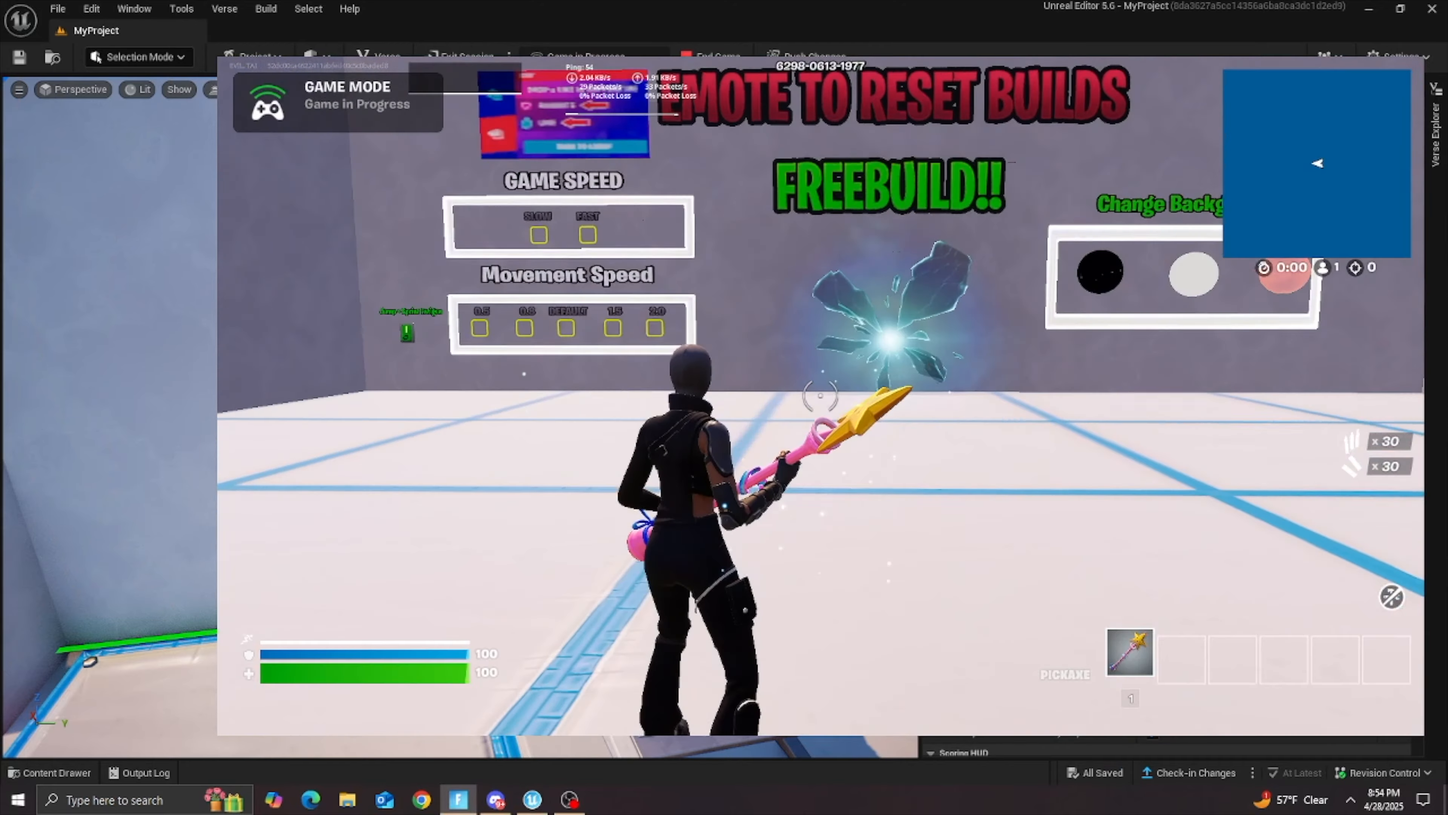
key("Escape")
left_click(1386, 62)
key("Escape")
key("Escape")
left_click(1012, 585)
left_click(747, 194)
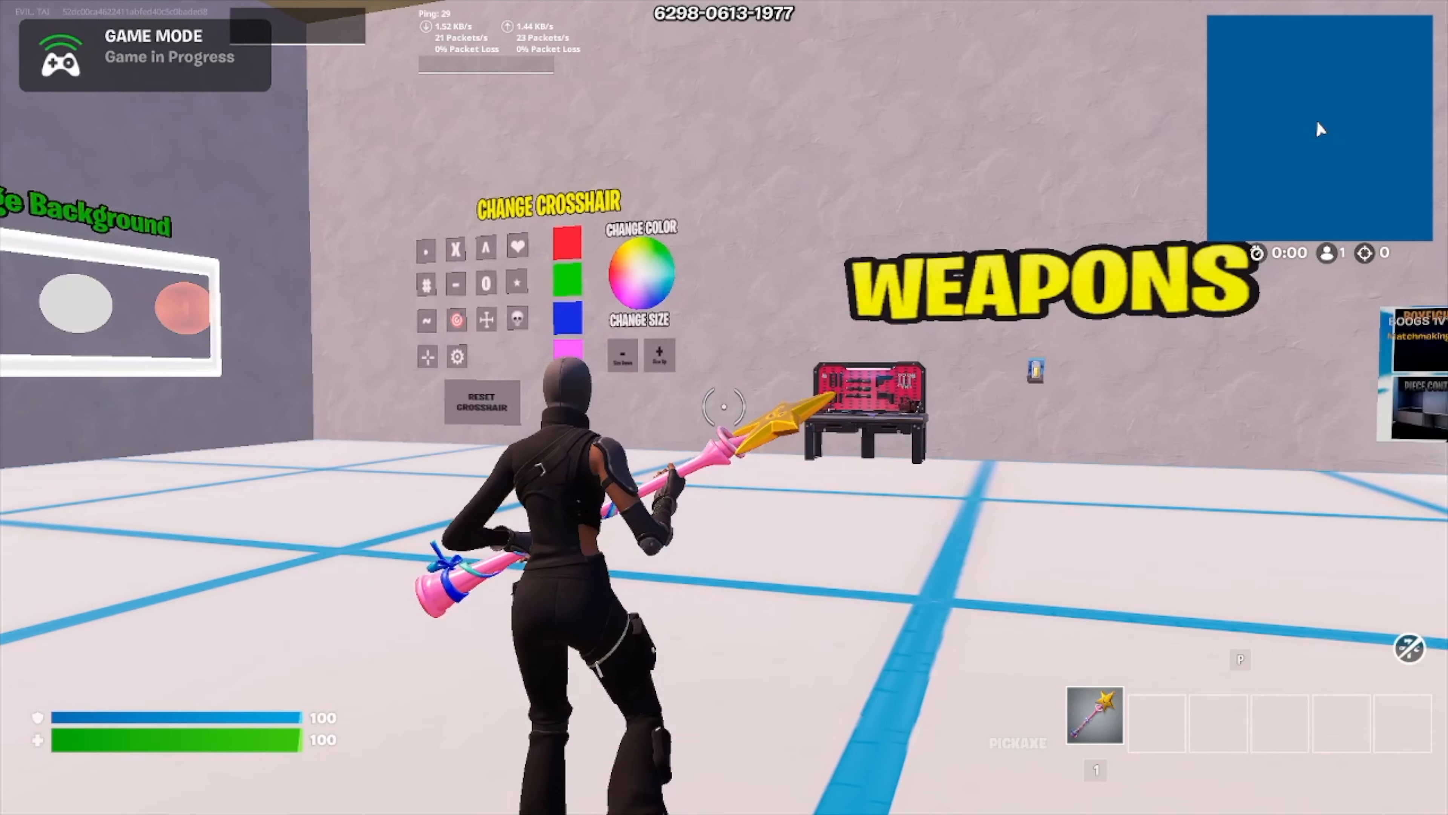
Step: Walk to the weapon selector under the WEAPONS sign and pick the Modular Striker from the assault rifles
key("w")
scroll(724, 407, "down", 2)
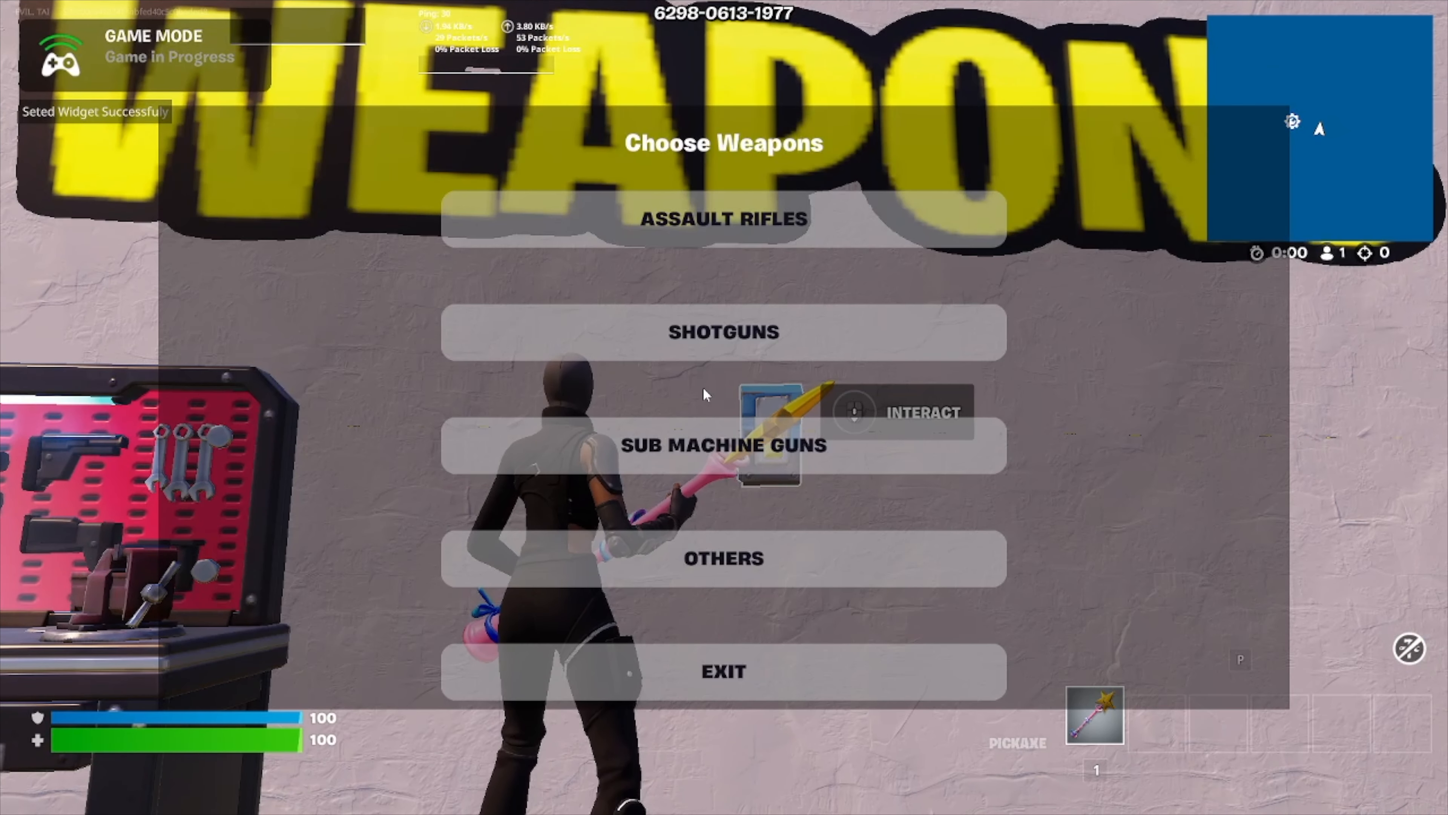
left_click(596, 217)
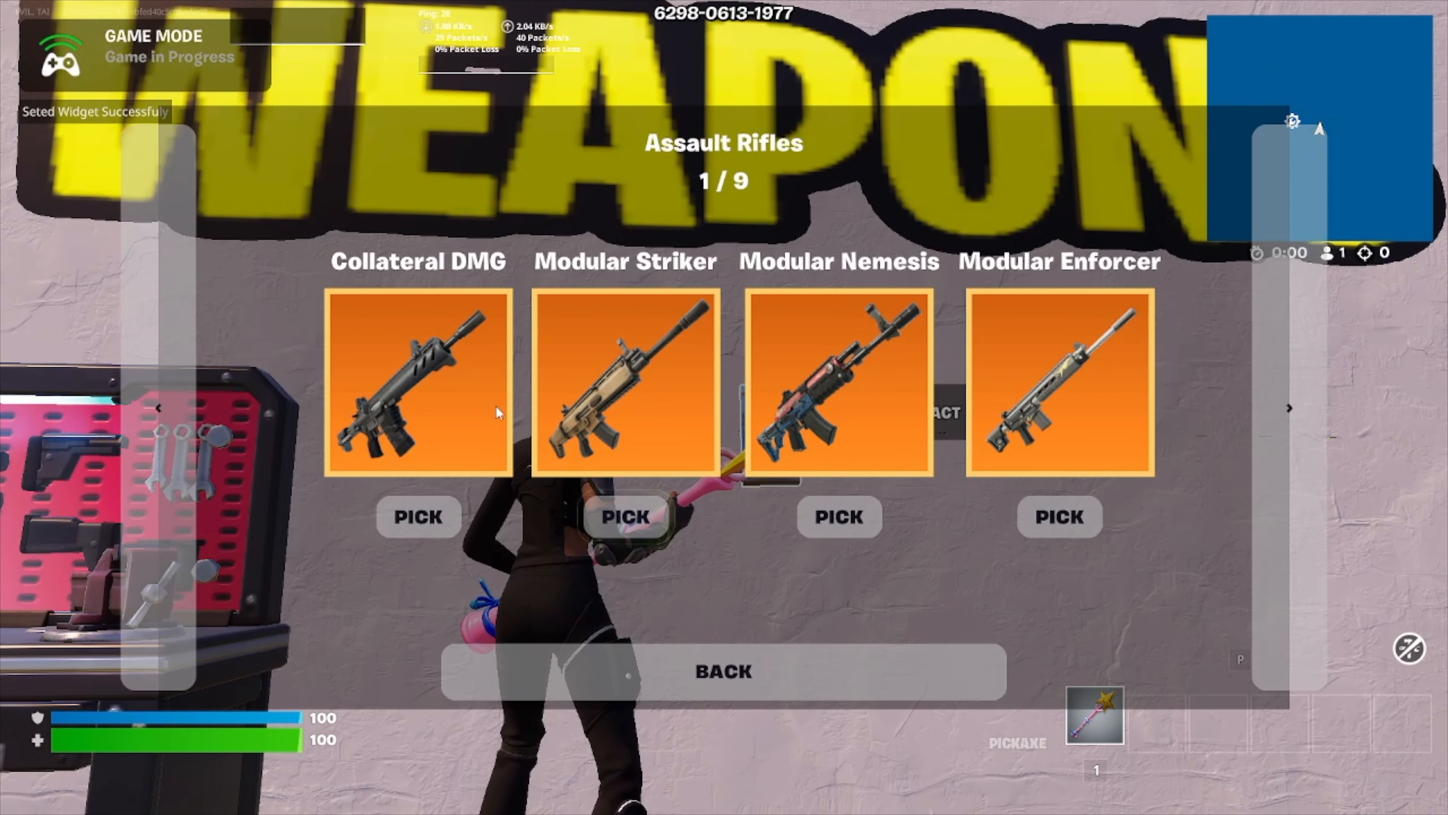
left_click(612, 534)
Step: Pick the Pump shotgun from page 7 of the shotguns and exit the weapon selector
left_click(752, 353)
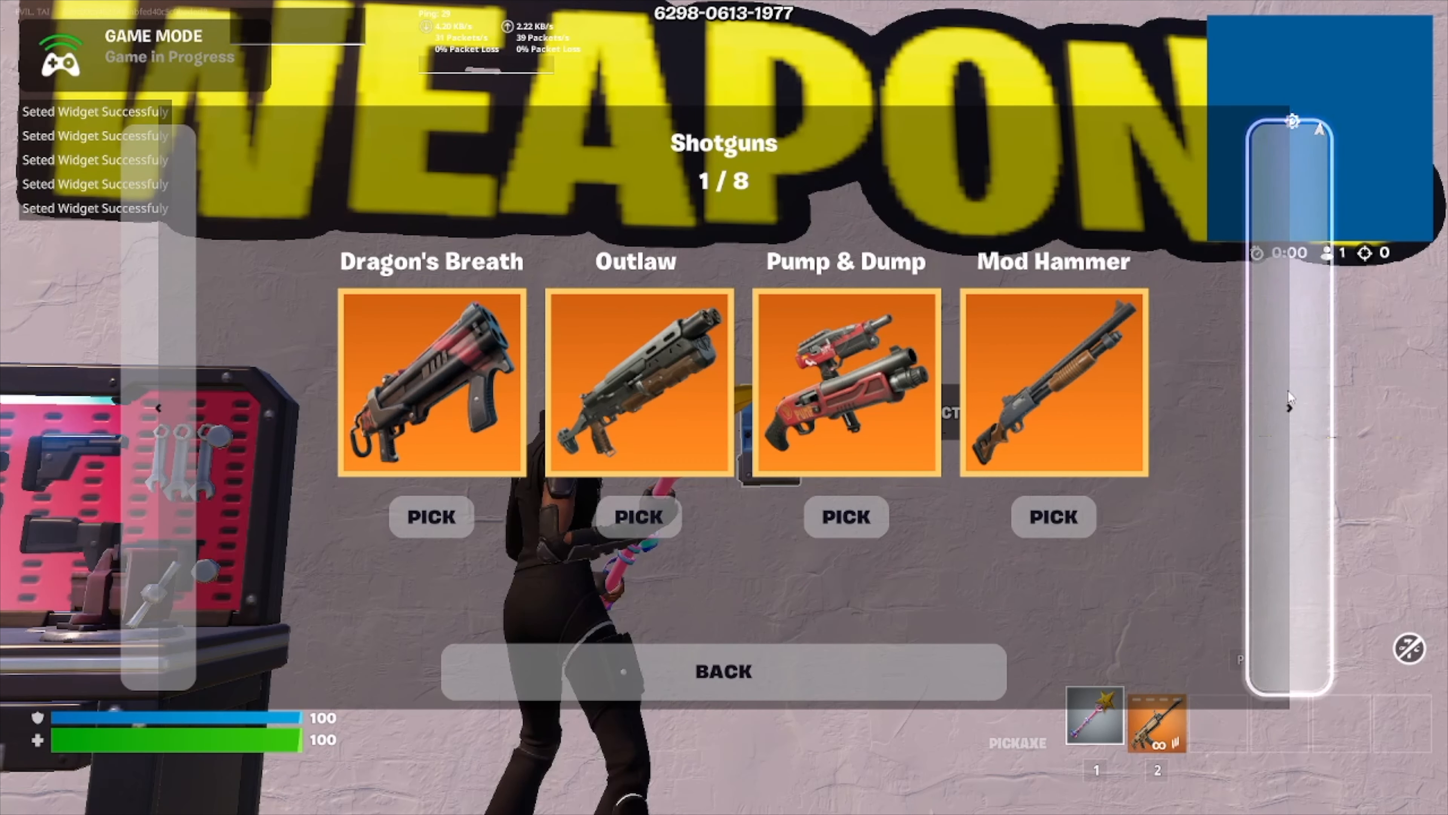
left_click(1288, 406)
left_click(1288, 399)
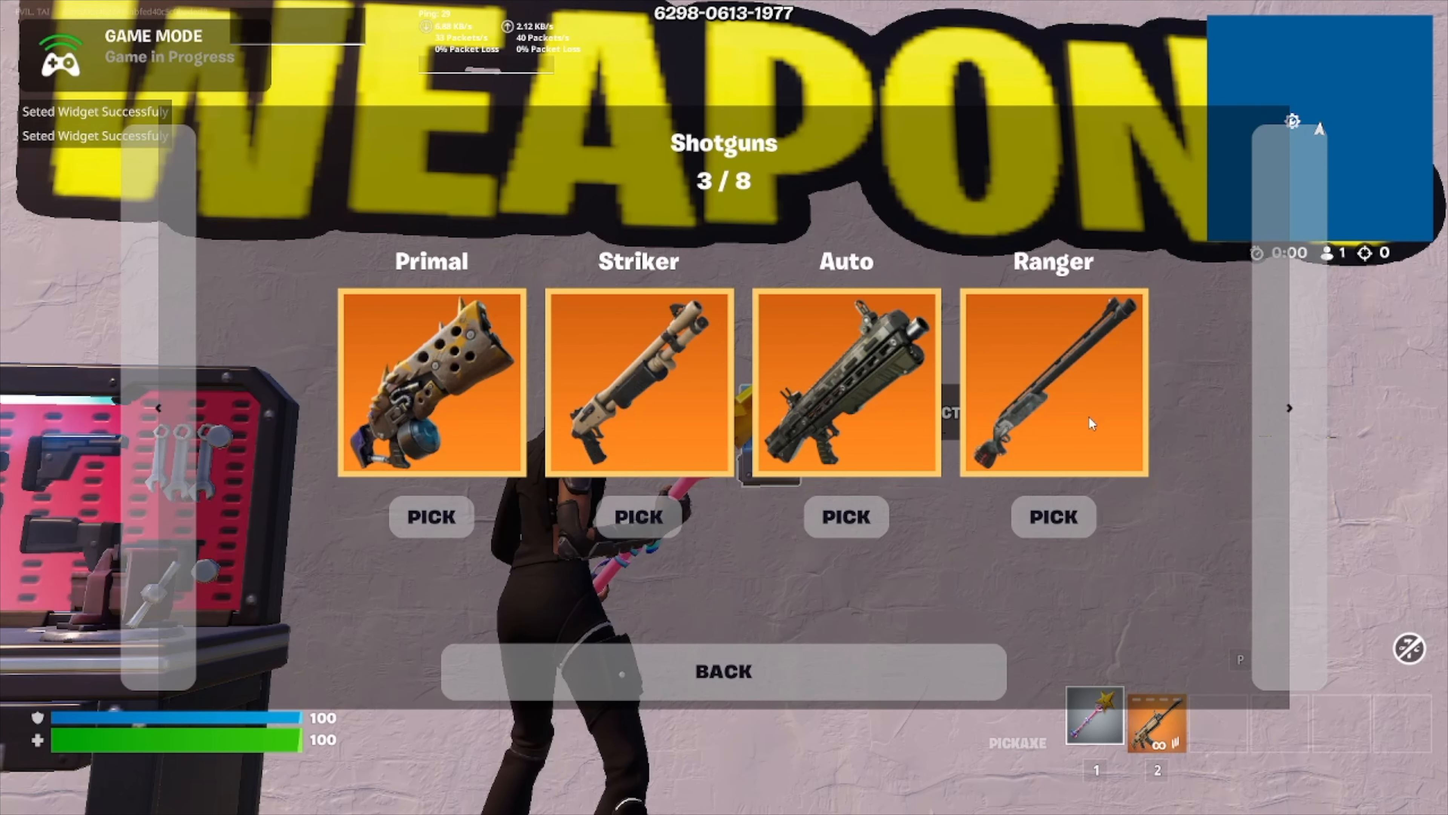
left_click(1288, 398)
left_click(1285, 399)
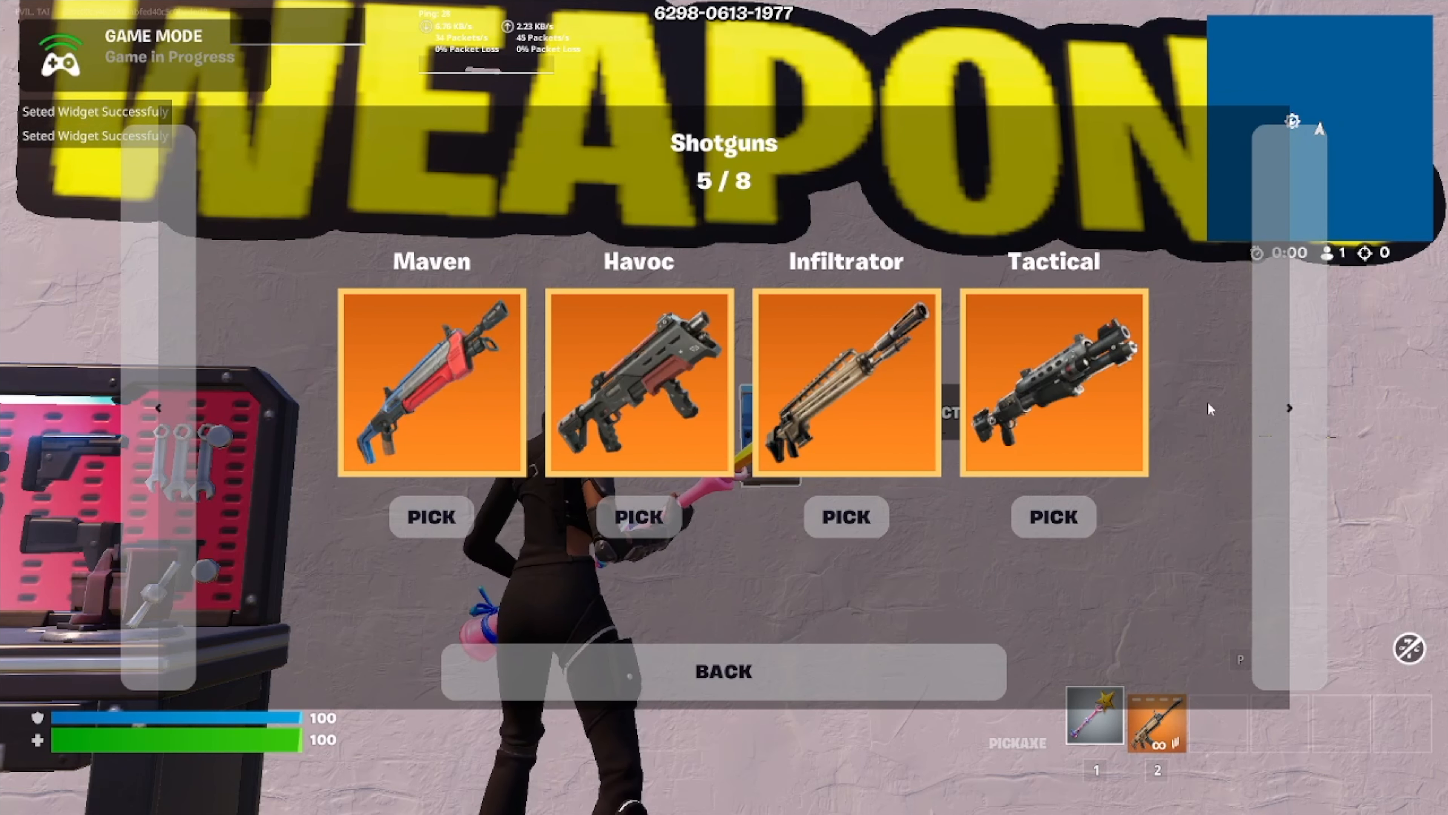
left_click(1286, 399)
left_click(1288, 399)
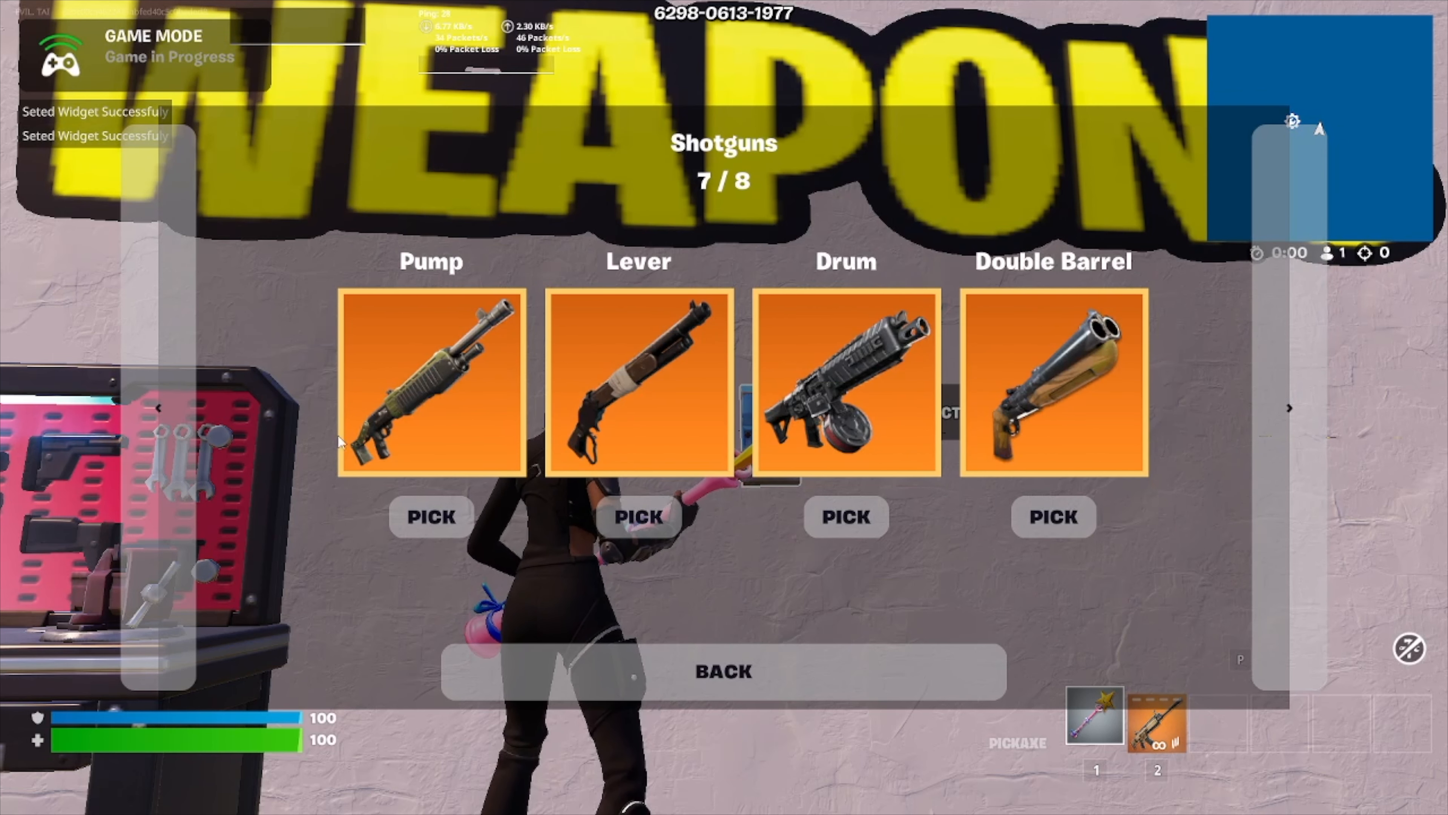
left_click(431, 517)
left_click(631, 659)
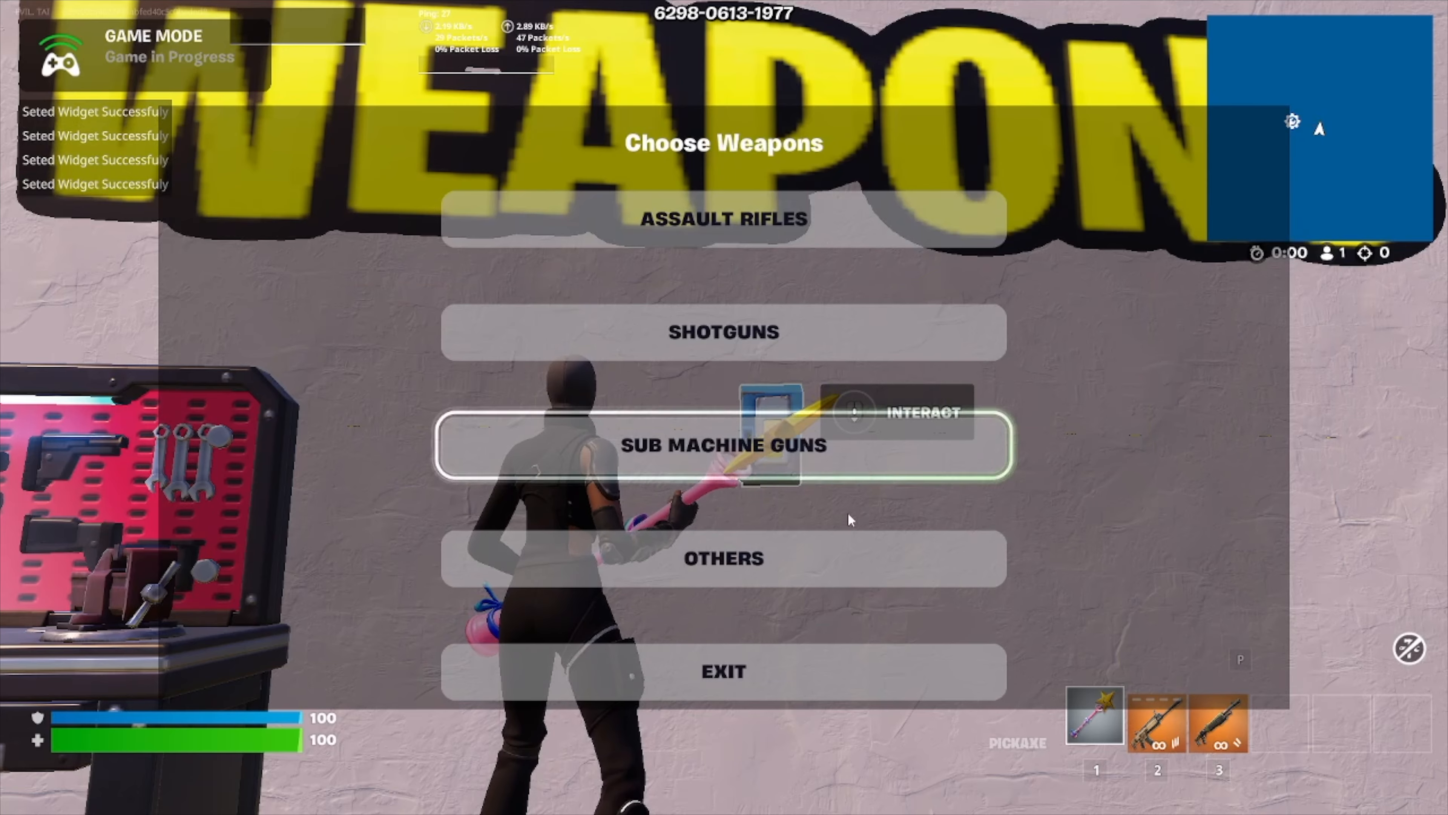
left_click(632, 662)
Step: Equip the Modular Striker, aim at the CHANGE CROSSHAIR wall and shoot its shape tiles to try different crosshairs
key("2")
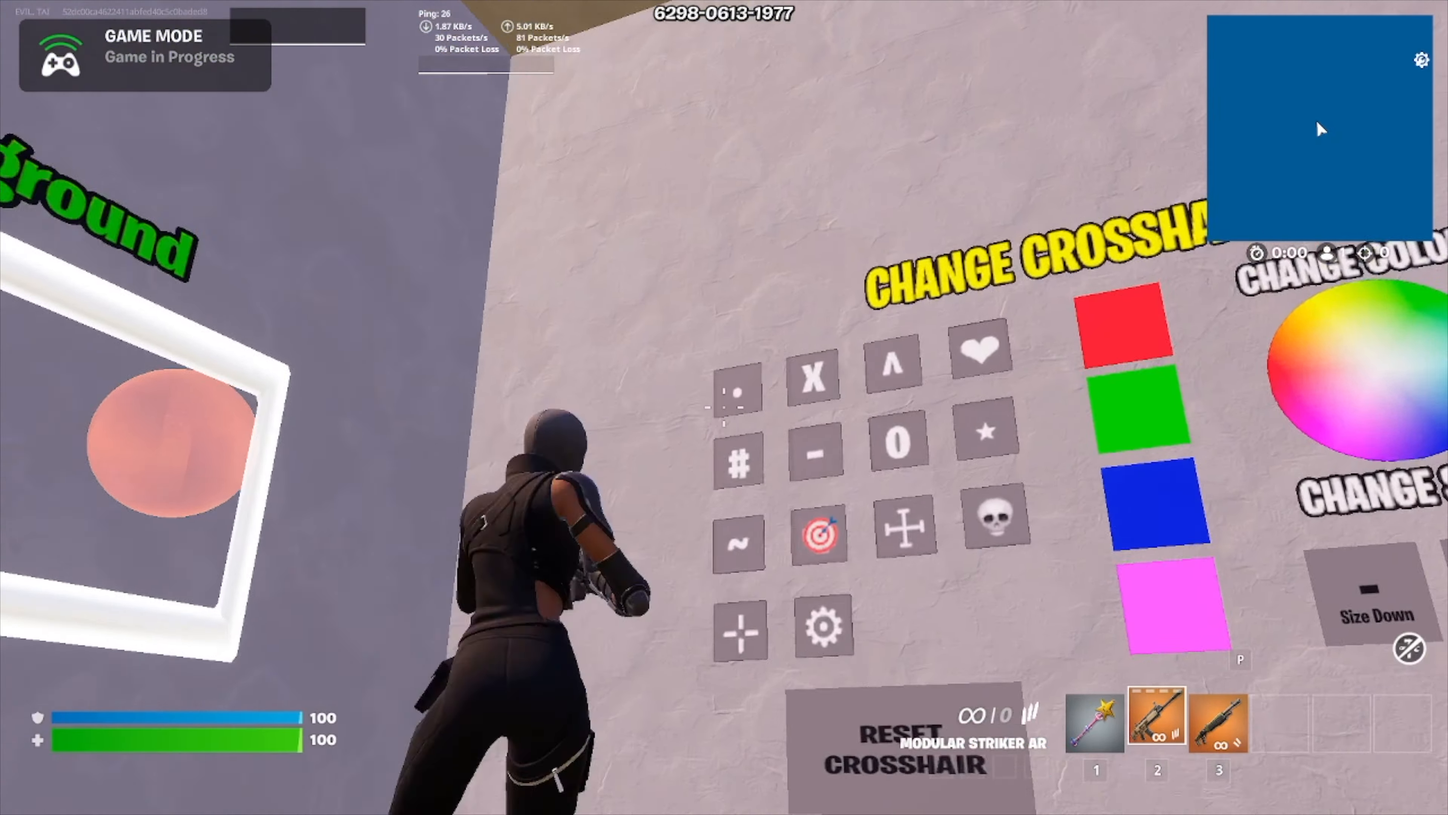
right_click(724, 407)
left_click(724, 407)
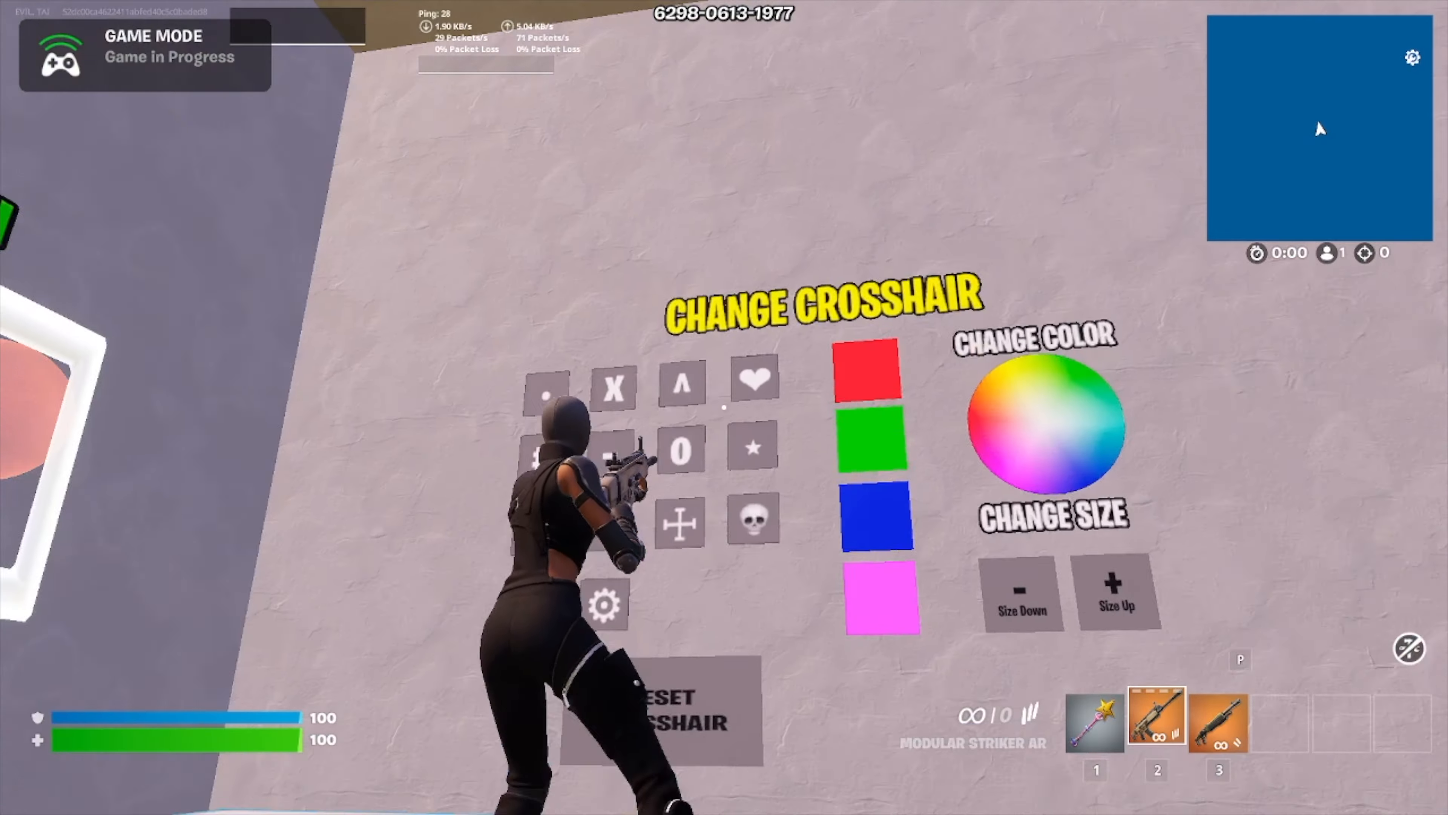
left_click(724, 408)
key("d")
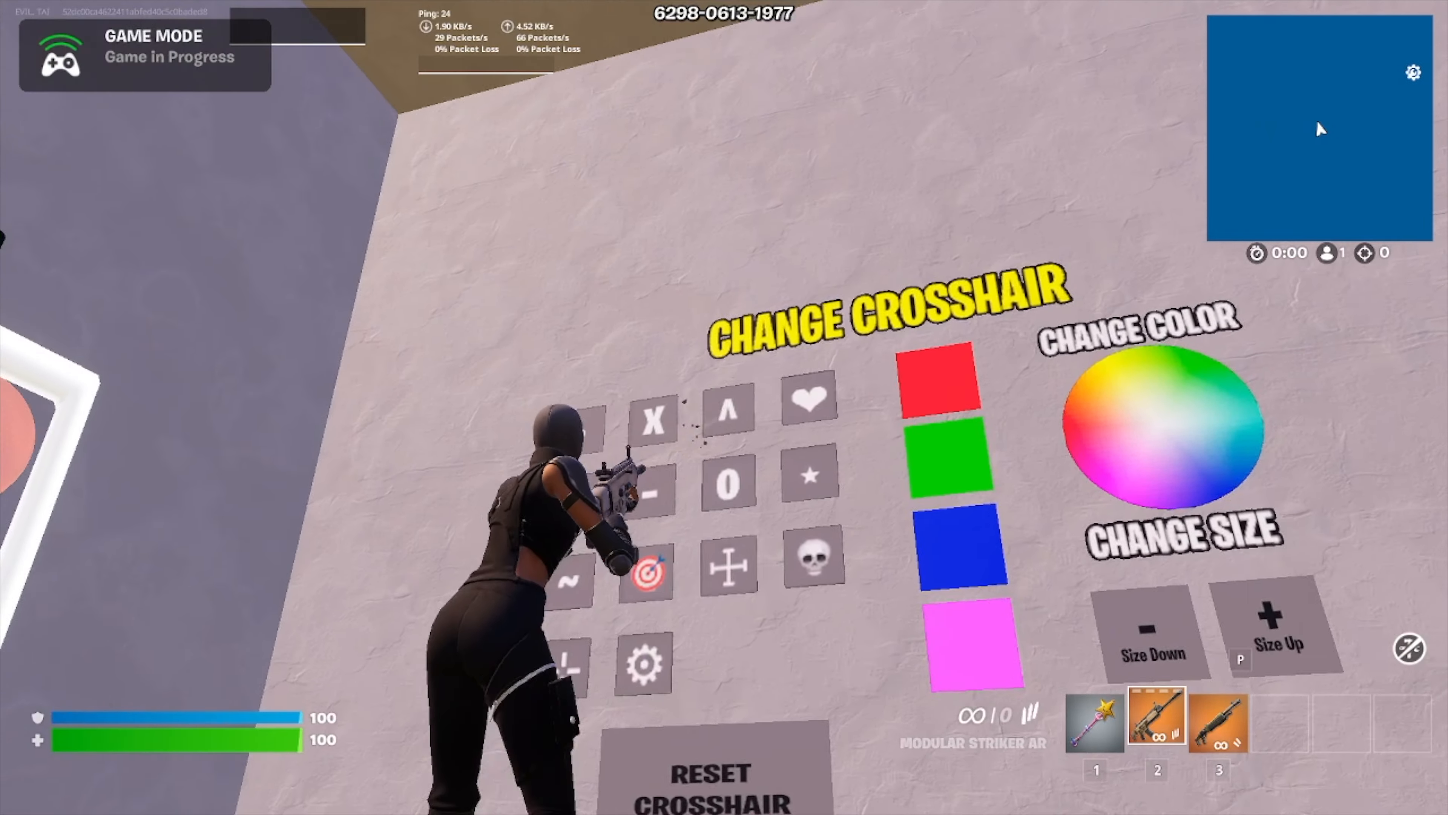
Step: Shoot another crosshair shape tile, enlarge the crosshair with the Size Up tile and reload the rifle
left_click(724, 407)
key("d")
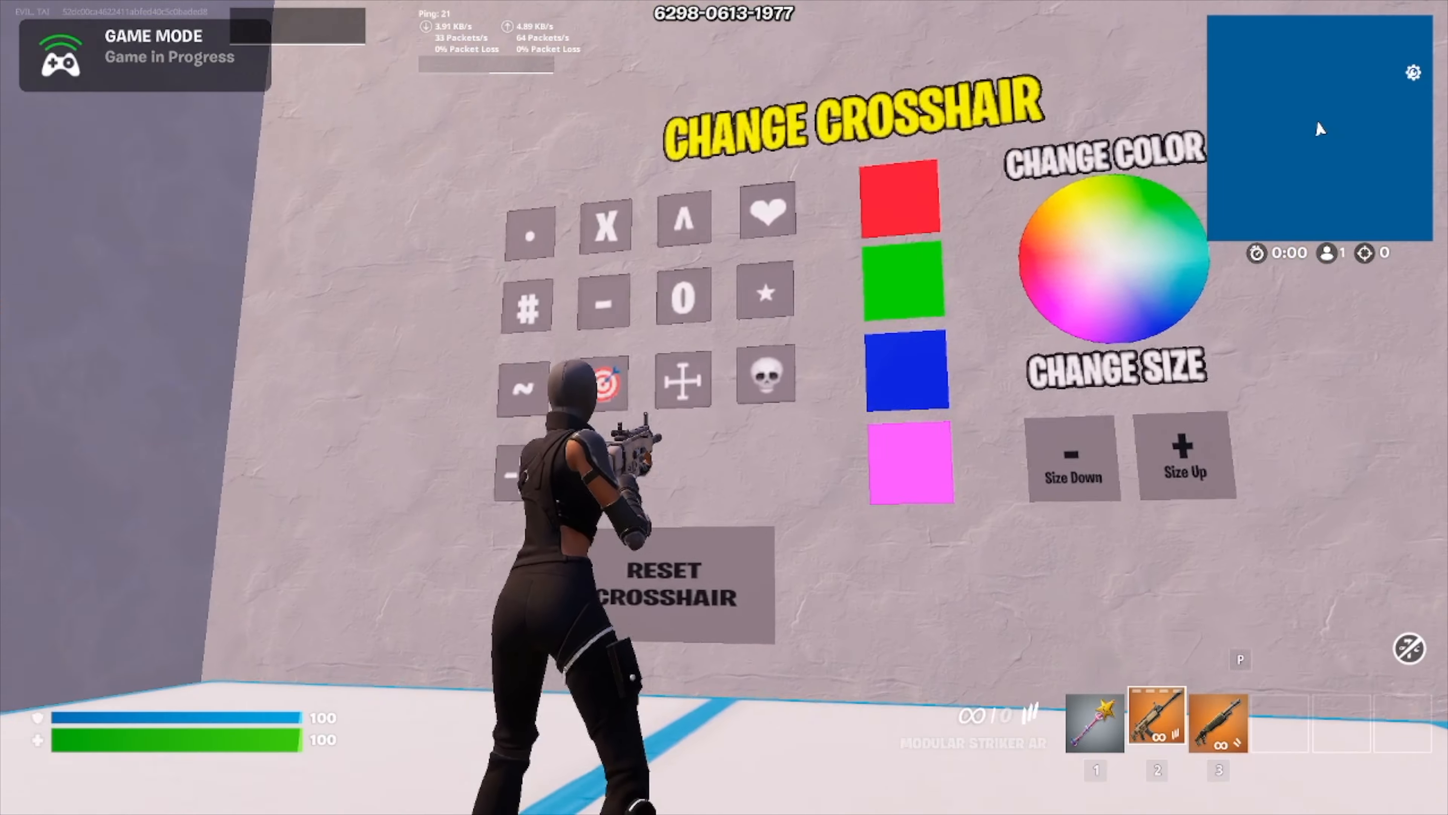
left_click(724, 408)
left_click(724, 407)
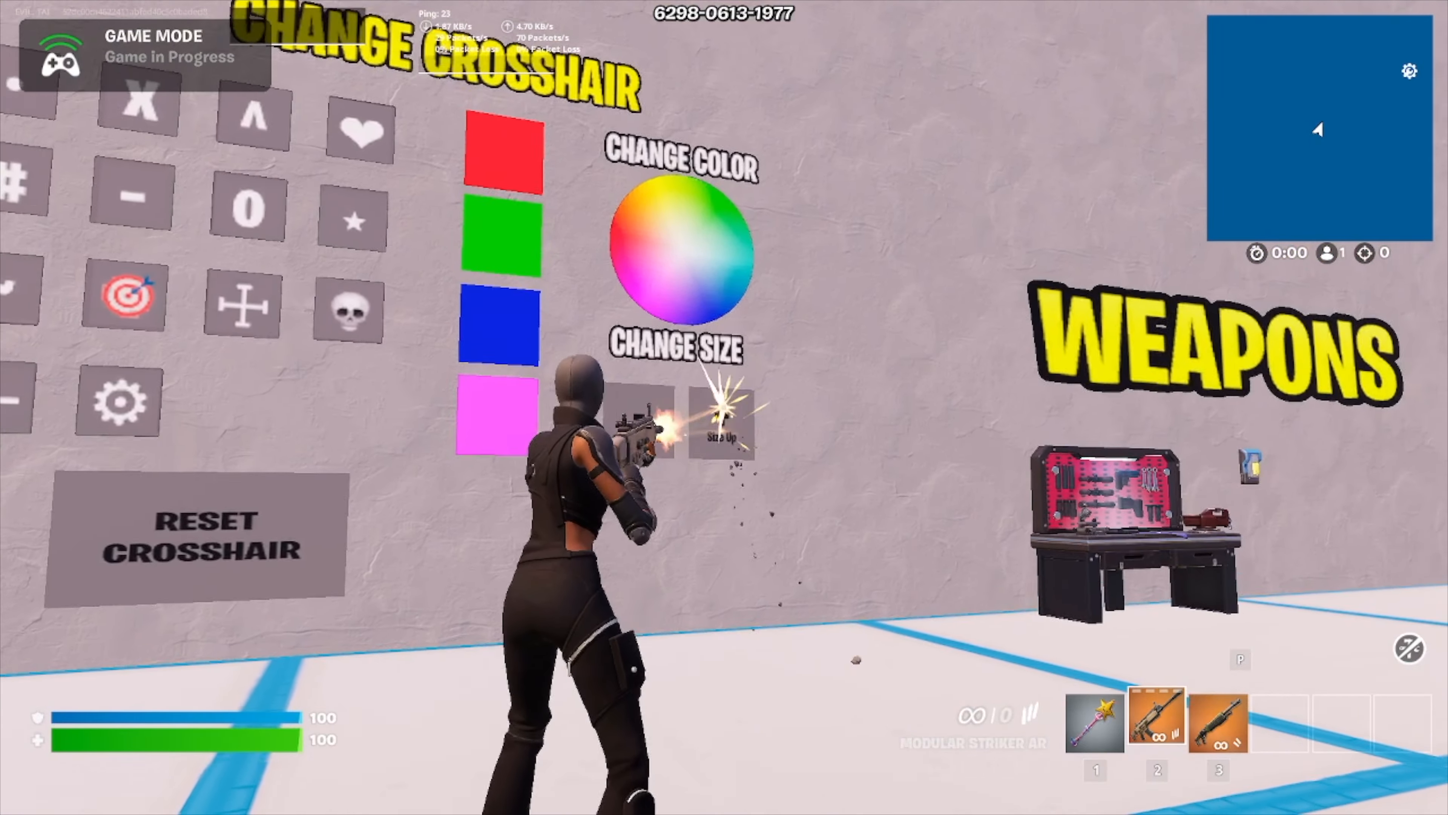
key("r")
key("a")
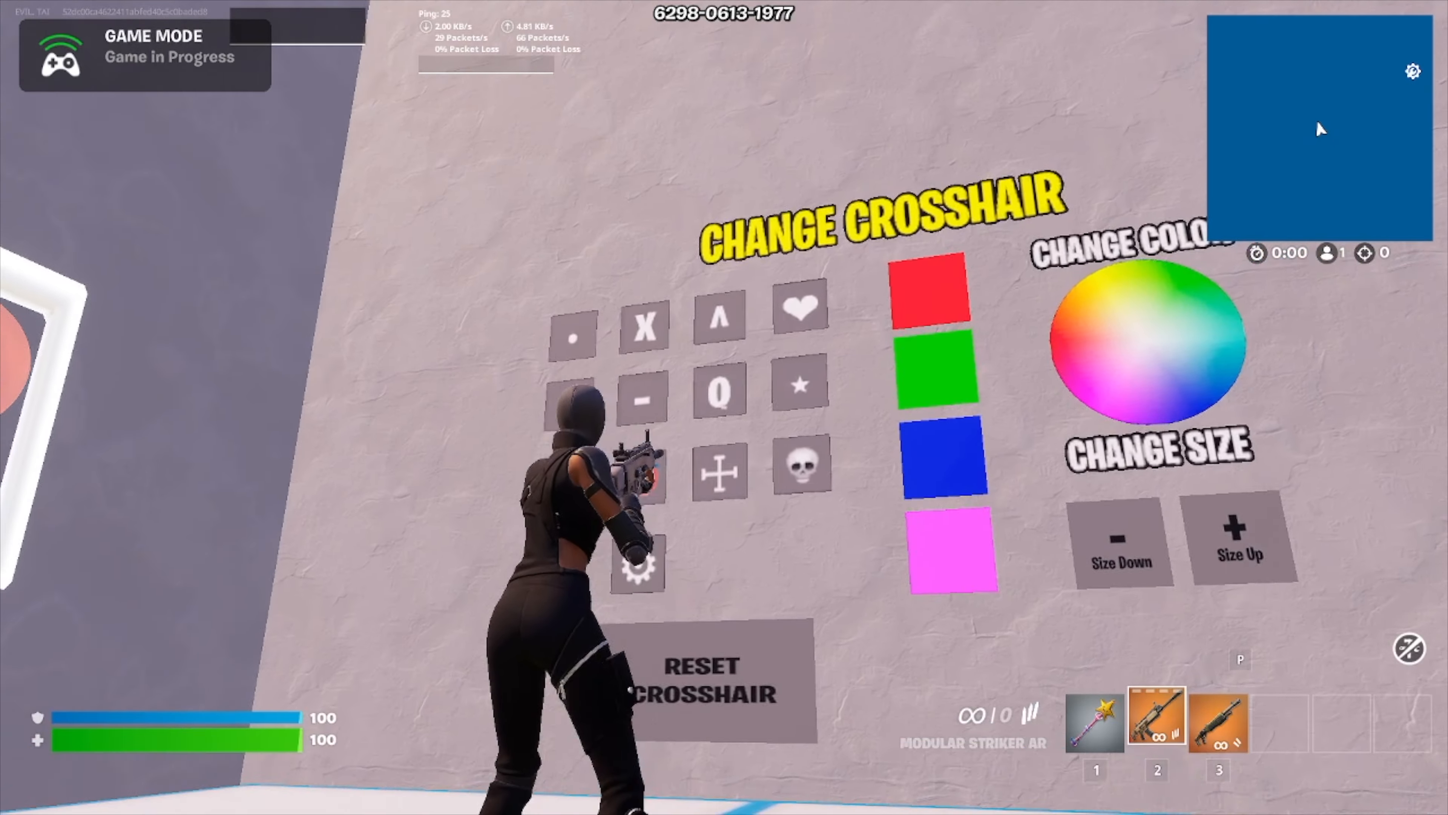
Step: Try the star, target and X crosshairs by shooting their shape tiles one after another
left_click(724, 408)
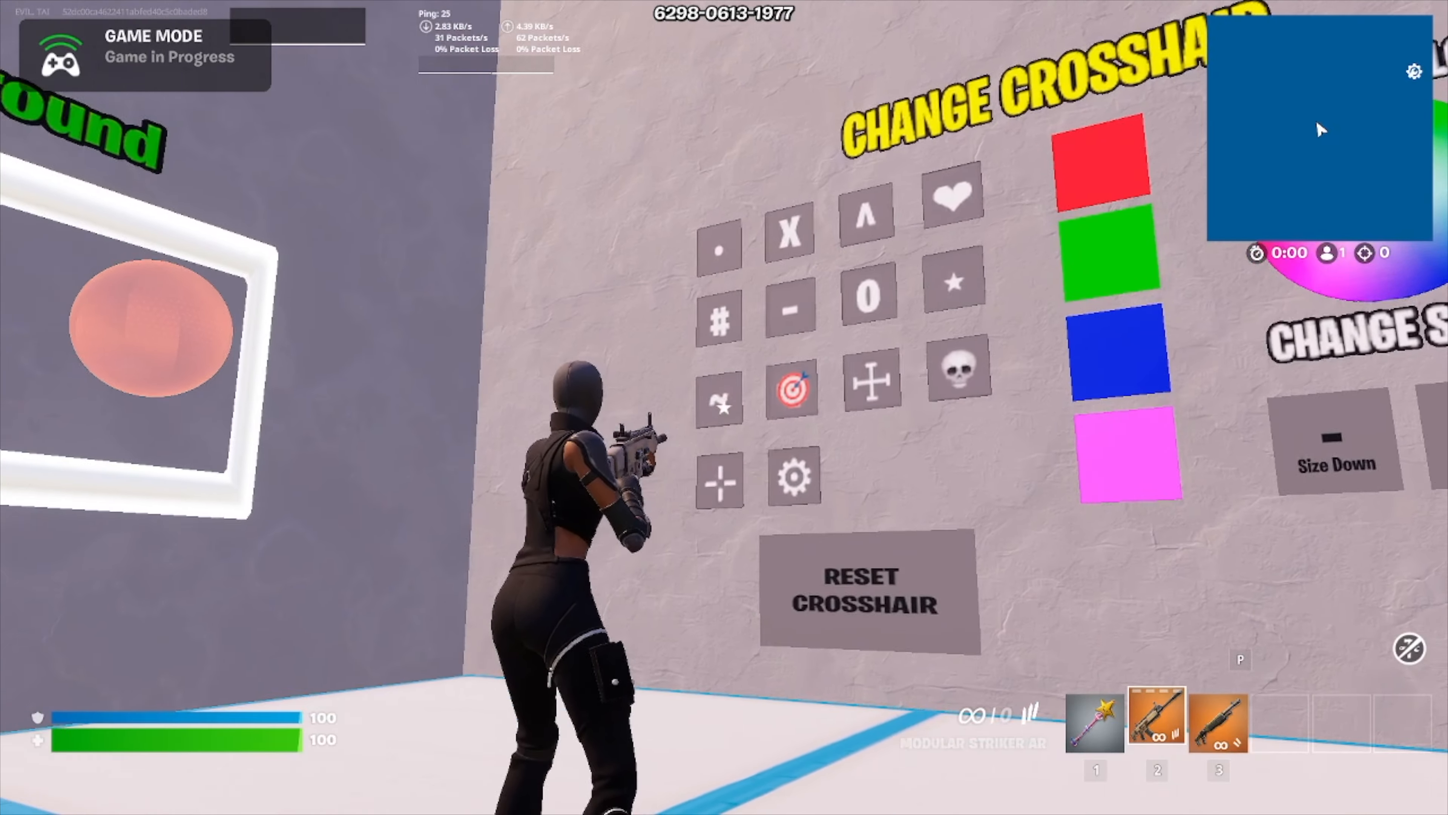
left_click(724, 407)
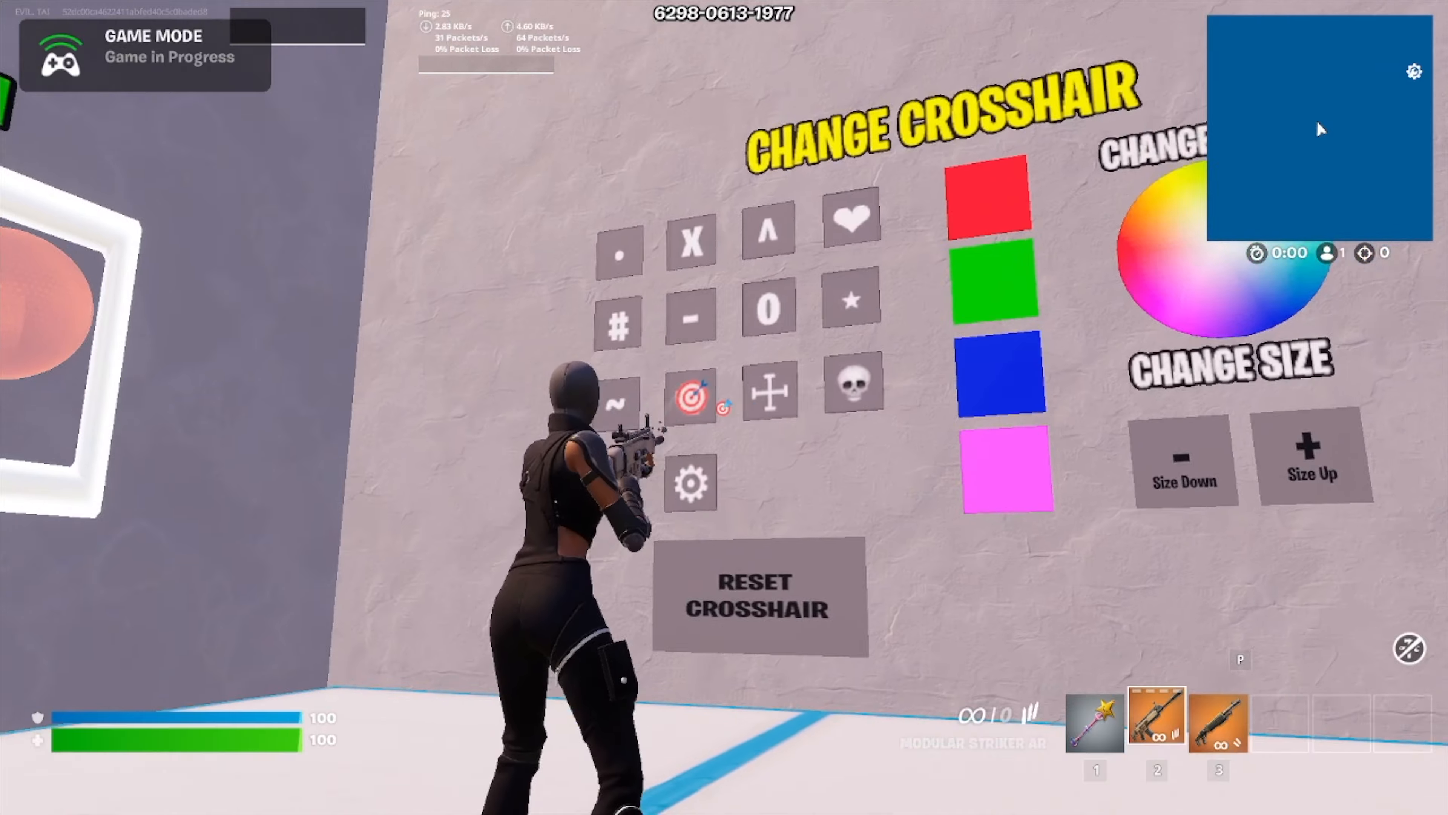
left_click(724, 408)
left_click(724, 407)
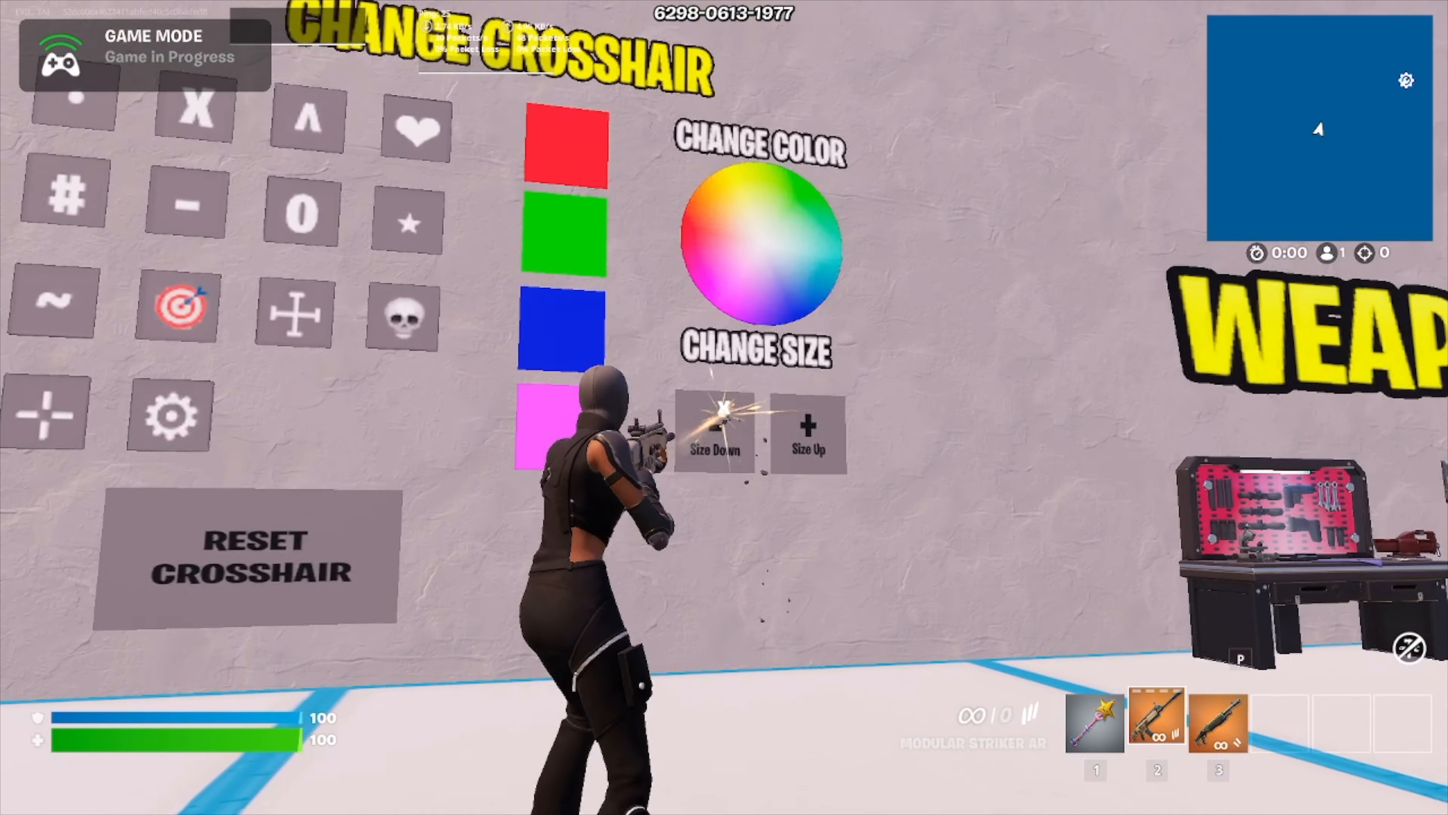
Step: Recolor the X crosshair by shooting the solid color swatches beside the shape tiles, including the pink one
left_click(724, 407)
left_click(724, 407)
key("r")
left_click(724, 407)
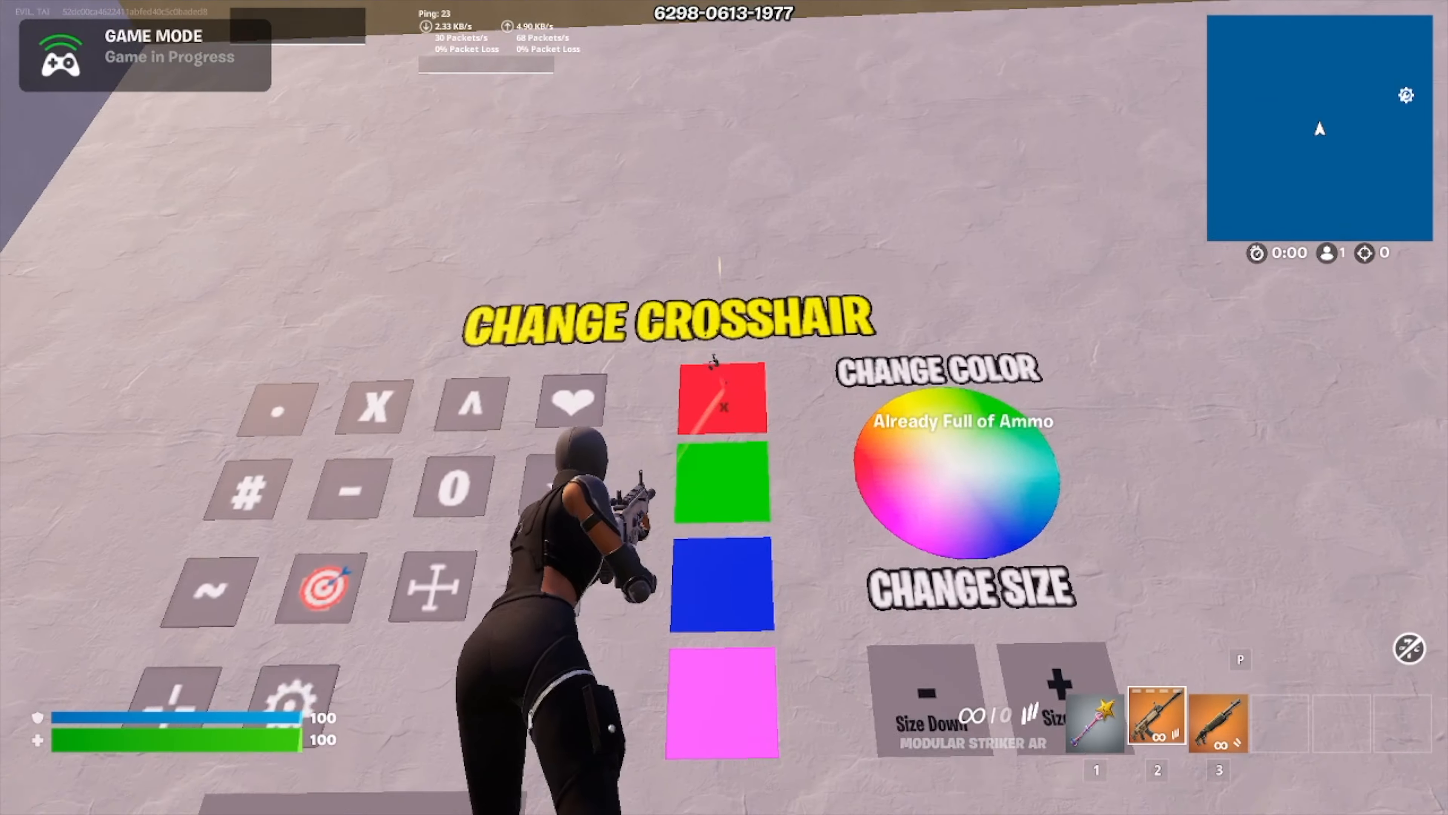
left_click(724, 407)
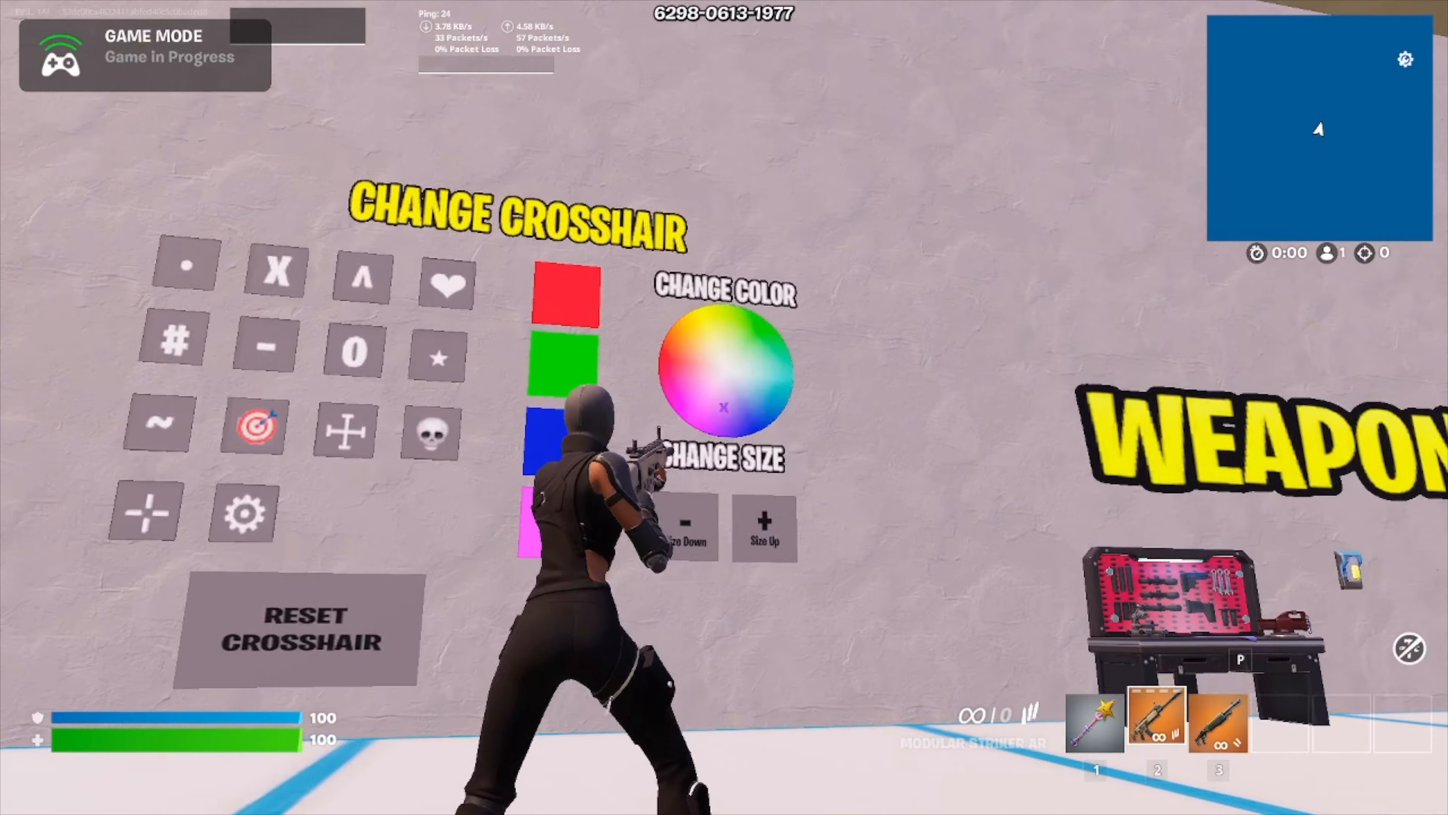
left_click(724, 408)
key("w")
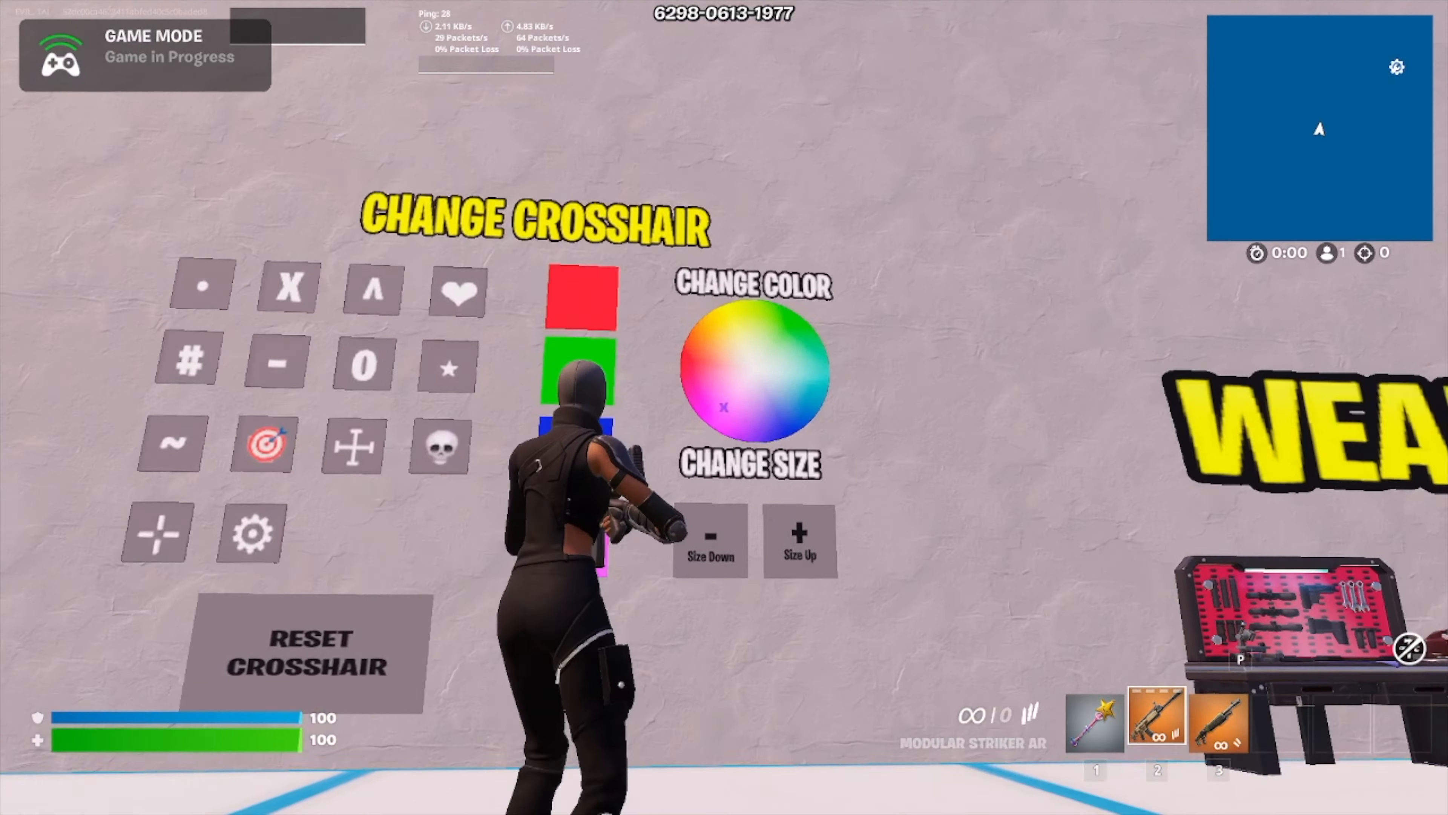
Step: Shoot various points of the CHANGE COLOR wheel to give the X crosshair different hues
left_click(724, 407)
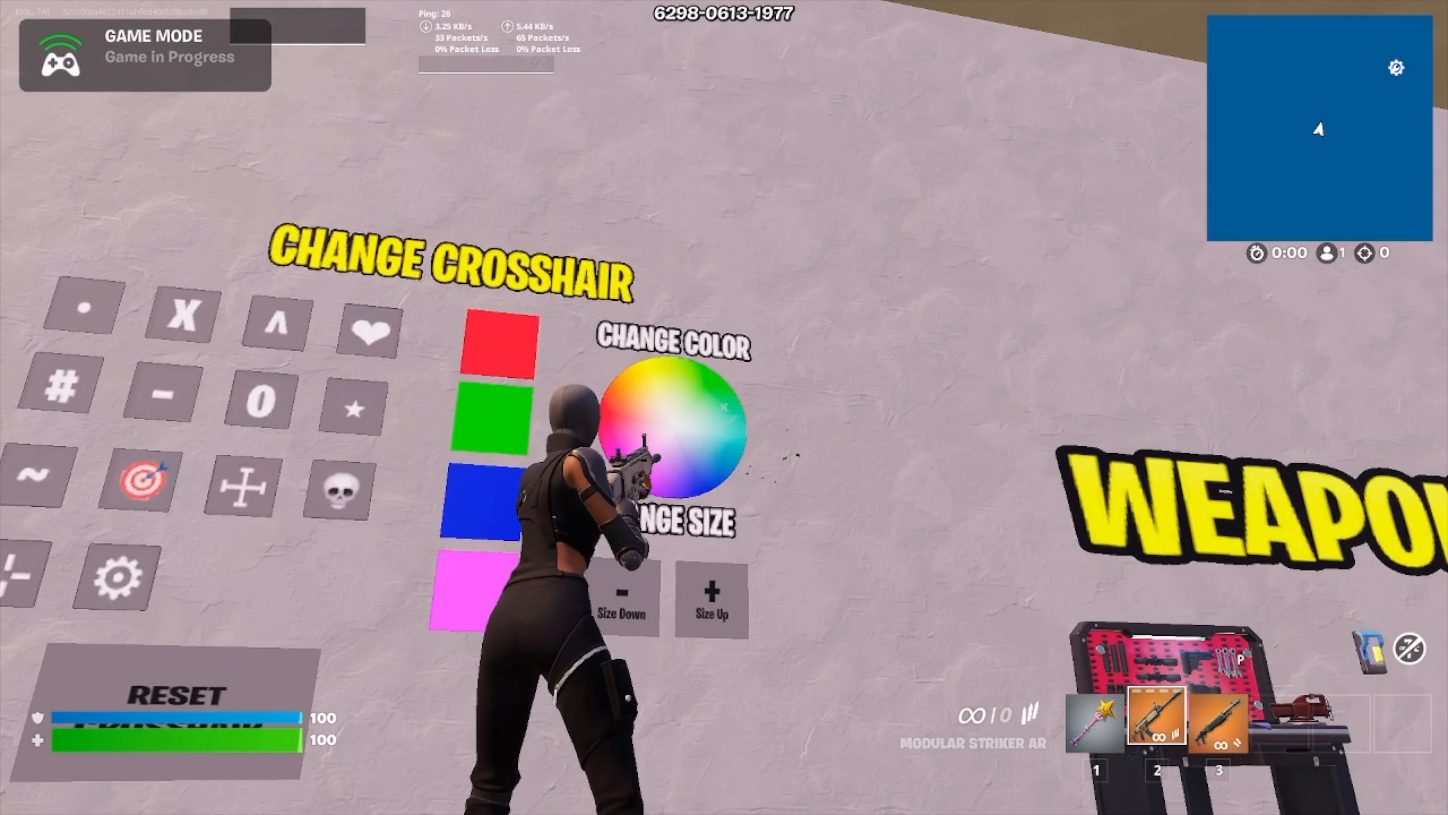
left_click(724, 407)
left_click(724, 408)
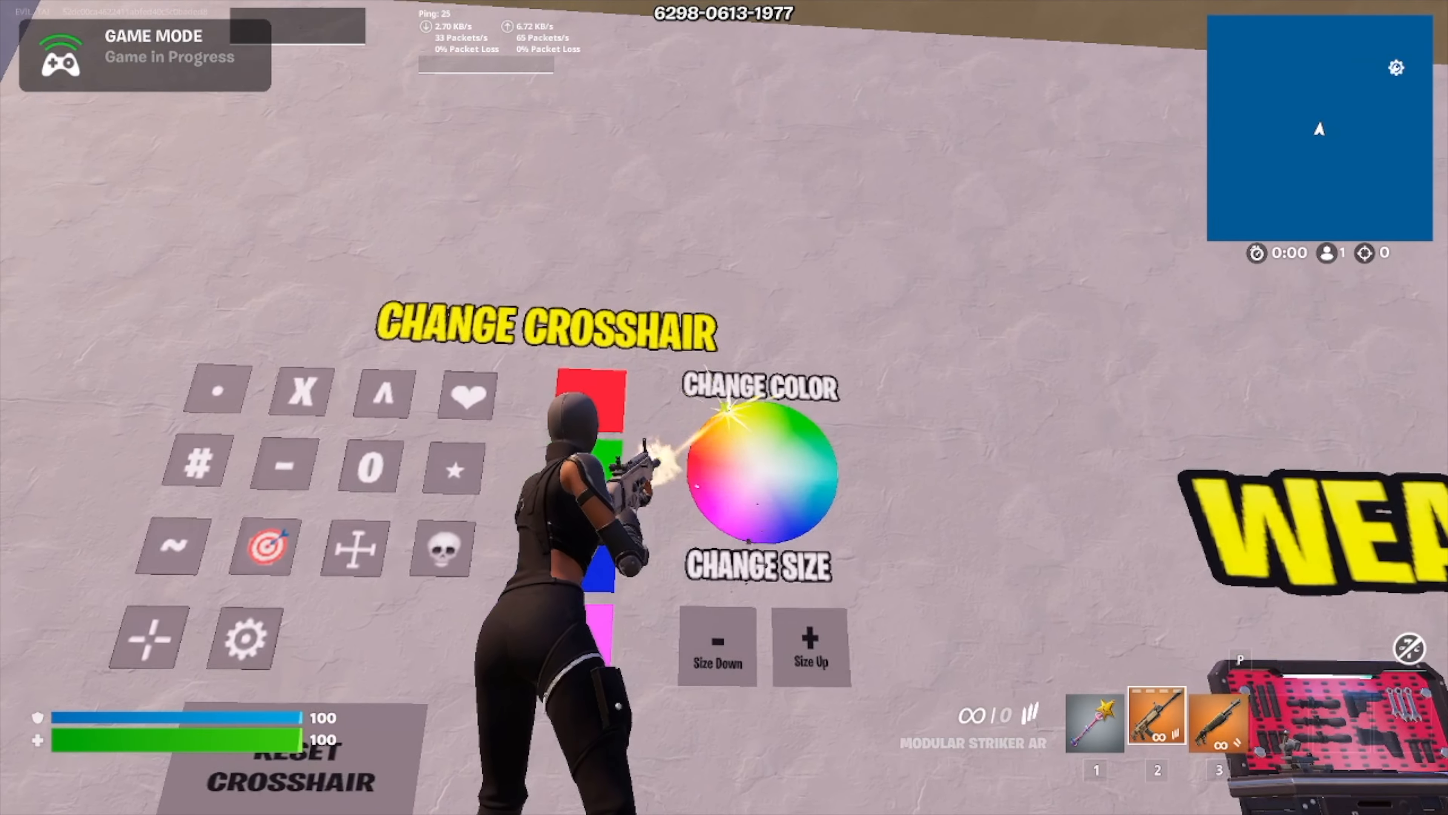
left_click(724, 407)
left_click(724, 408)
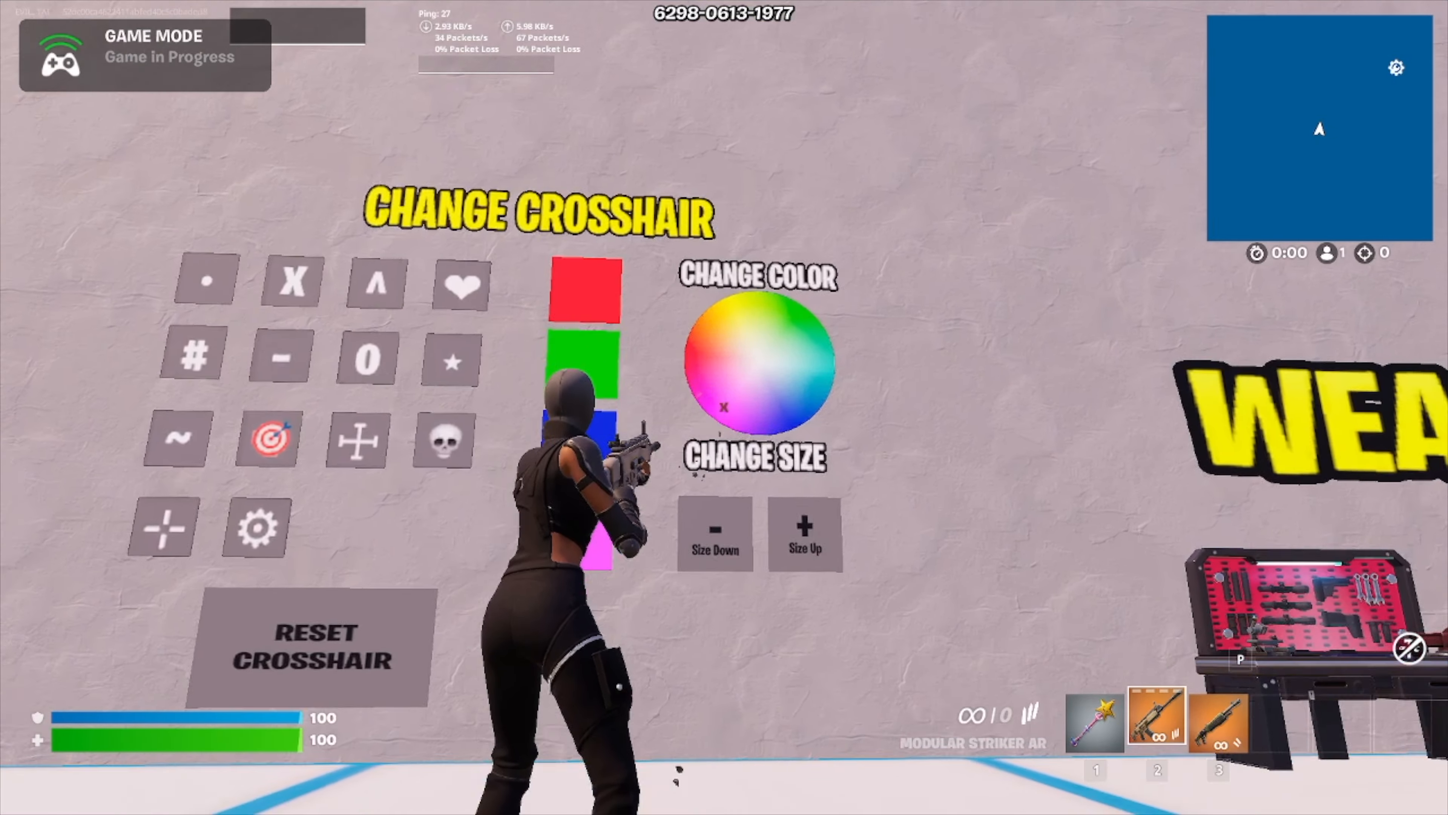
left_click(724, 407)
left_click(724, 408)
left_click(724, 407)
left_click(724, 407)
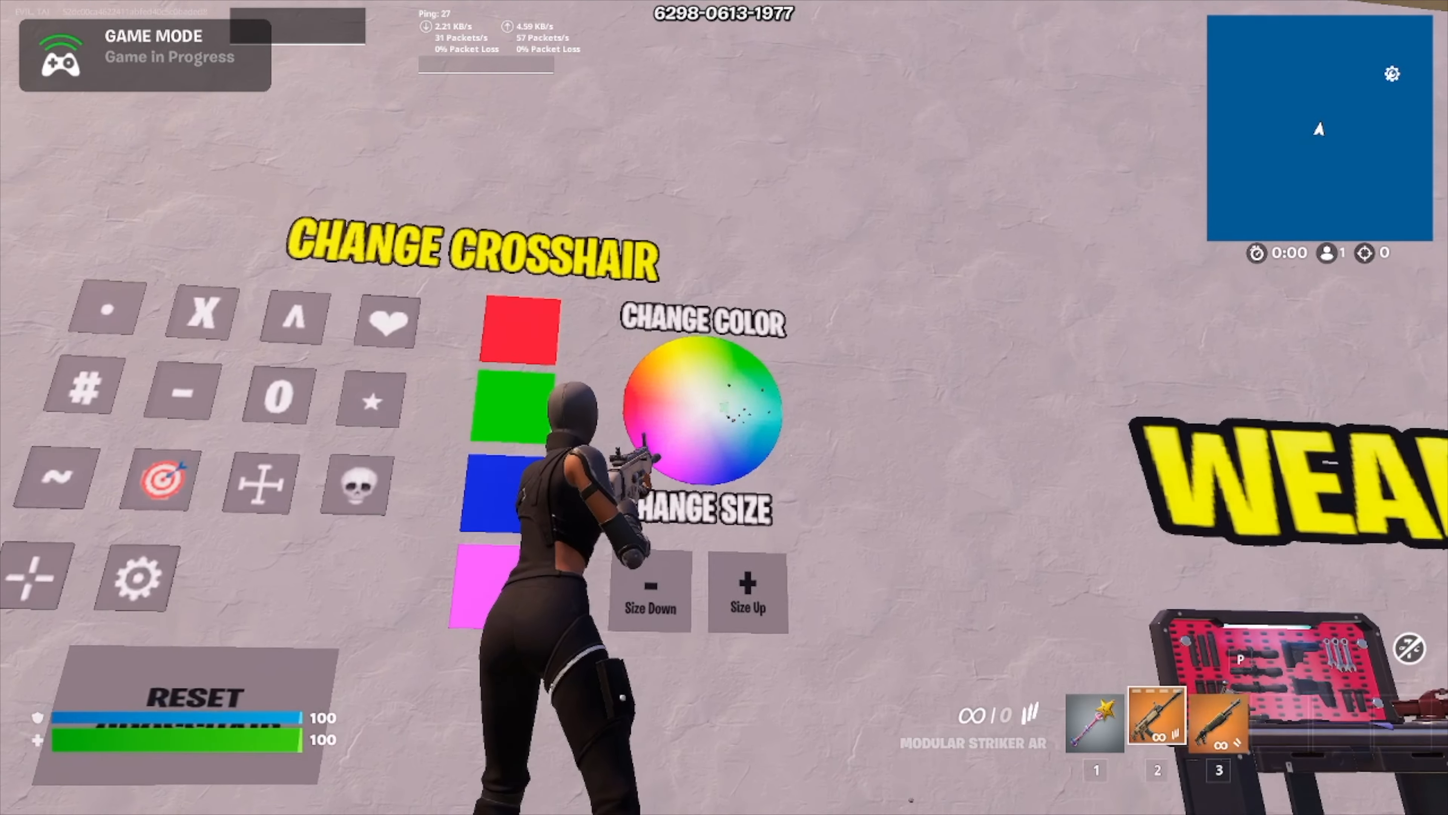
left_click(724, 407)
left_click(724, 407)
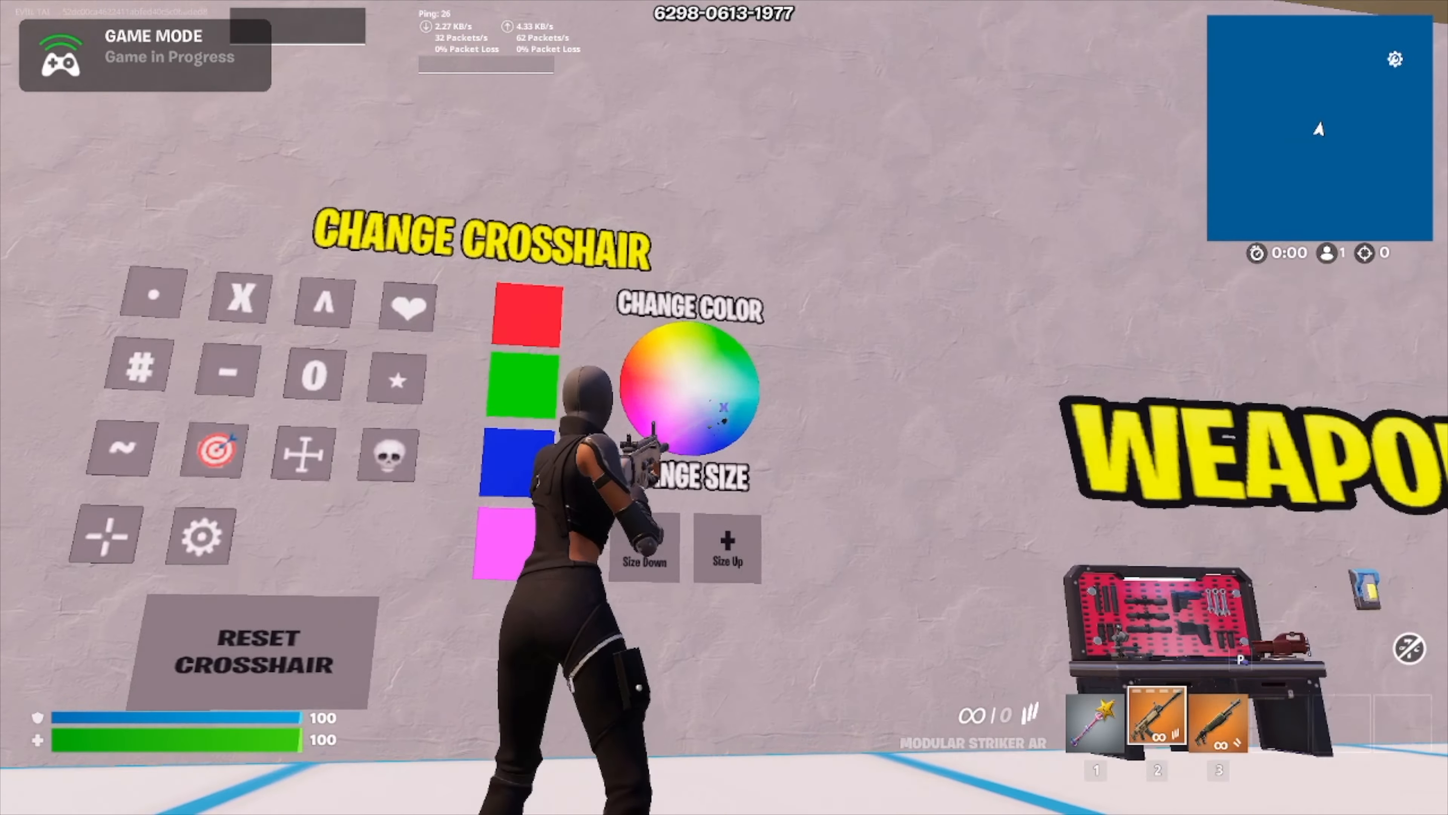
left_click(724, 407)
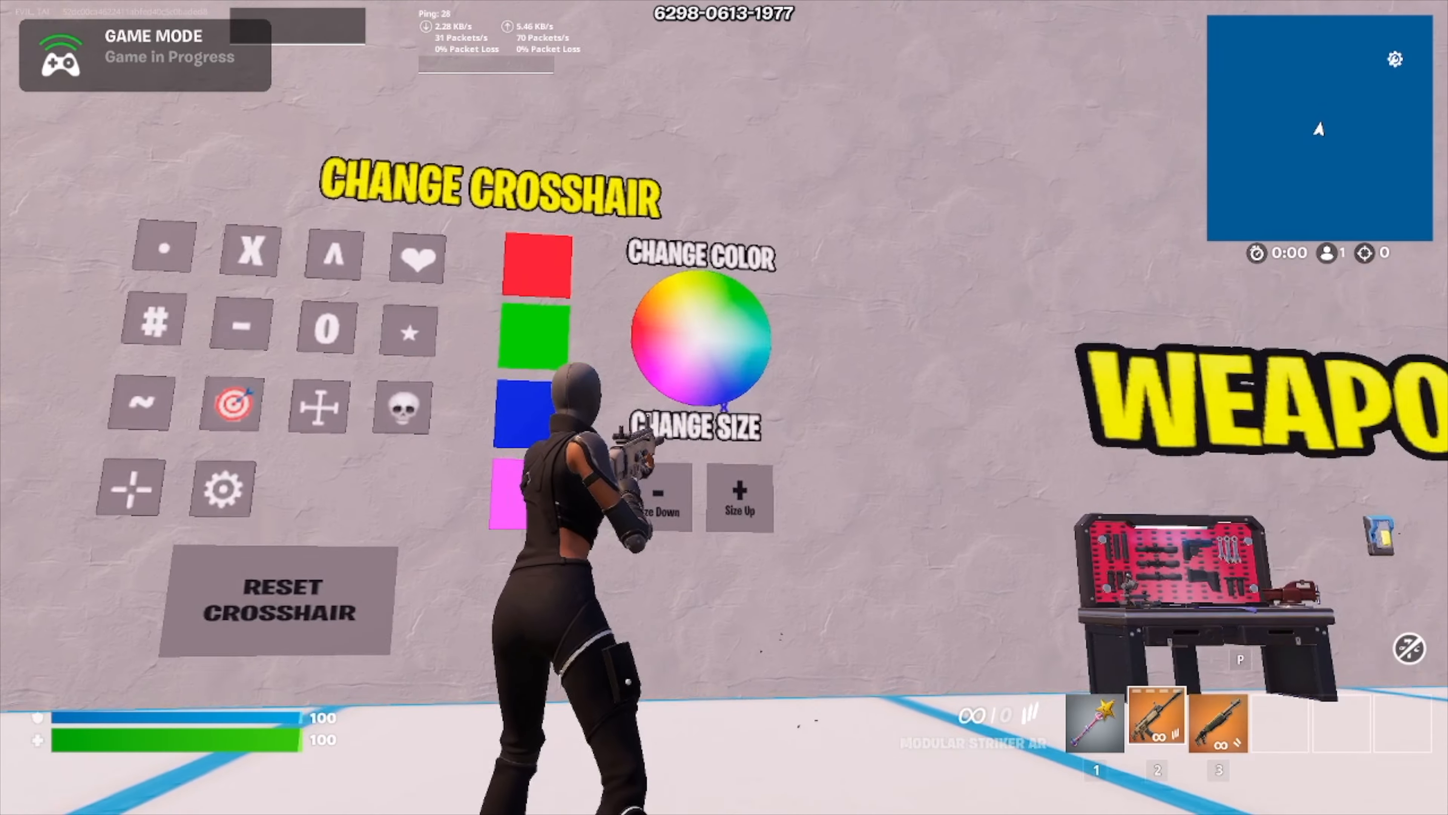
left_click(724, 407)
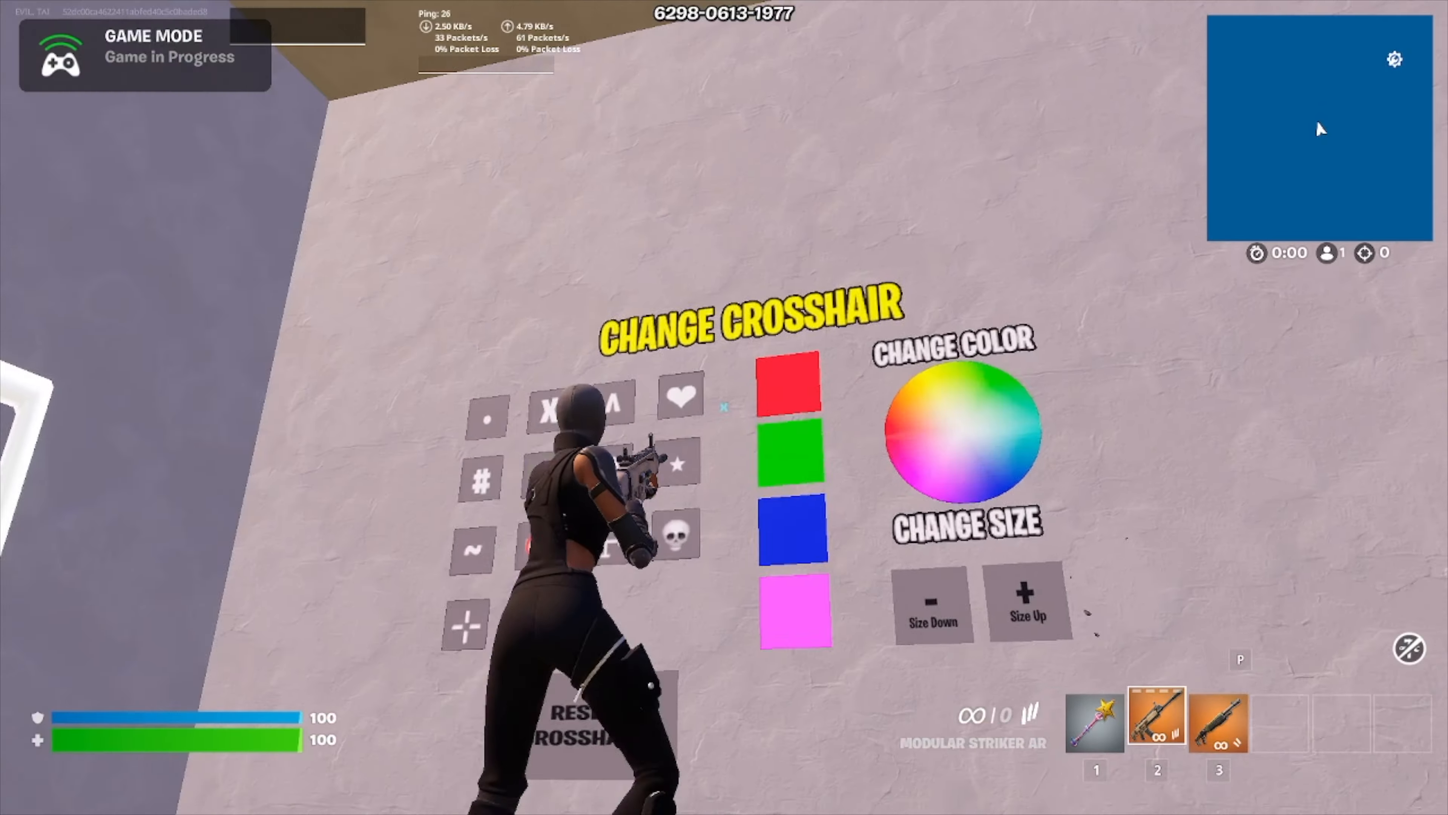
key("w")
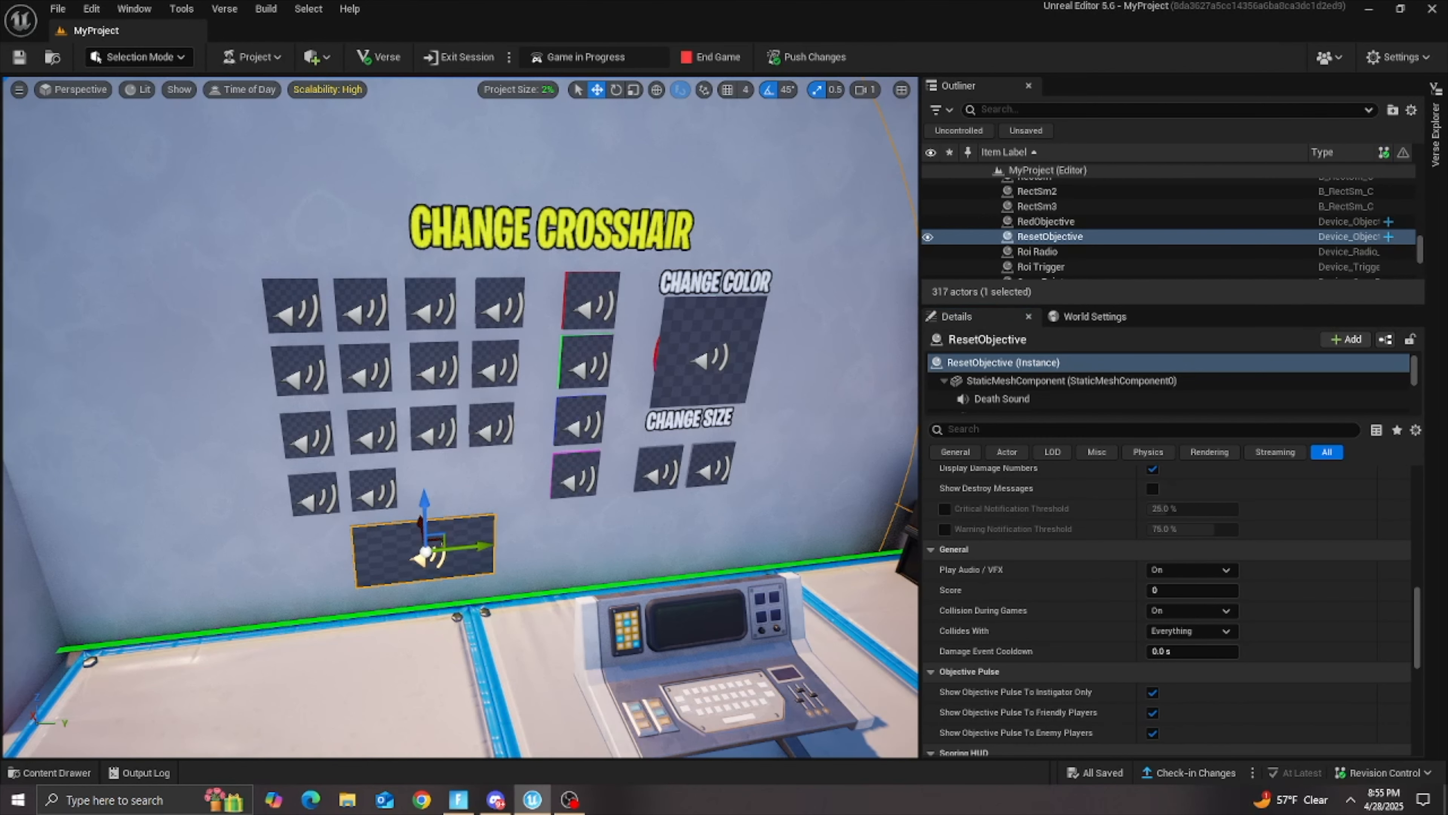
Step: Switch to Unreal Editor, select the color wheel cube on the crosshair wall and activate the rotate tool
left_click(649, 354)
left_click(657, 354)
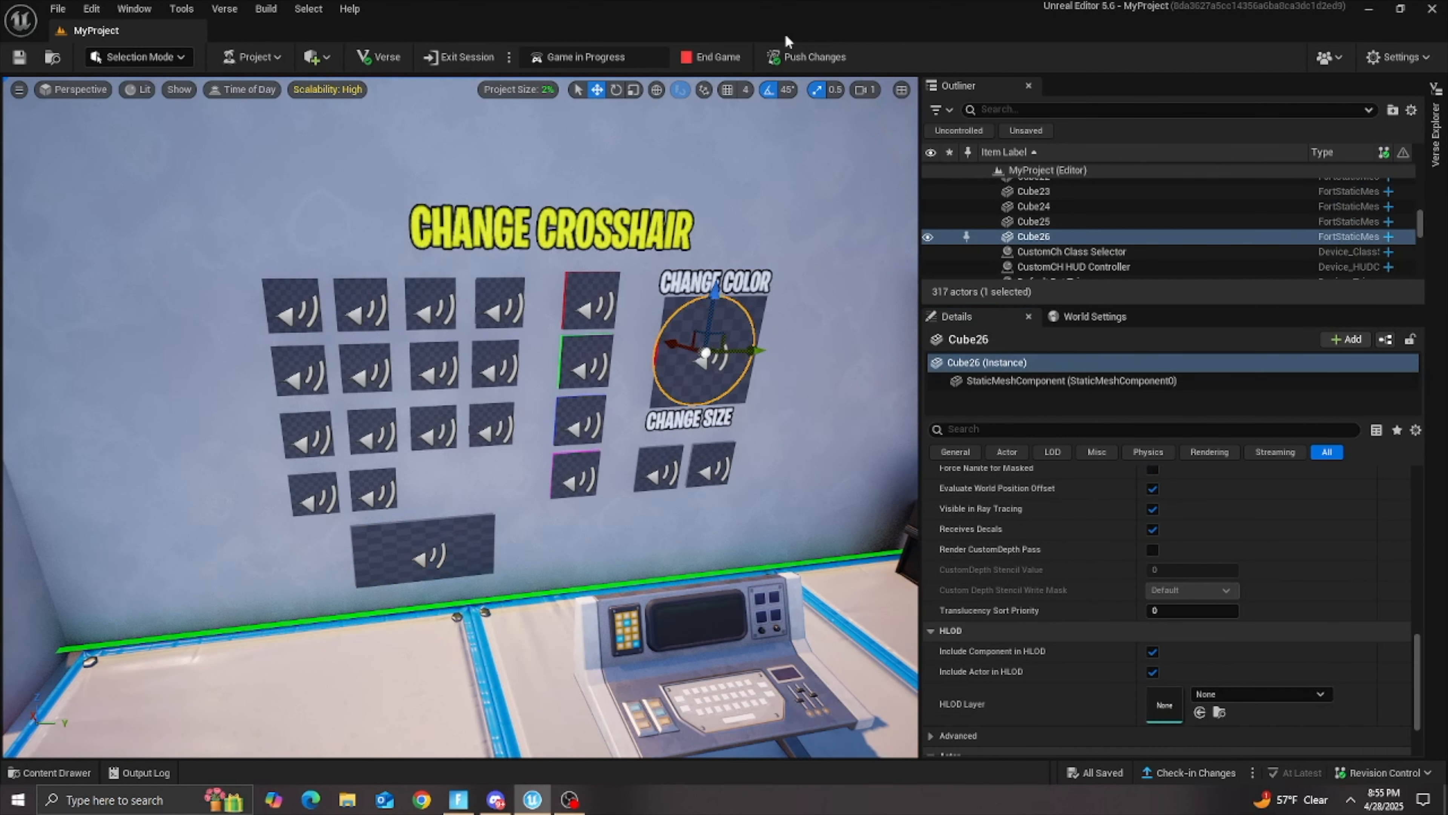
left_click(616, 89)
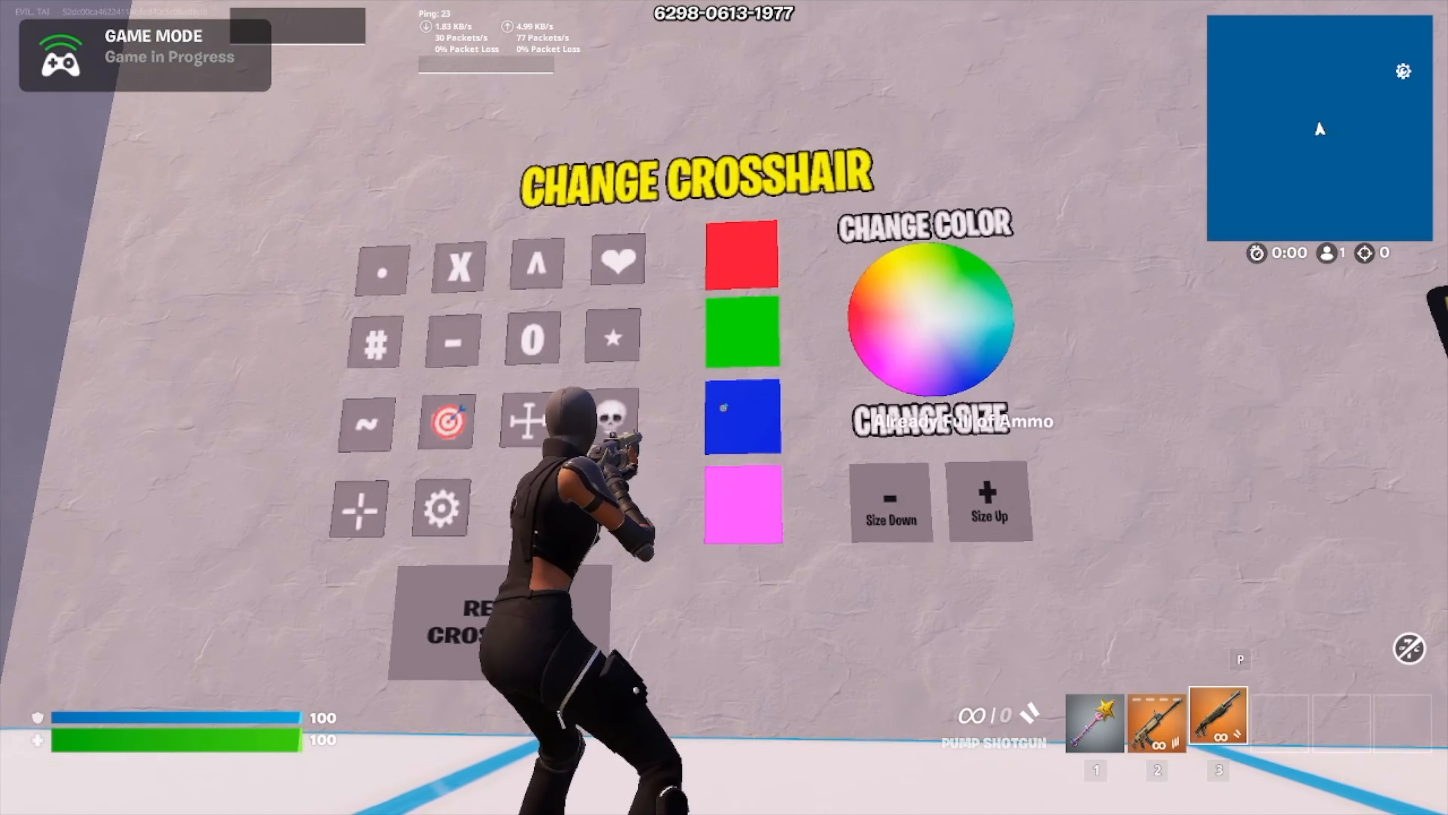
Step: Return to the Fortnite client with the Pump Shotgun and restore the default crosshair by shooting RESET CROSSHAIR
key("s")
key("r")
key("a")
key("w")
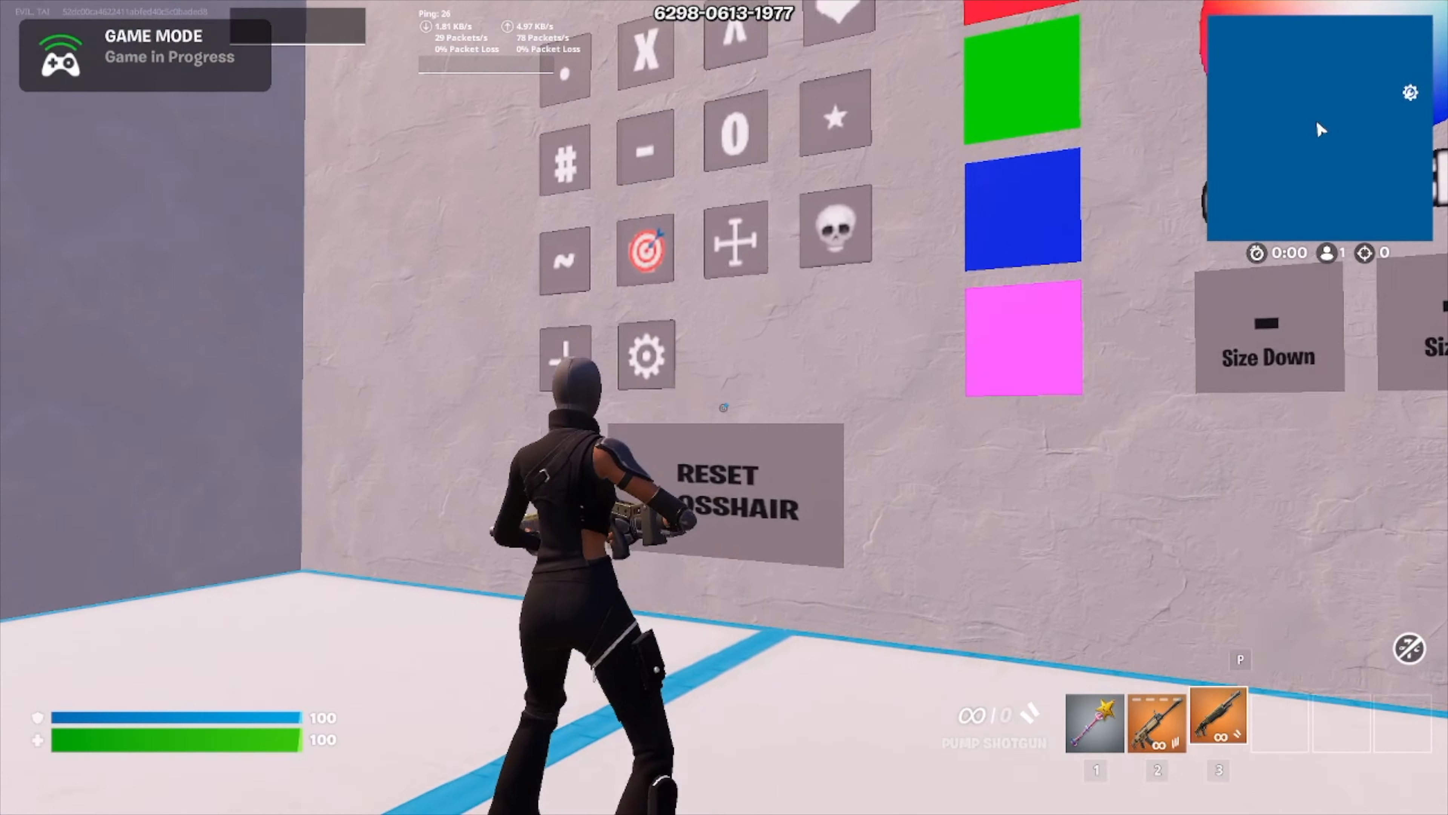
left_click(723, 407)
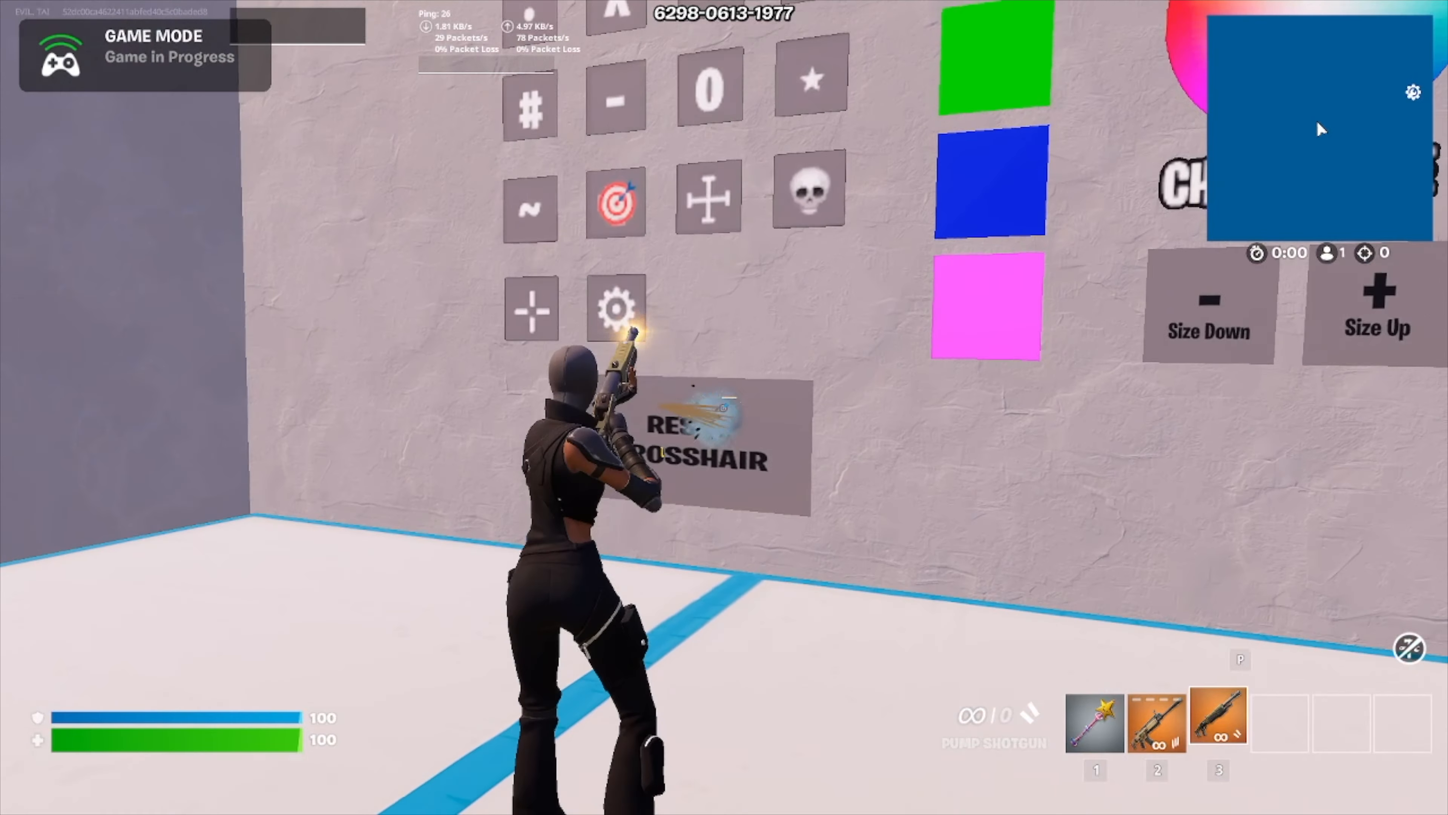
key("s")
key("a")
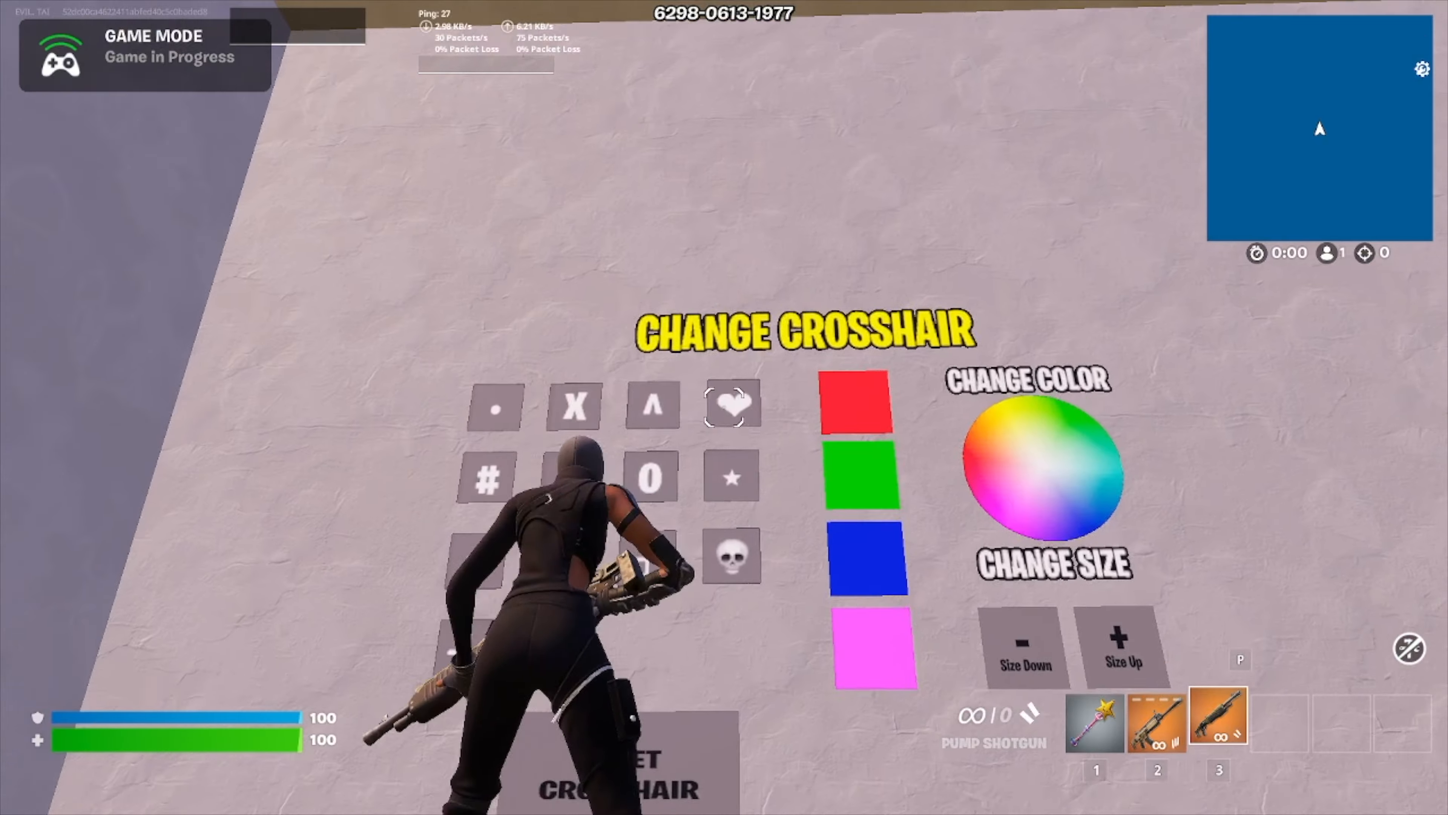
Step: Shoot the heart tile and the red swatch to make the crosshair a red heart
left_click(724, 407)
key("d")
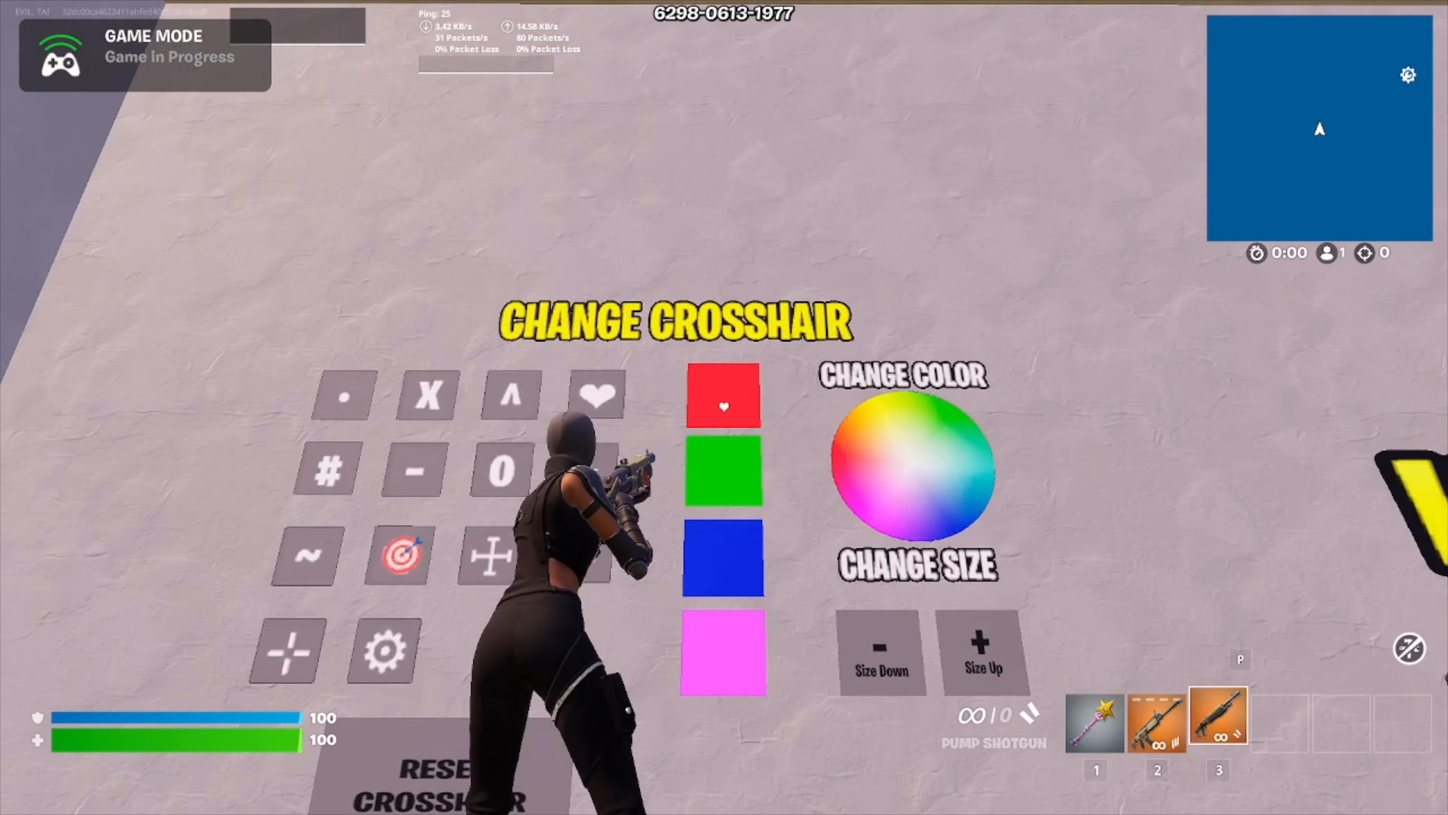
left_click(724, 407)
Step: Reload and run through the rift beside the Movement Speed panel to enter the building arena
key("w")
key("r")
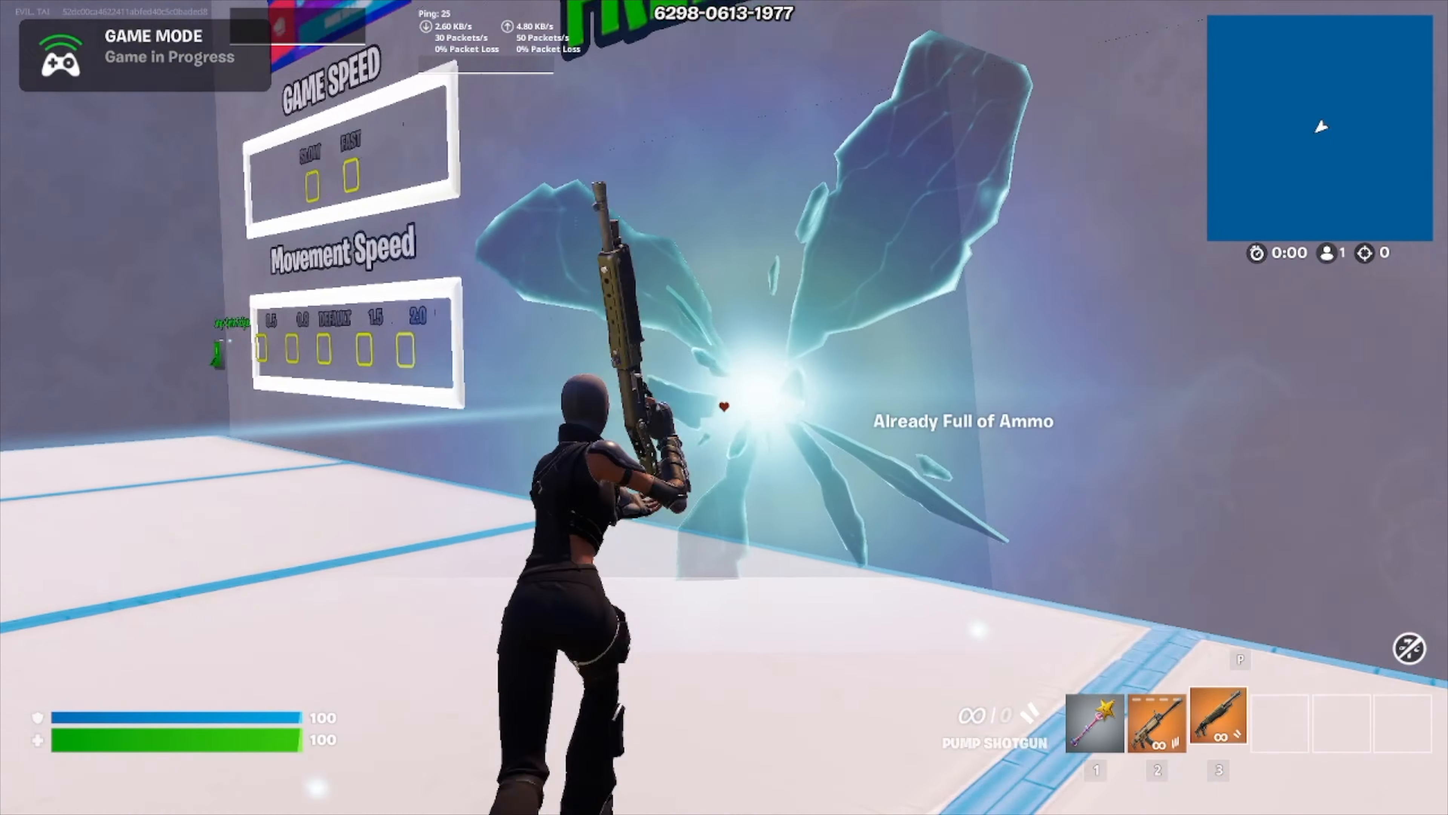
key("w")
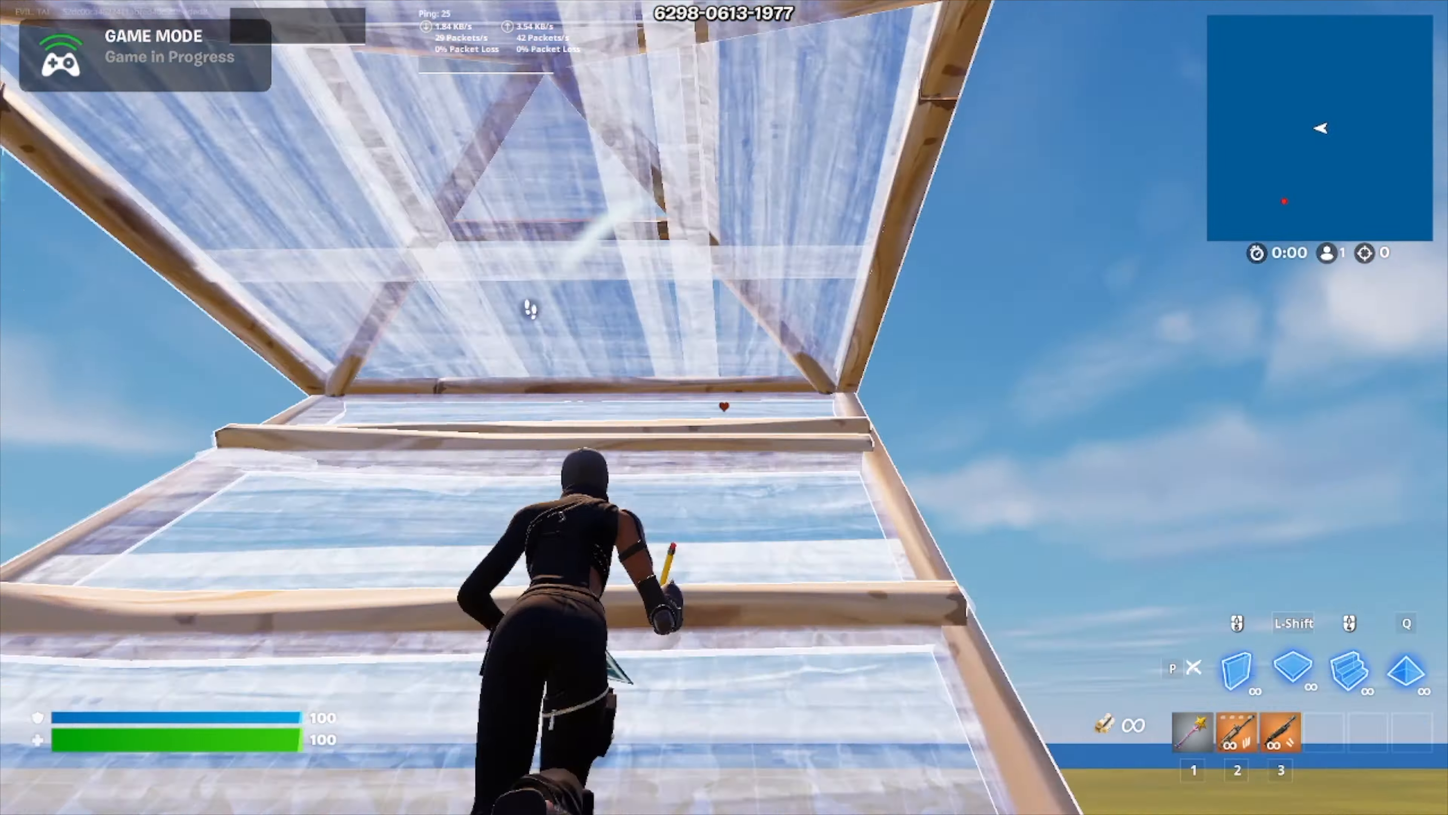
left_click(724, 406)
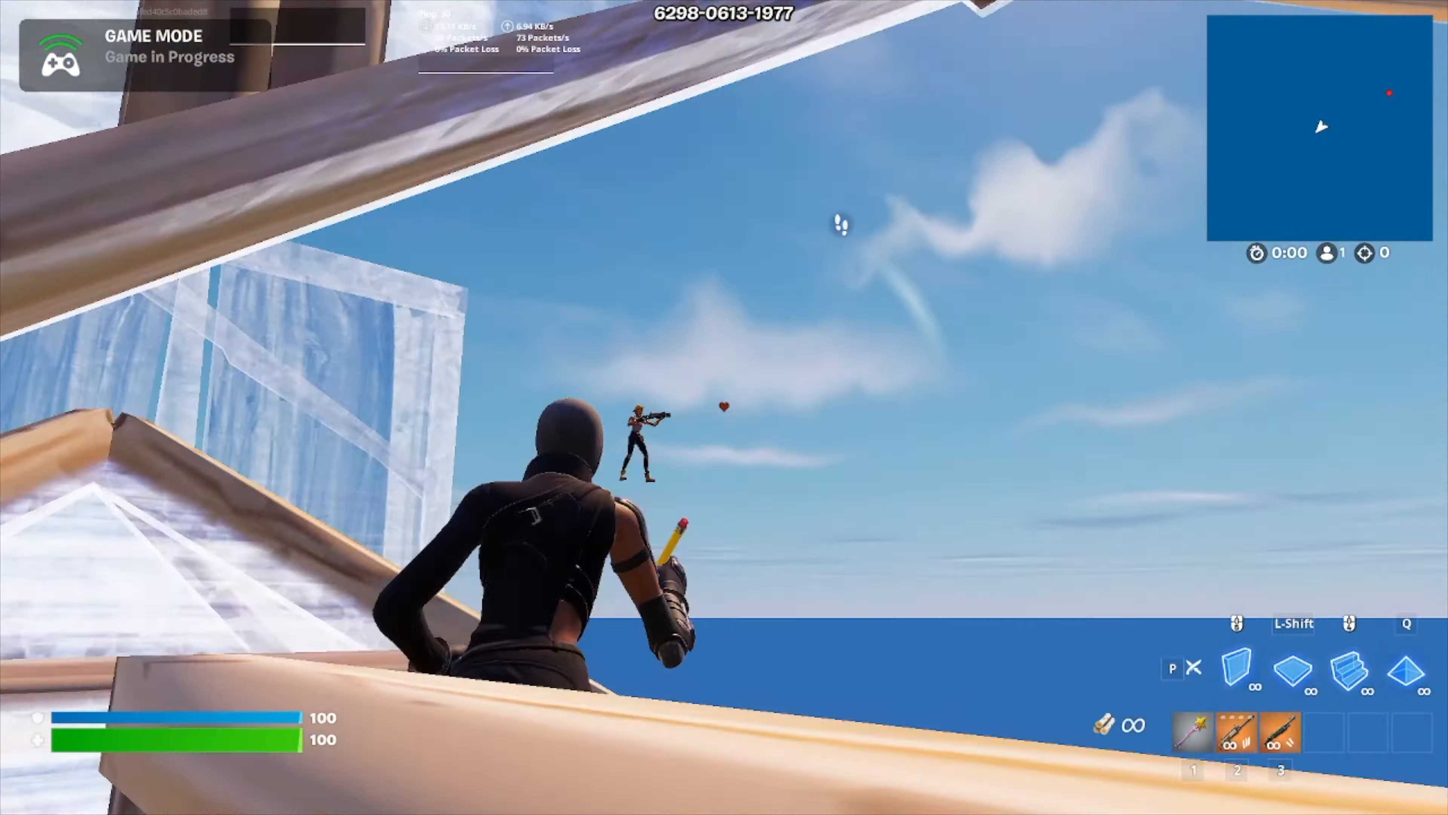
Step: Edit wall pieces in the arena and fire the Pump Shotgun to test the red heart crosshair in combat
left_click(724, 406)
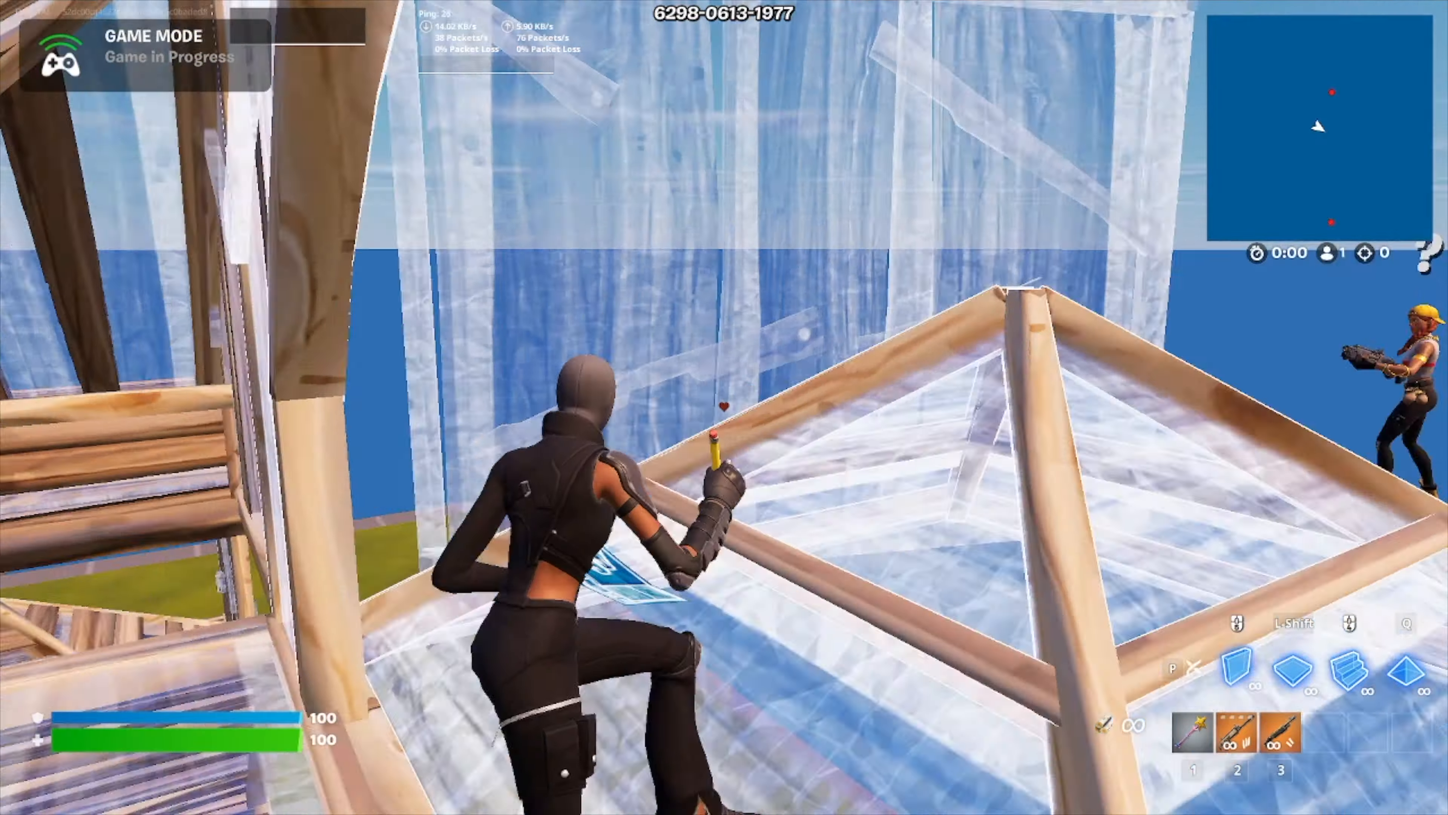
key("e")
left_click(725, 406)
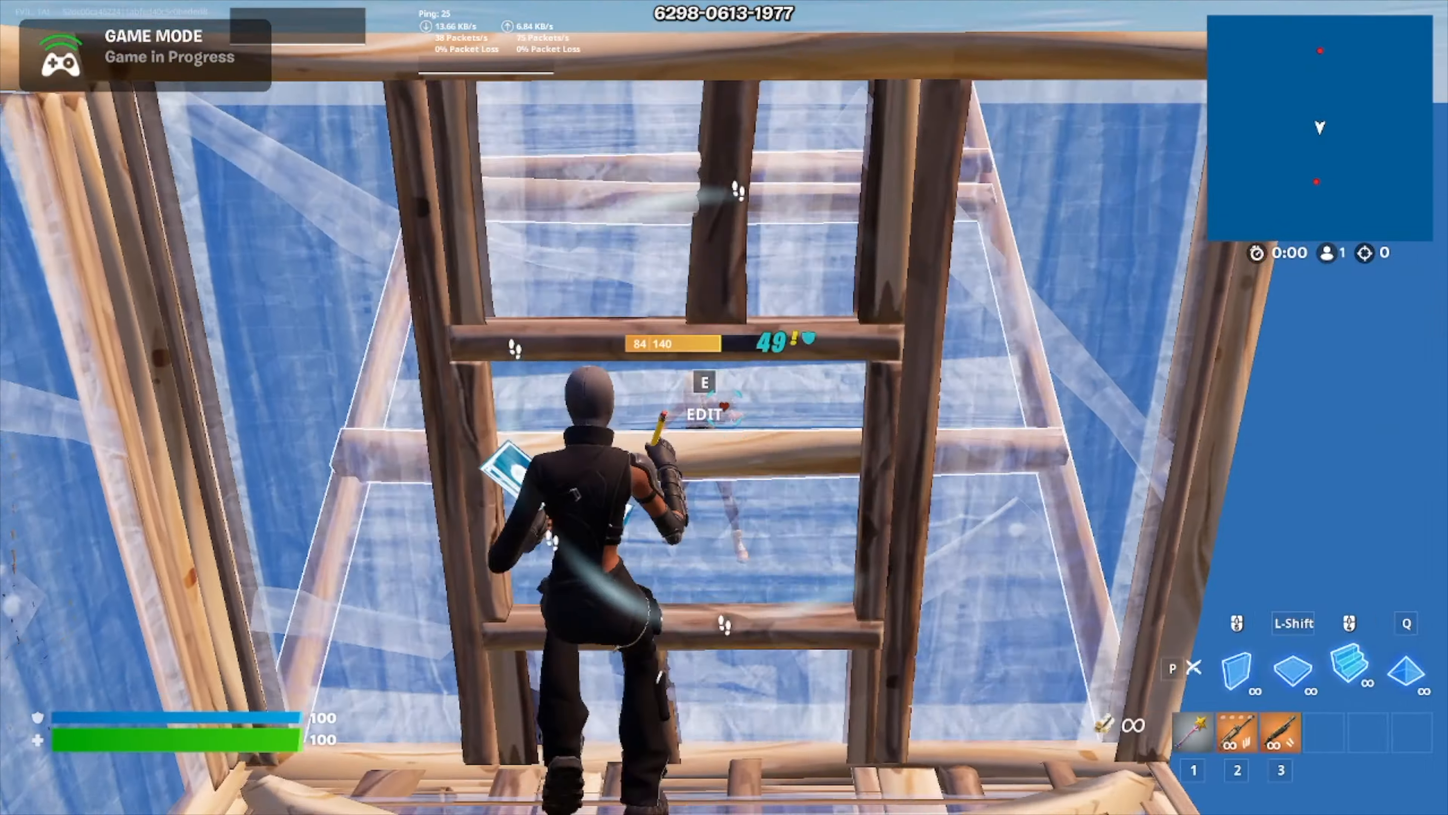
key("shift")
left_click(724, 406)
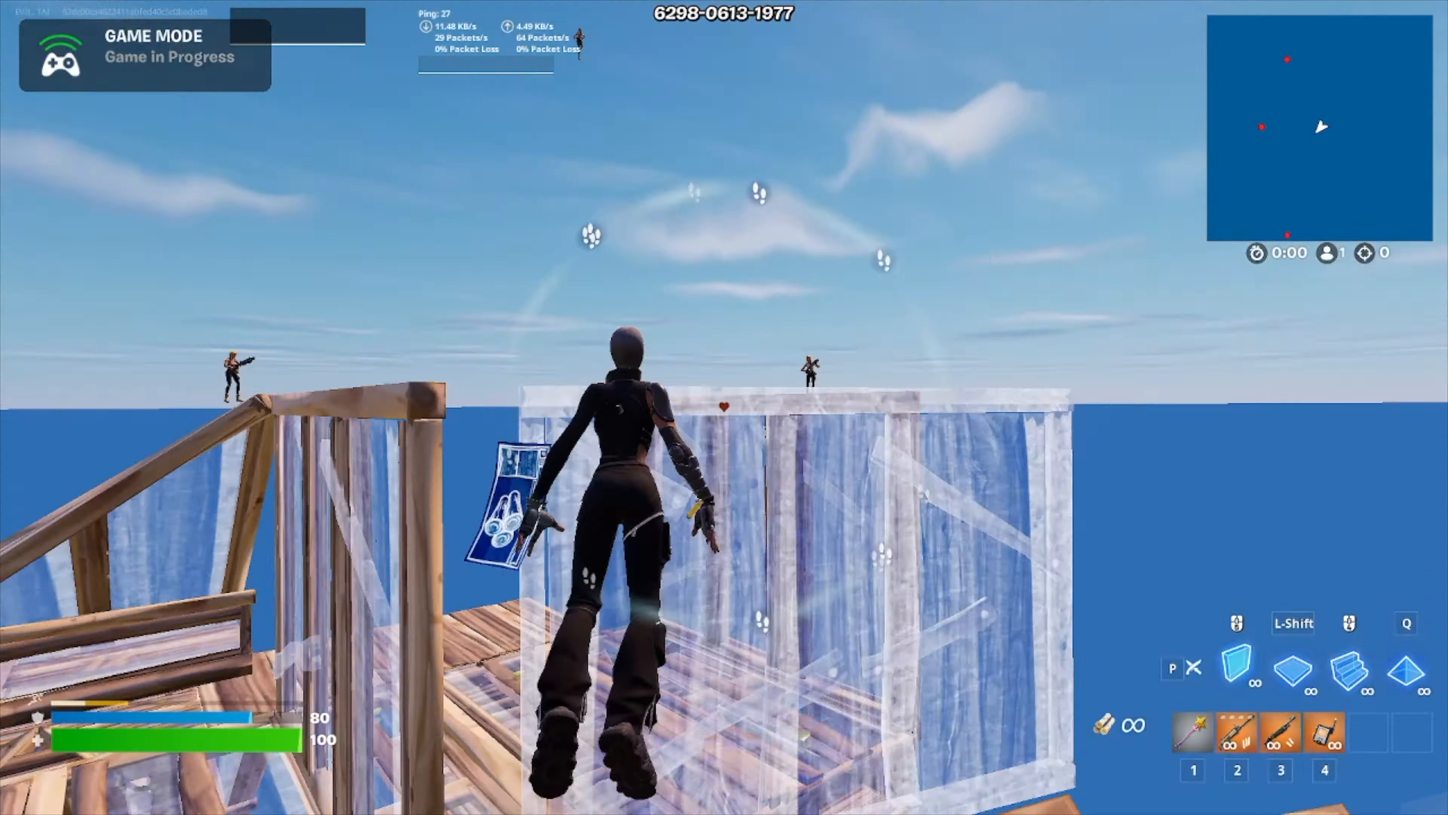
Step: Edit through the surrounding build pieces and shoot an opponent with the Pump Shotgun using the heart crosshair
key("e")
key("e")
key("e")
key("e")
left_click(724, 406)
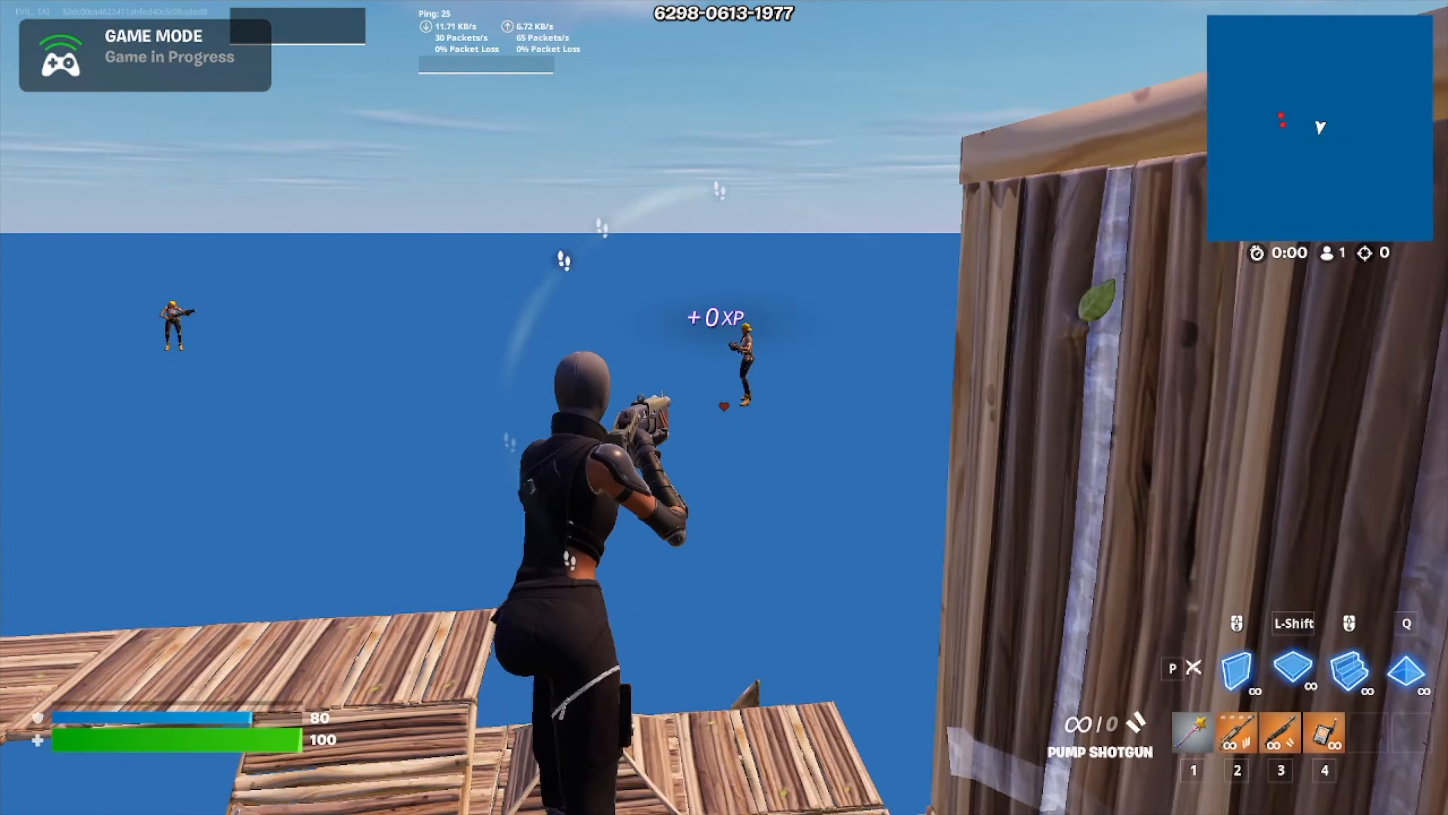
key("shift")
left_click(724, 406)
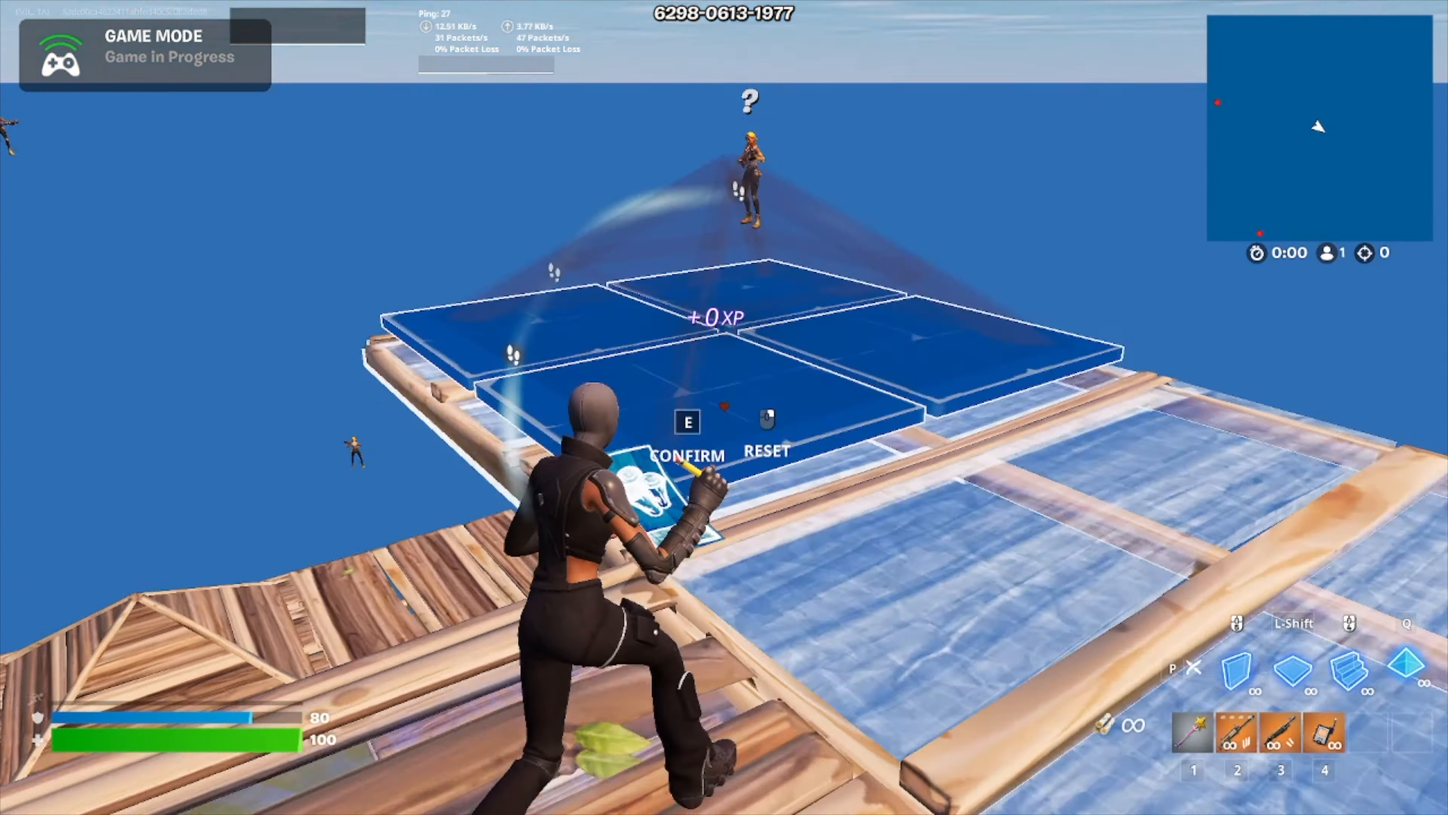
Step: Edit a build piece underfoot and continue fighting through the structures with the heart crosshair
key("e")
left_click(724, 406)
key("e")
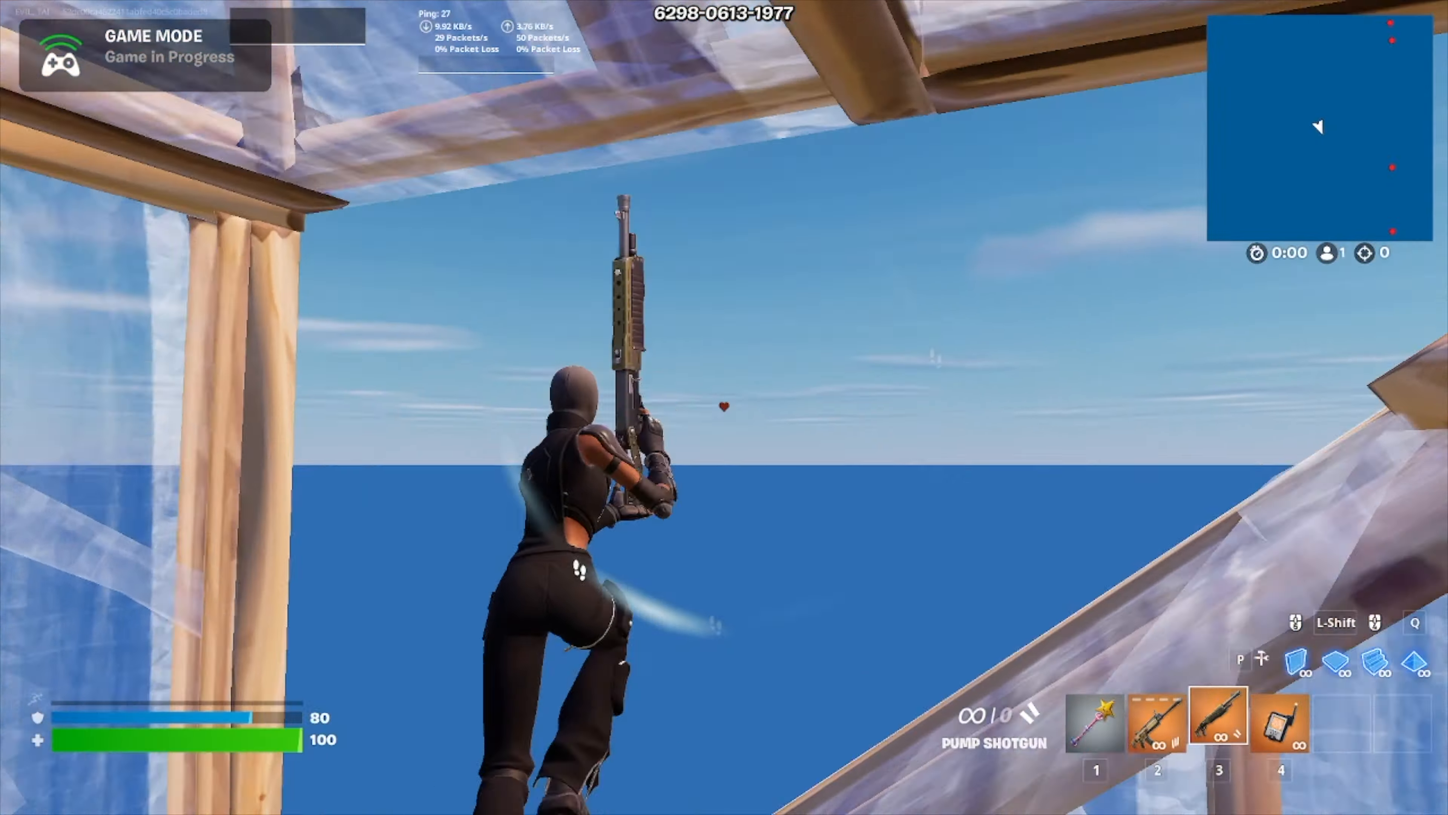
key("shift")
left_click(724, 406)
left_click(724, 407)
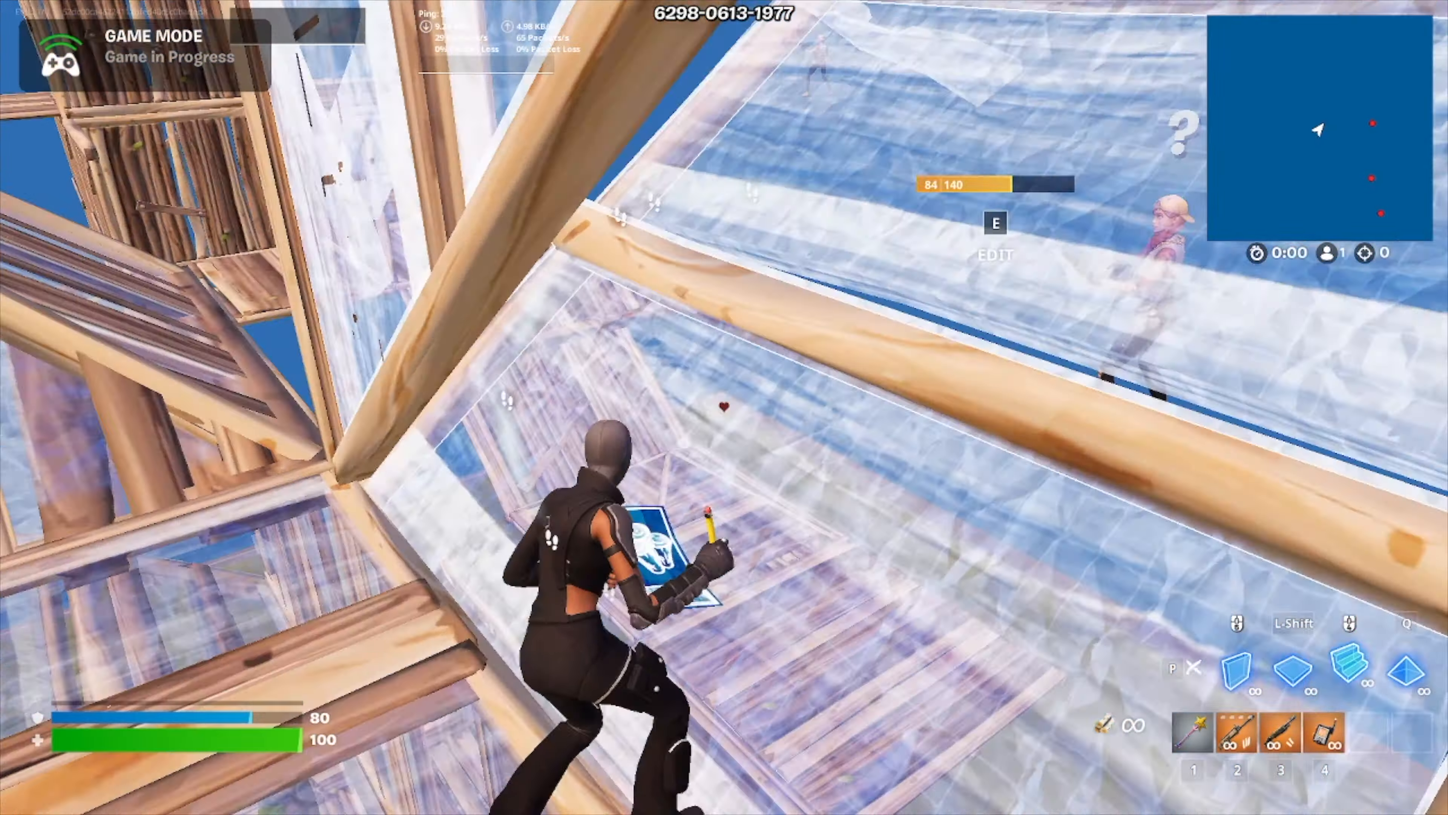
Step: Shoot the opponent in the wooden build with the Pump Shotgun, aiming with the heart crosshair, and switch back to the pickaxe
key("3")
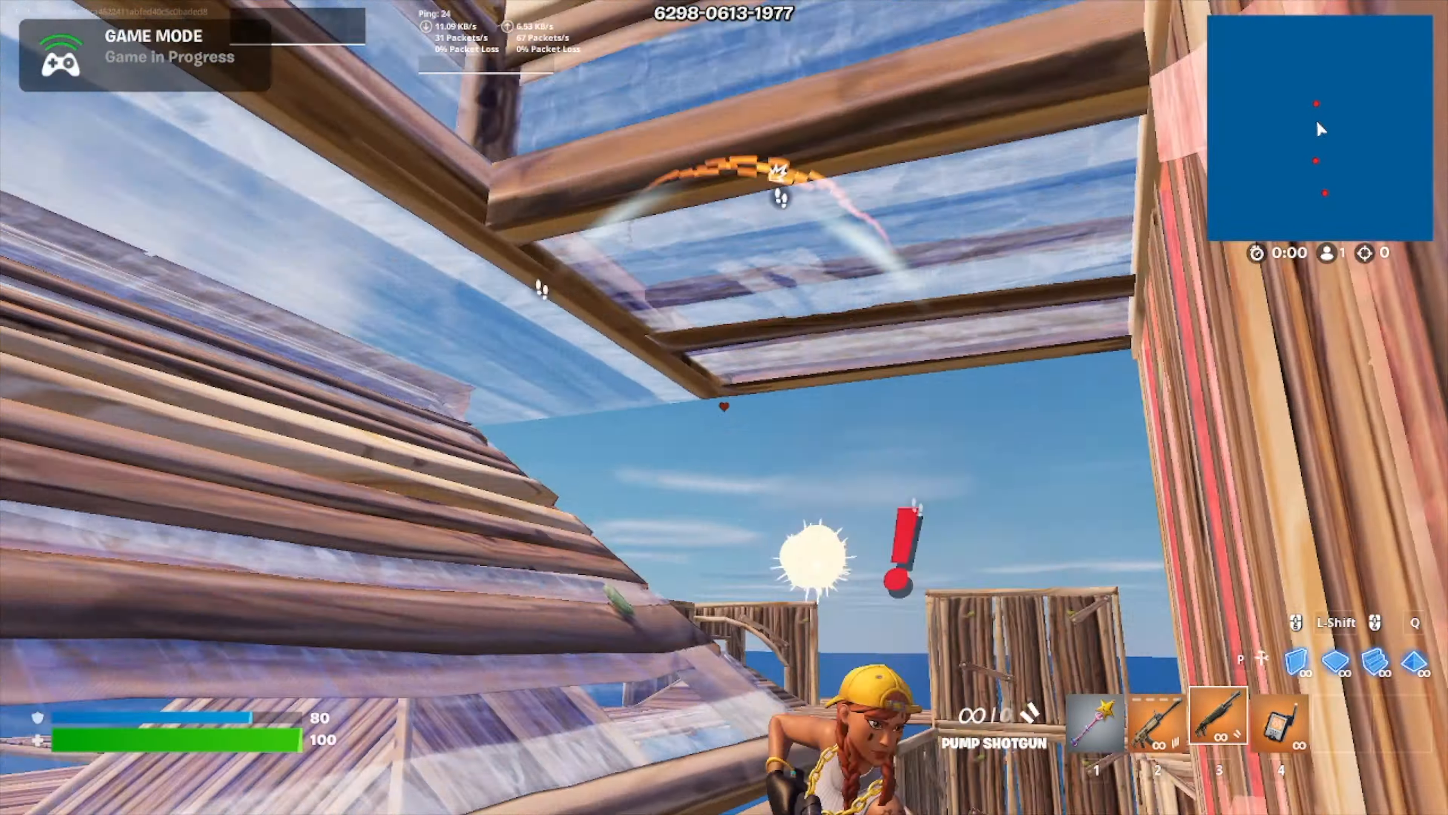
left_click(724, 407)
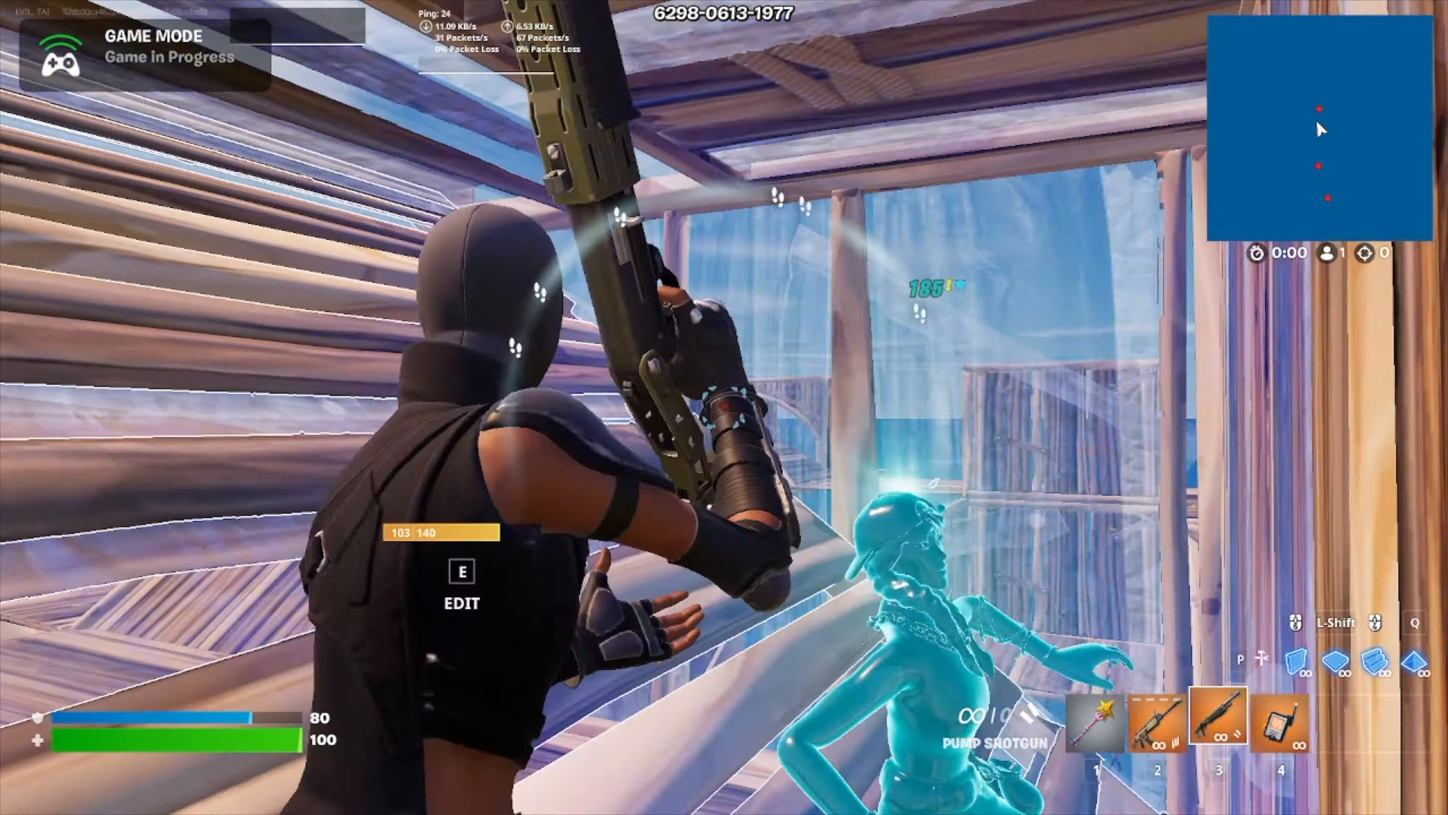
key("1")
Step: Place floor pieces while crossing the high structures and fire the Pump Shotgun from them using the heart crosshair
key("shift")
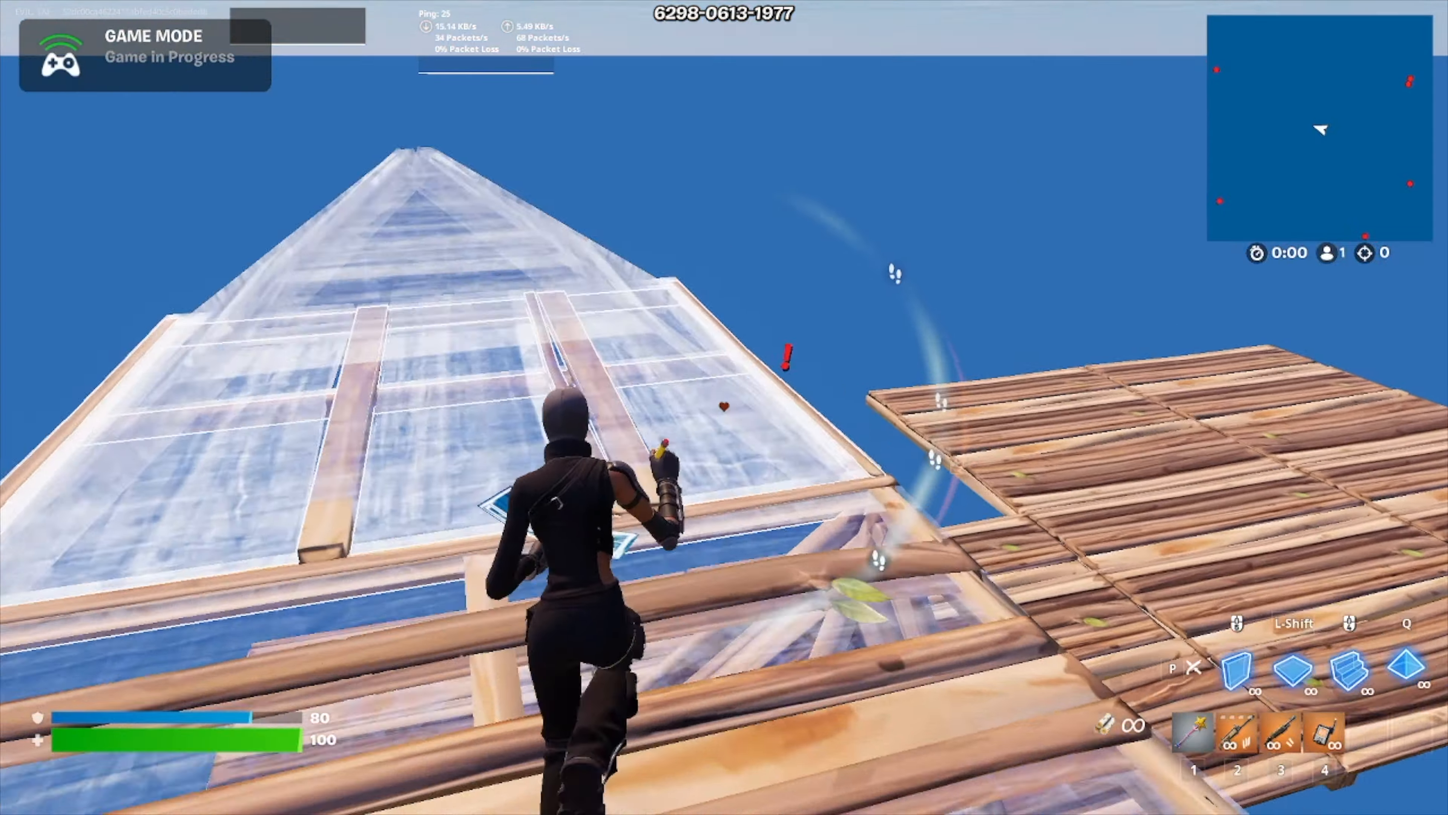
key("shift")
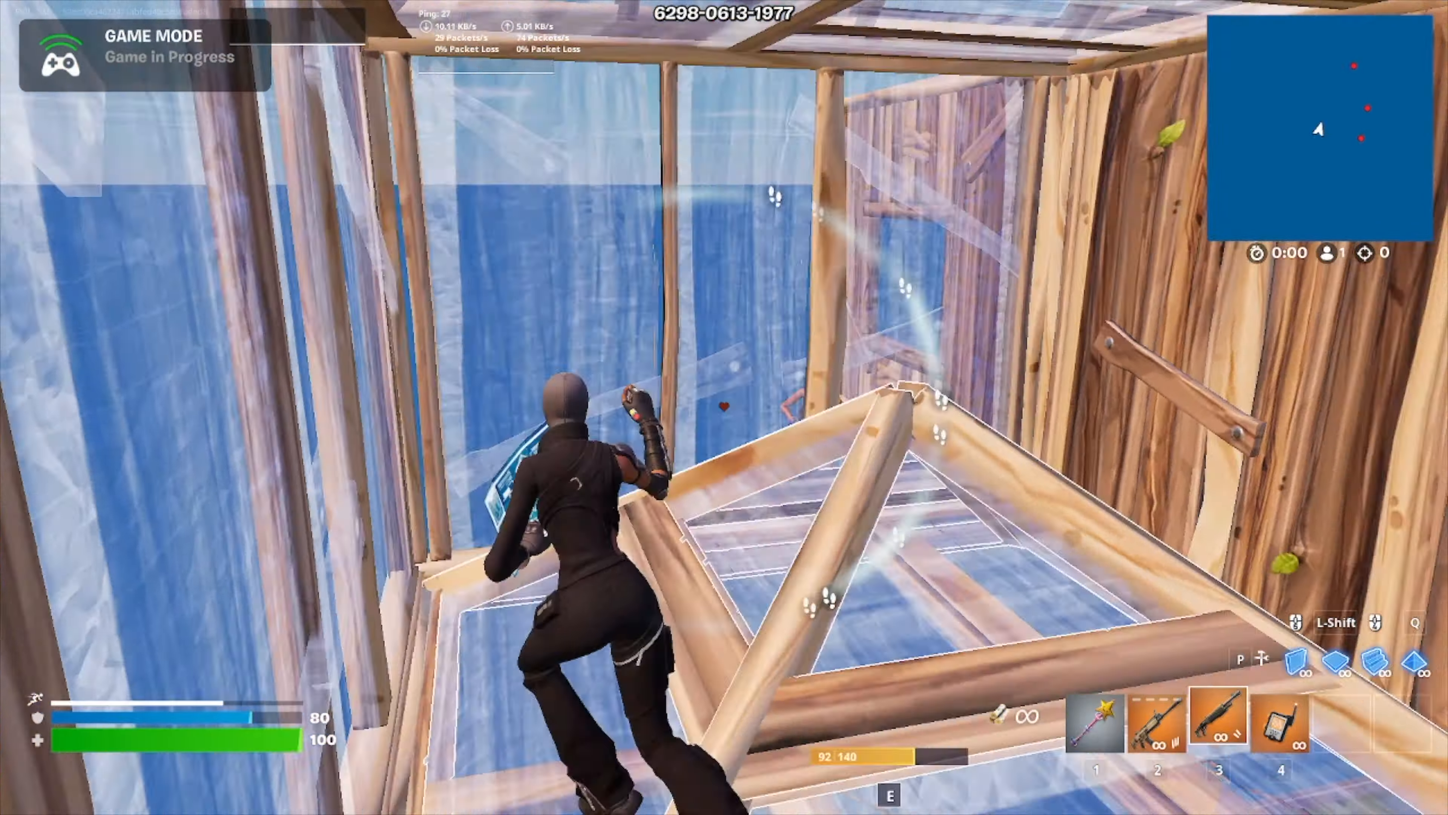
key("3")
left_click(724, 407)
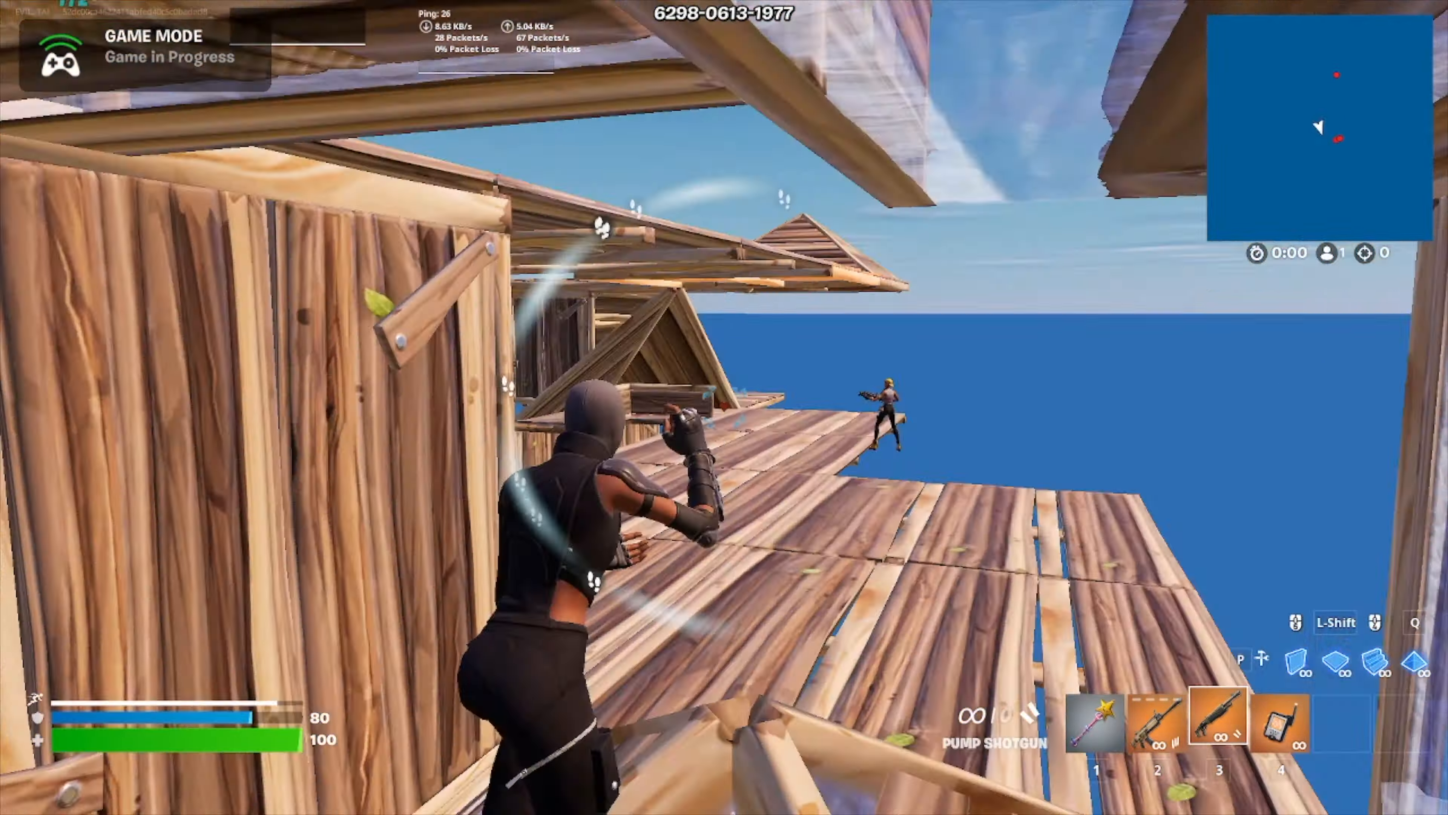
Step: Fire at the distant opponent on the wooden platform, place a floor piece and edit the adjoining build piece
left_click(724, 406)
key("shift")
key("e")
left_click(724, 406)
key("e")
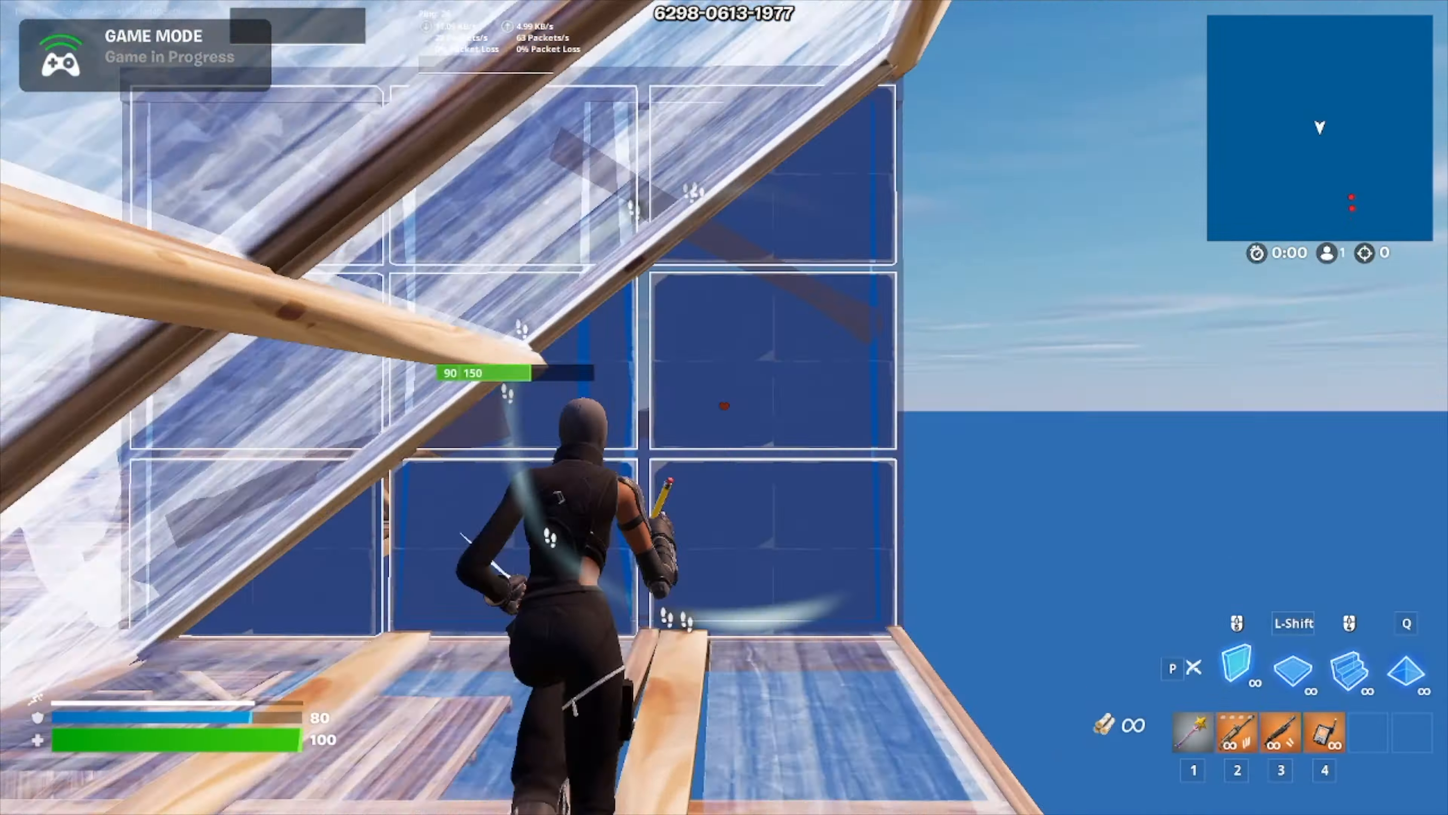
Step: Place cone and floor pieces around the character and ready the Pump Shotgun to continue the fight with the heart crosshair
key("q")
left_click(724, 407)
key("3")
key("3")
left_click(724, 406)
key("shift")
key("3")
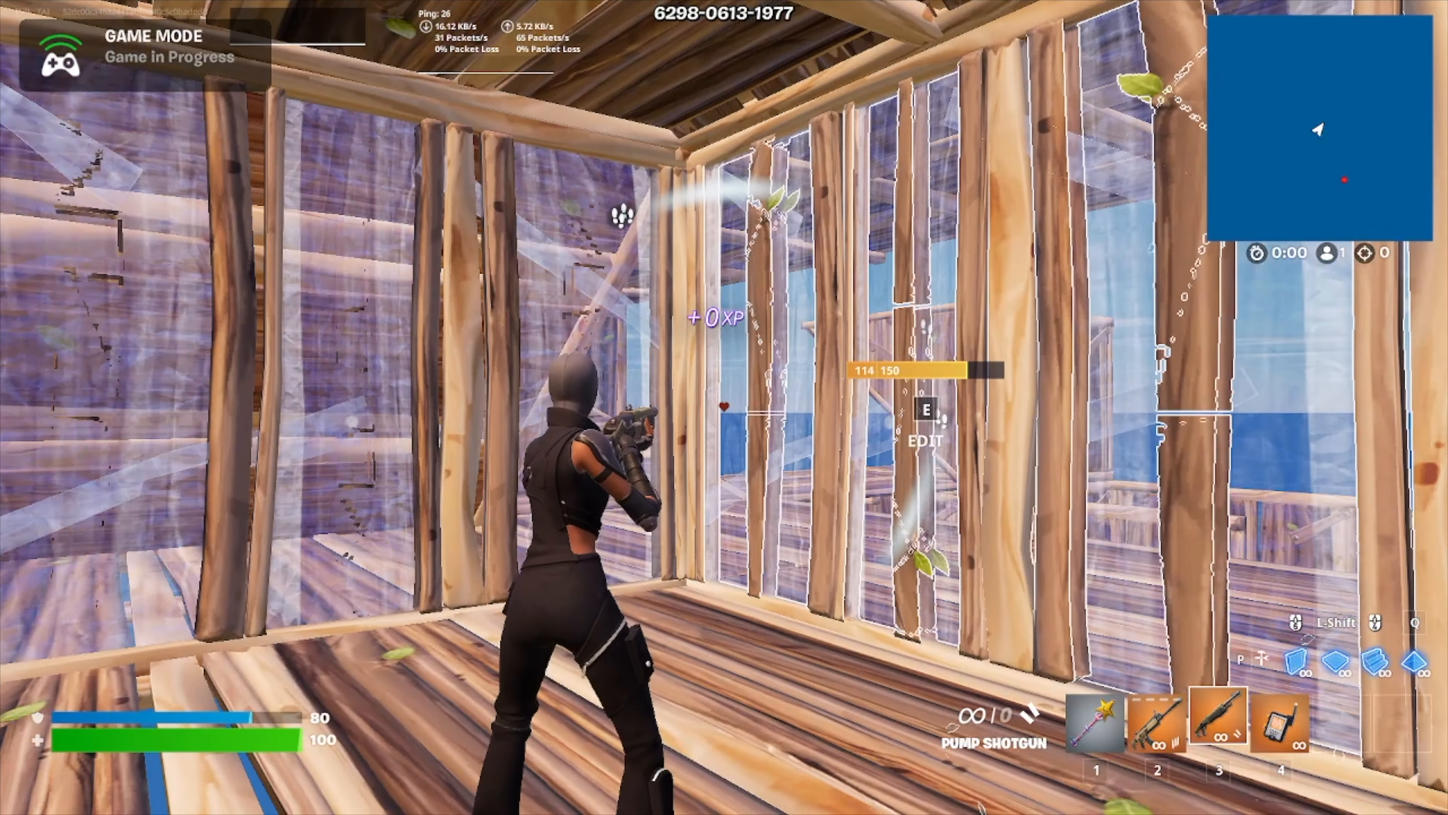